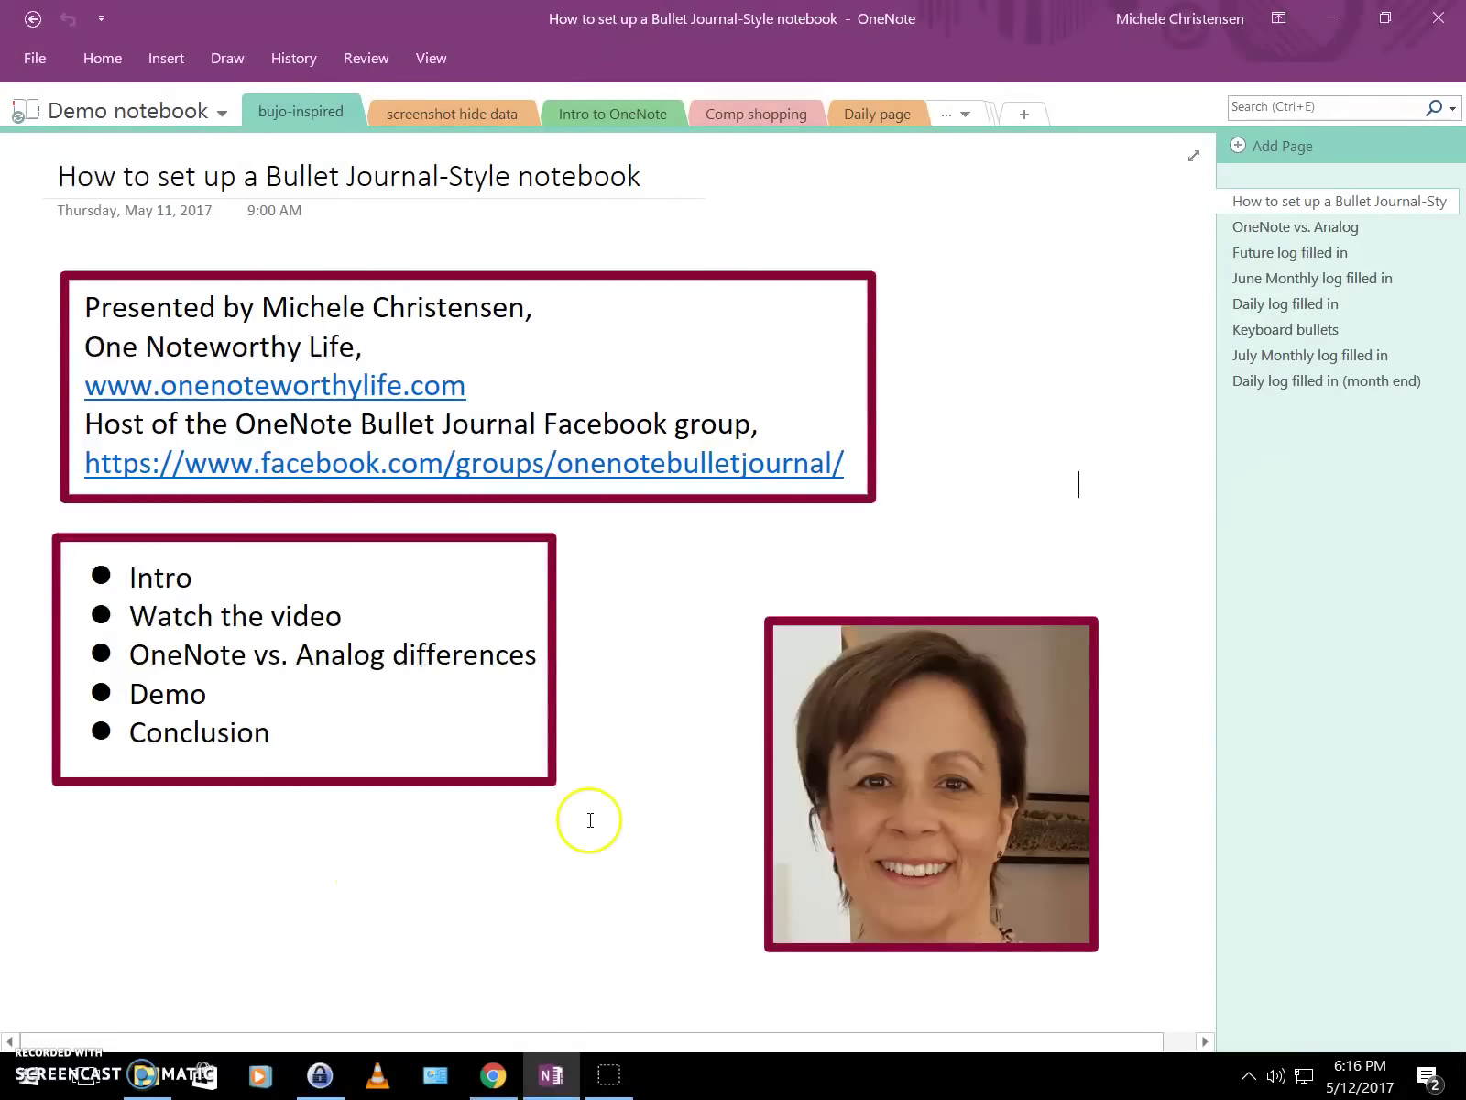
Open the OneNote vs. Analog page to review its list of differences.
left_click(1239, 225)
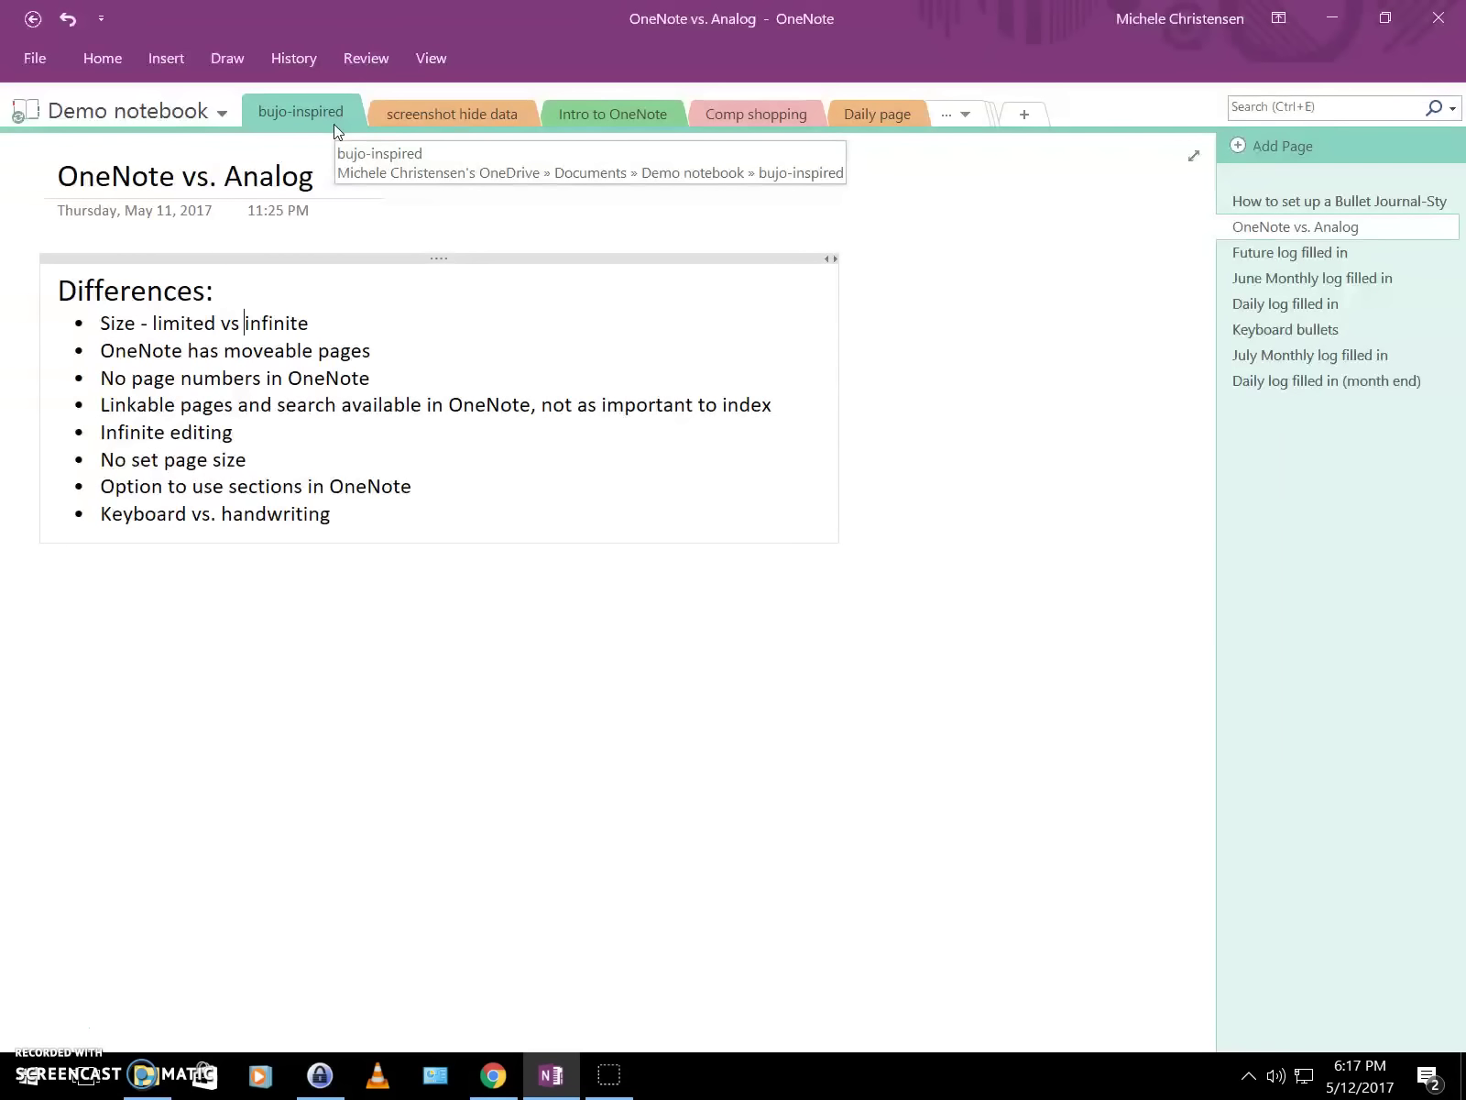
left_click(390, 113)
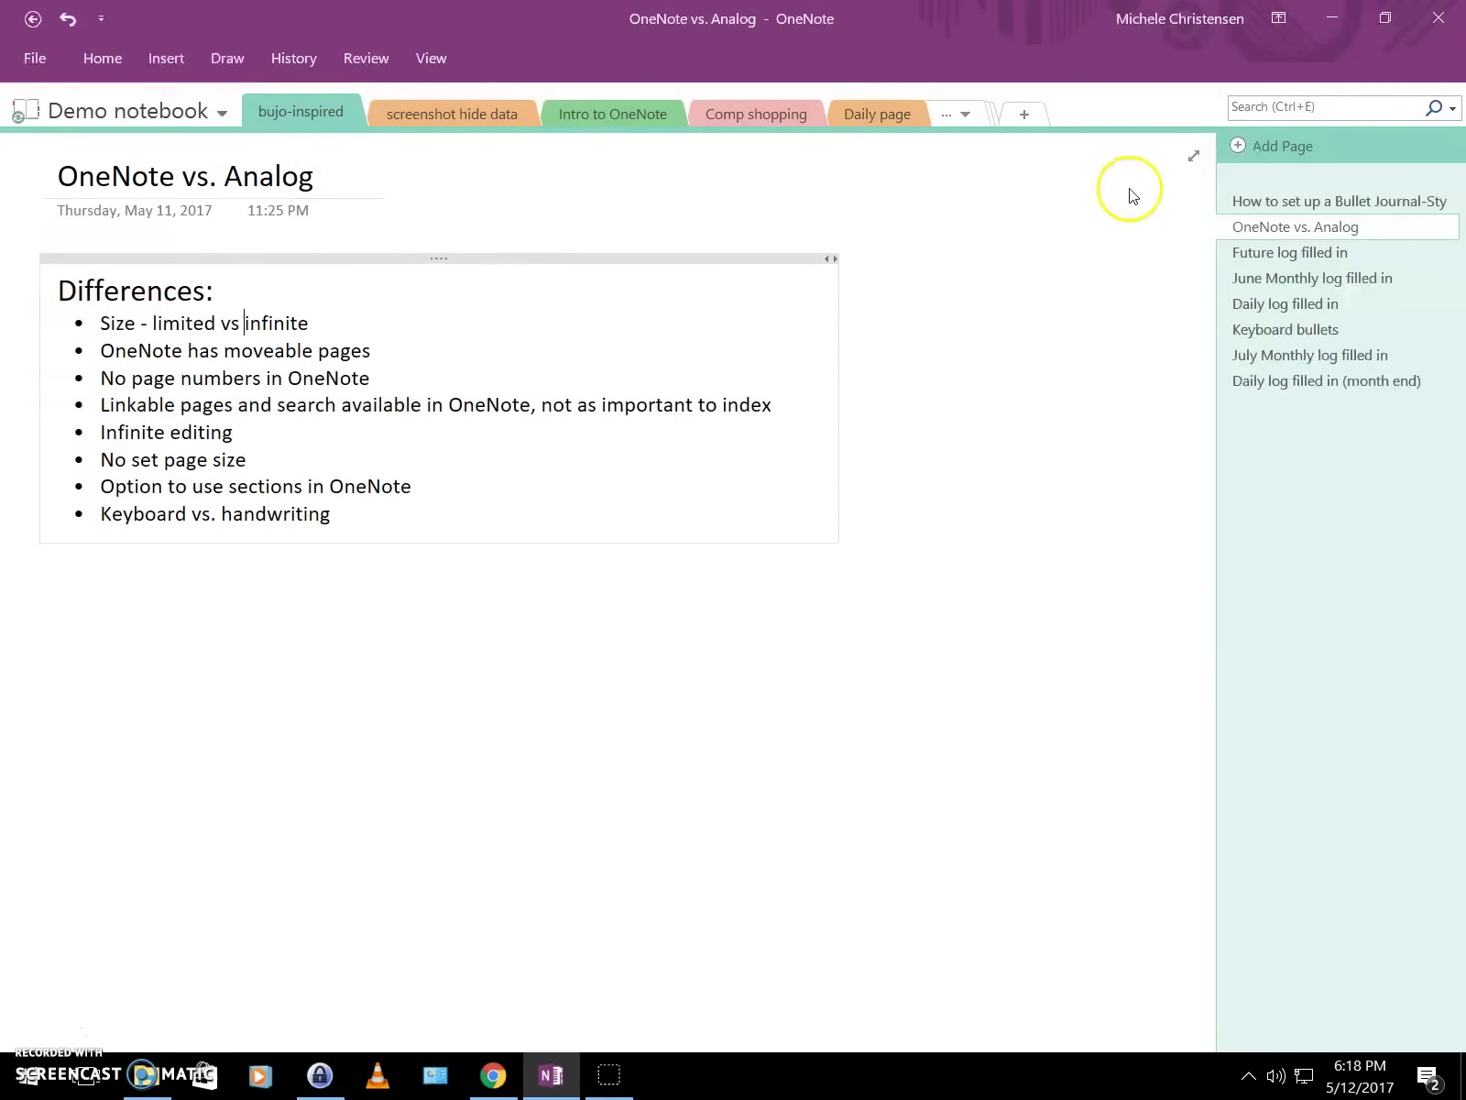
Add two new pages to the bujo-inspired section, titled Index and Future log demo.
left_click(1258, 149)
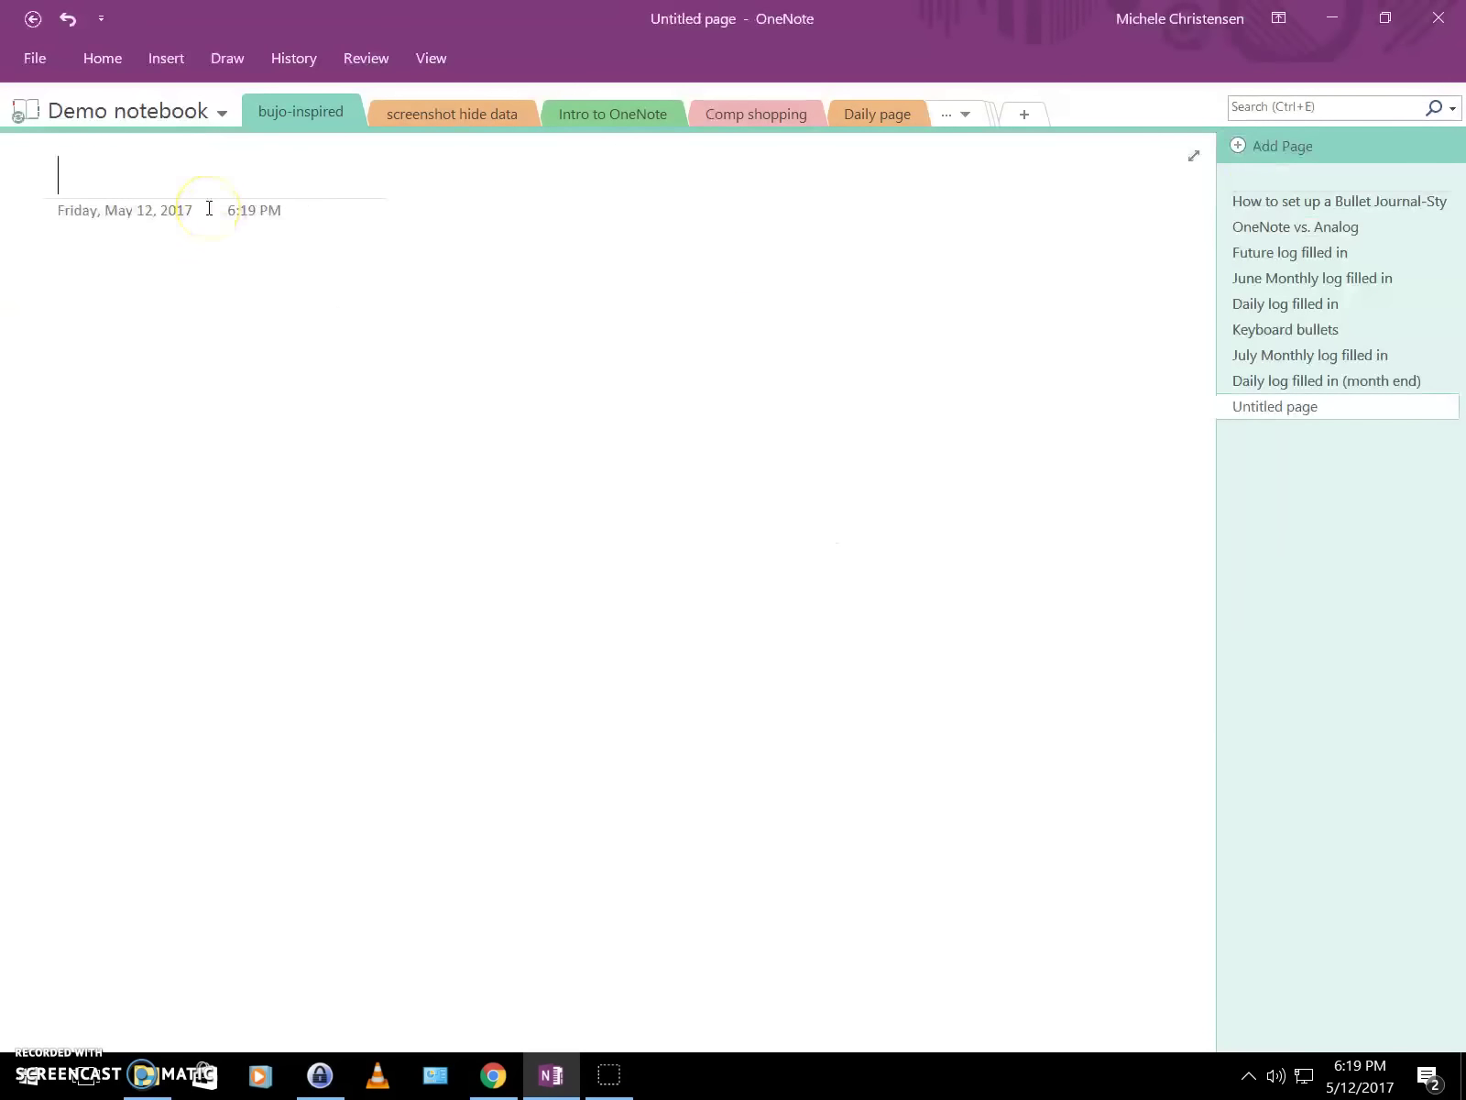
type("Index")
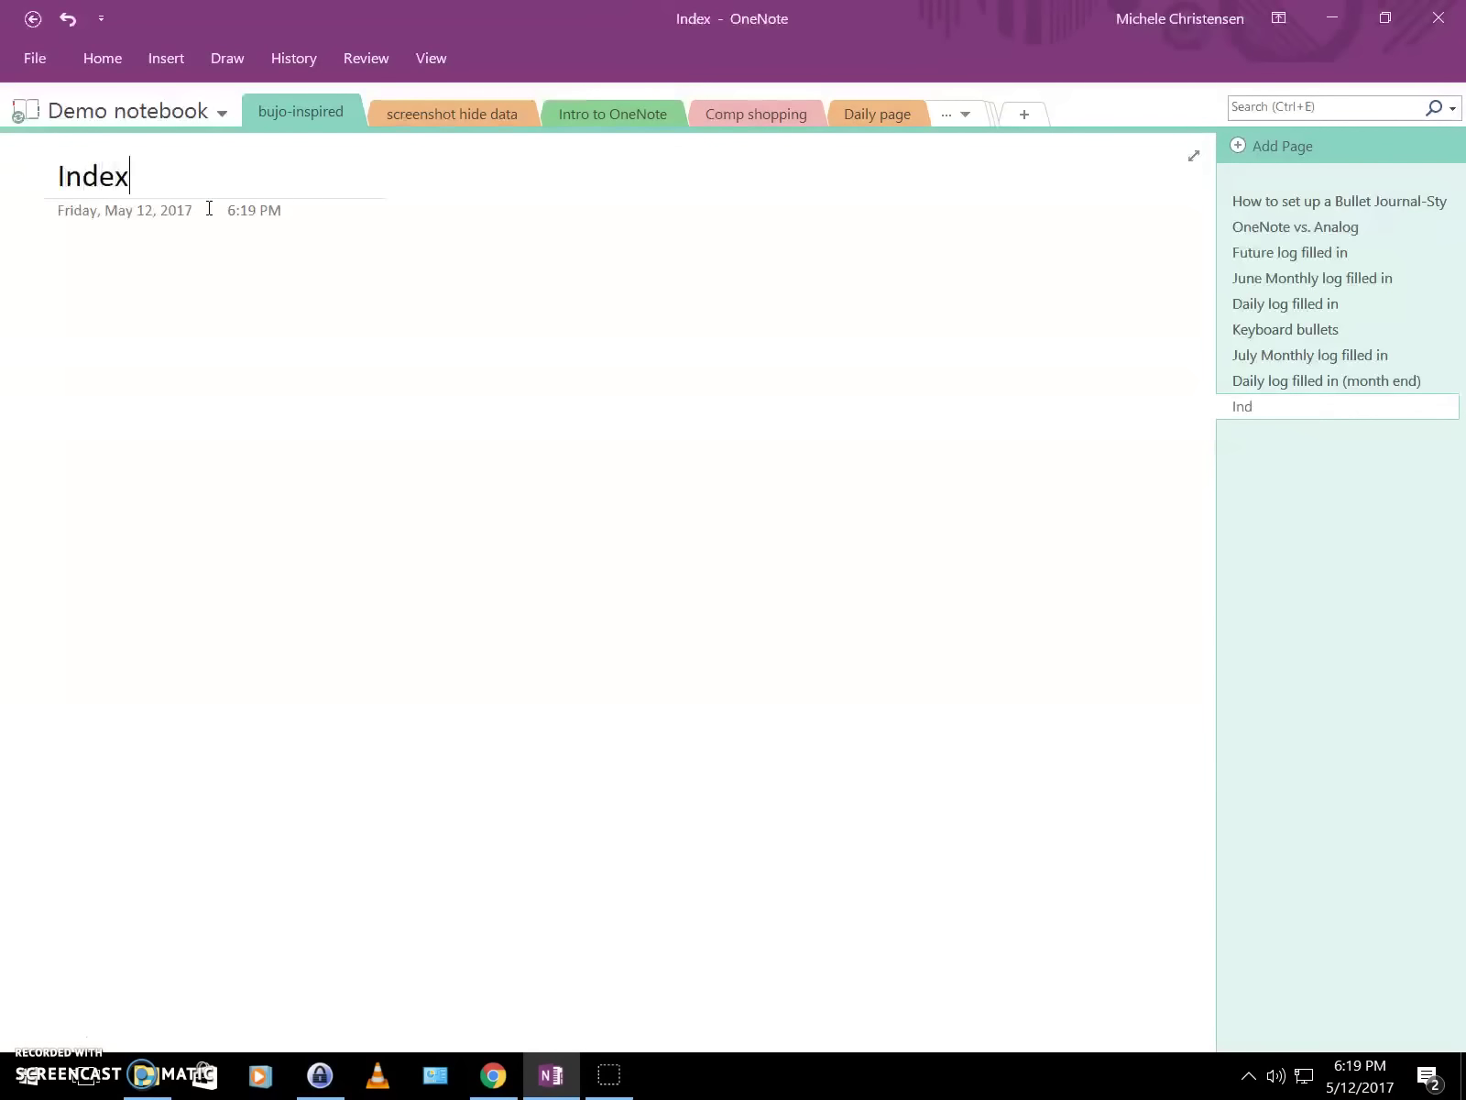
key("Return")
left_click(442, 262)
left_click(1296, 154)
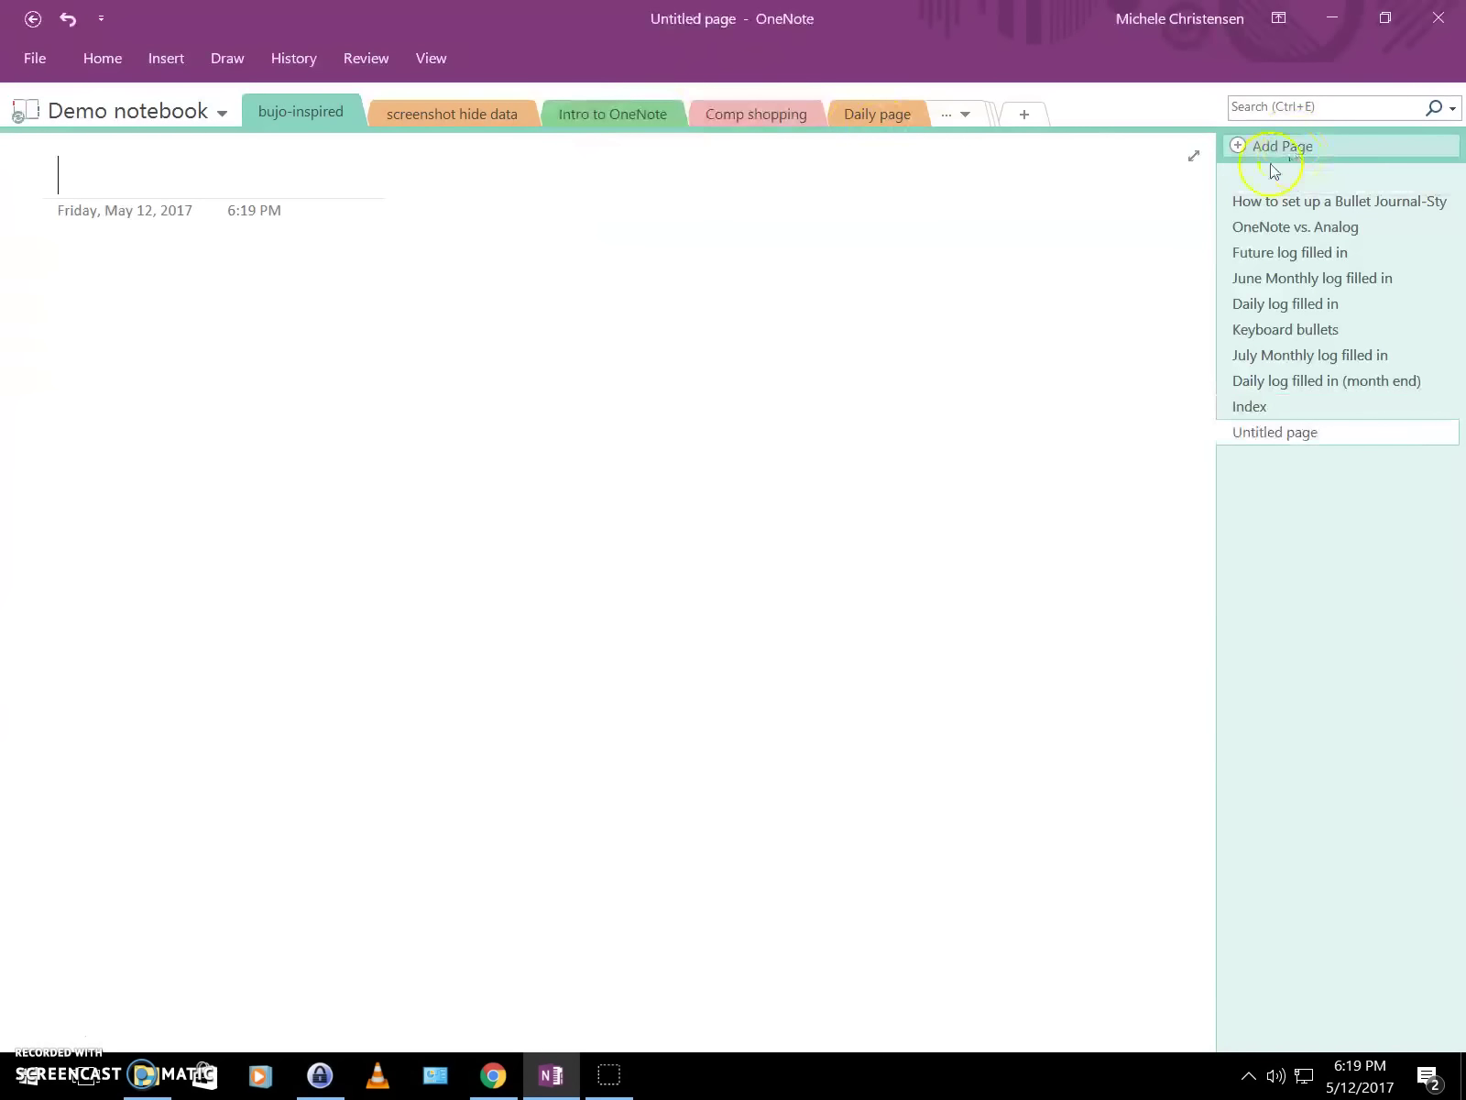
type("Future log demo")
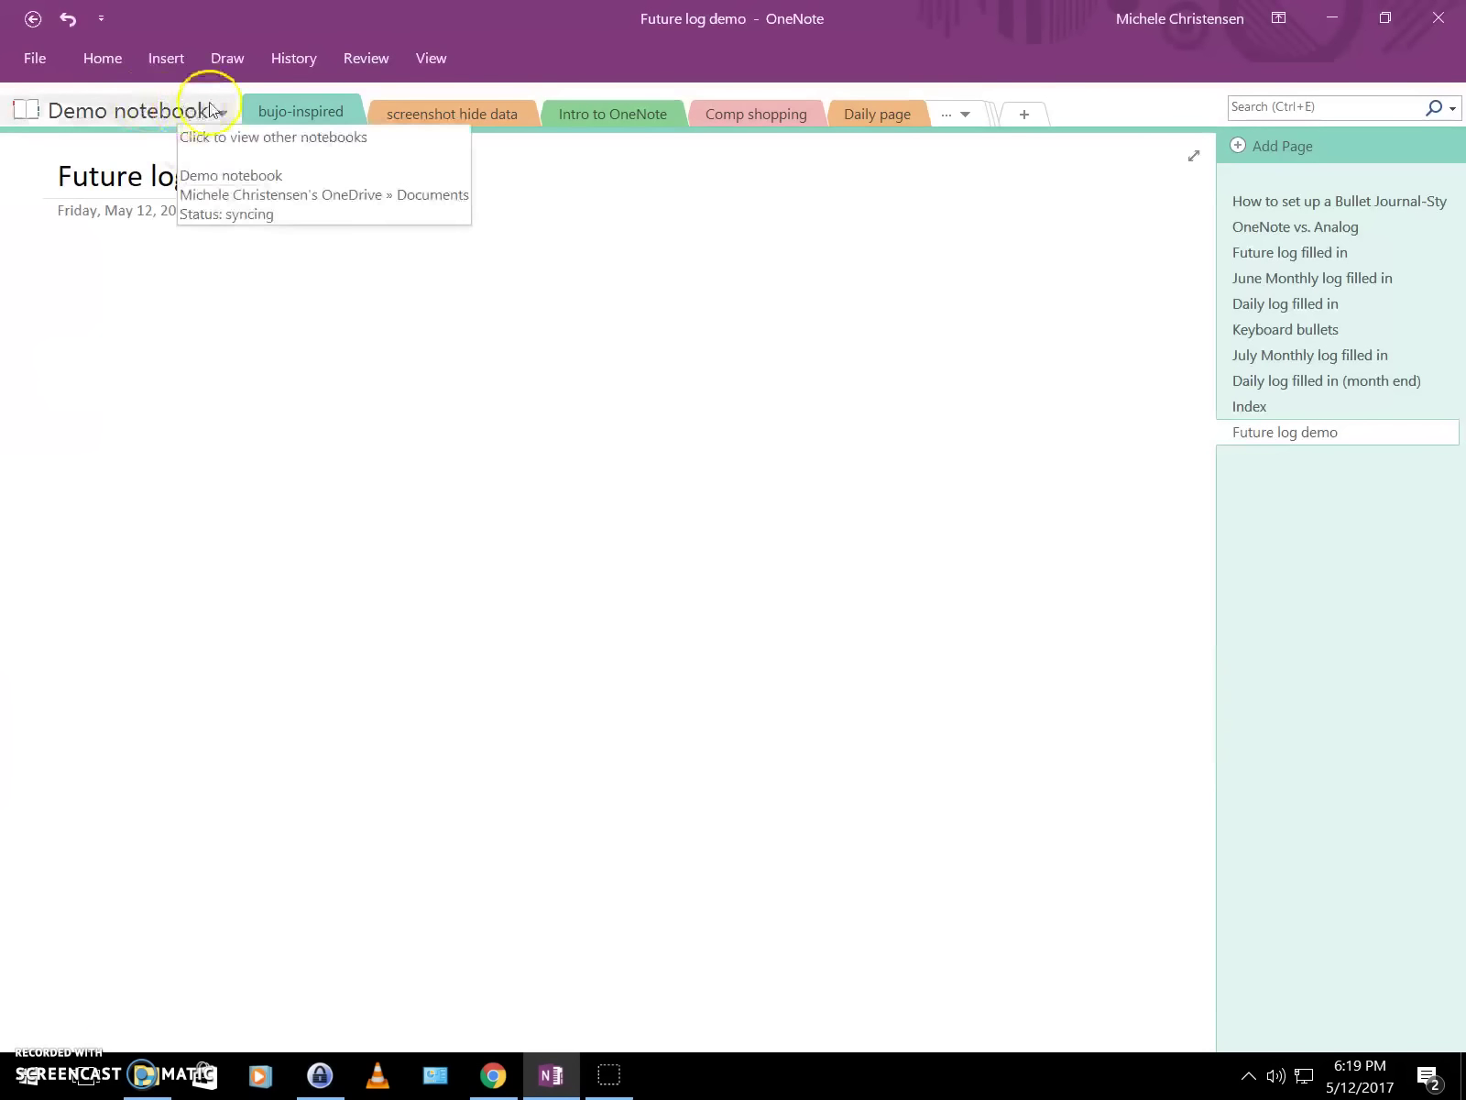
Insert a table of two columns and three rows on the Future log demo page and widen both columns.
left_click(173, 66)
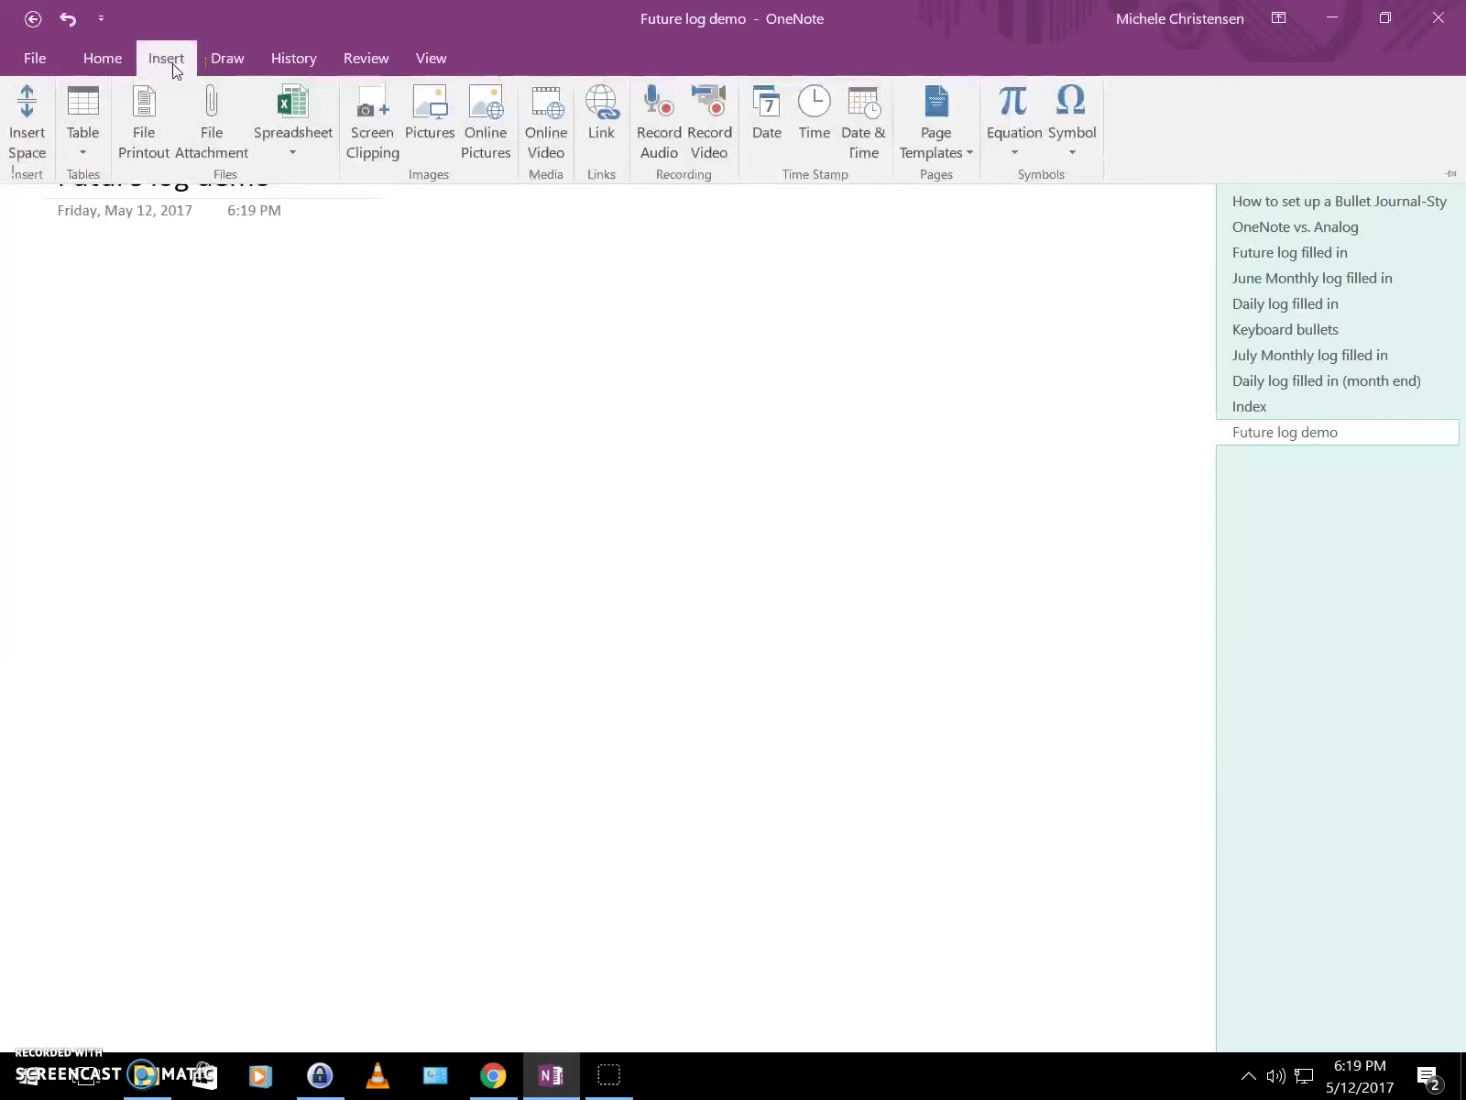
left_click(88, 122)
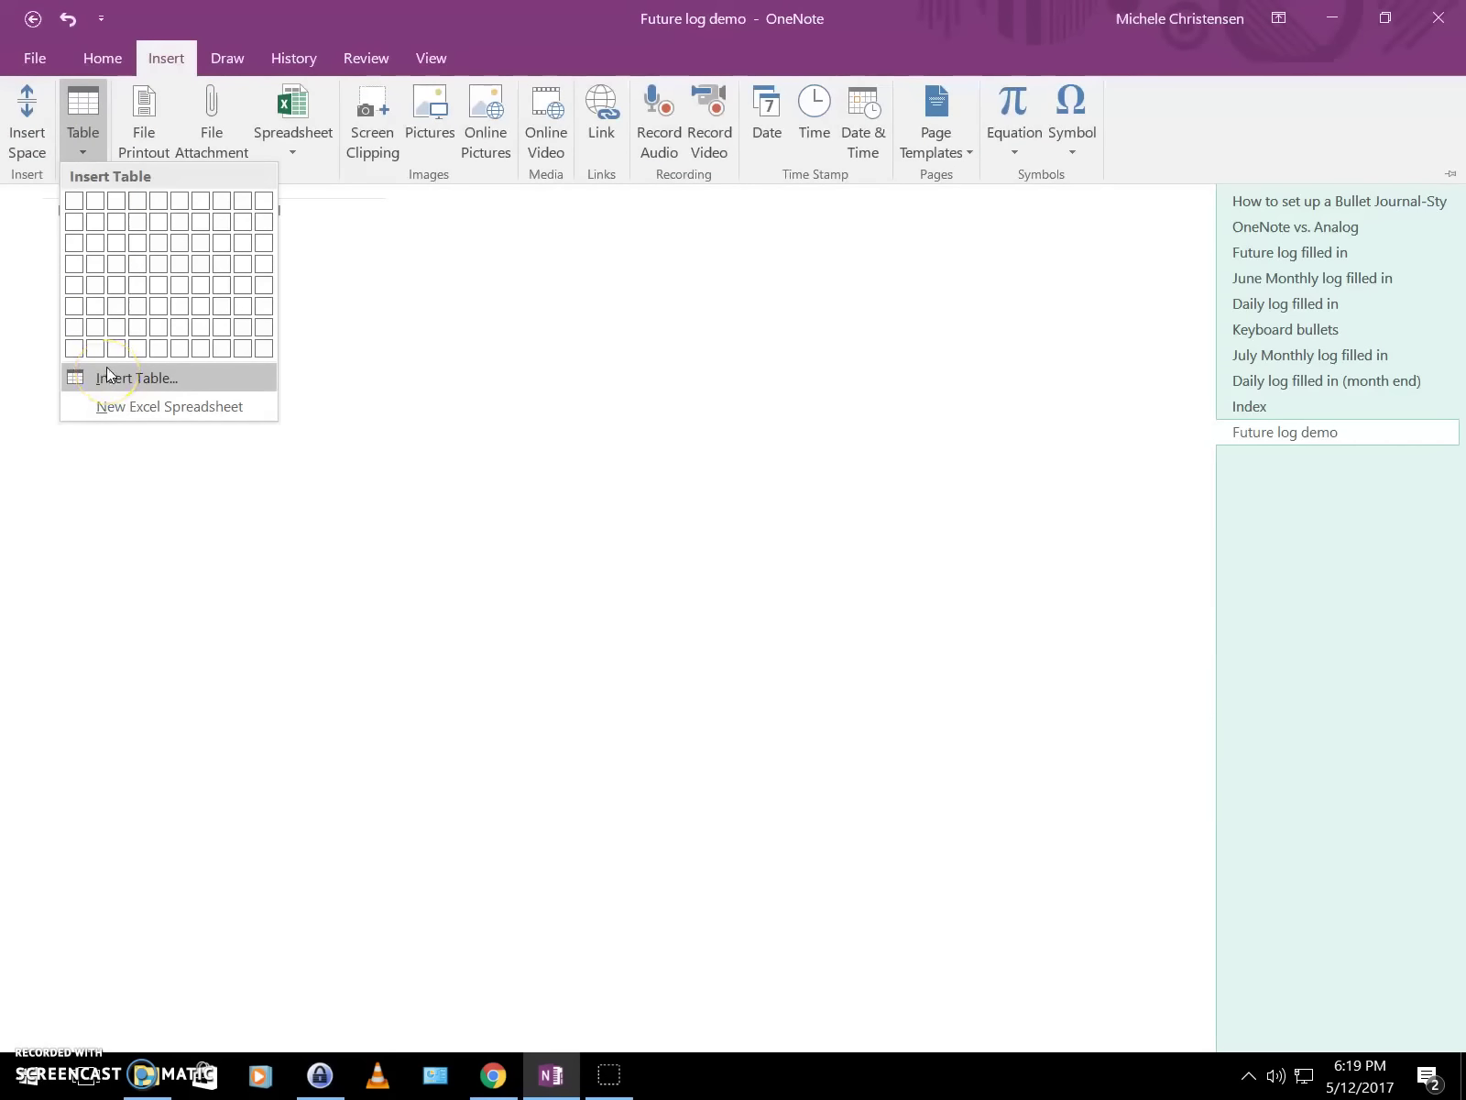
left_click(97, 250)
left_click(108, 291)
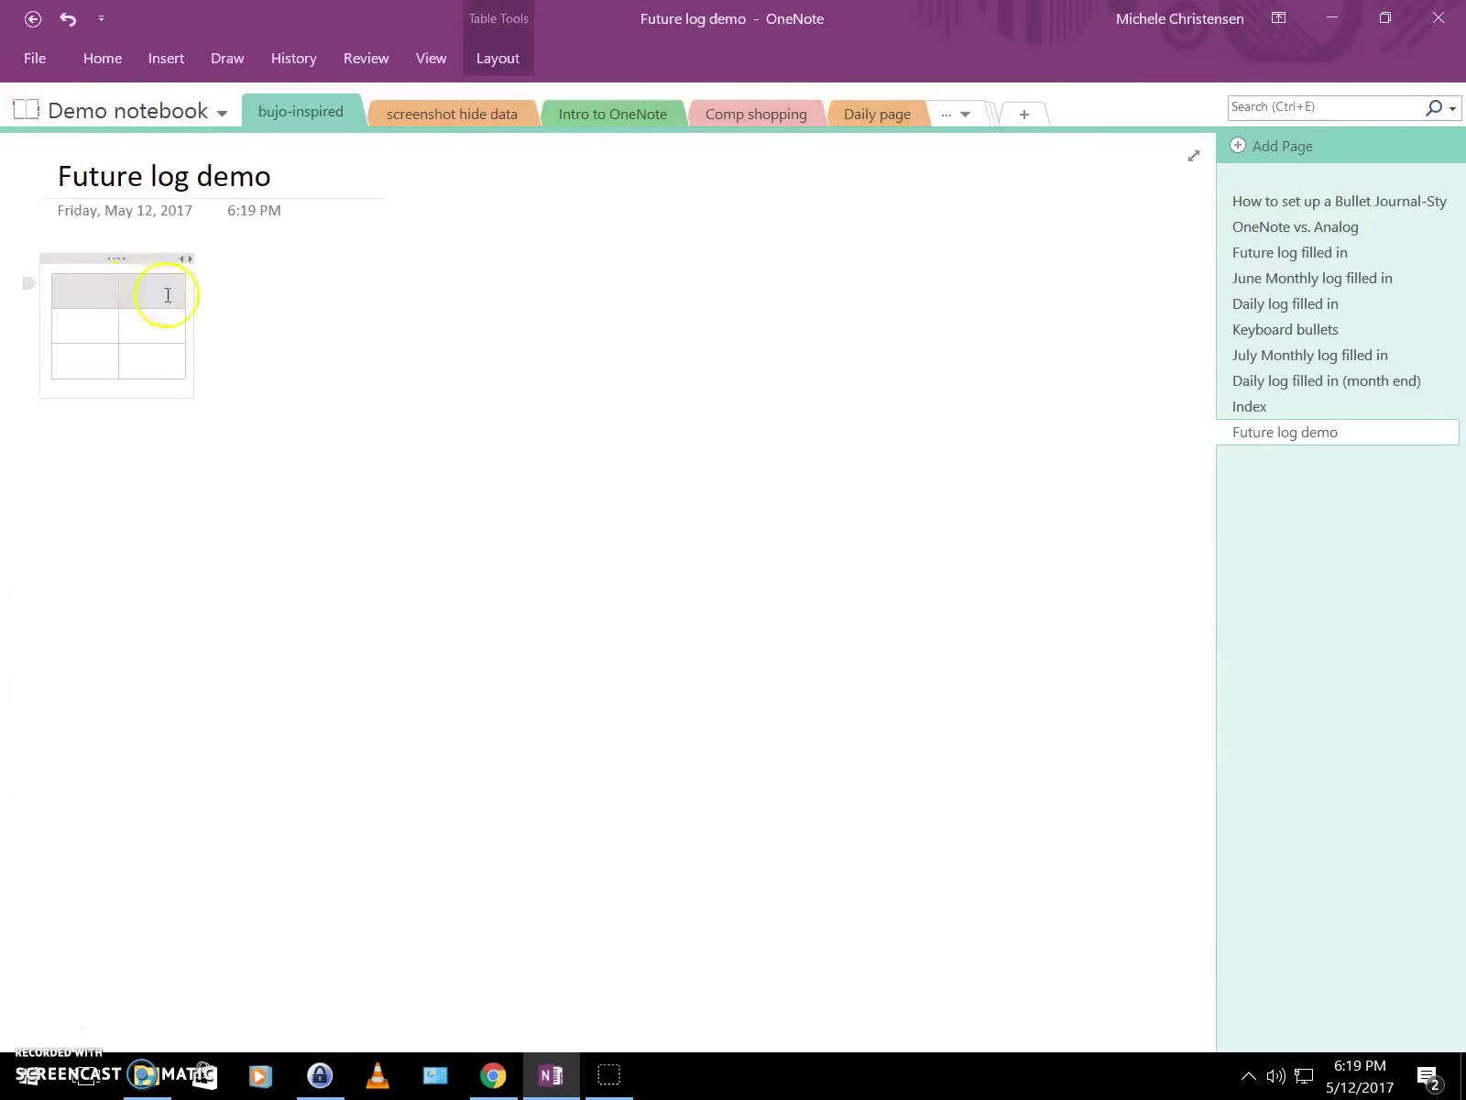
left_click_drag(192, 290, 490, 275)
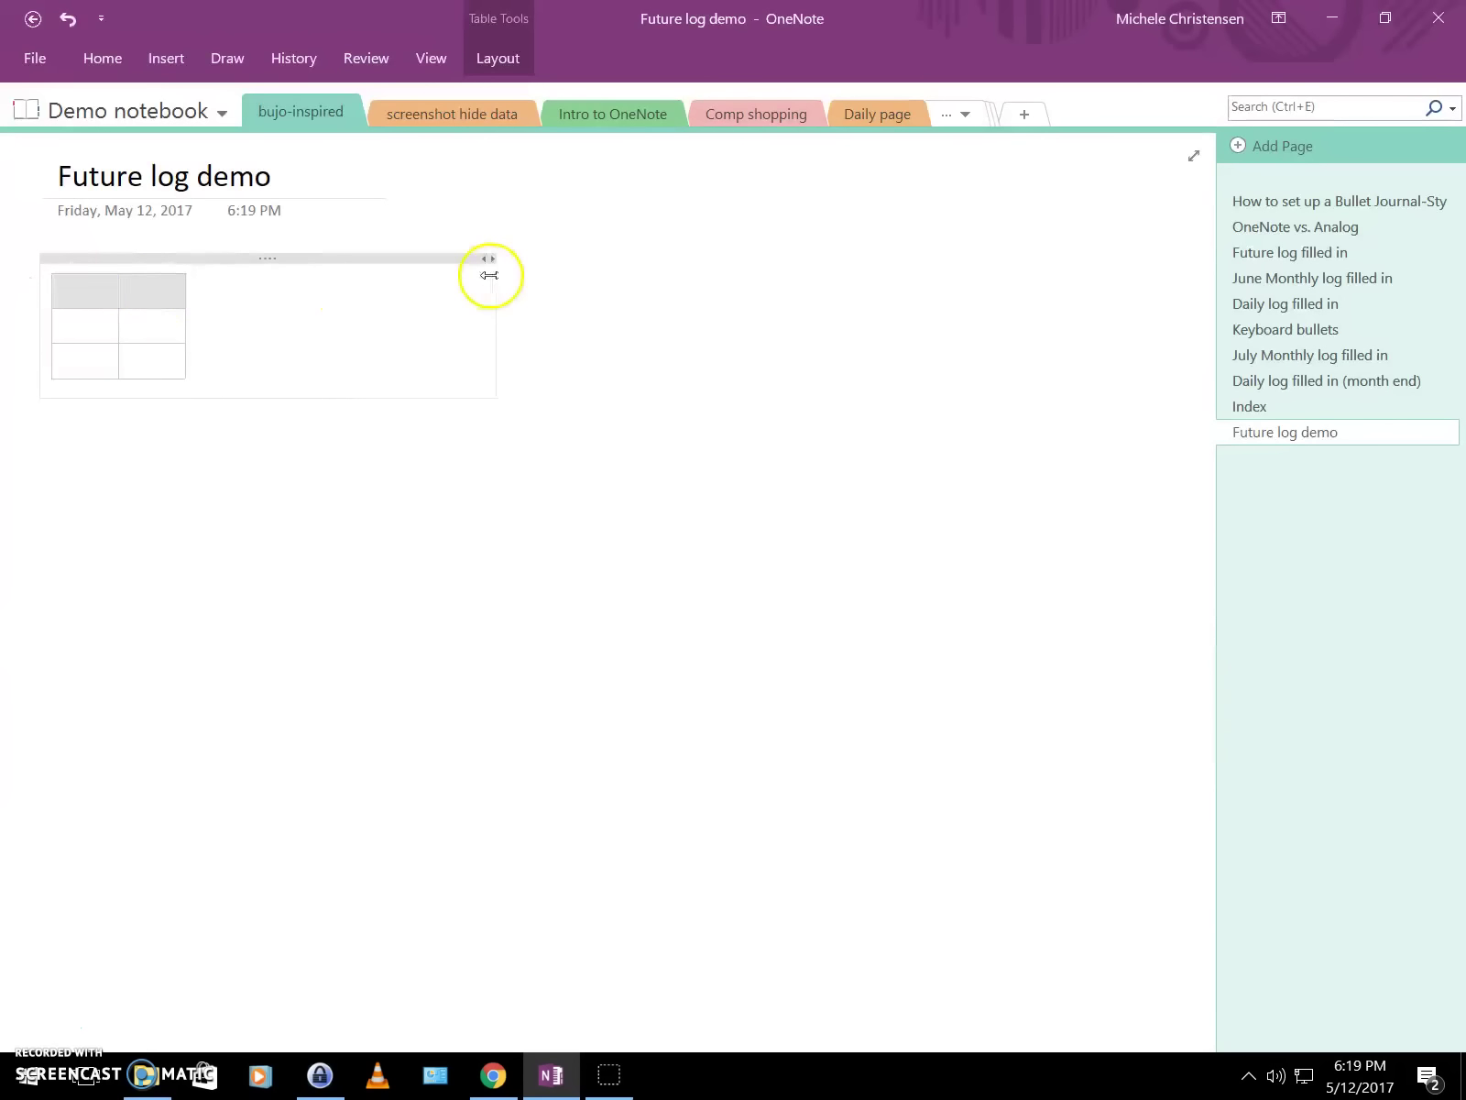
left_click_drag(183, 286, 475, 263)
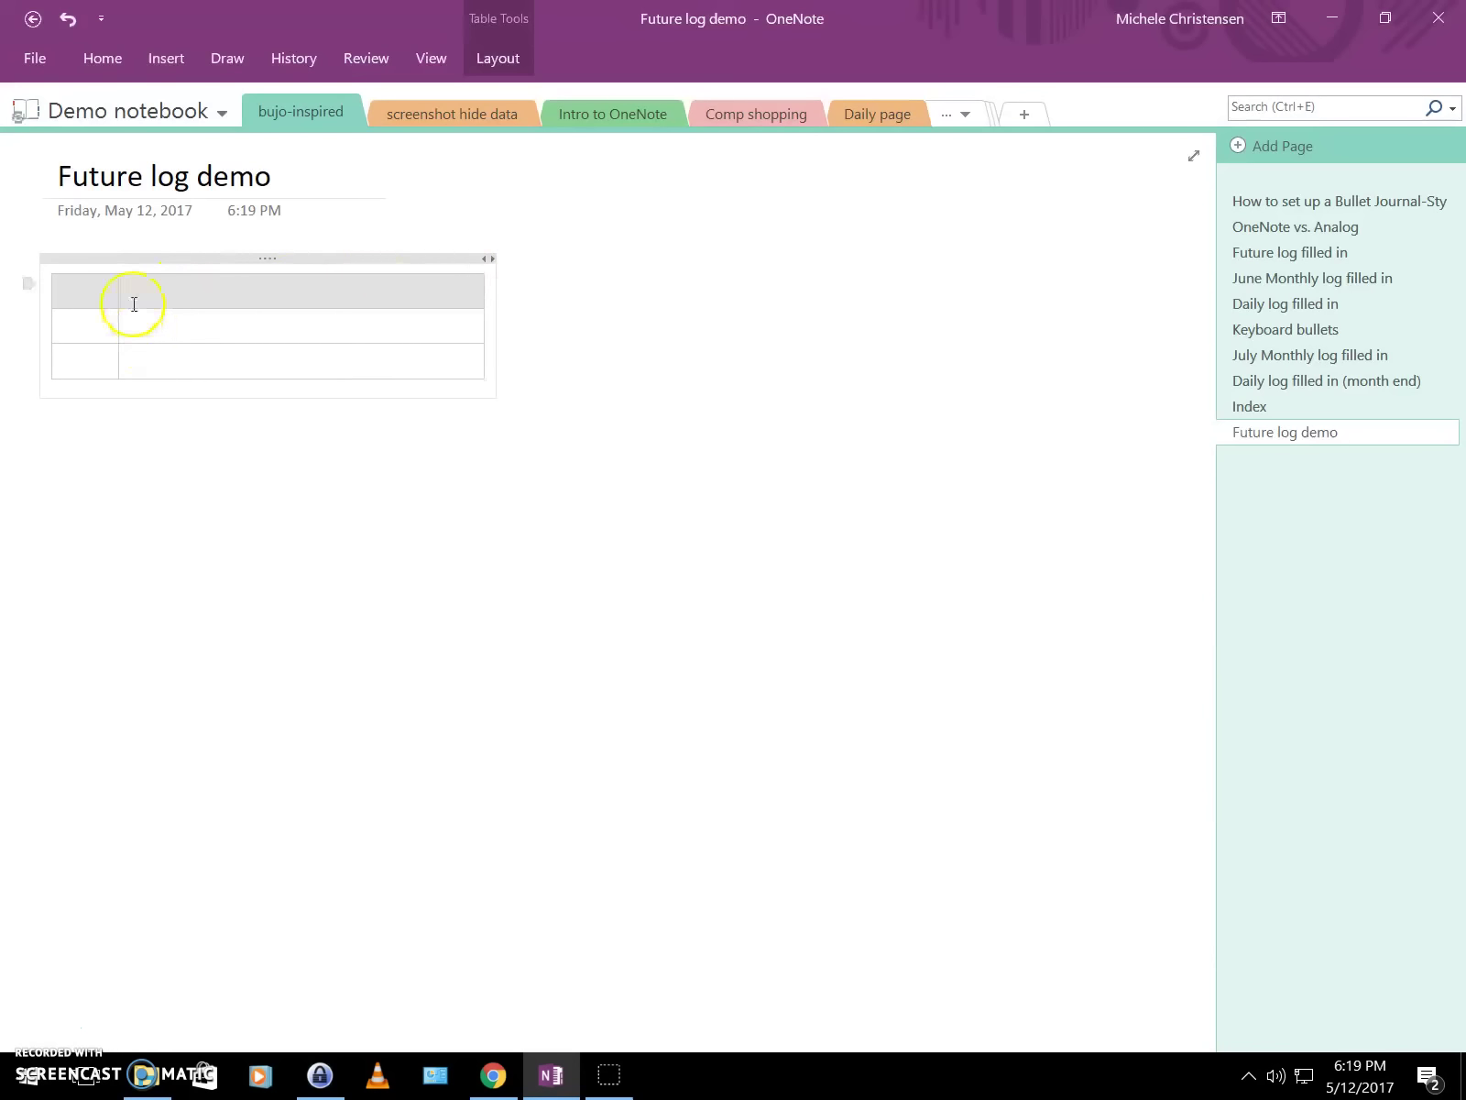
left_click_drag(116, 291, 410, 286)
Fill the table's first column with July, August and September.
left_click(102, 285)
type("July")
key("Down")
type("August")
key("Down")
type("September")
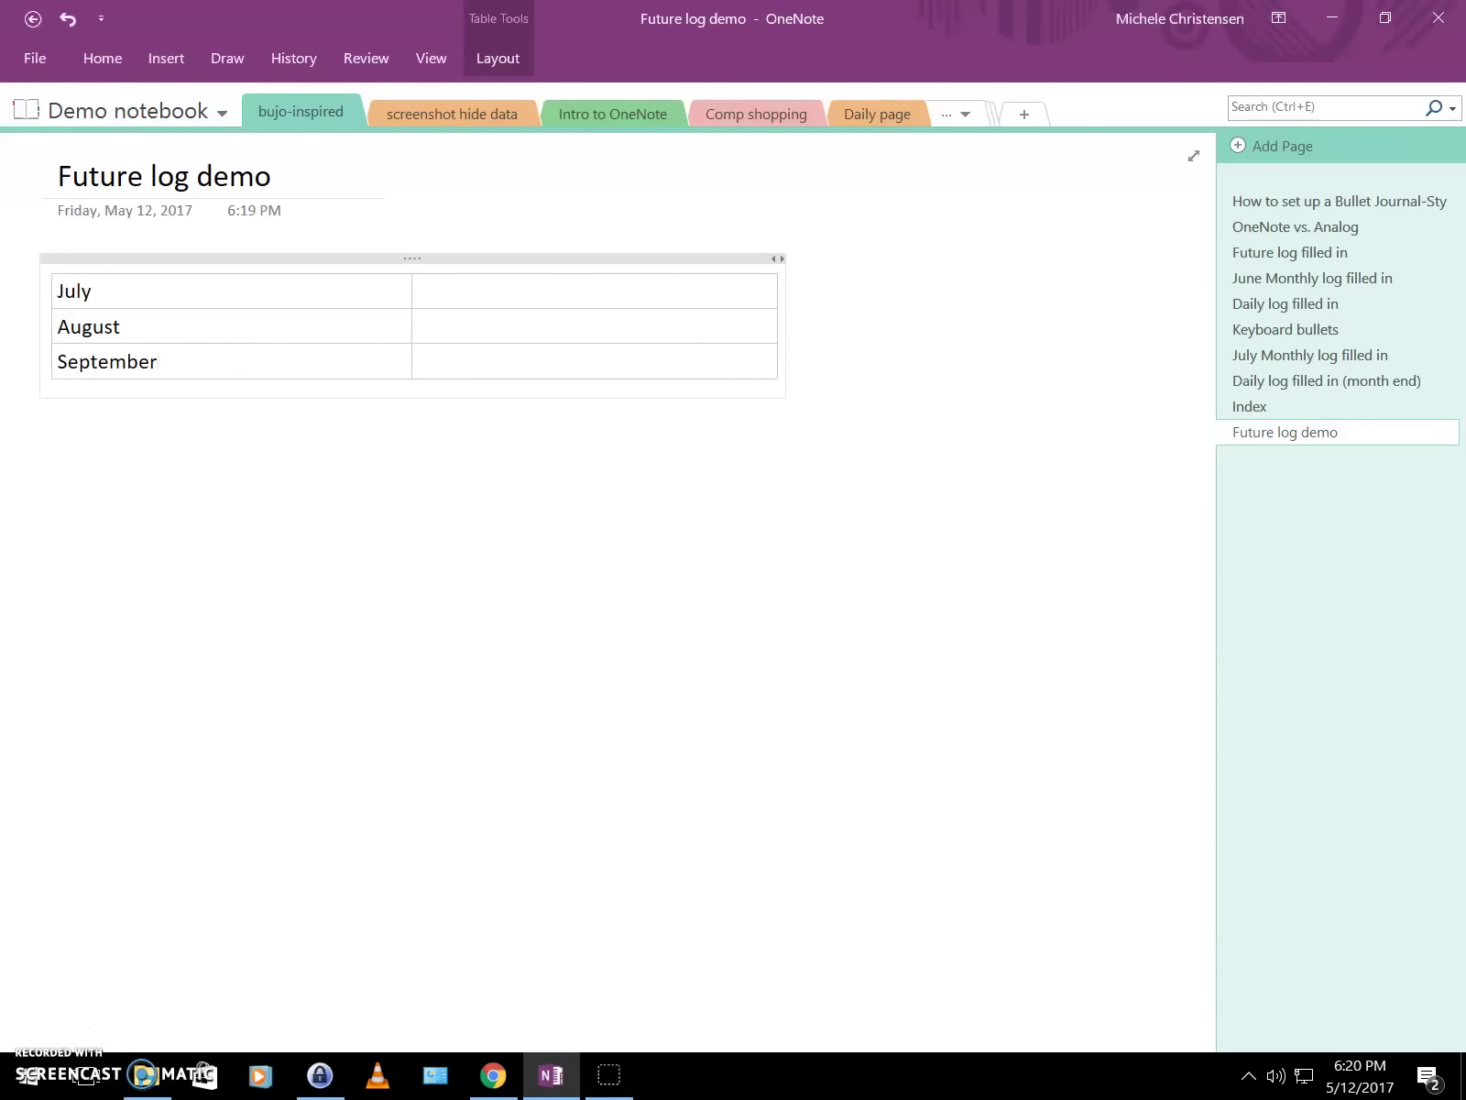
Fill the table's second column with October, November and December.
type("October")
key("Down")
type("November")
left_click(495, 337)
left_click(496, 362)
type("December")
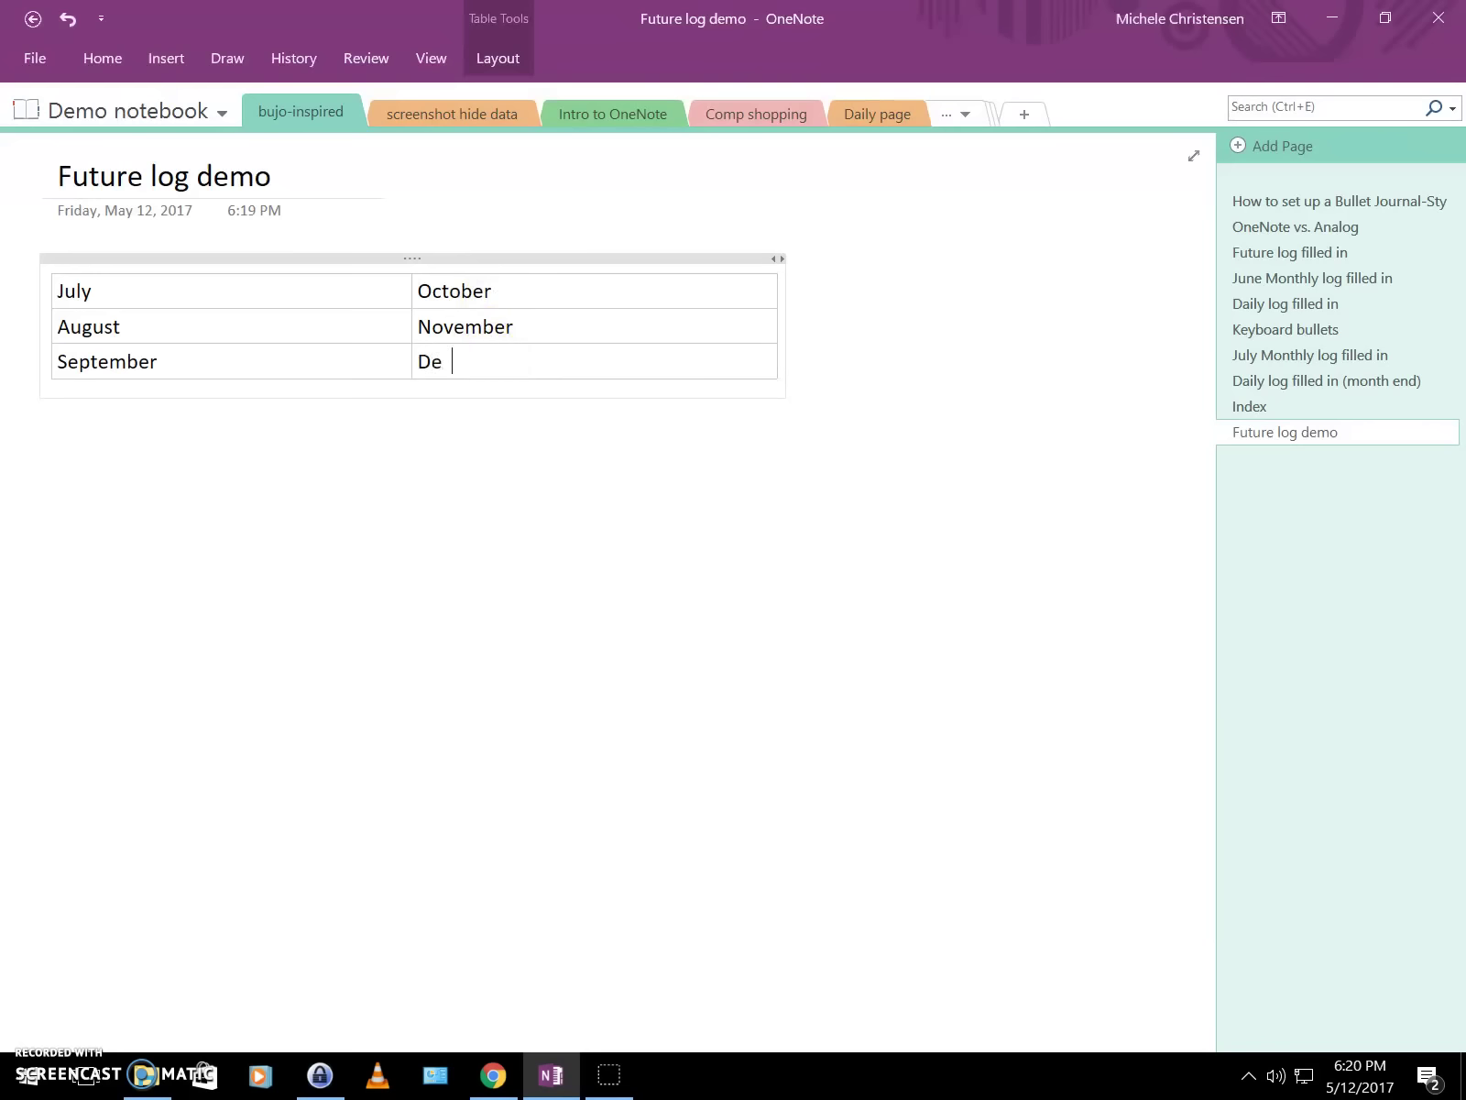
List Event 1, Event 2 and Event 3 on separate lines under July.
left_click(220, 300)
key("Return")
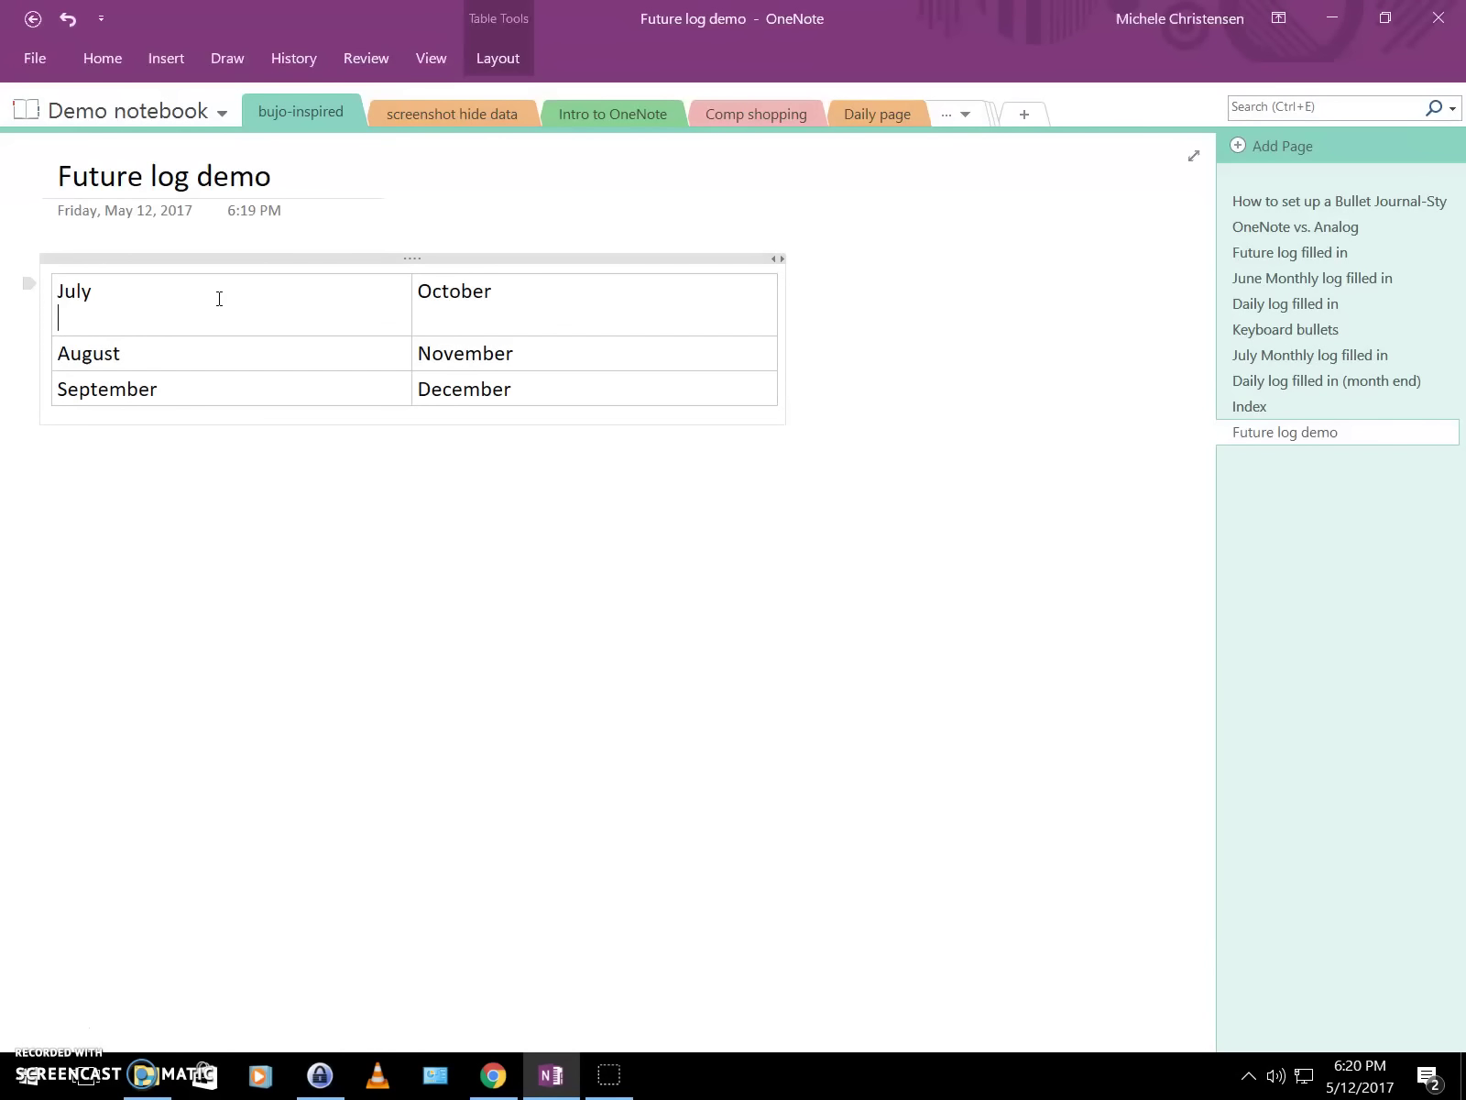
type("event 1")
key("Return")
type("event 2")
key("Return")
type("event 3")
left_click(211, 314)
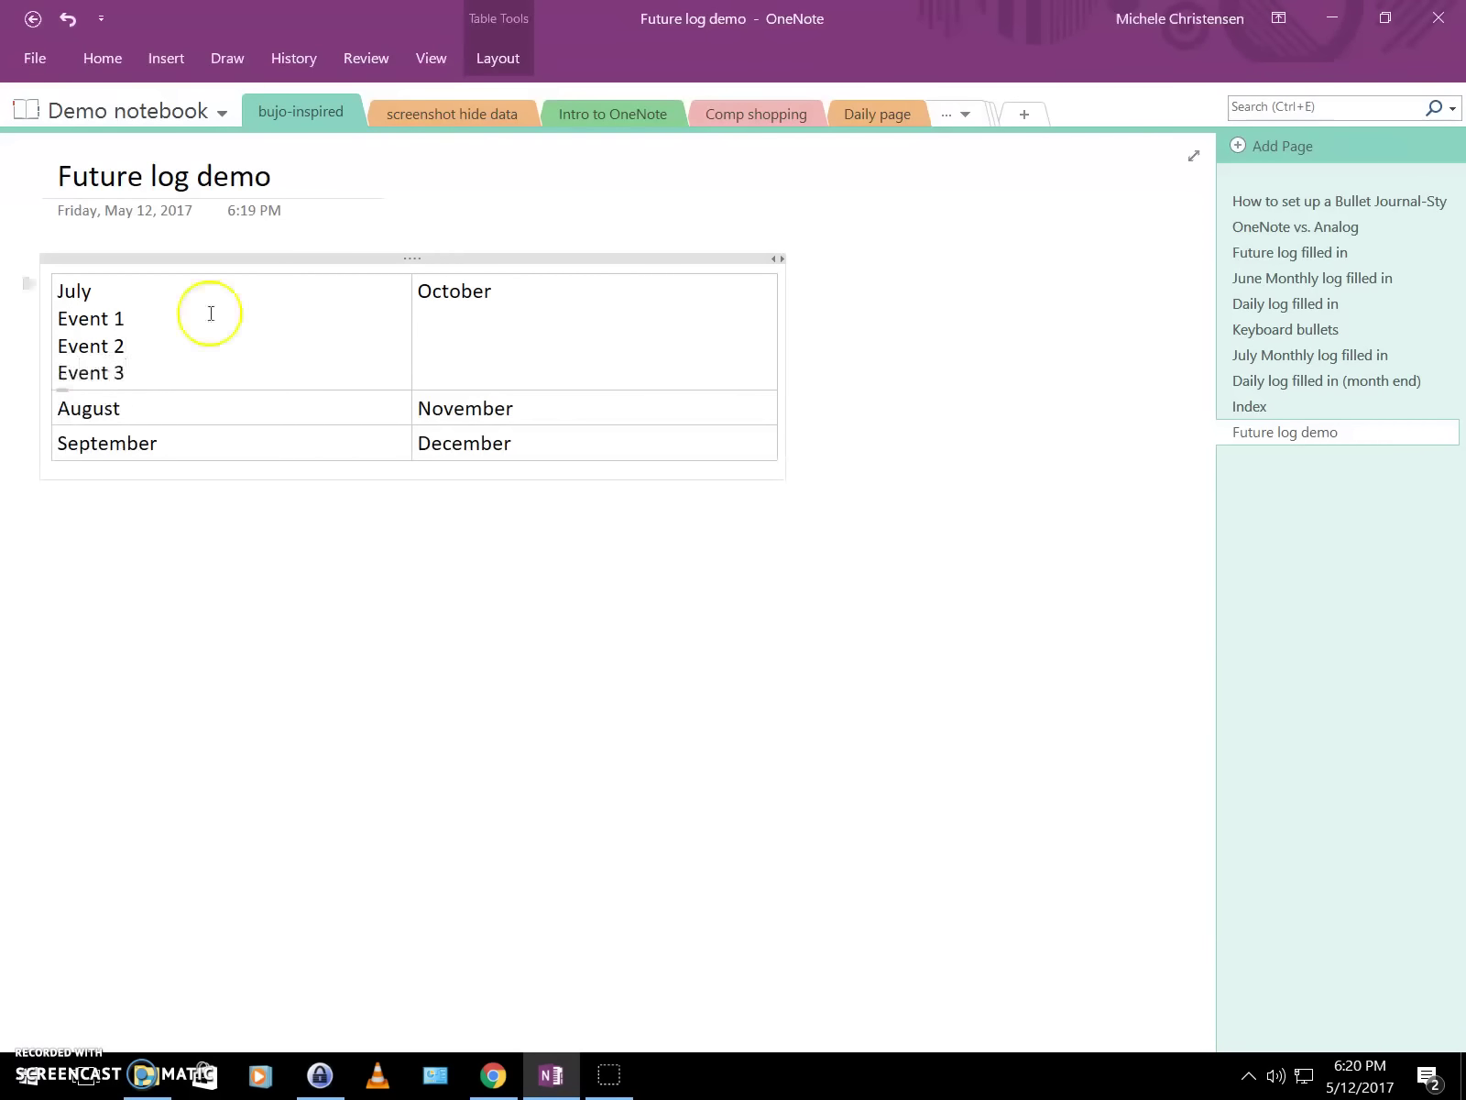
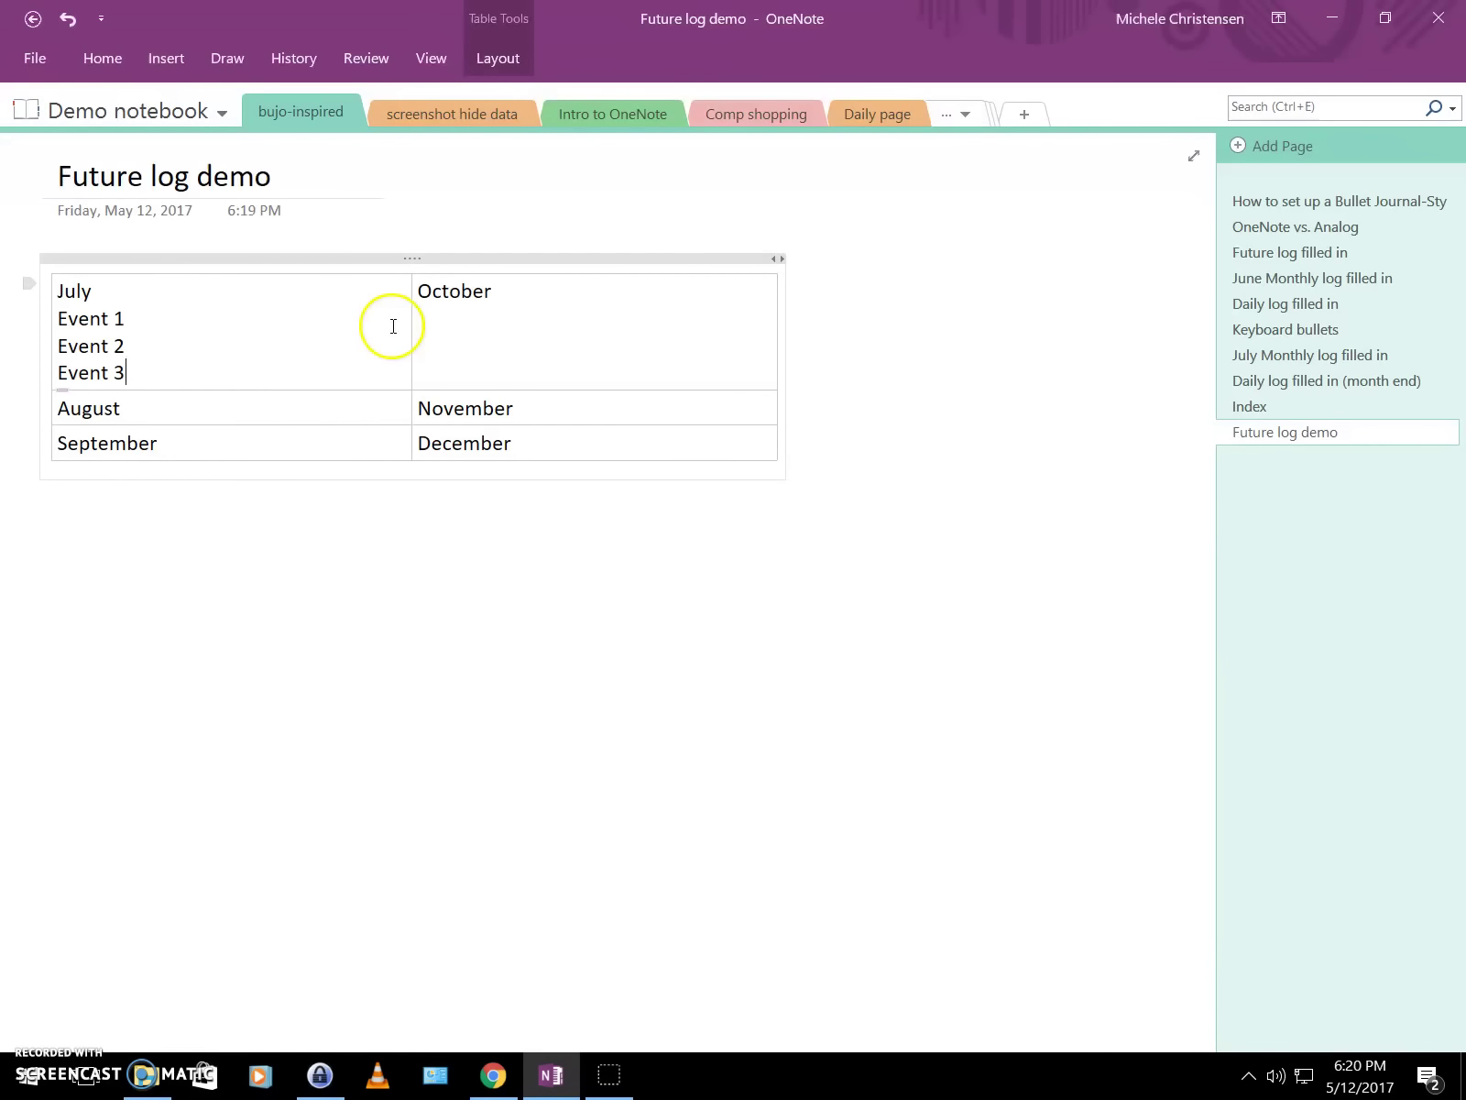
Insert the line "Event between 1 and 2" after Event 1 in the July cell.
left_click(138, 322)
key("Return")
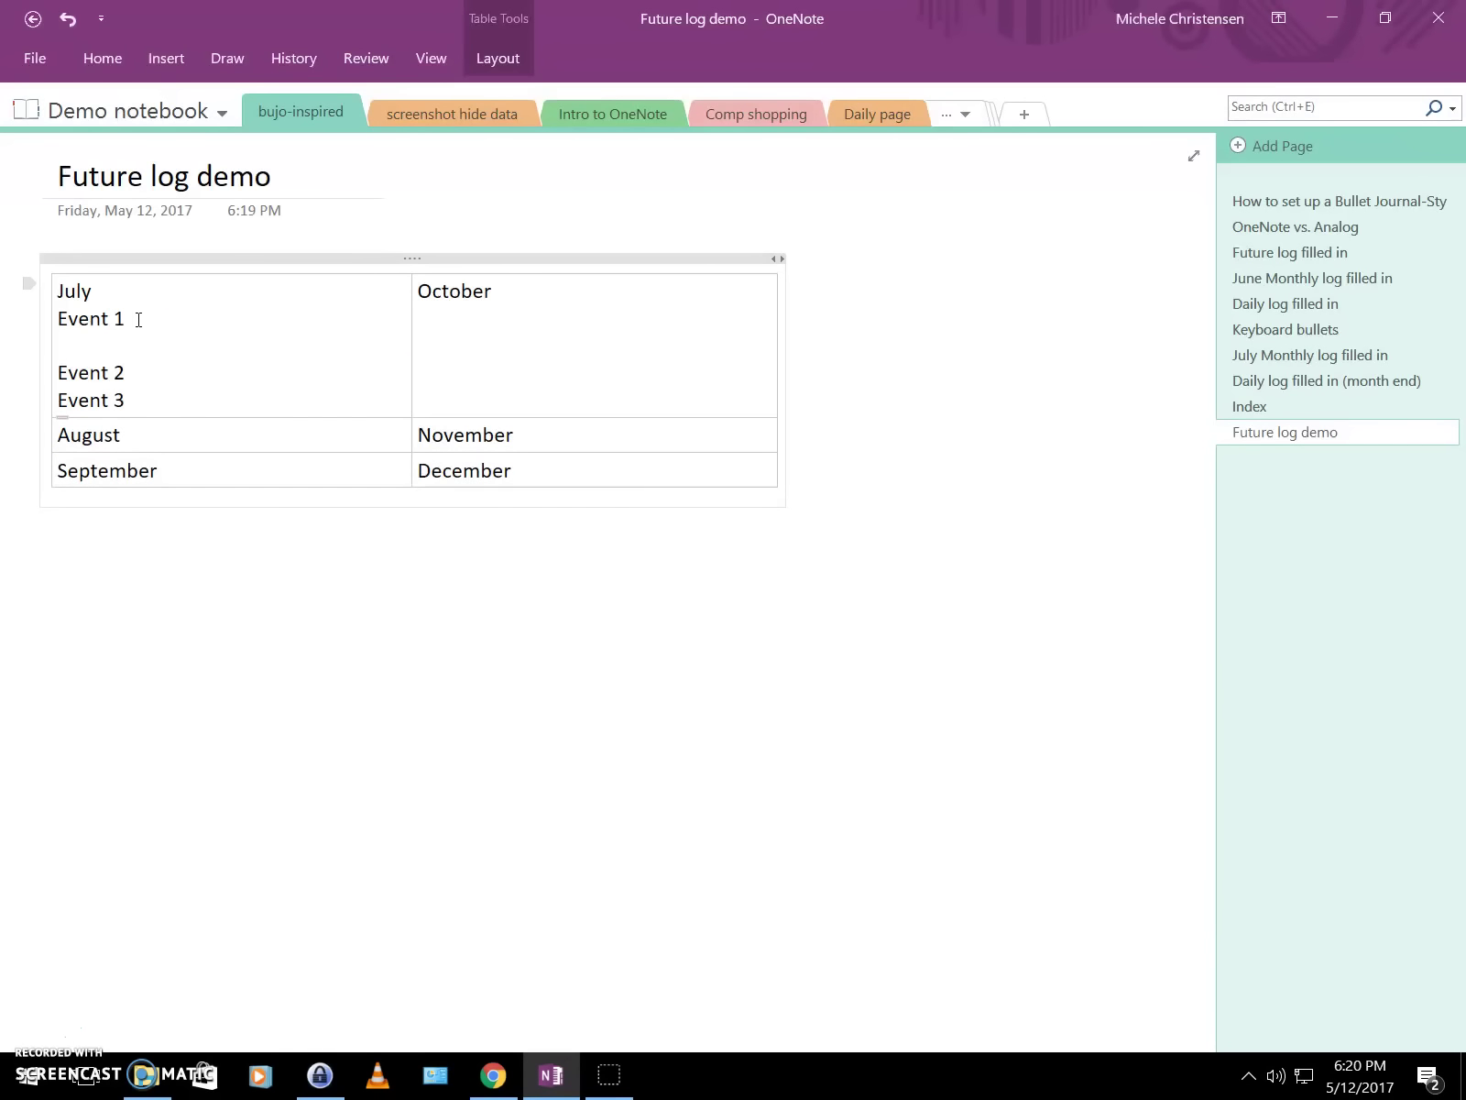
type("event between 1 and 2")
left_click(138, 623)
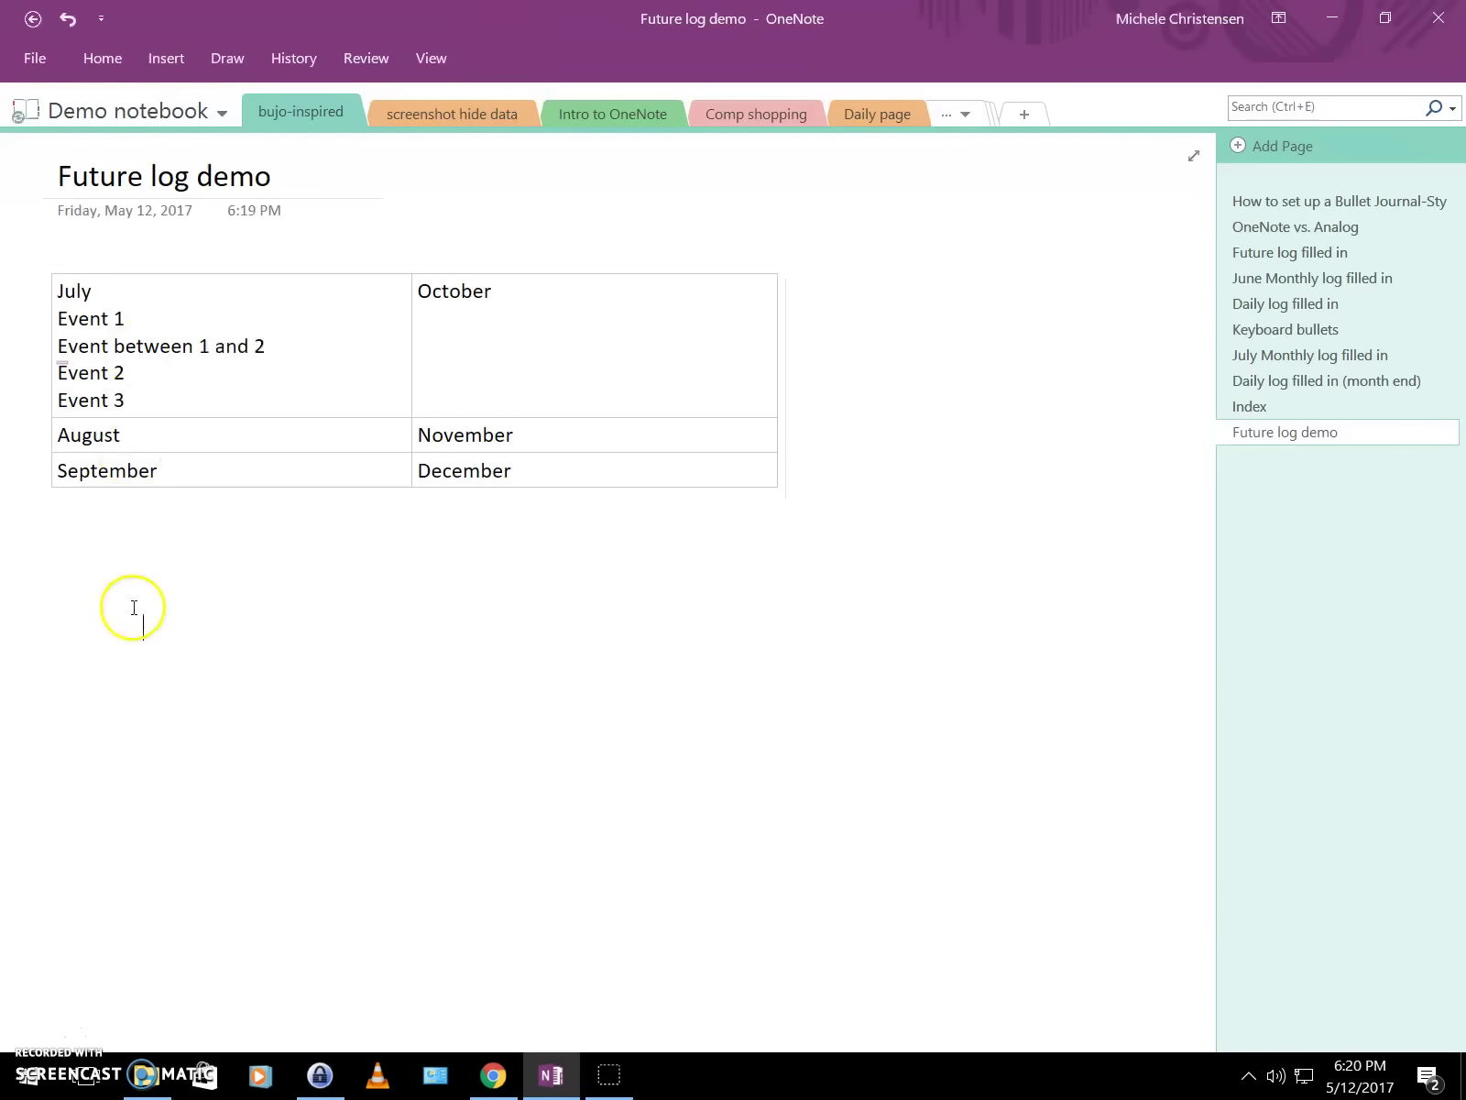
Open the Future log filled in page to view the completed example.
left_click(397, 460)
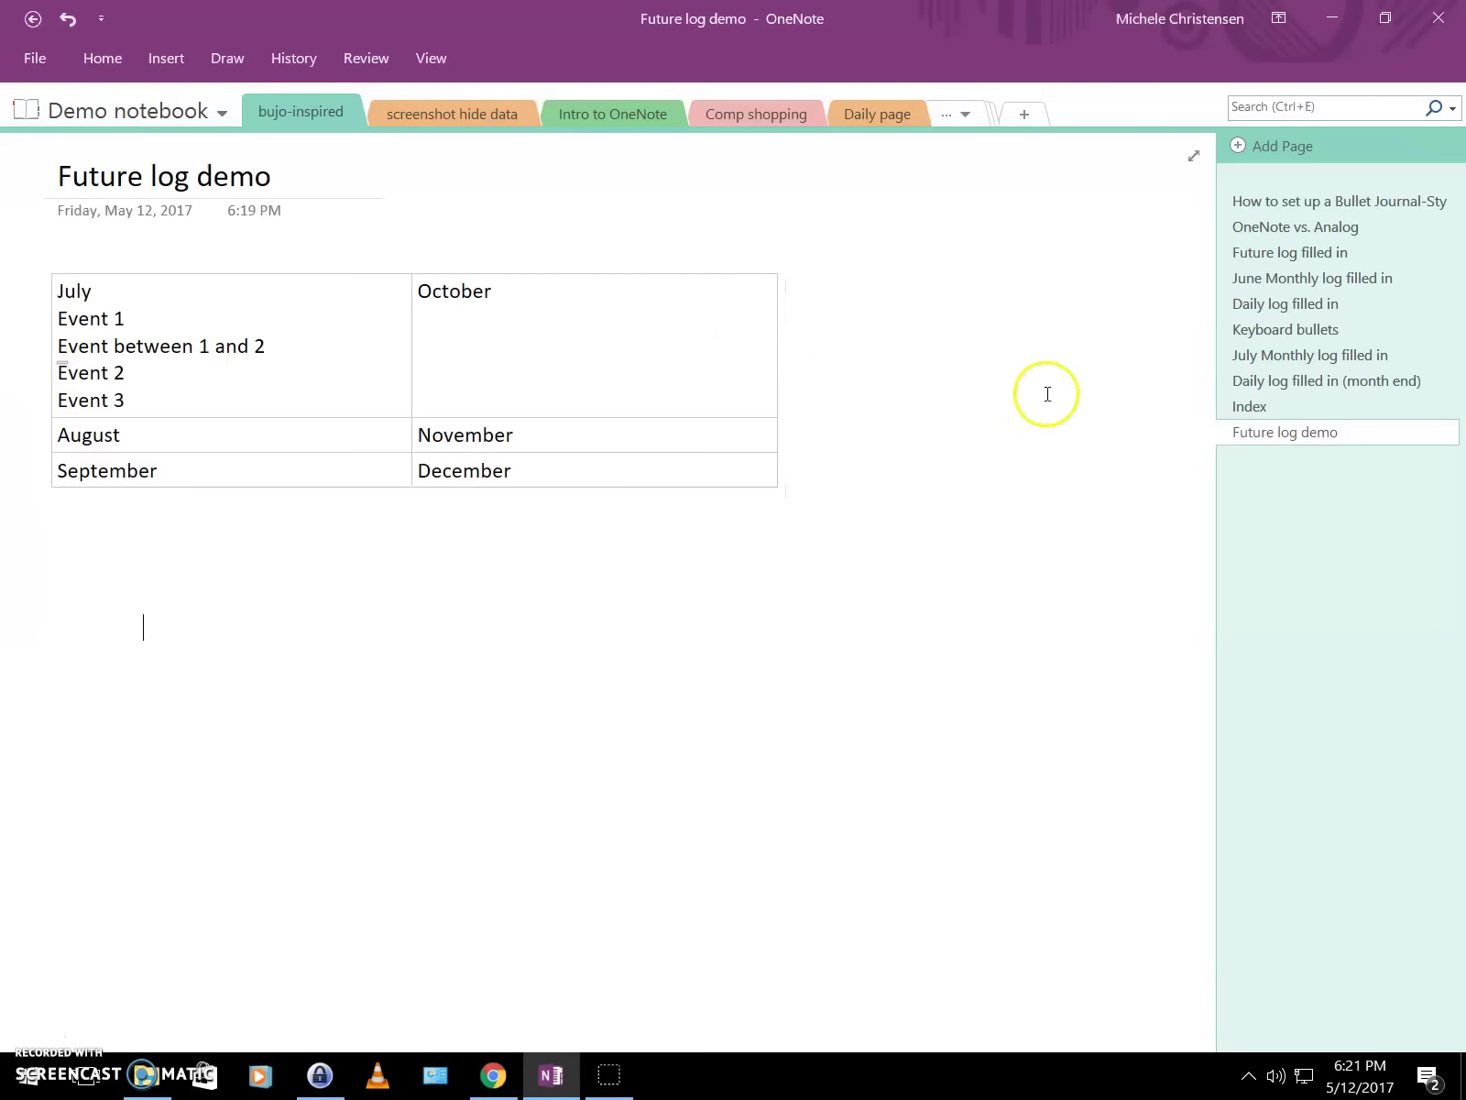
left_click(1245, 259)
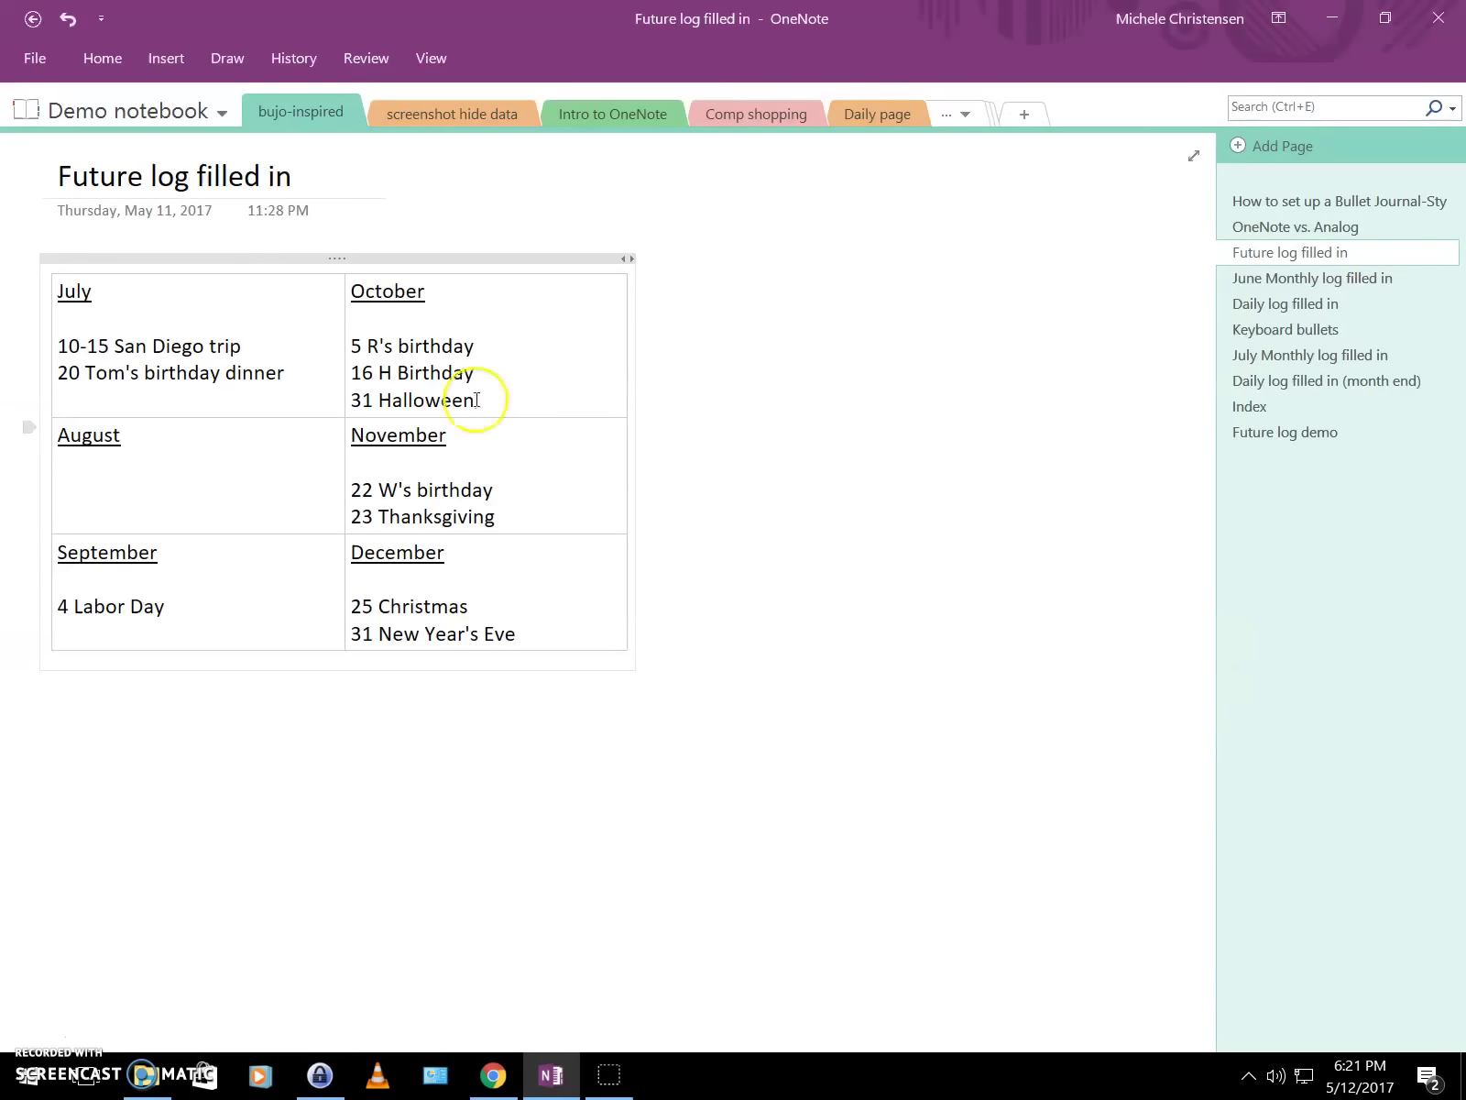
On the Index page, insert a link to the Future log filled in page from the bujo-inspired section and test it.
left_click(1264, 408)
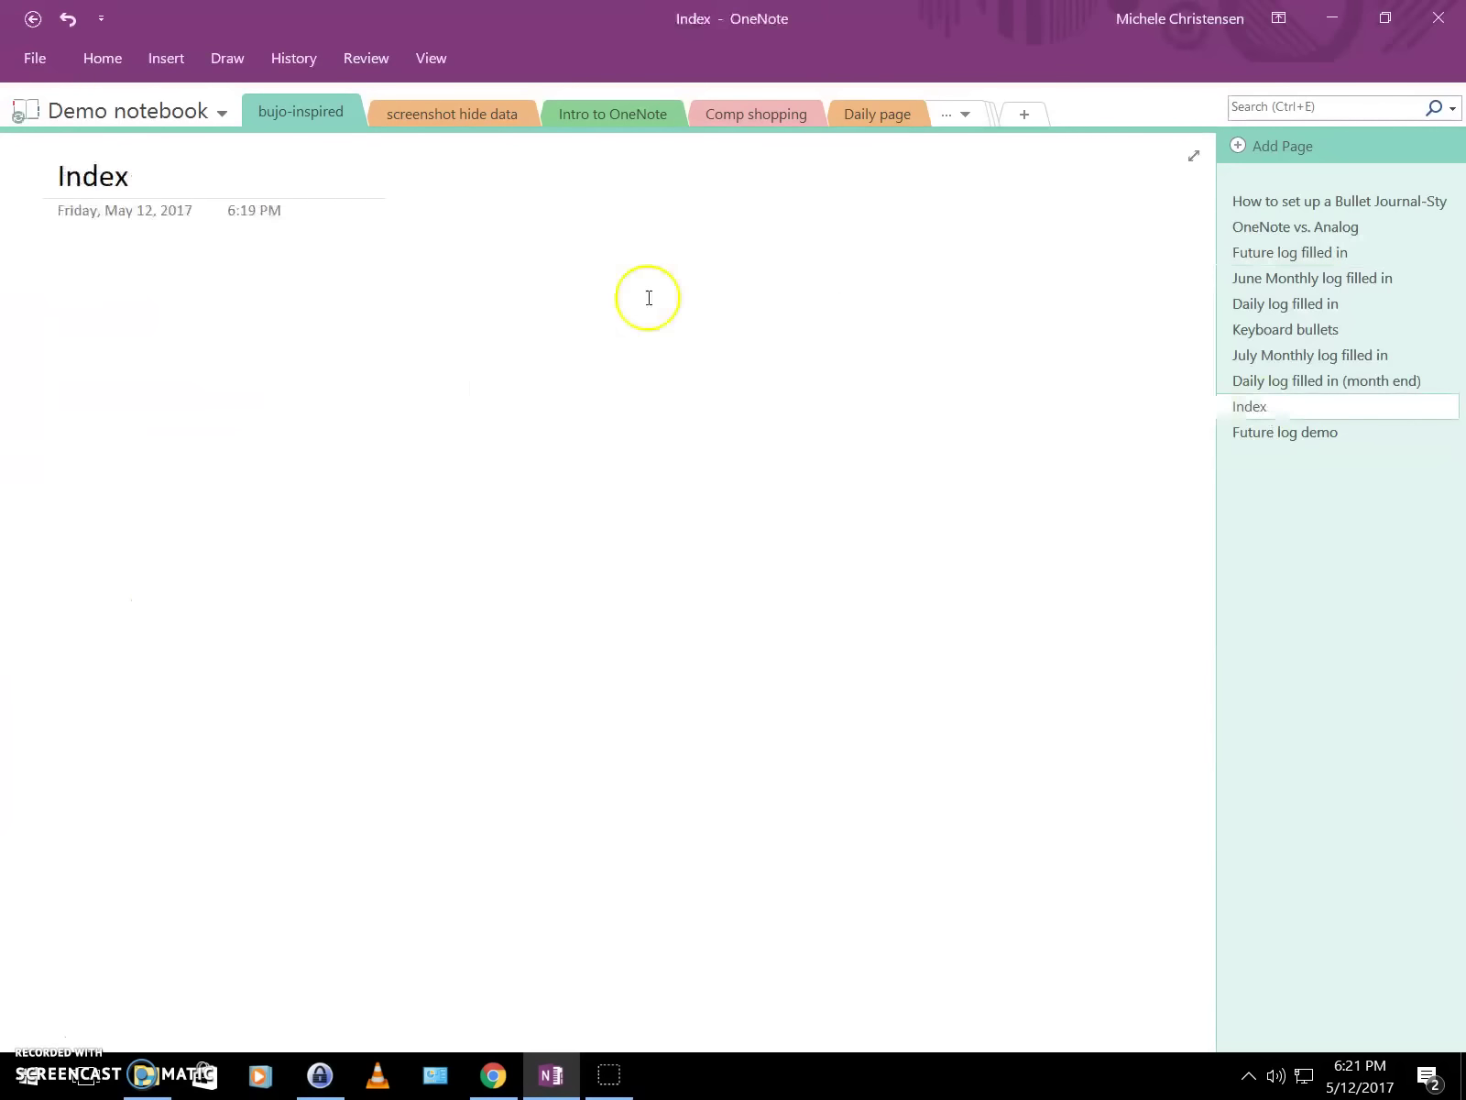
left_click(154, 57)
left_click(603, 137)
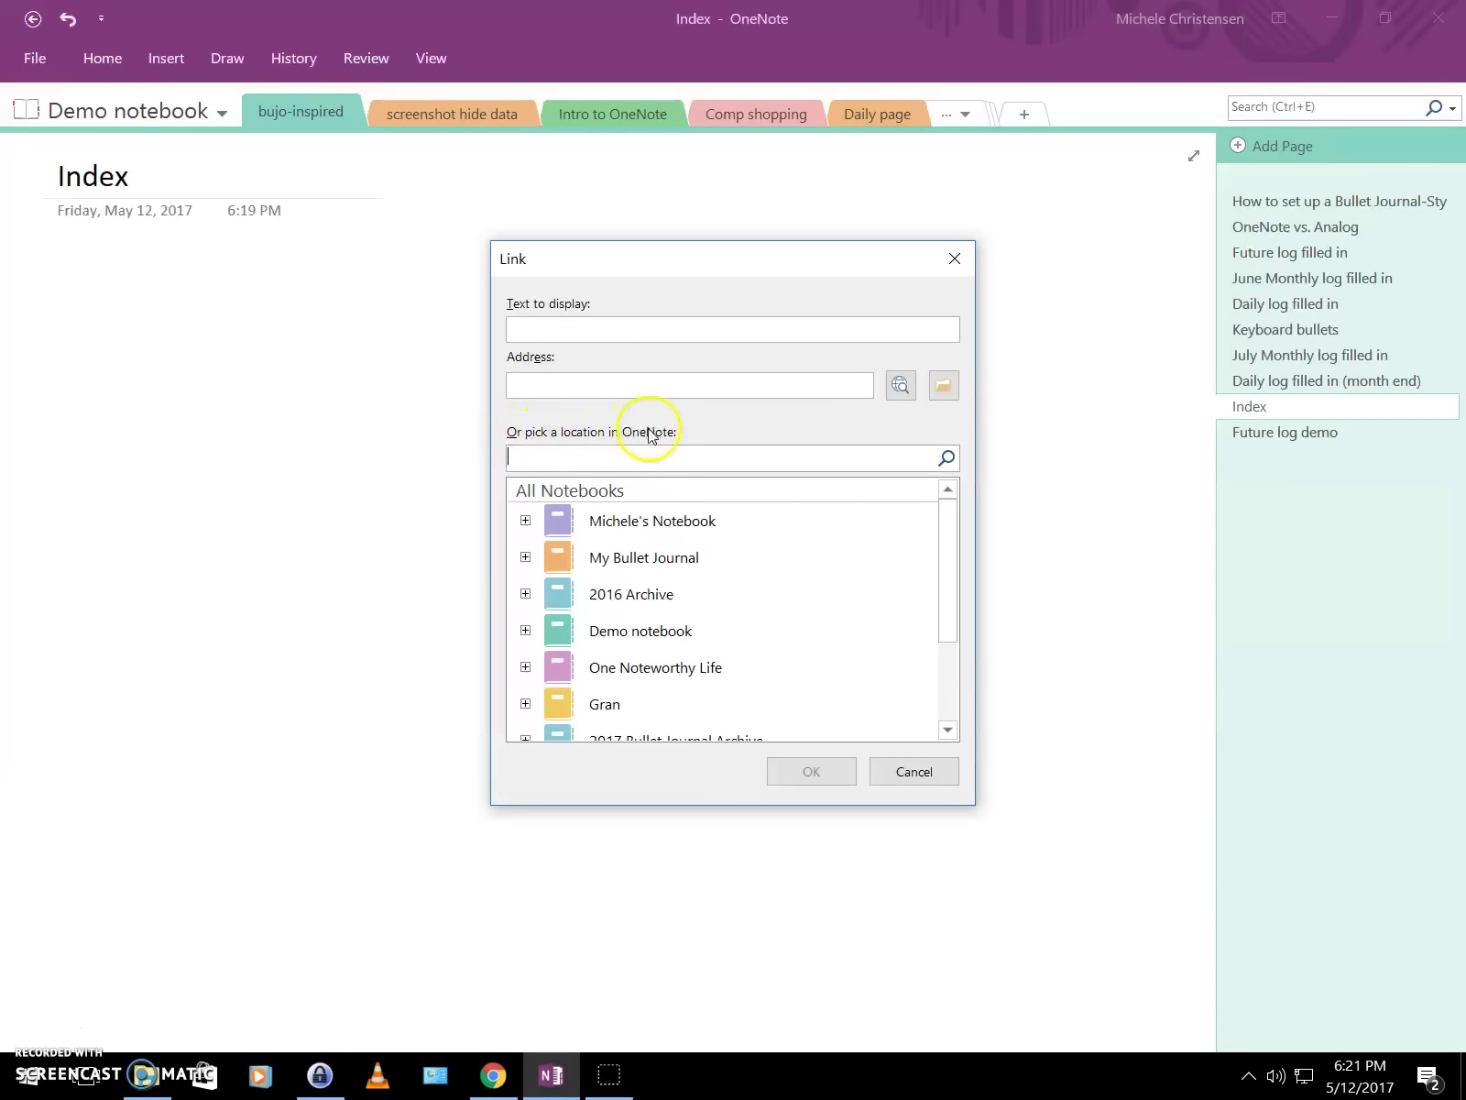
left_click(526, 632)
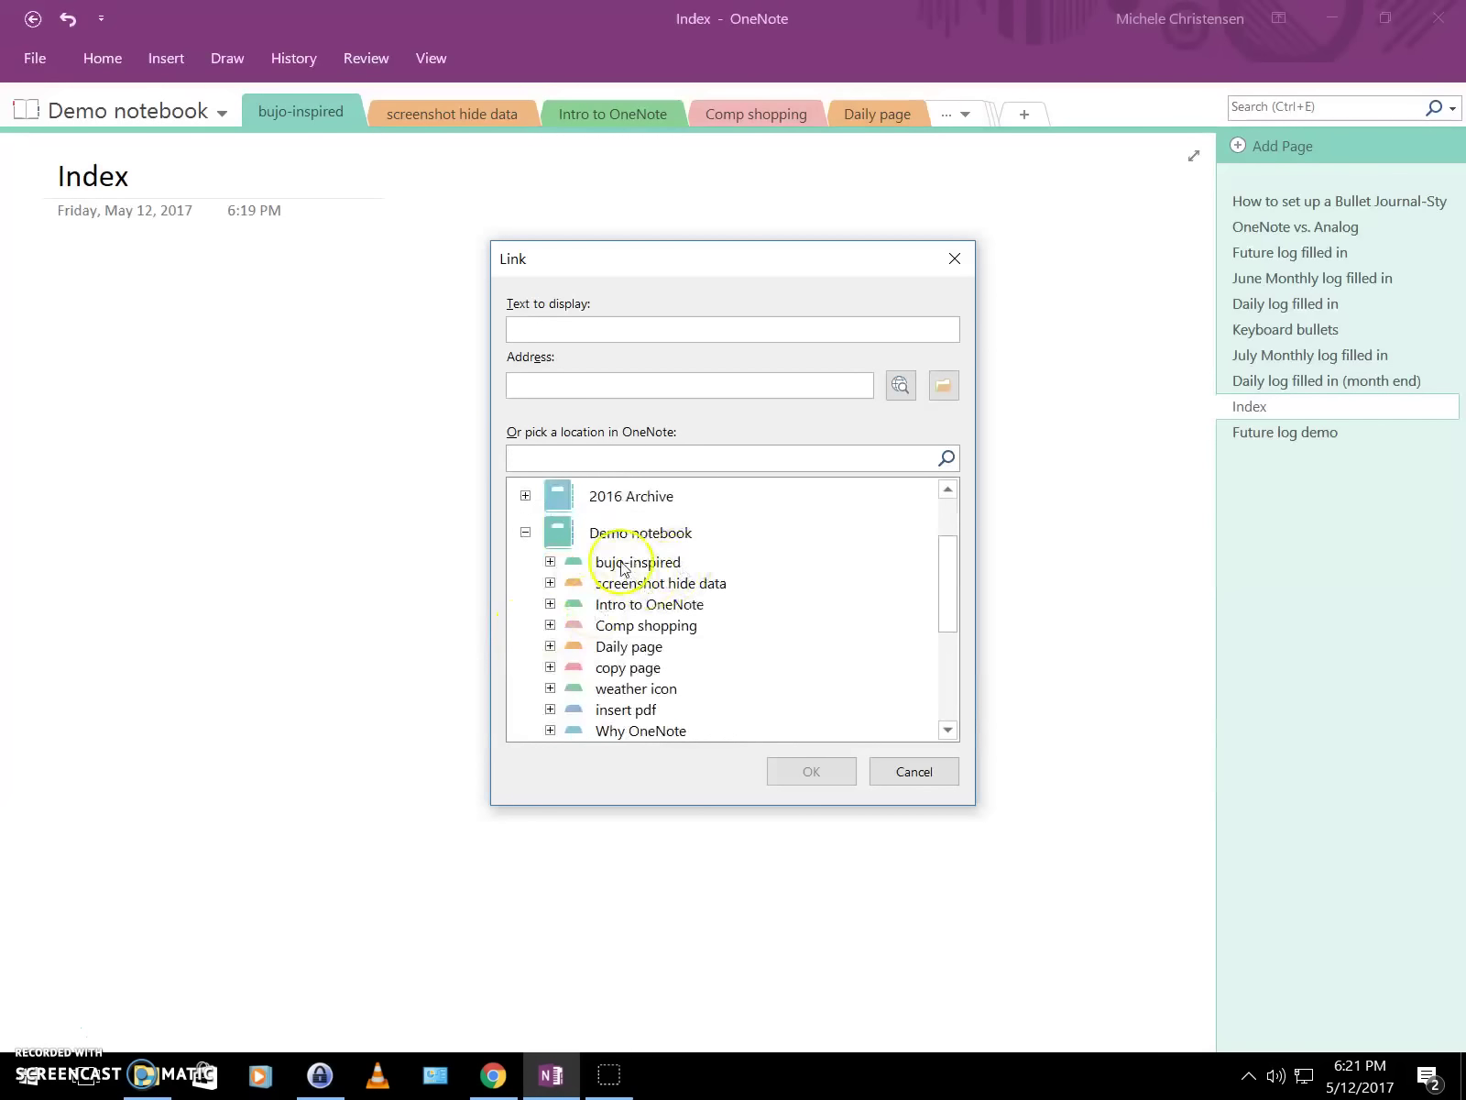
left_click(551, 561)
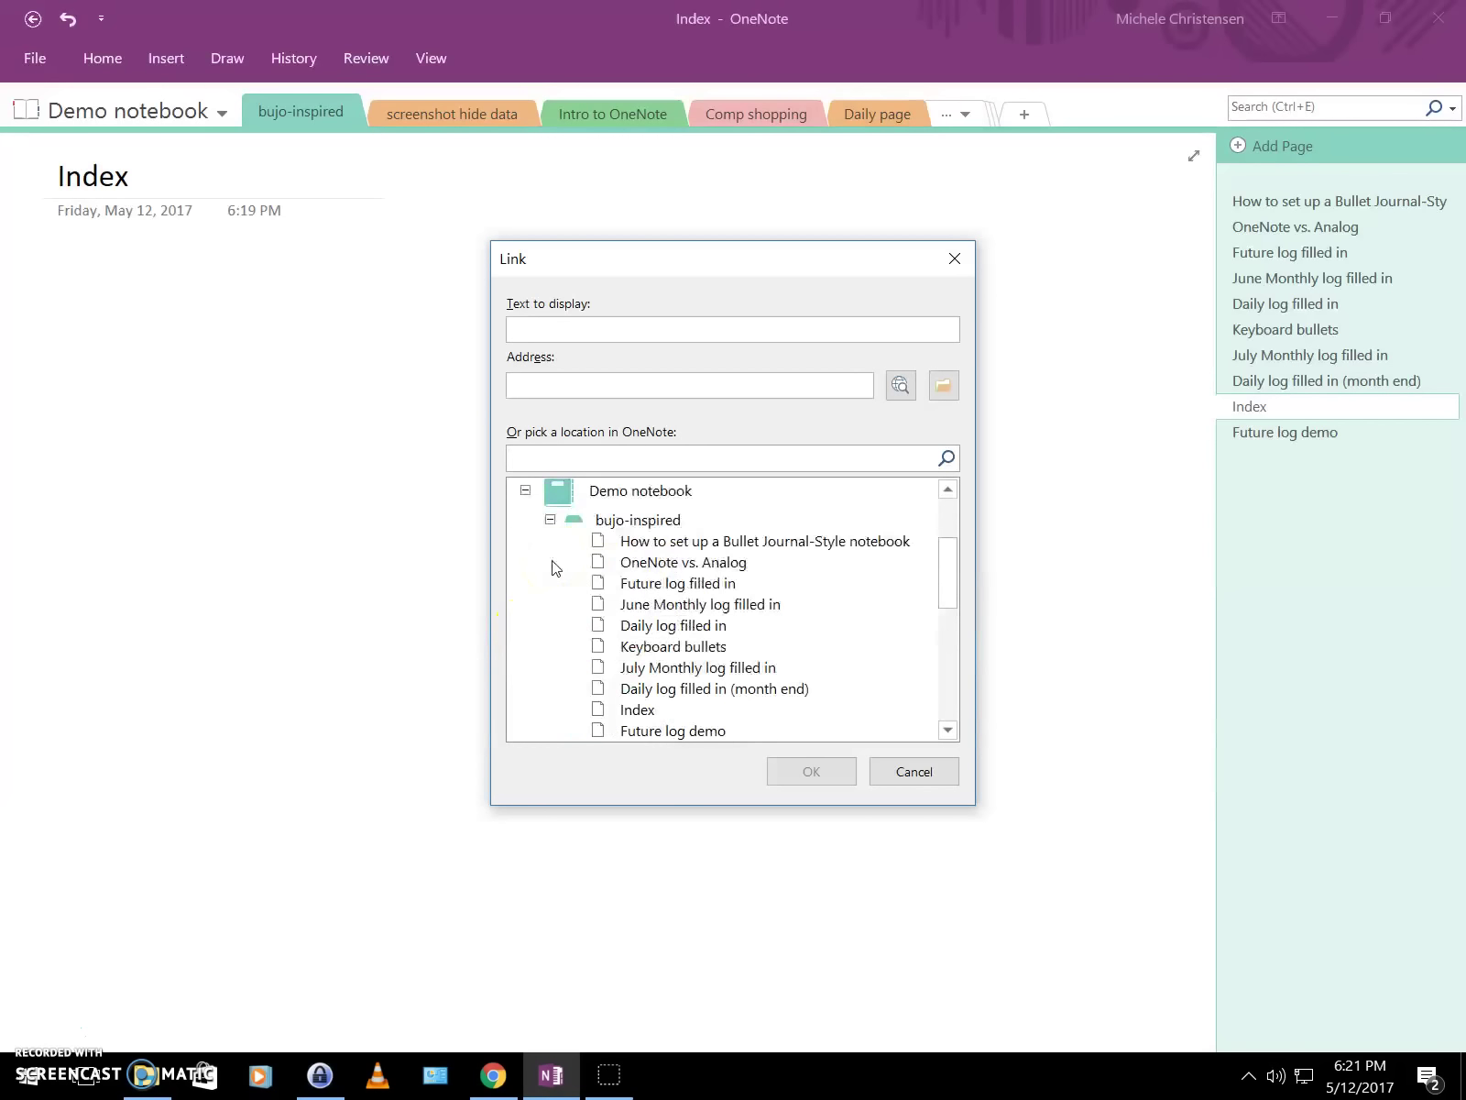
left_click(629, 591)
left_click(801, 774)
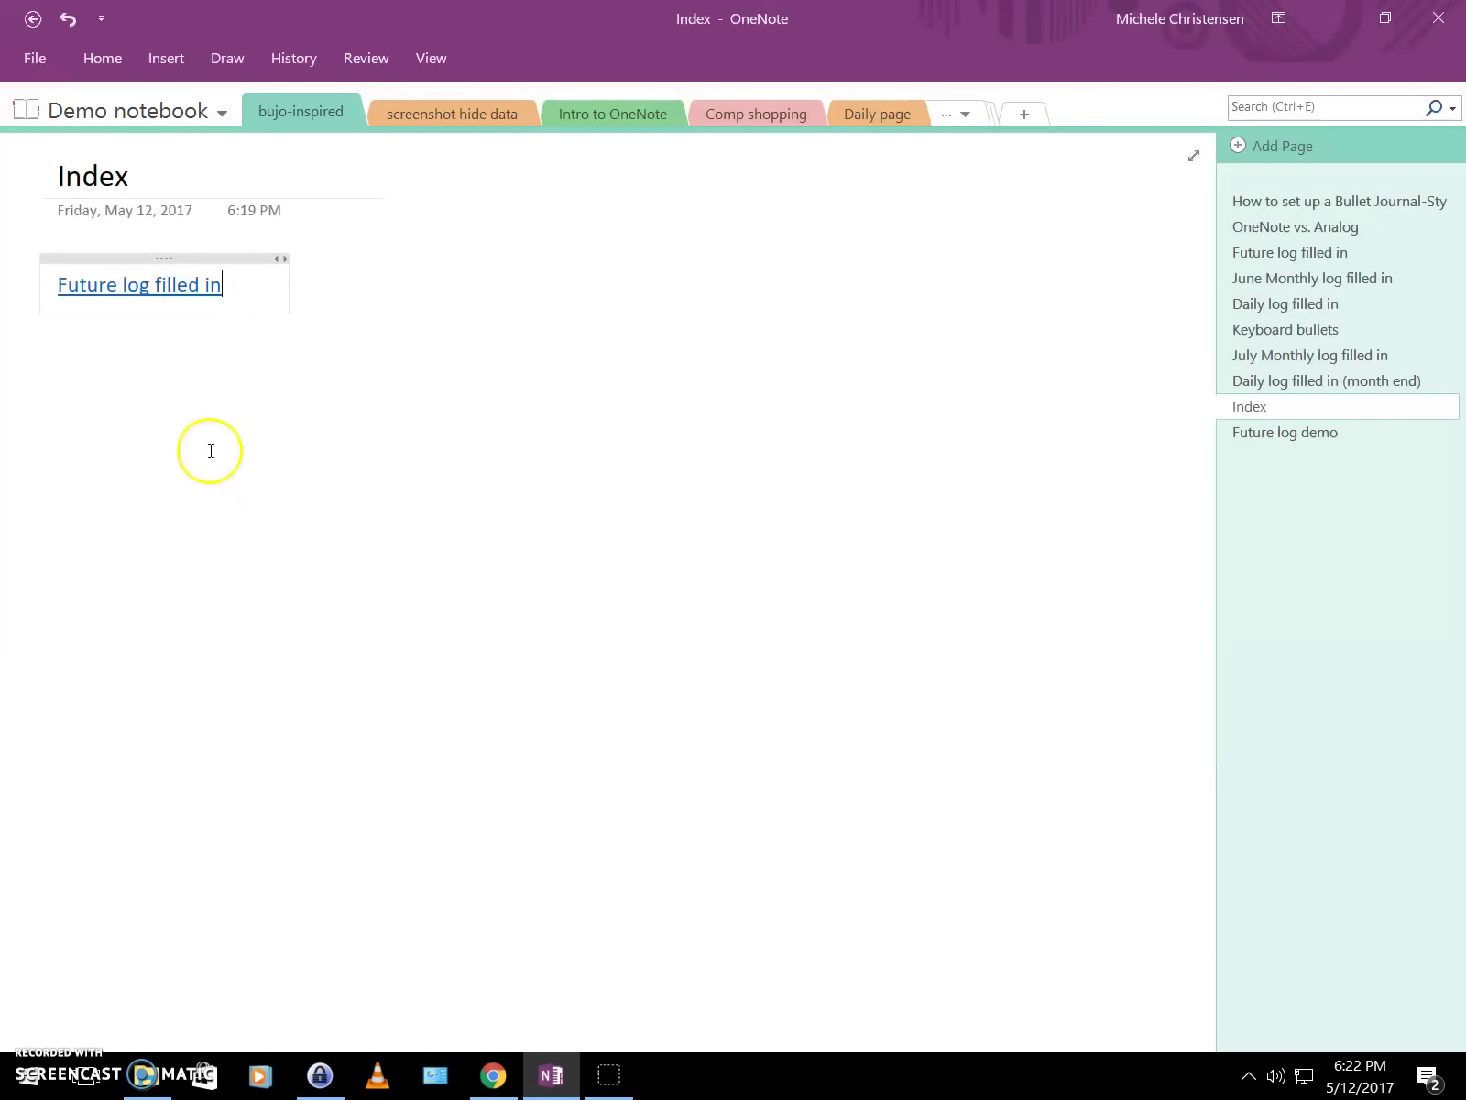
left_click(181, 286)
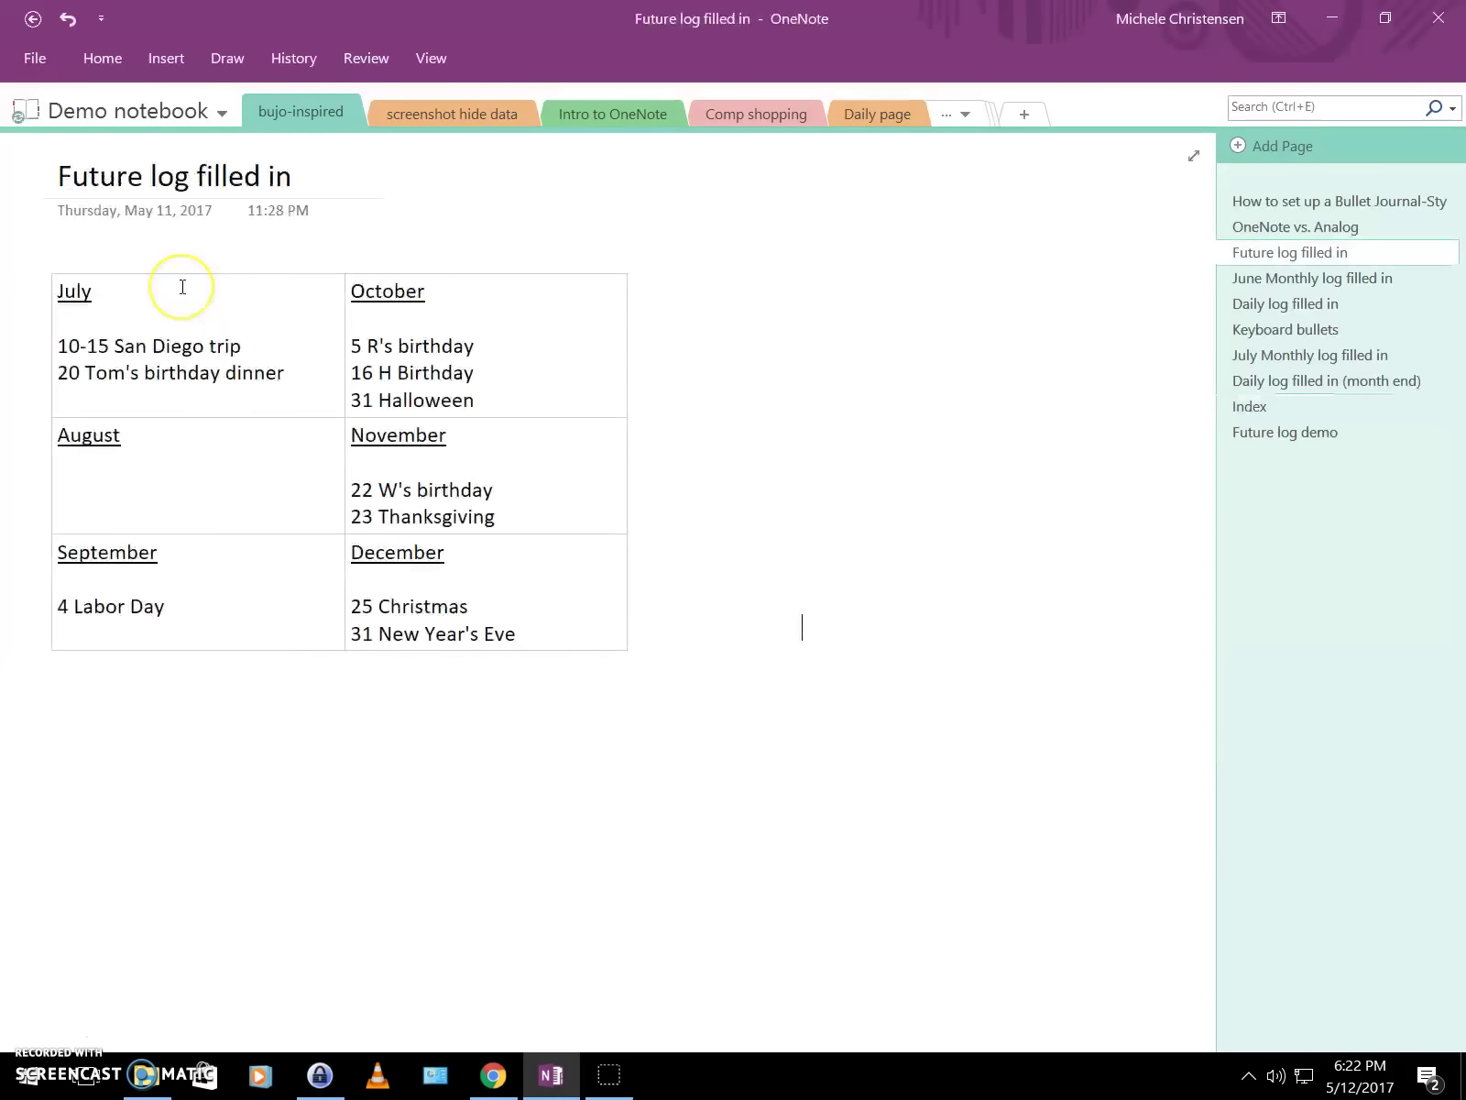
left_click(1252, 408)
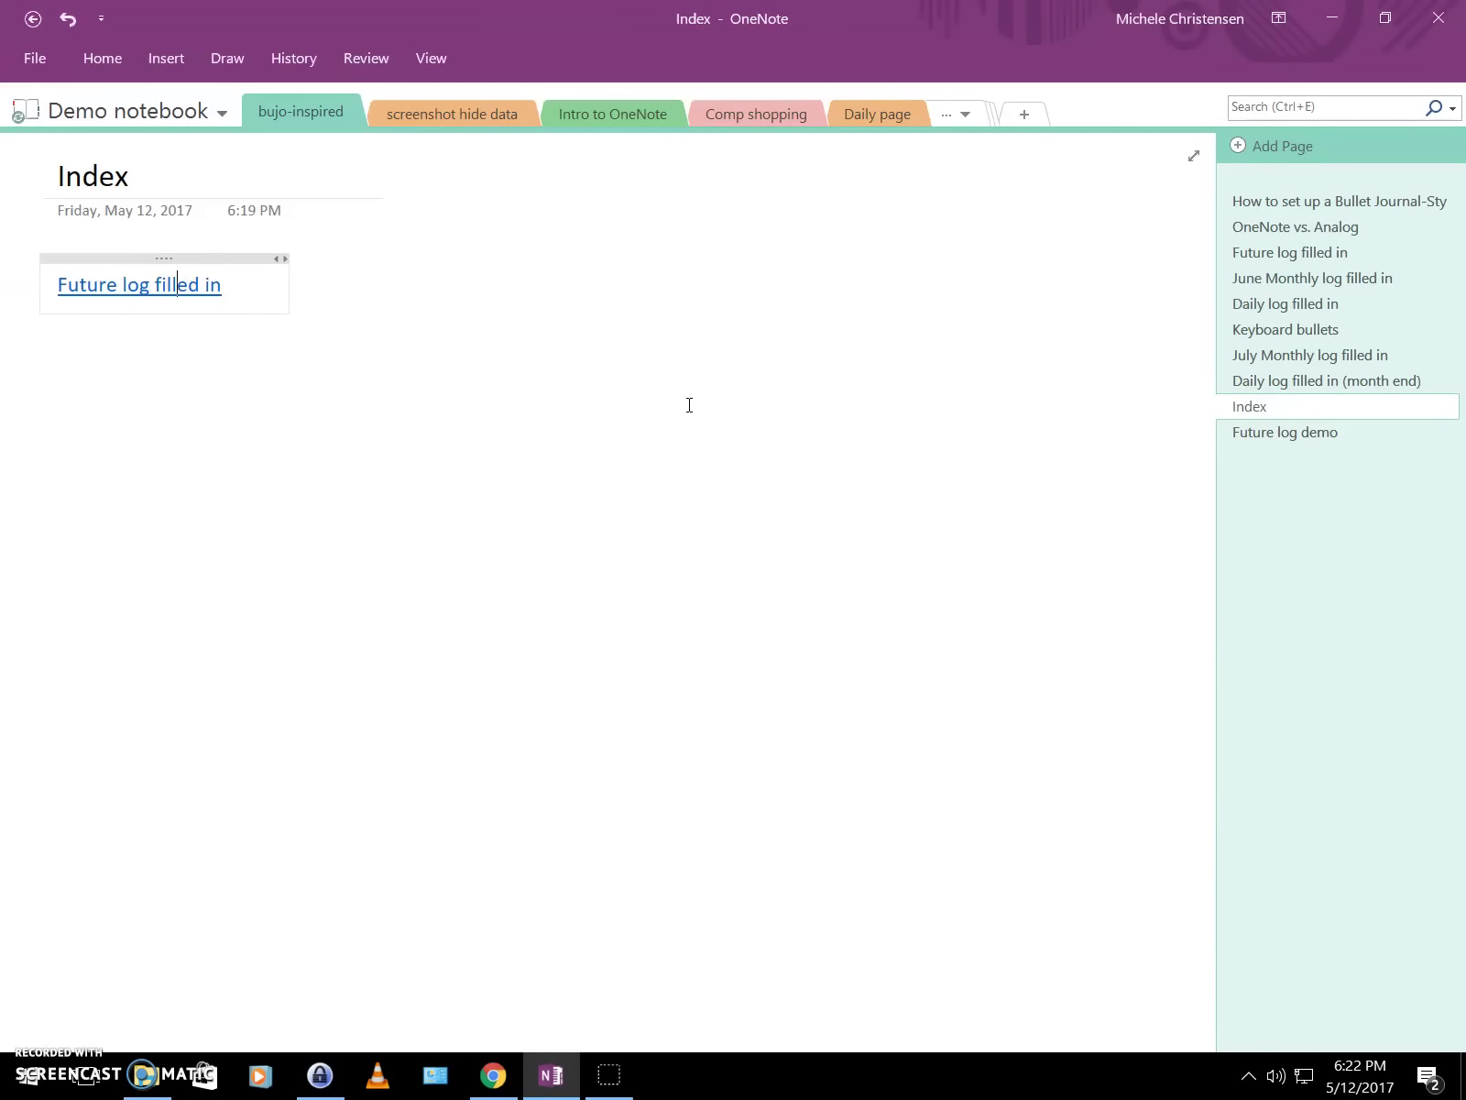
Below the first link on the Index page, create a linked new page with the wiki-style text [[June Monthly log demo]].
left_click(612, 425)
key("End")
type("[[")
type("Junem")
key("BackSpace")
type("Monthly log demo")
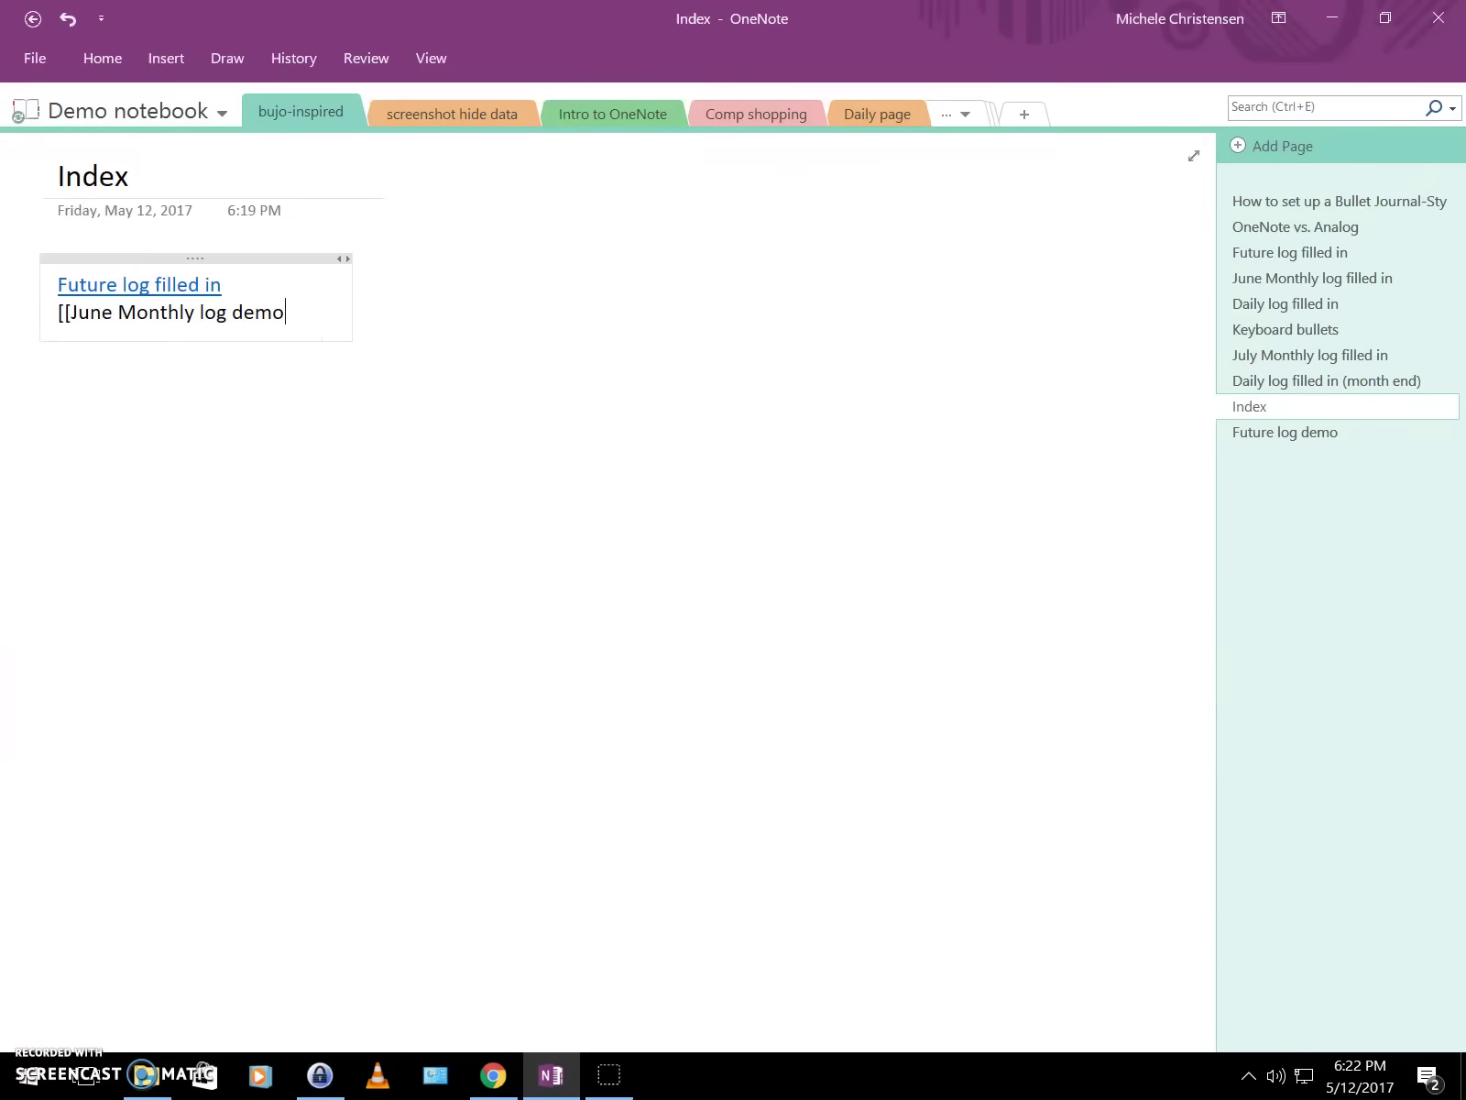
type("]]")
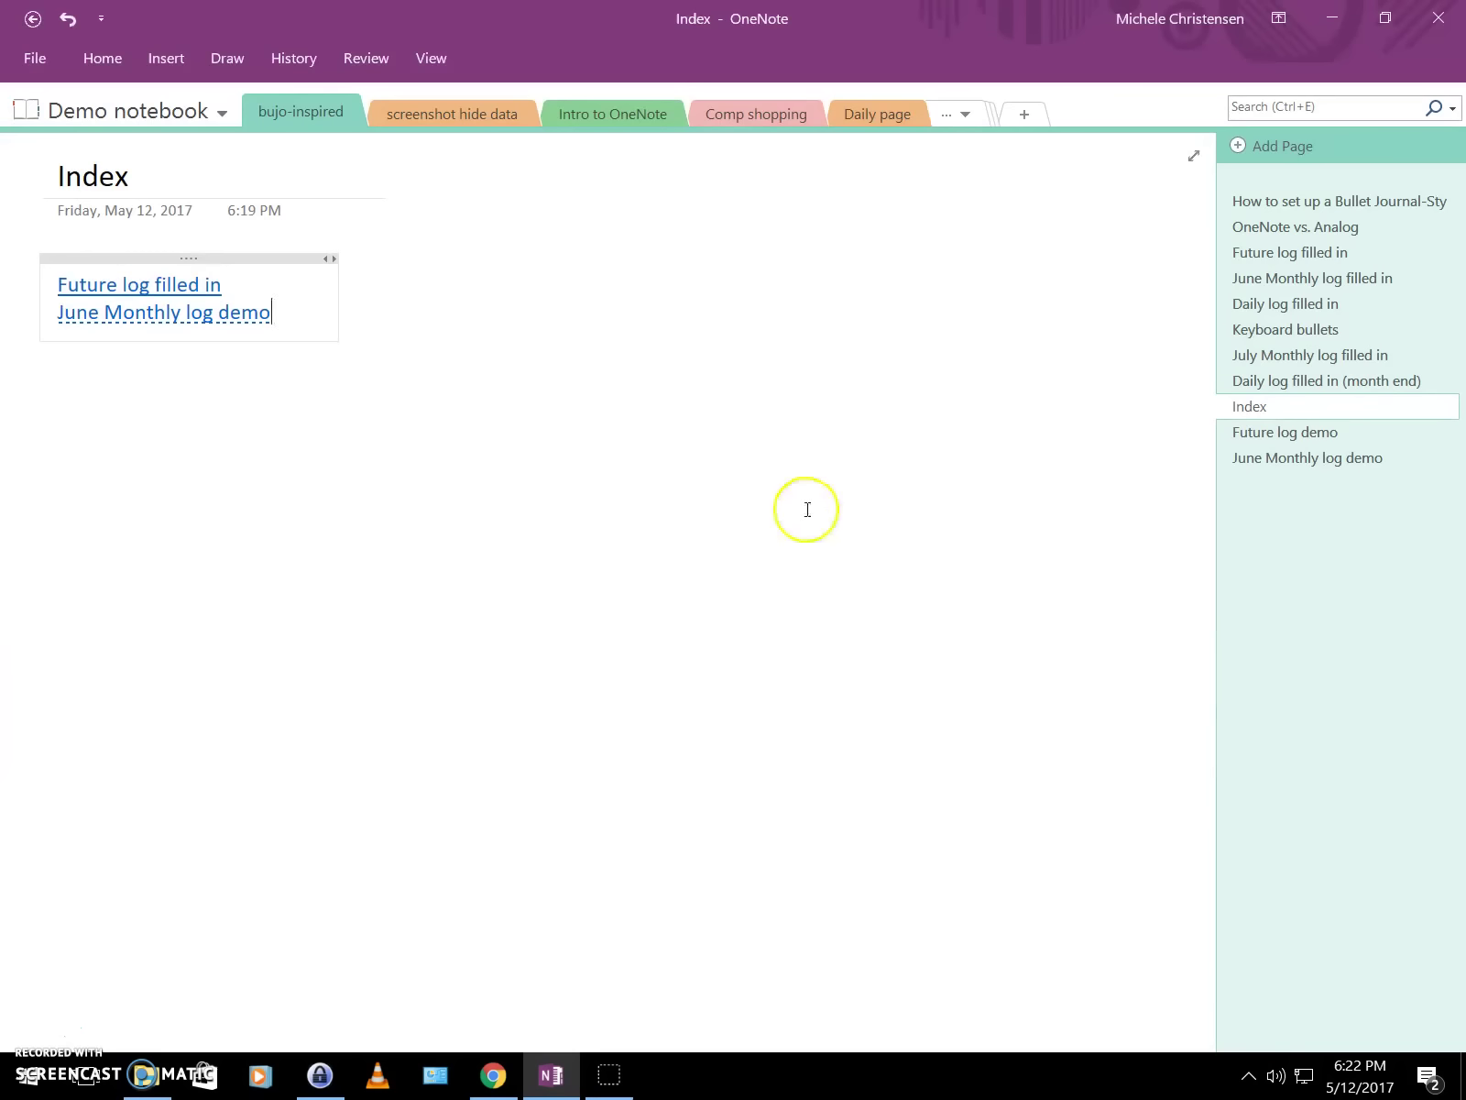
Check the June Monthly log demo page by opening it directly and by following its link from the Index page.
left_click(1274, 463)
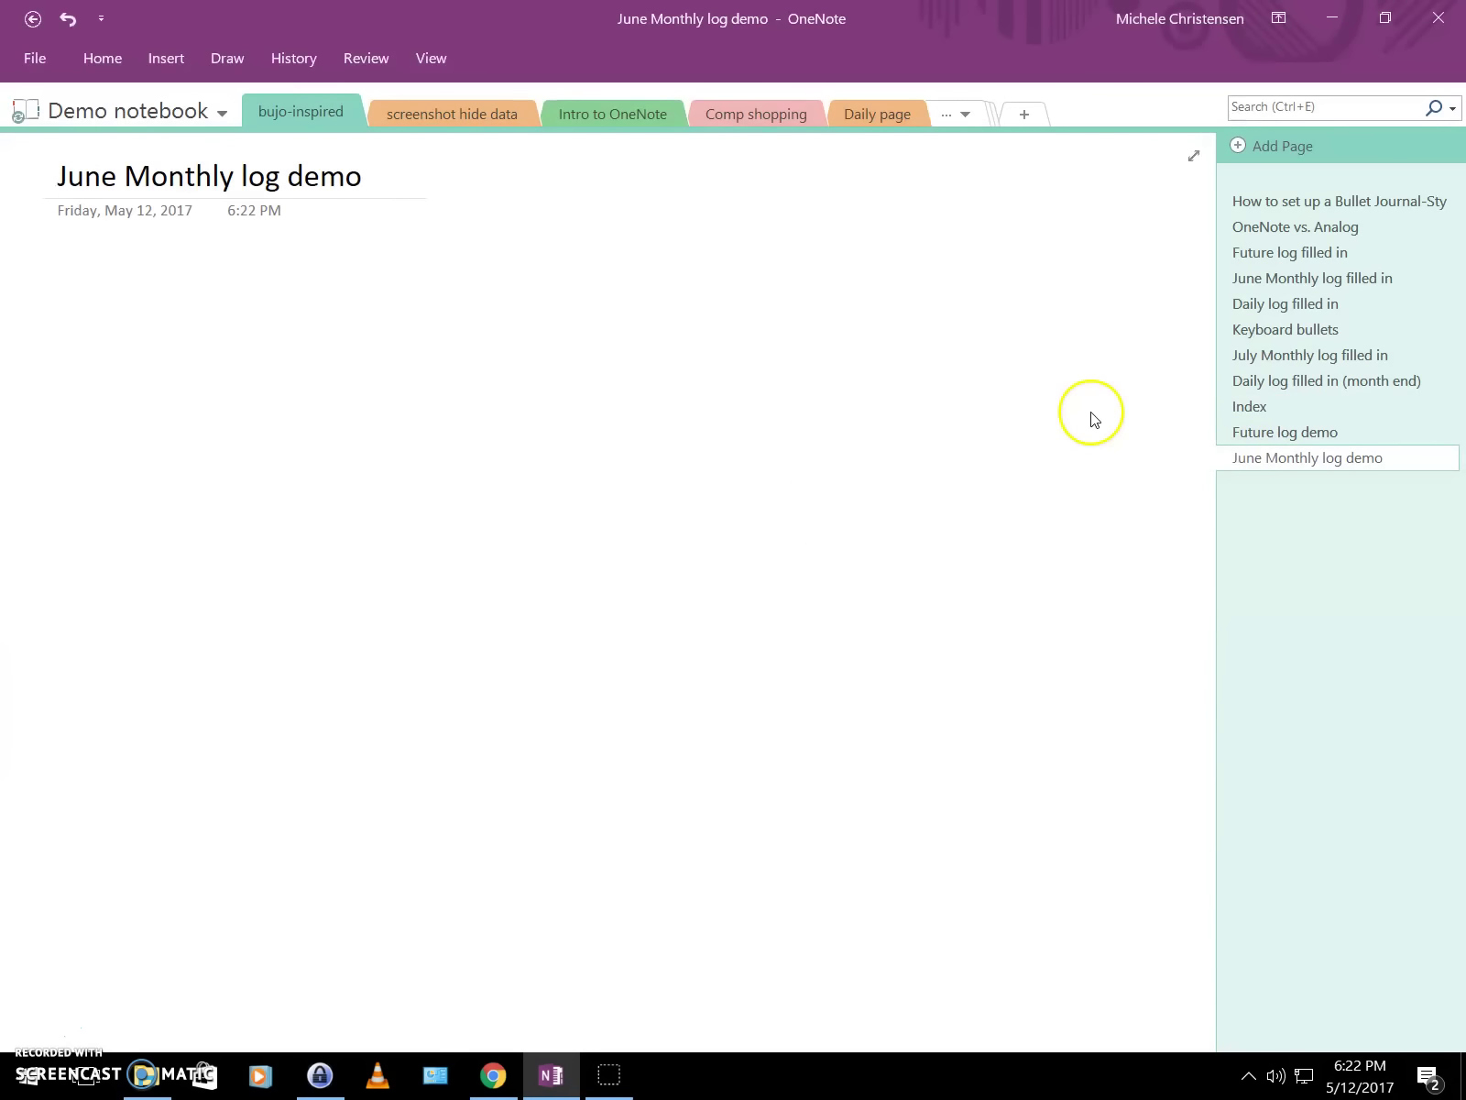
left_click(1248, 412)
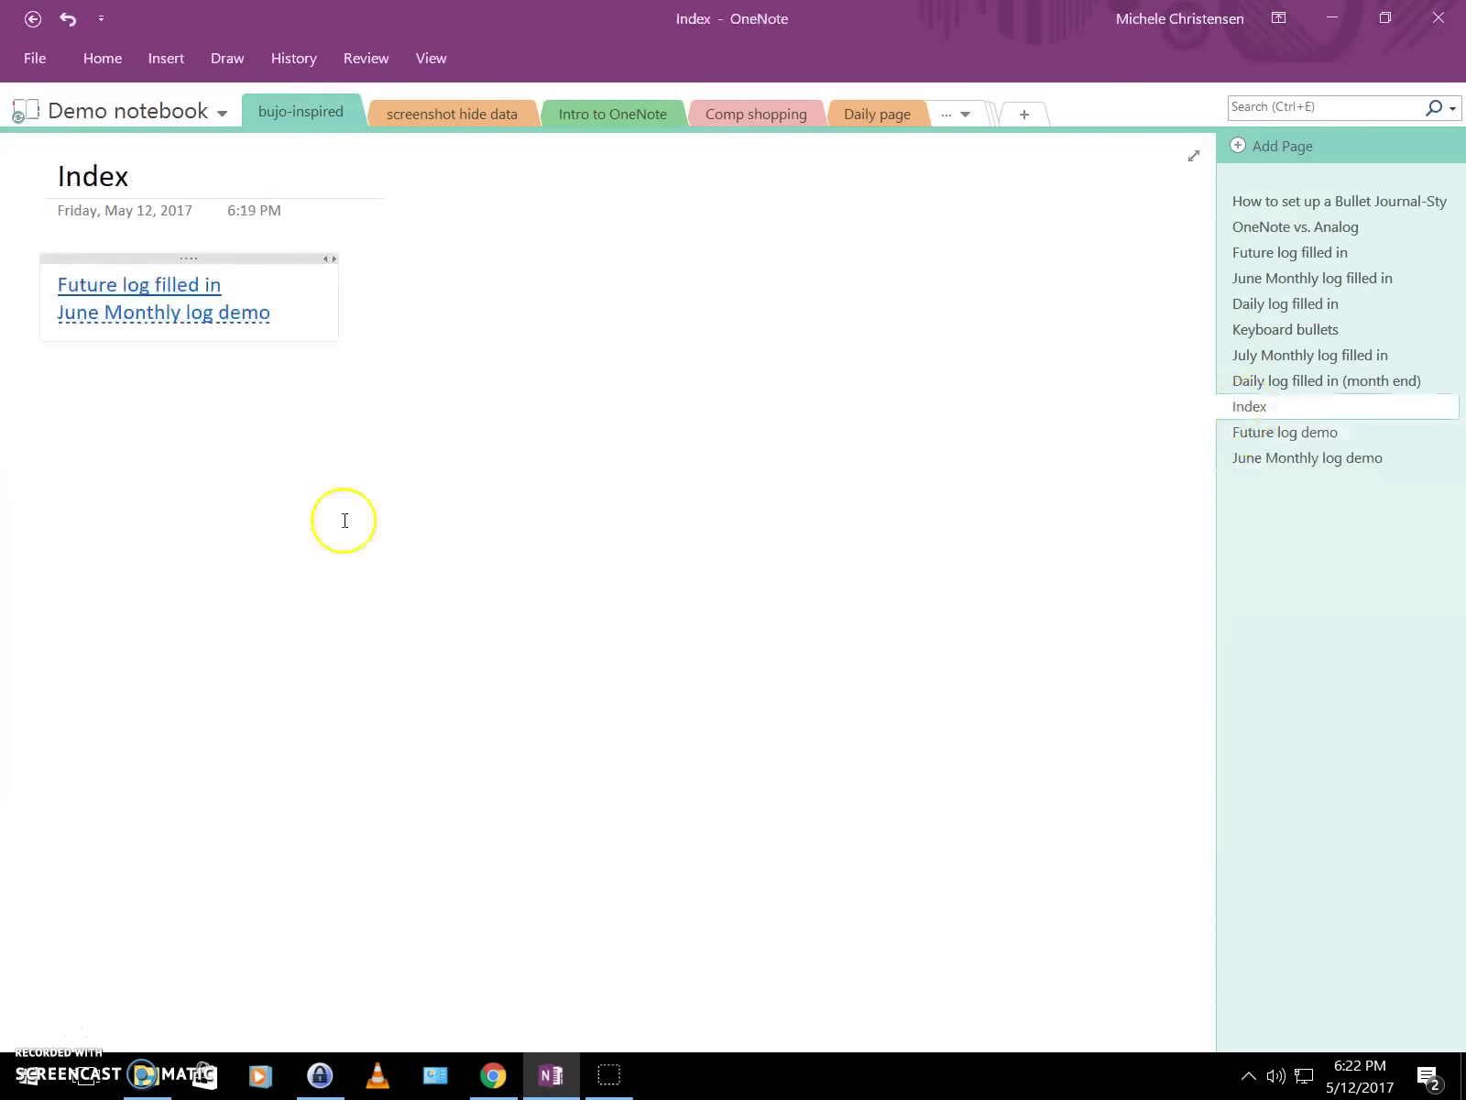
left_click(260, 319)
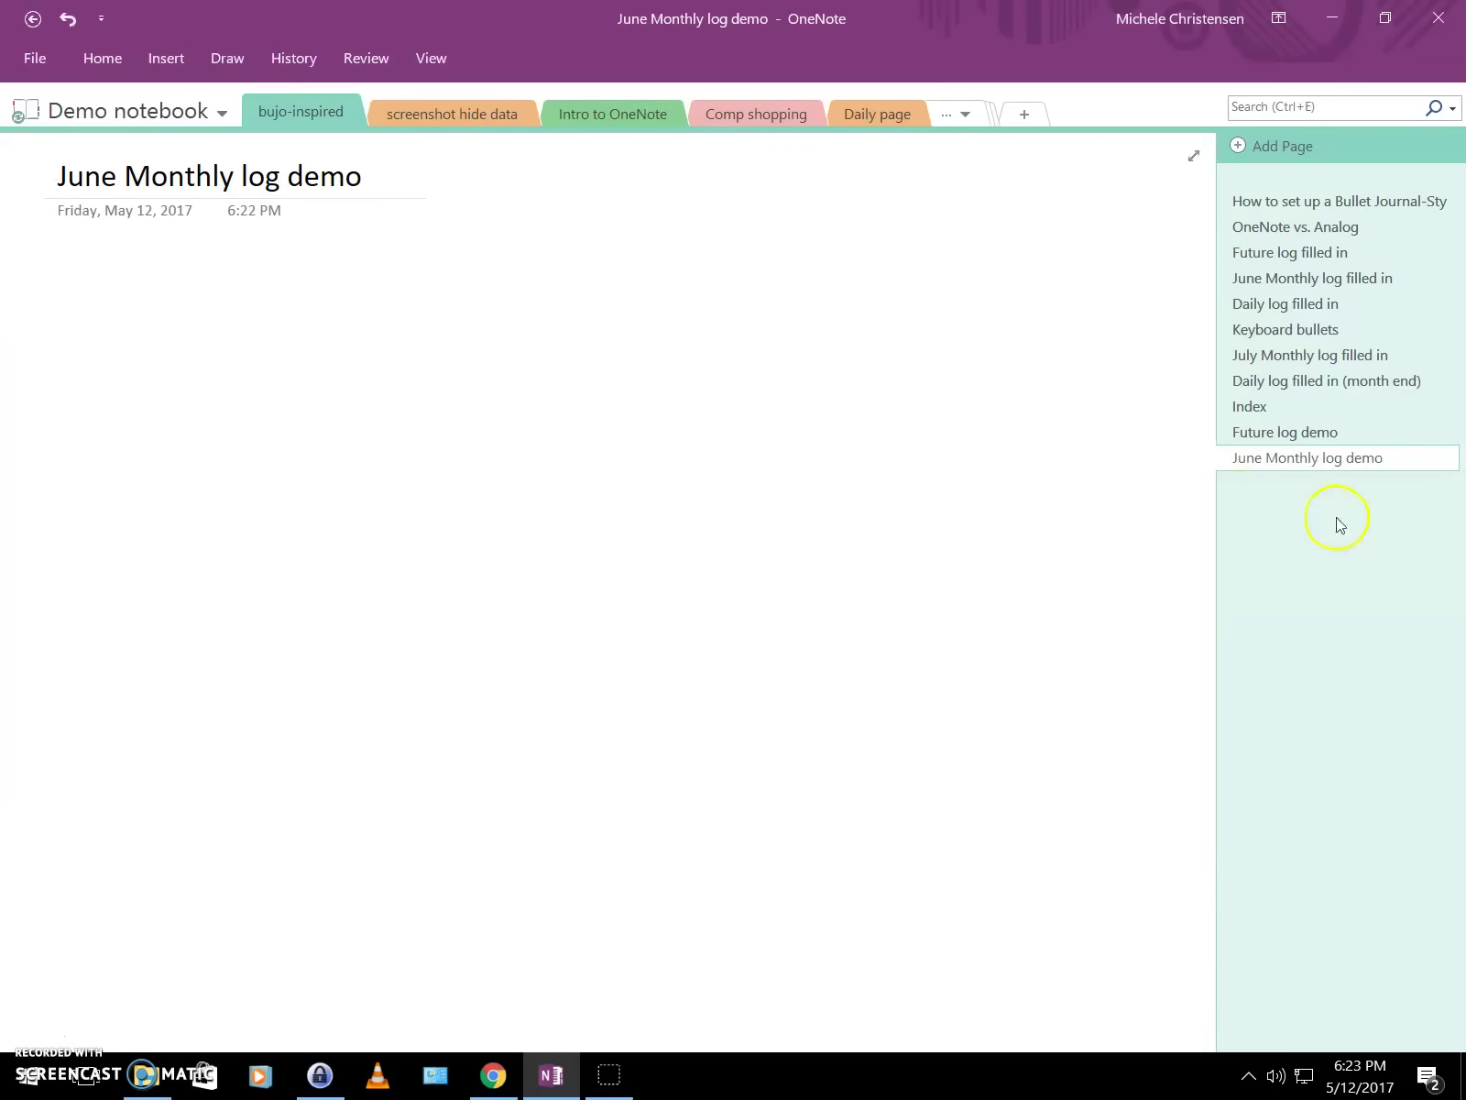
left_click(1317, 466)
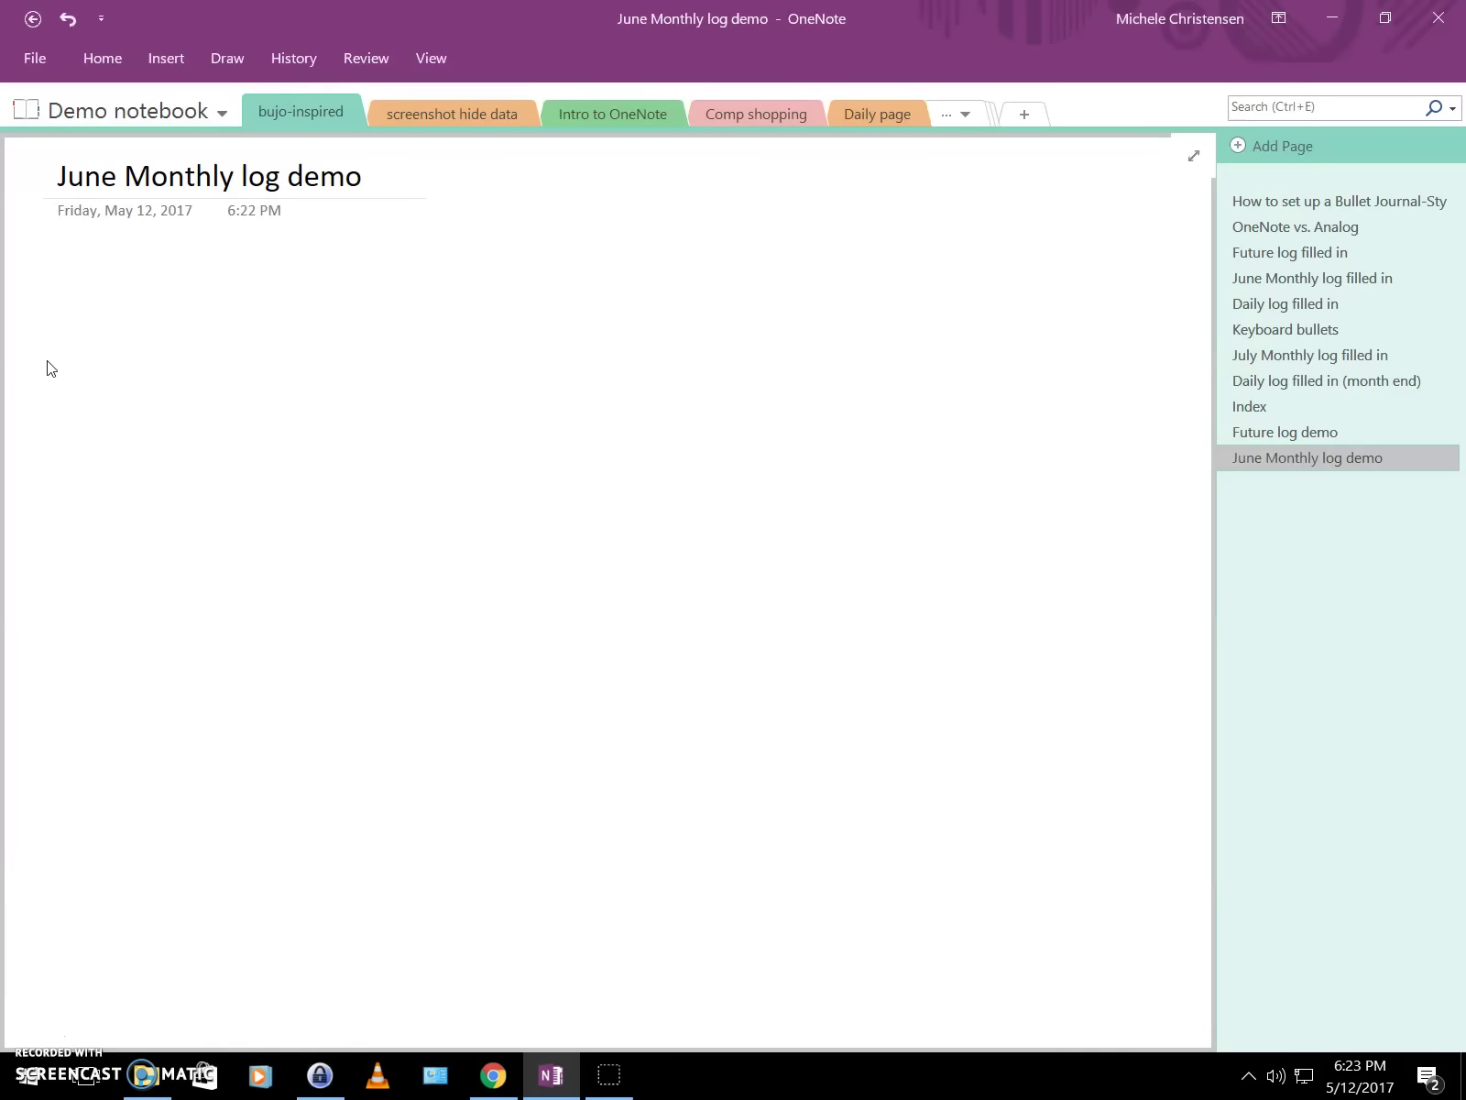
Insert a table with 3 columns and 25 rows below the title of the June Monthly log demo page.
left_click(174, 60)
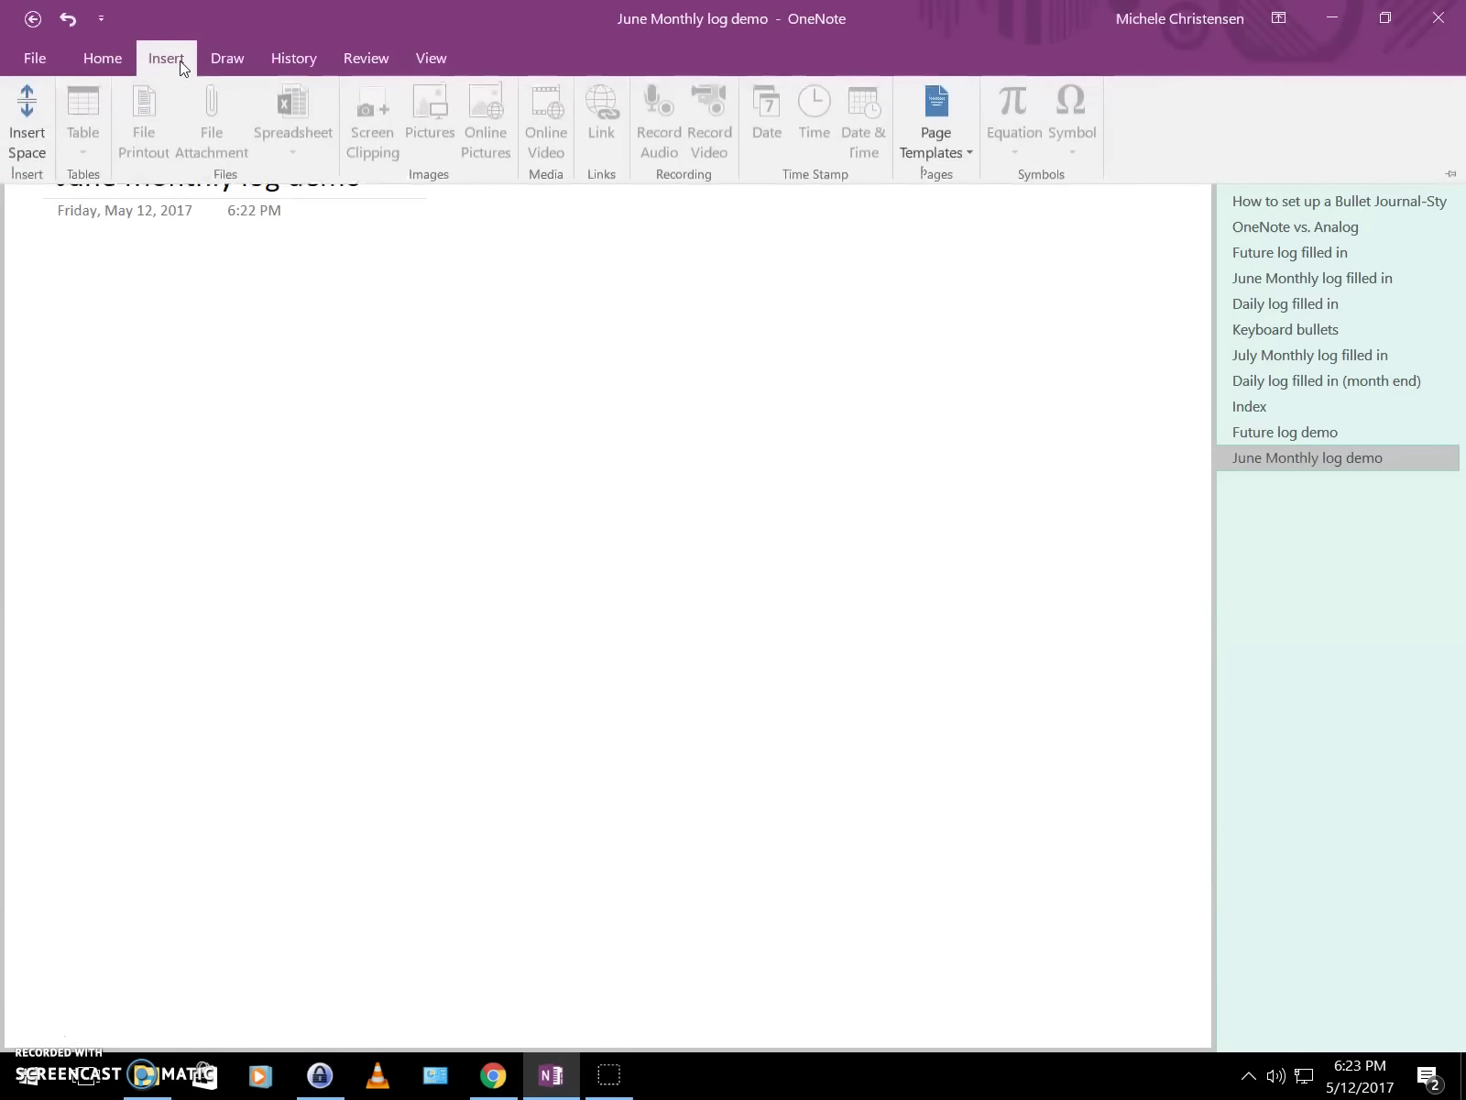
left_click(65, 264)
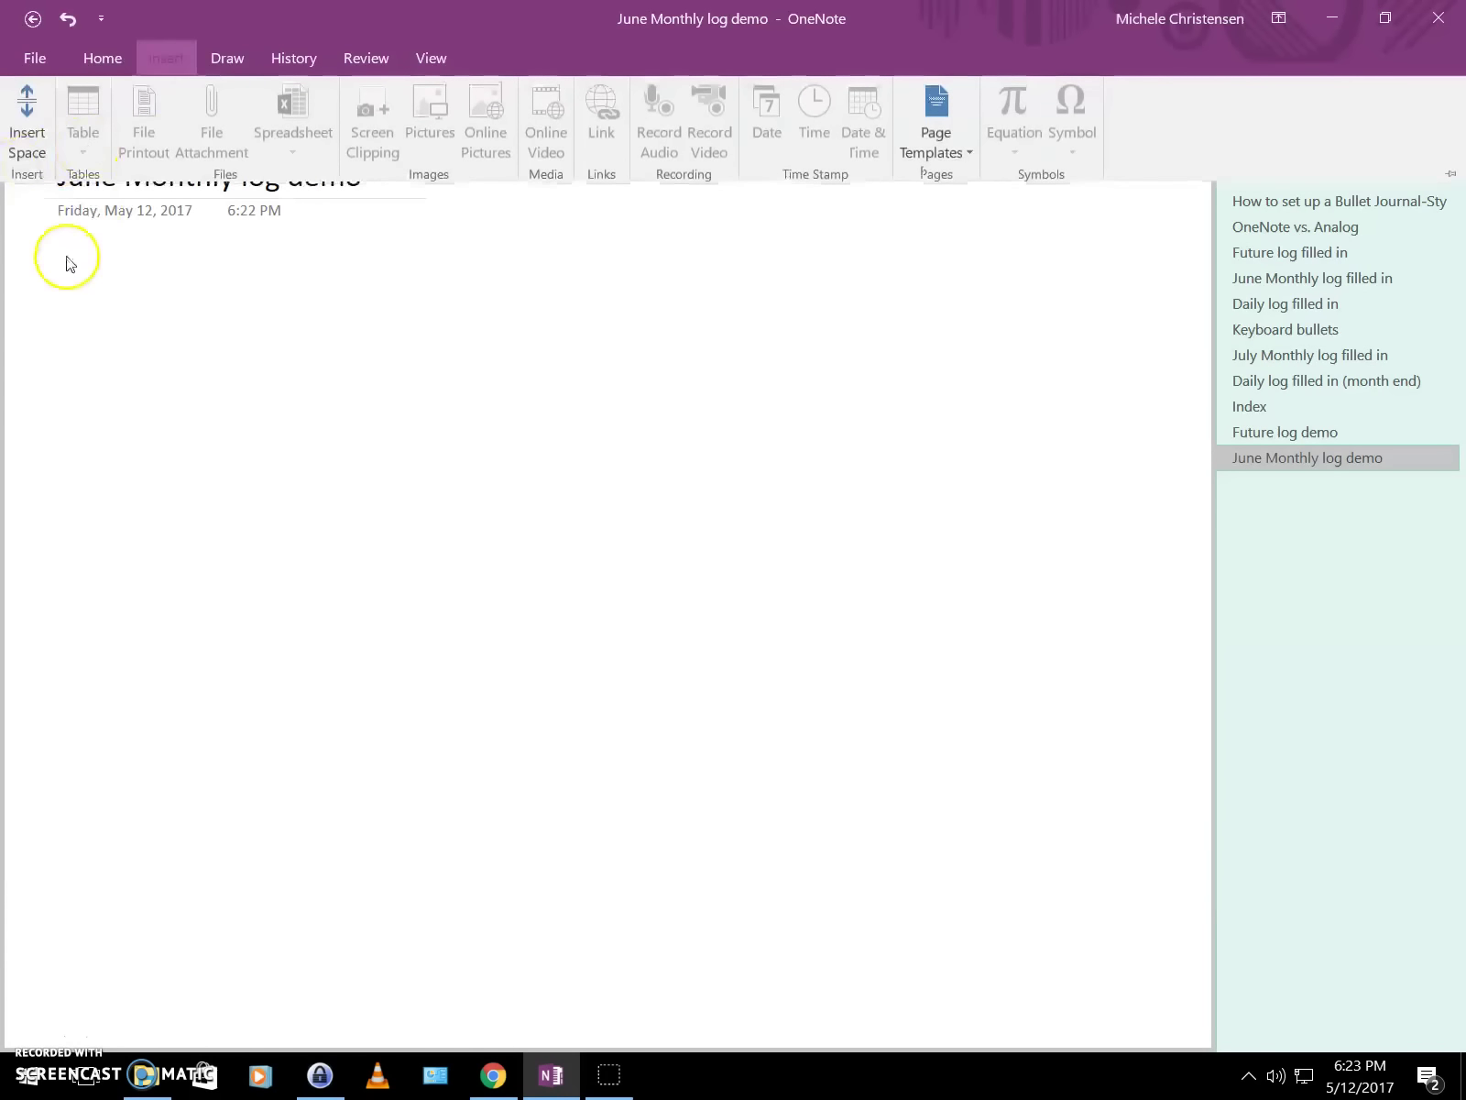
left_click(166, 58)
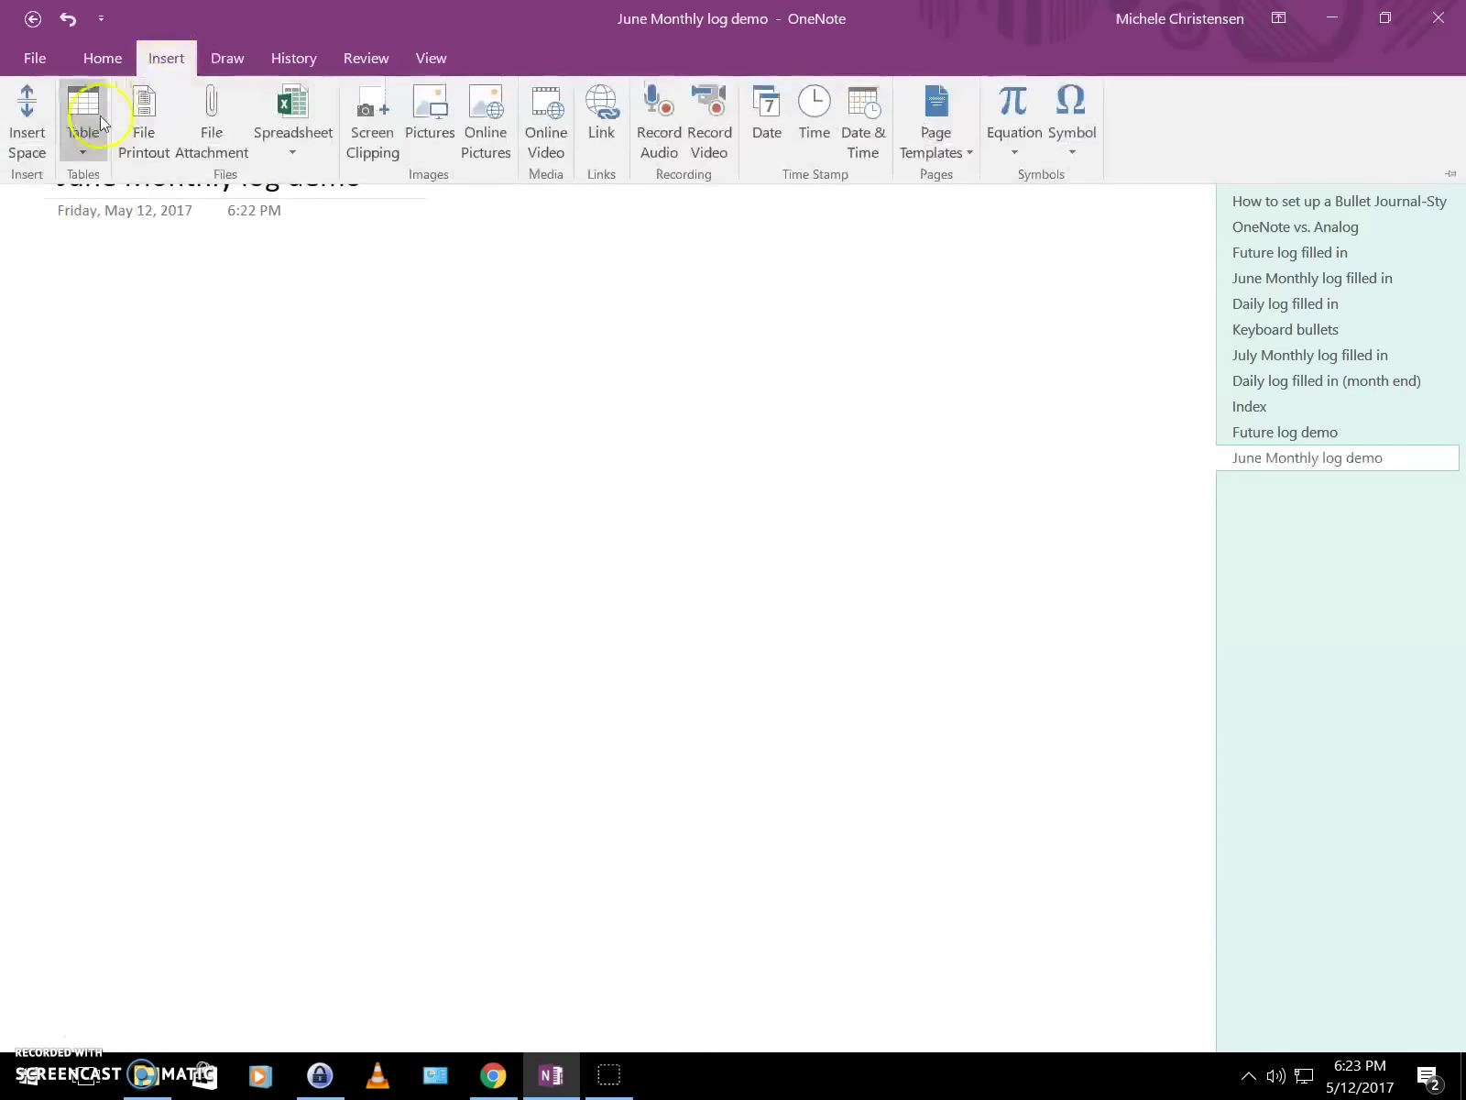
left_click(89, 134)
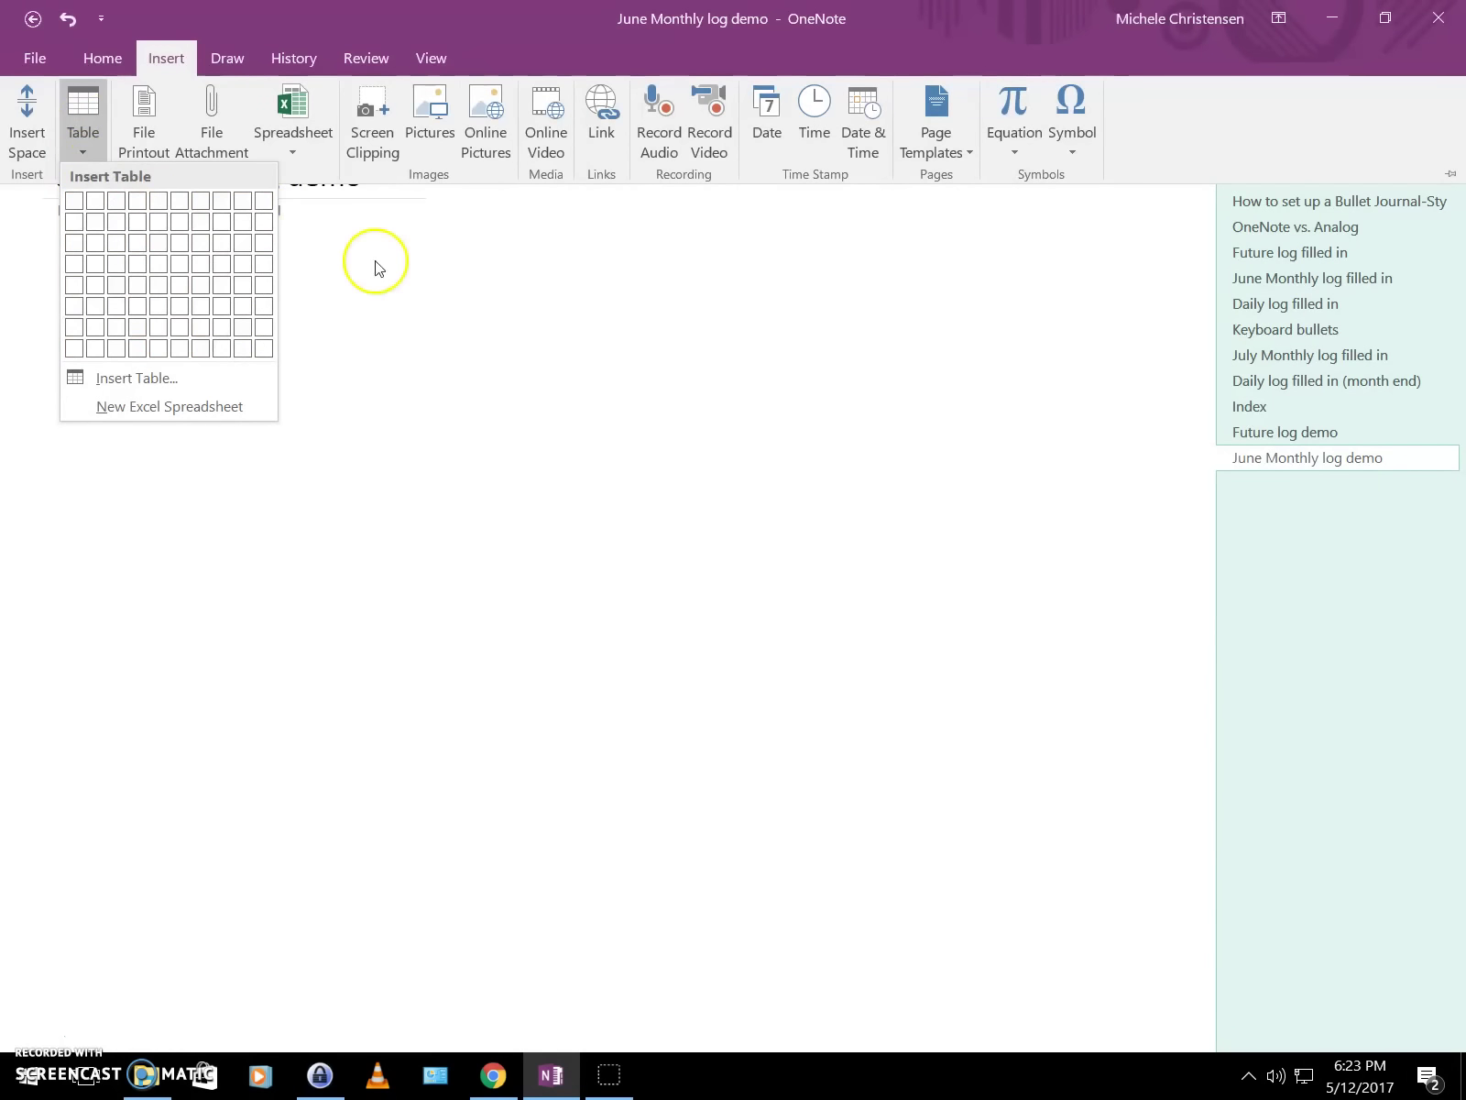
left_click(159, 385)
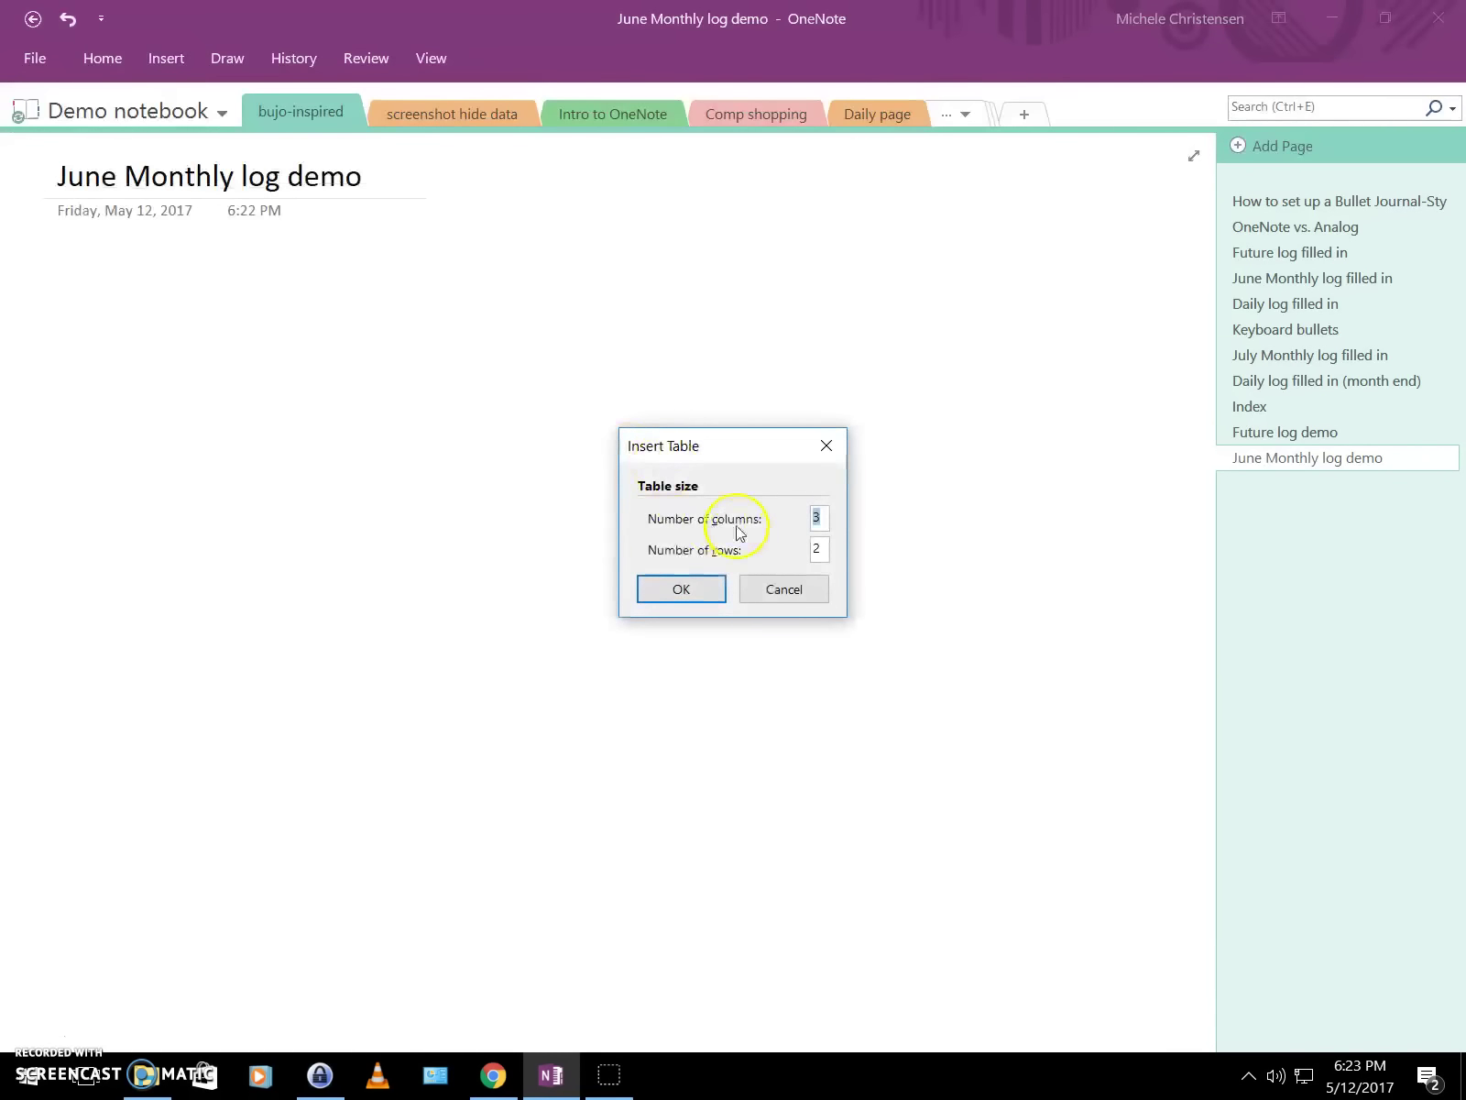
left_click(826, 550)
type("5")
left_click(678, 589)
left_click_drag(1204, 442, 1203, 591)
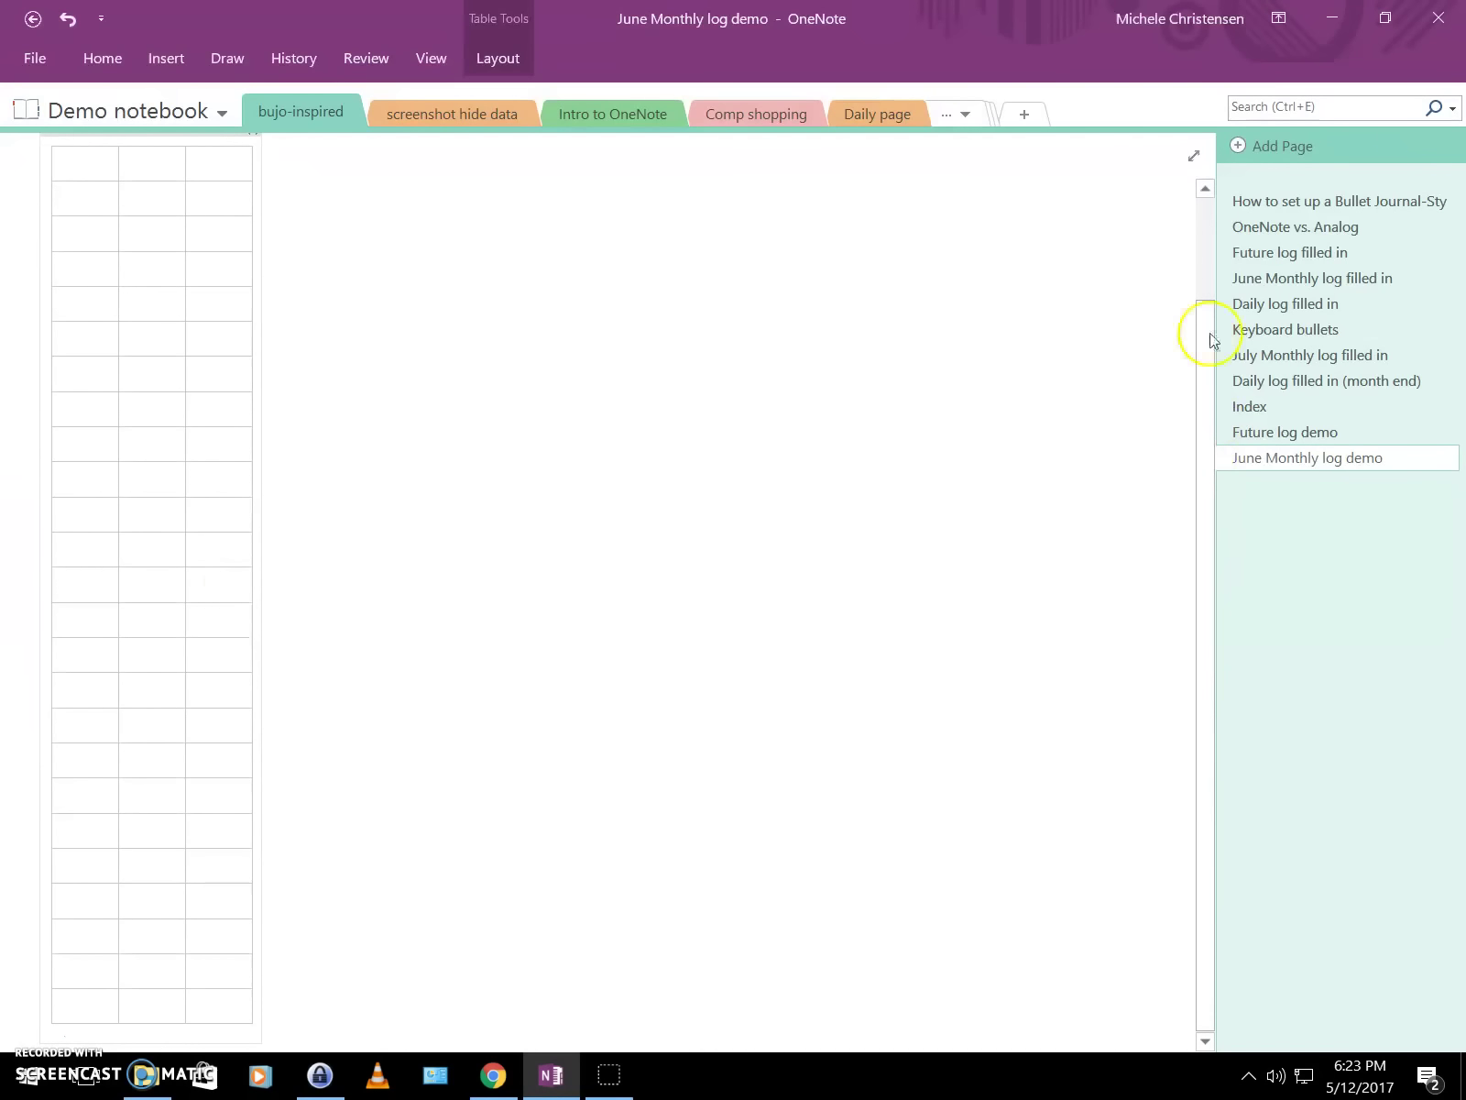
left_click_drag(1204, 327, 1204, 236)
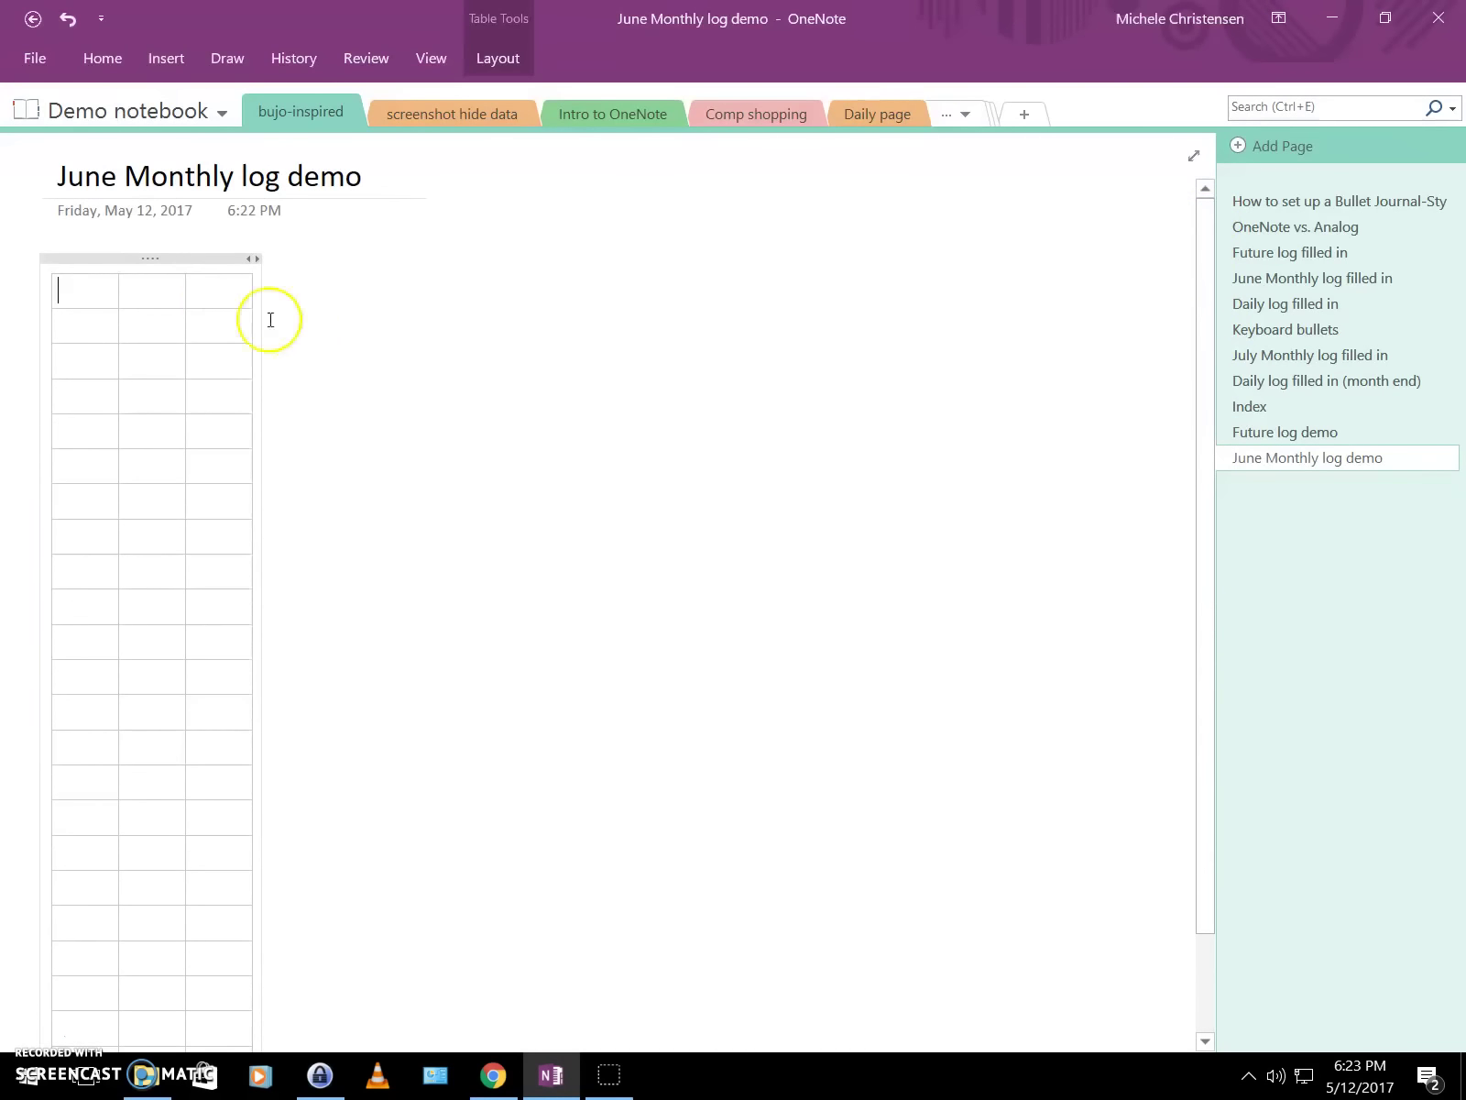
Add five more rows to the June table, inserting them below the first row.
left_click(209, 284)
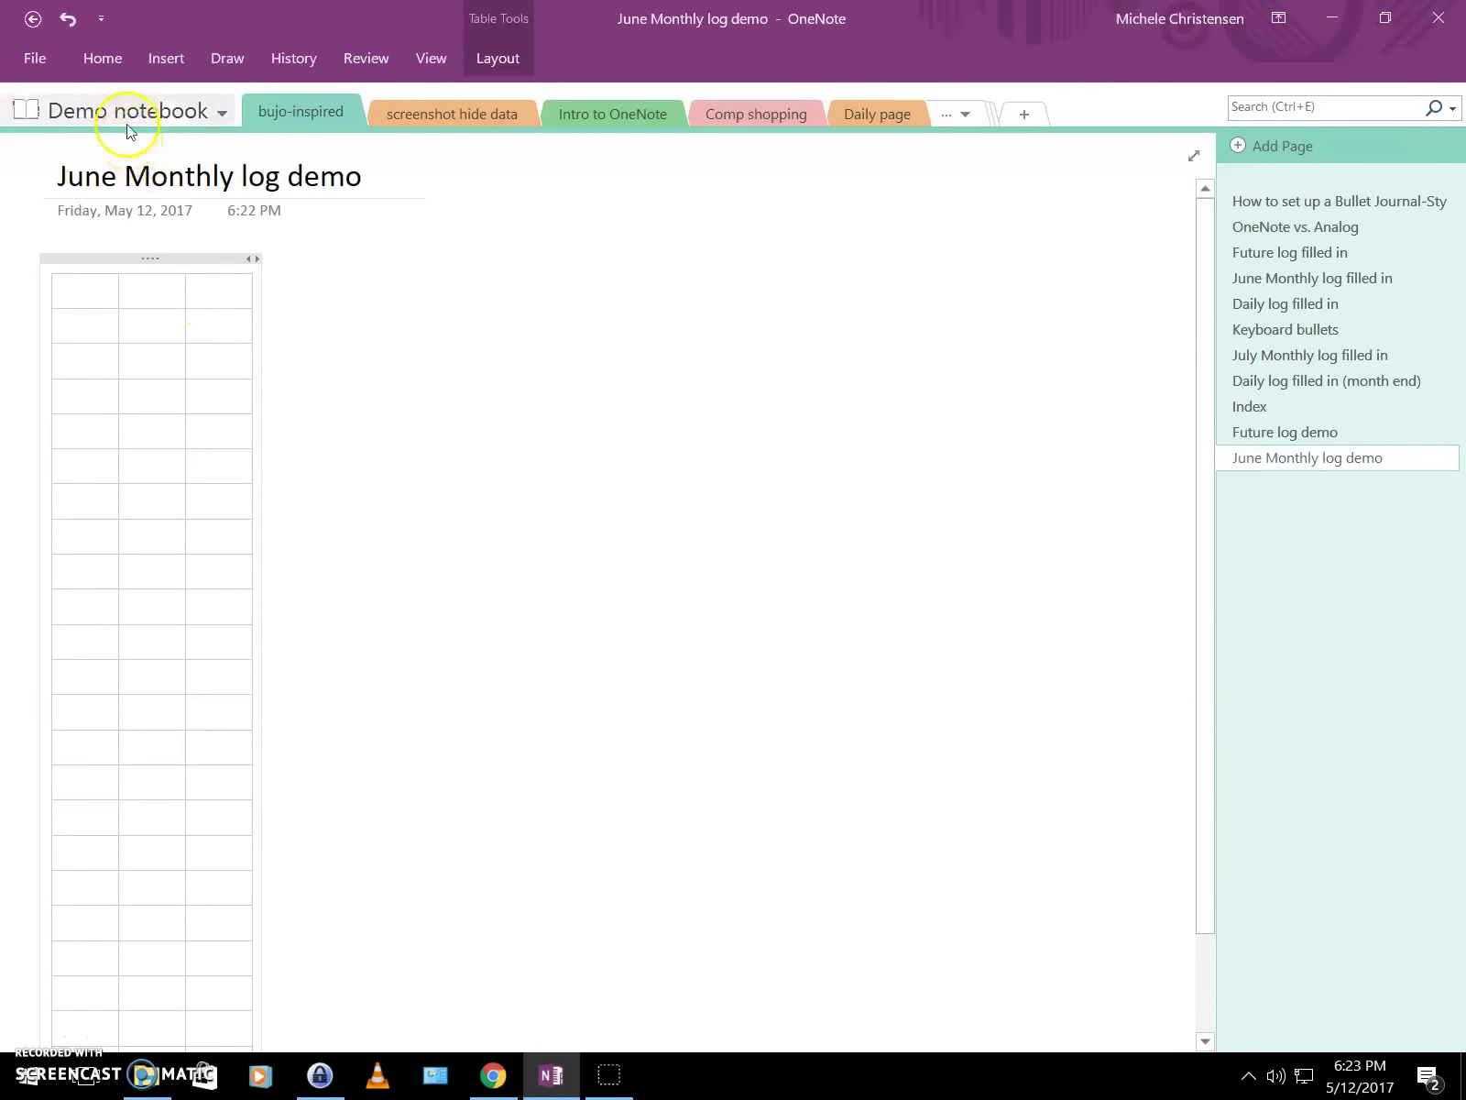
left_click(496, 63)
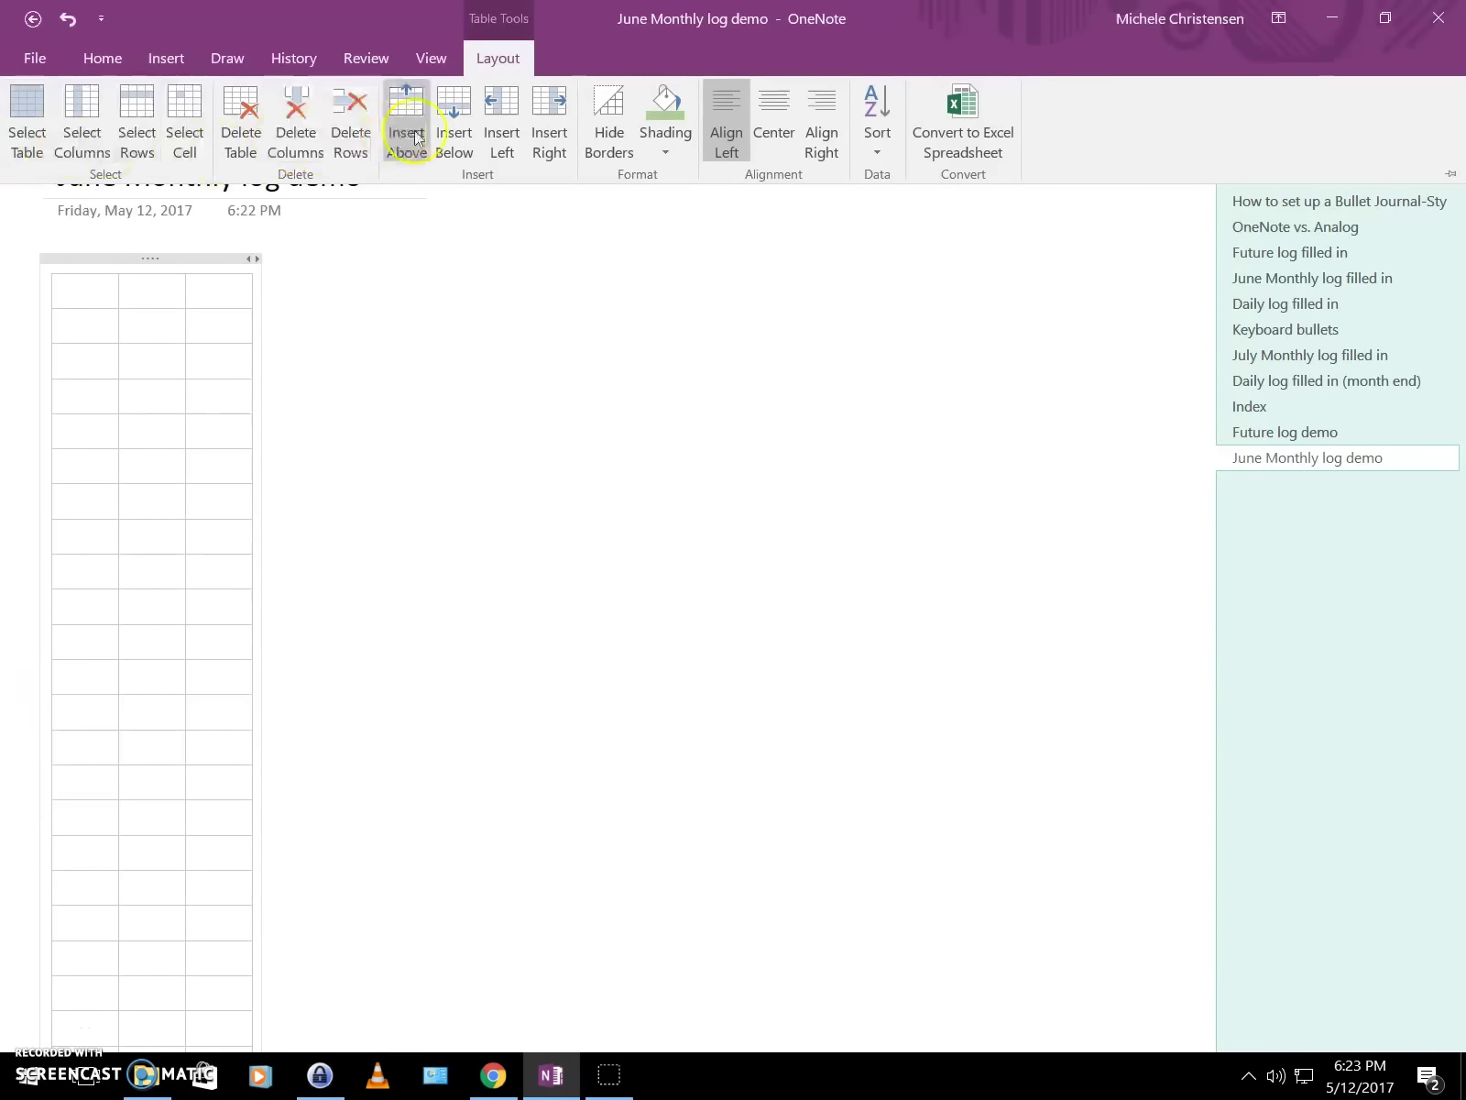
left_click(463, 117)
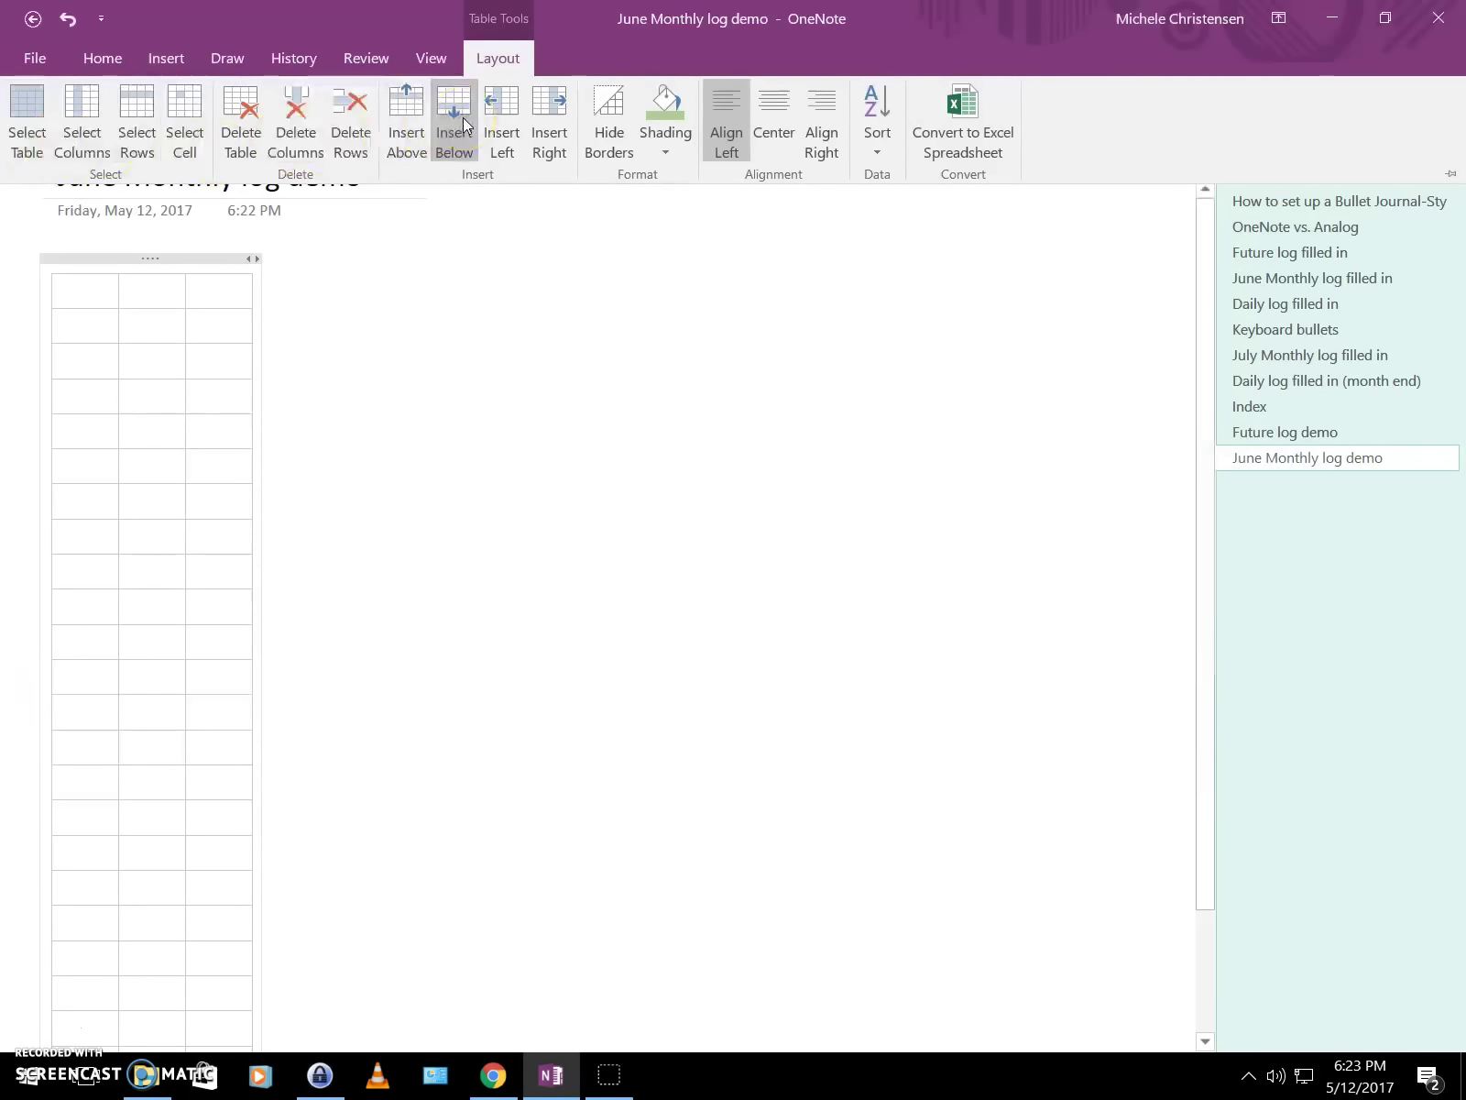
left_click(463, 117)
left_click(463, 118)
left_click(463, 118)
left_click(463, 117)
left_click(403, 316)
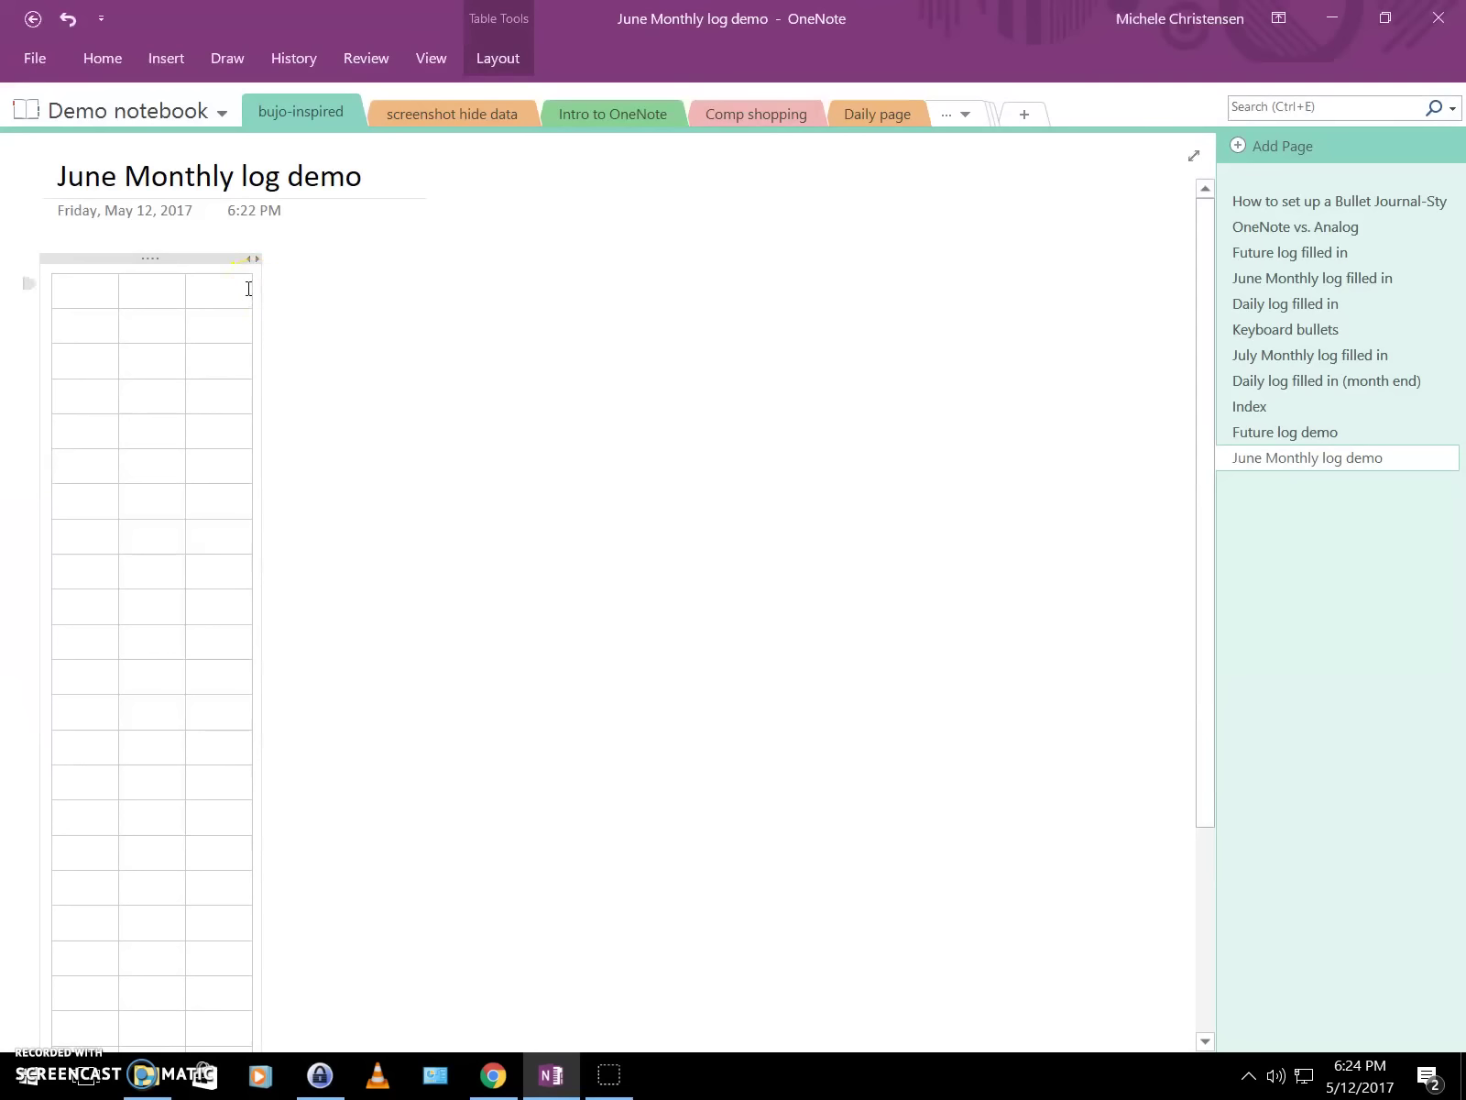
Widen the third column of the June table to about seven times its width and center-align the first two columns.
left_click_drag(252, 288, 671, 254)
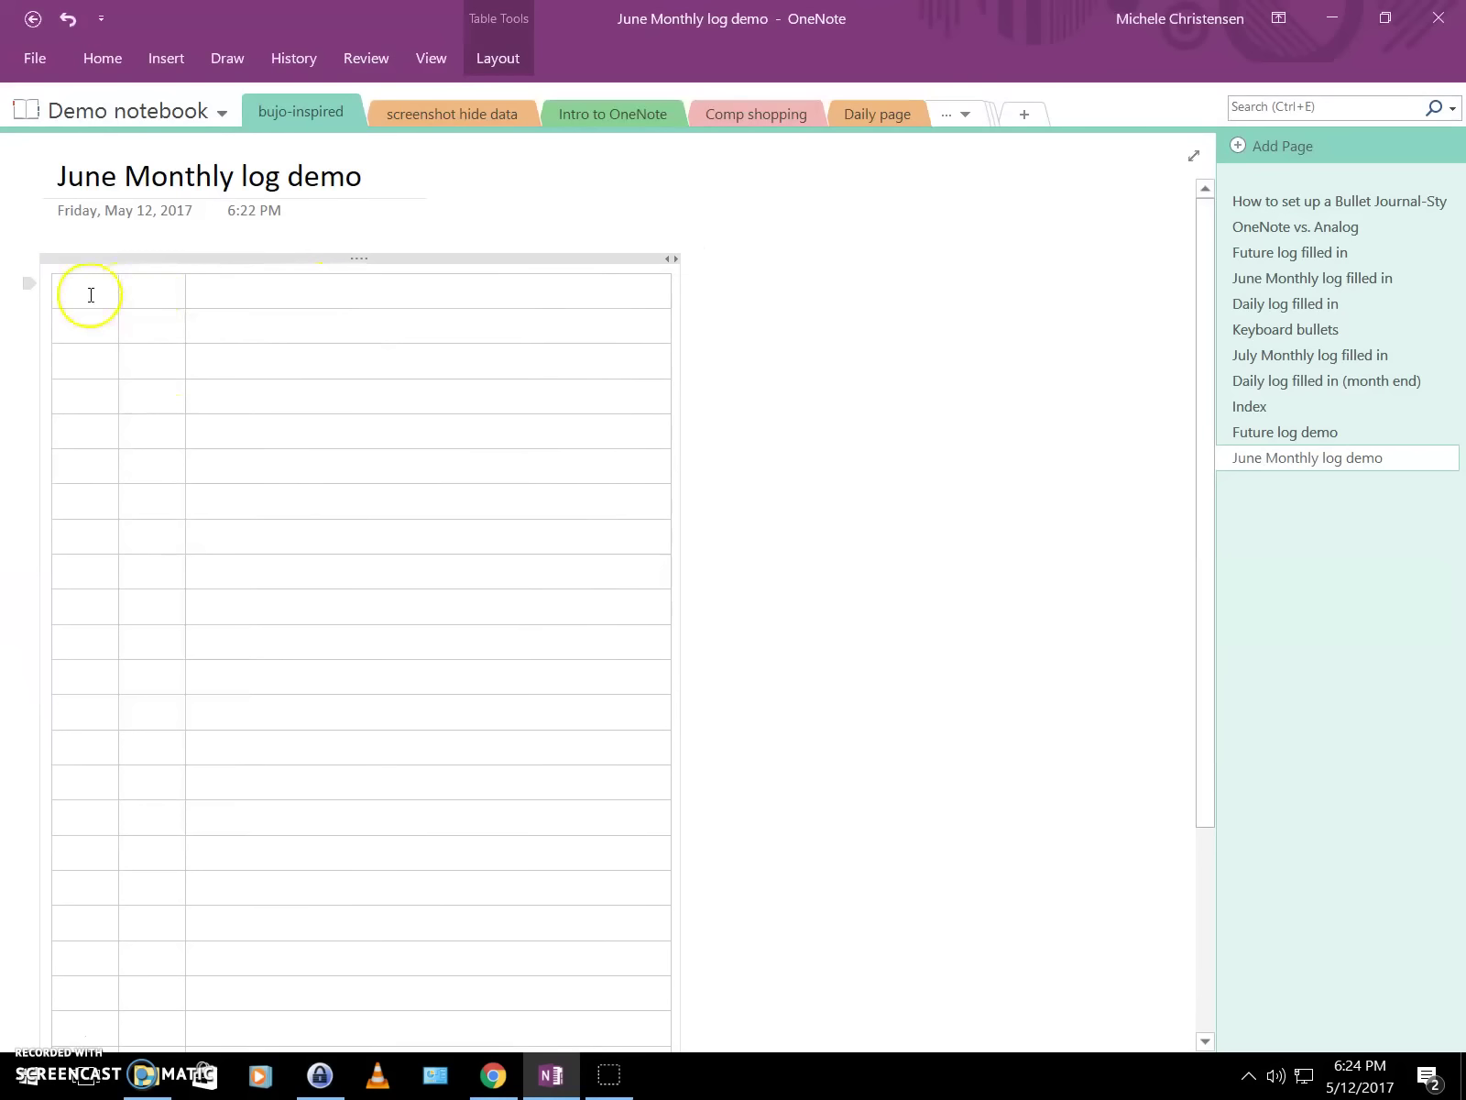
left_click(254, 431)
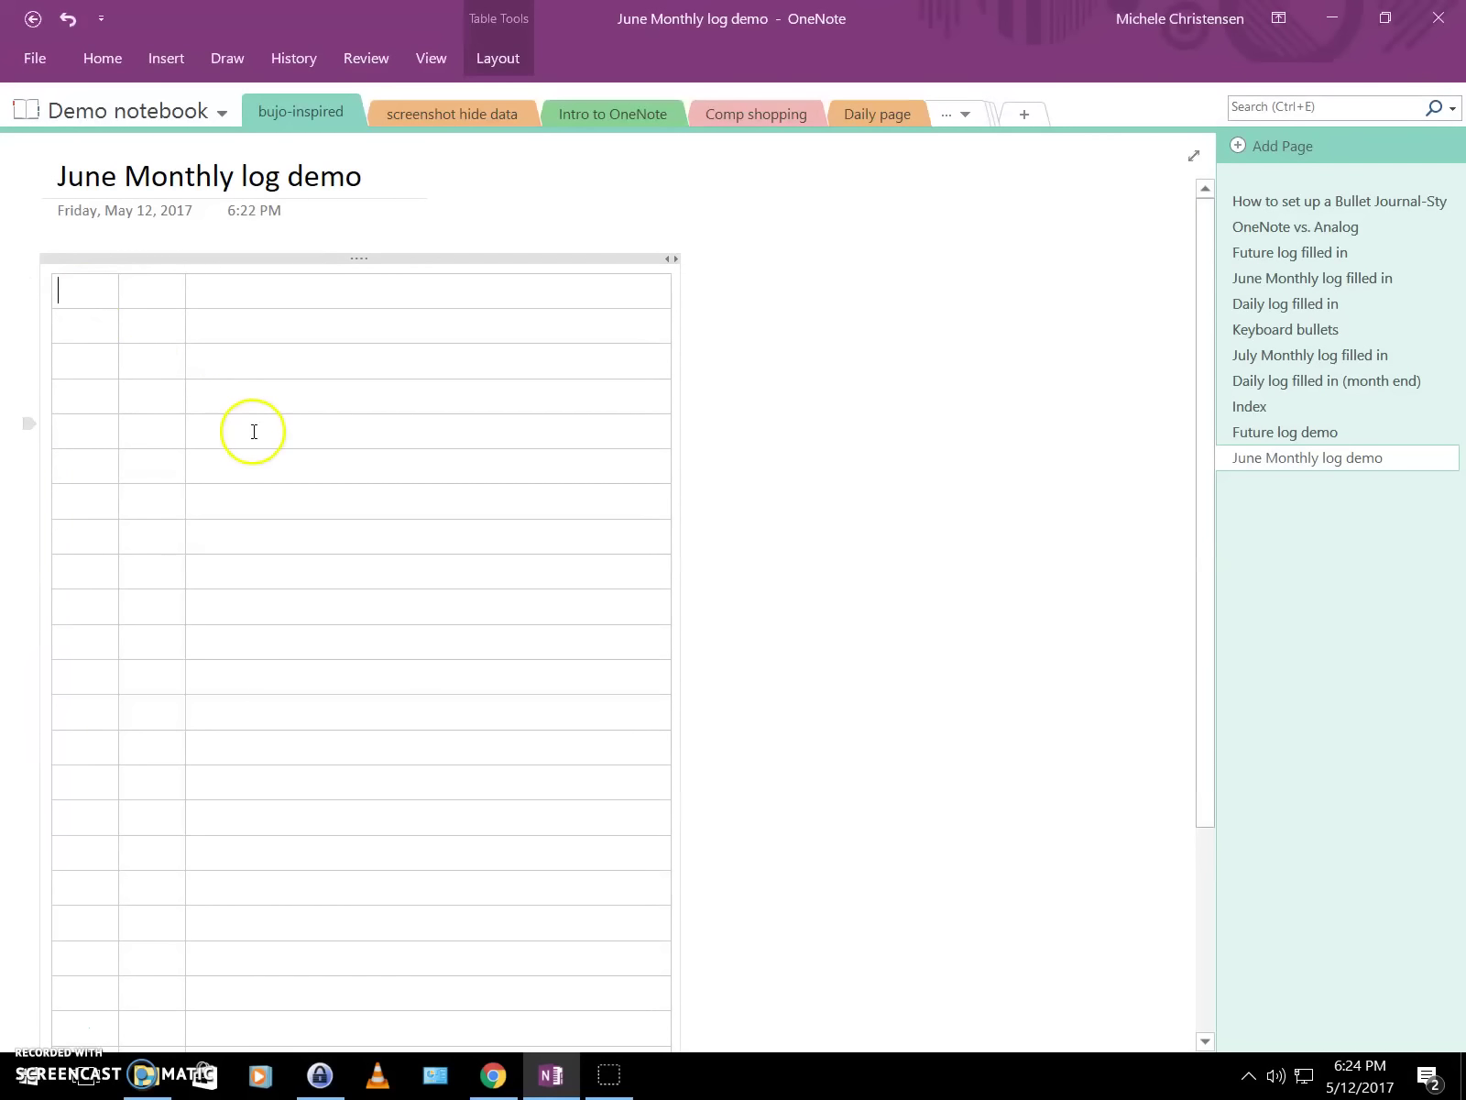
left_click_drag(79, 298, 139, 291)
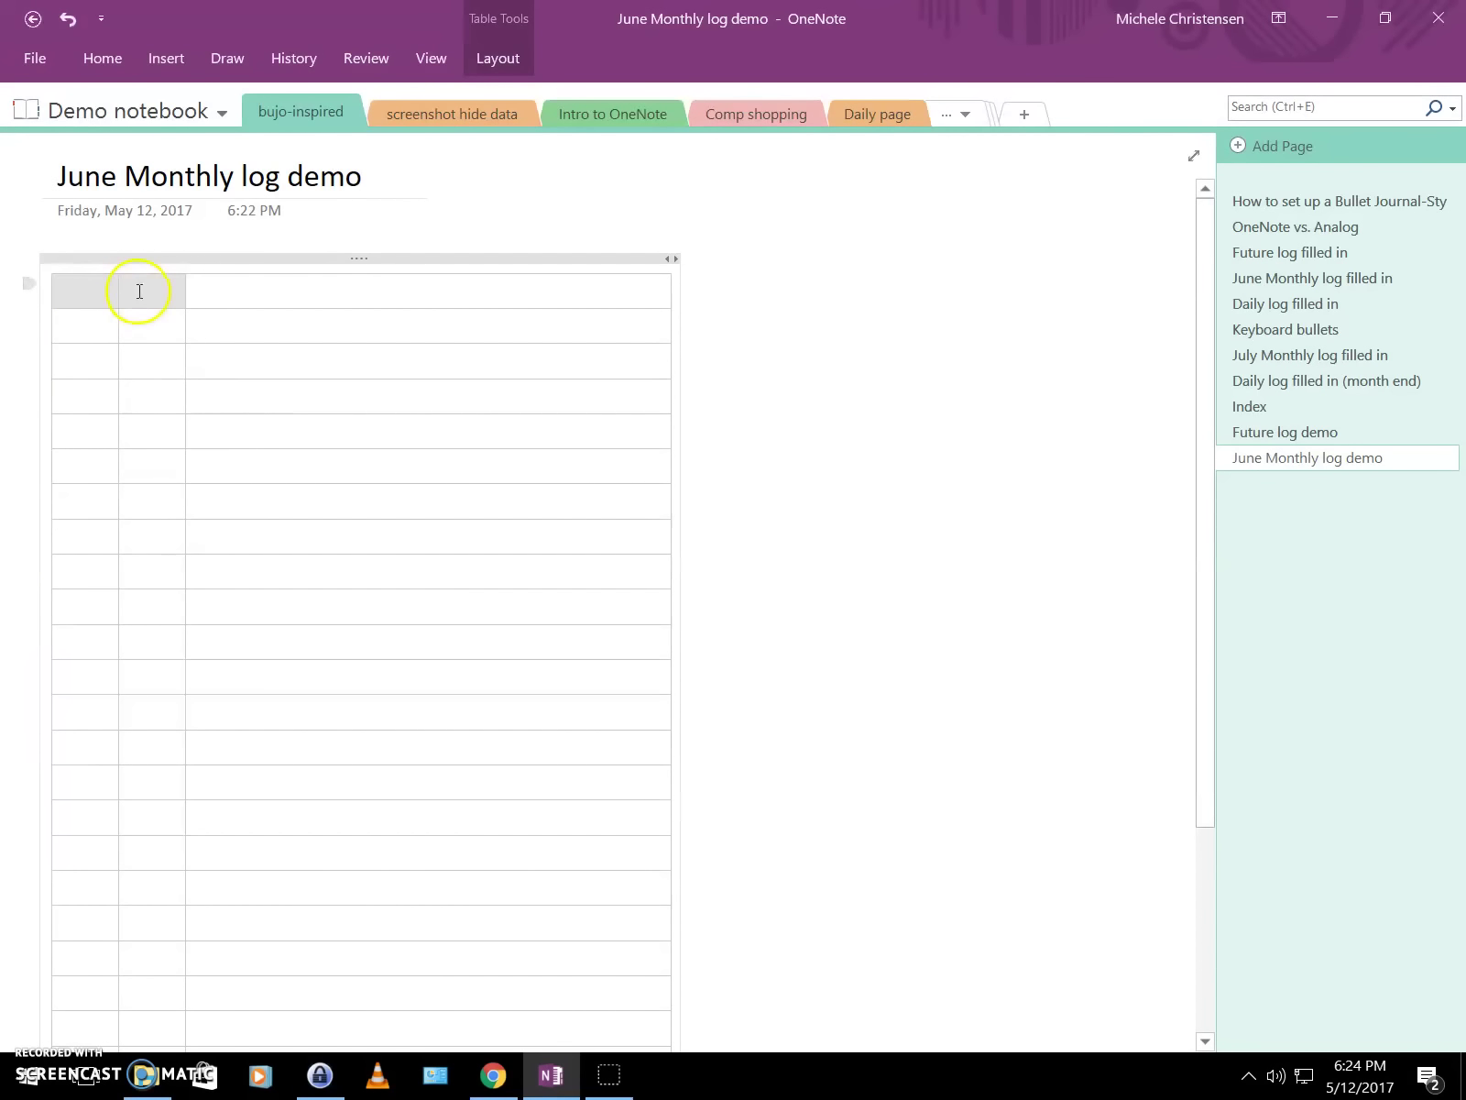
left_click(496, 59)
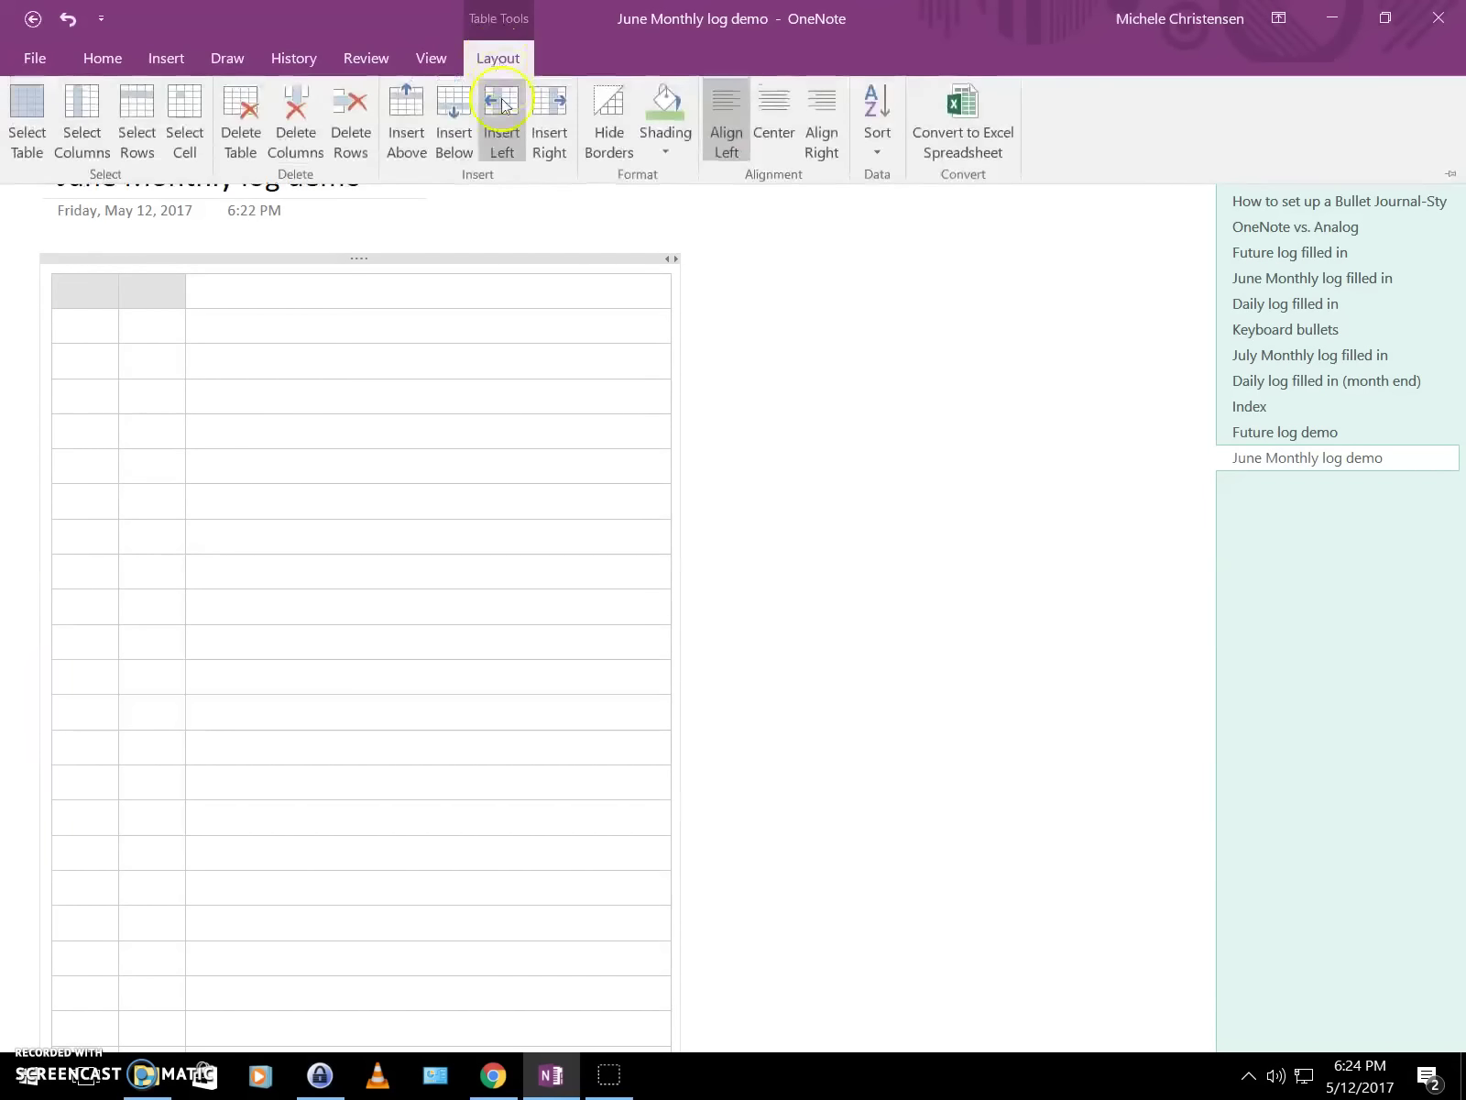
left_click(90, 124)
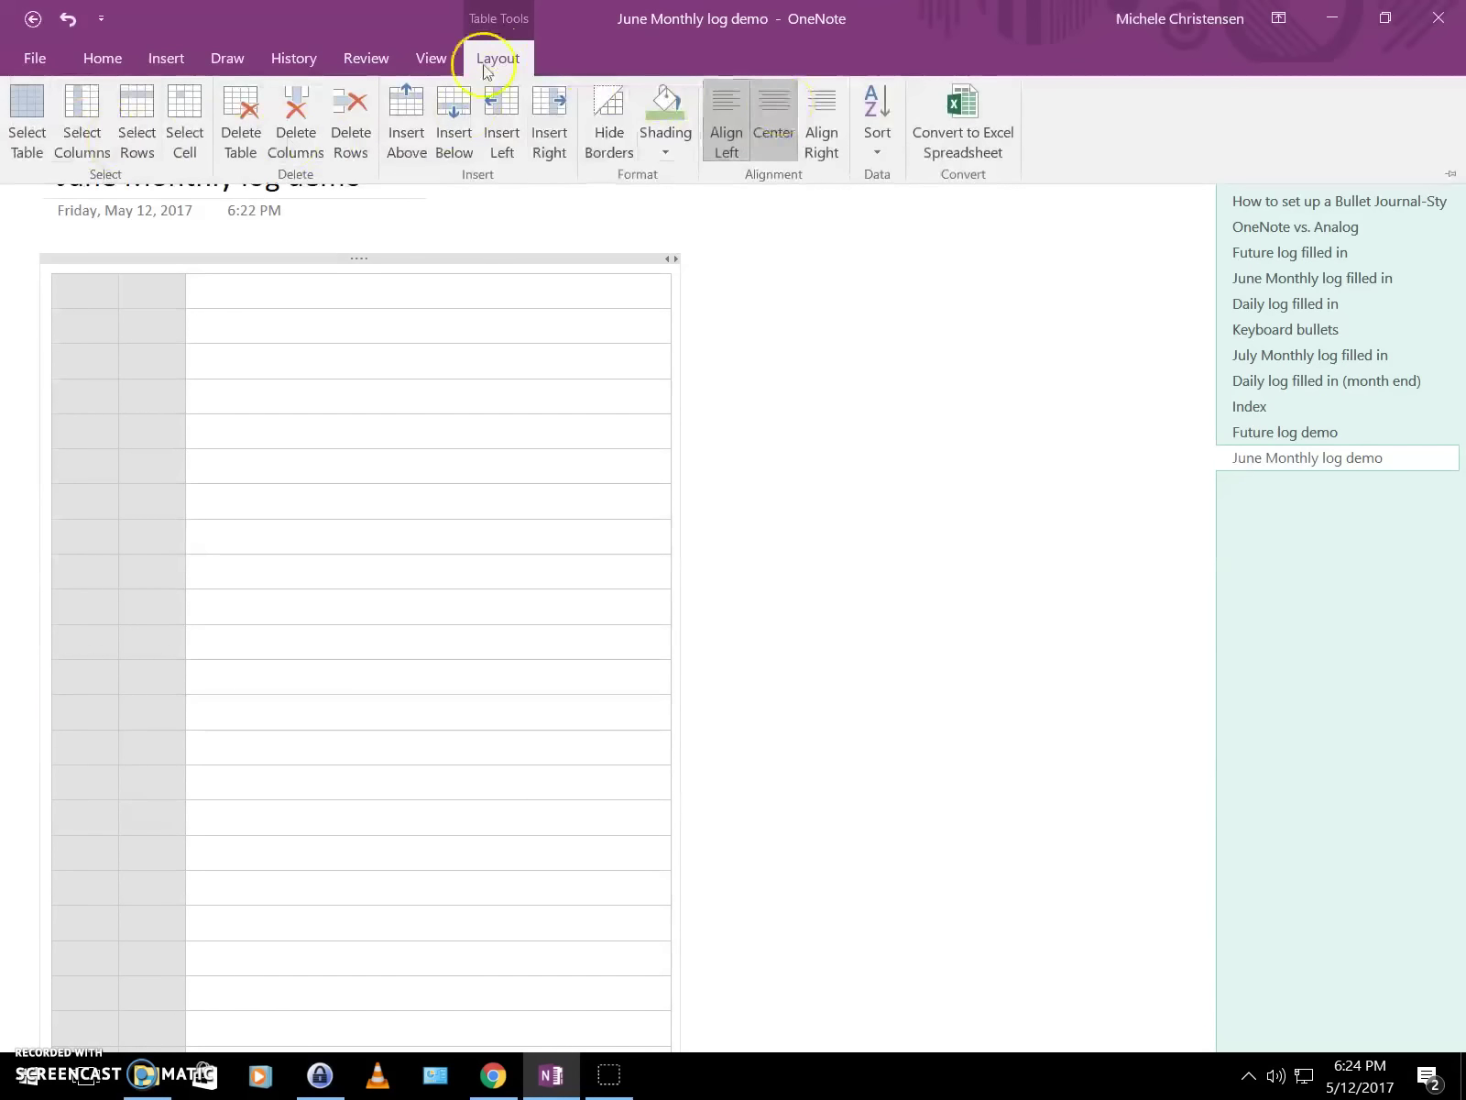
left_click(84, 301)
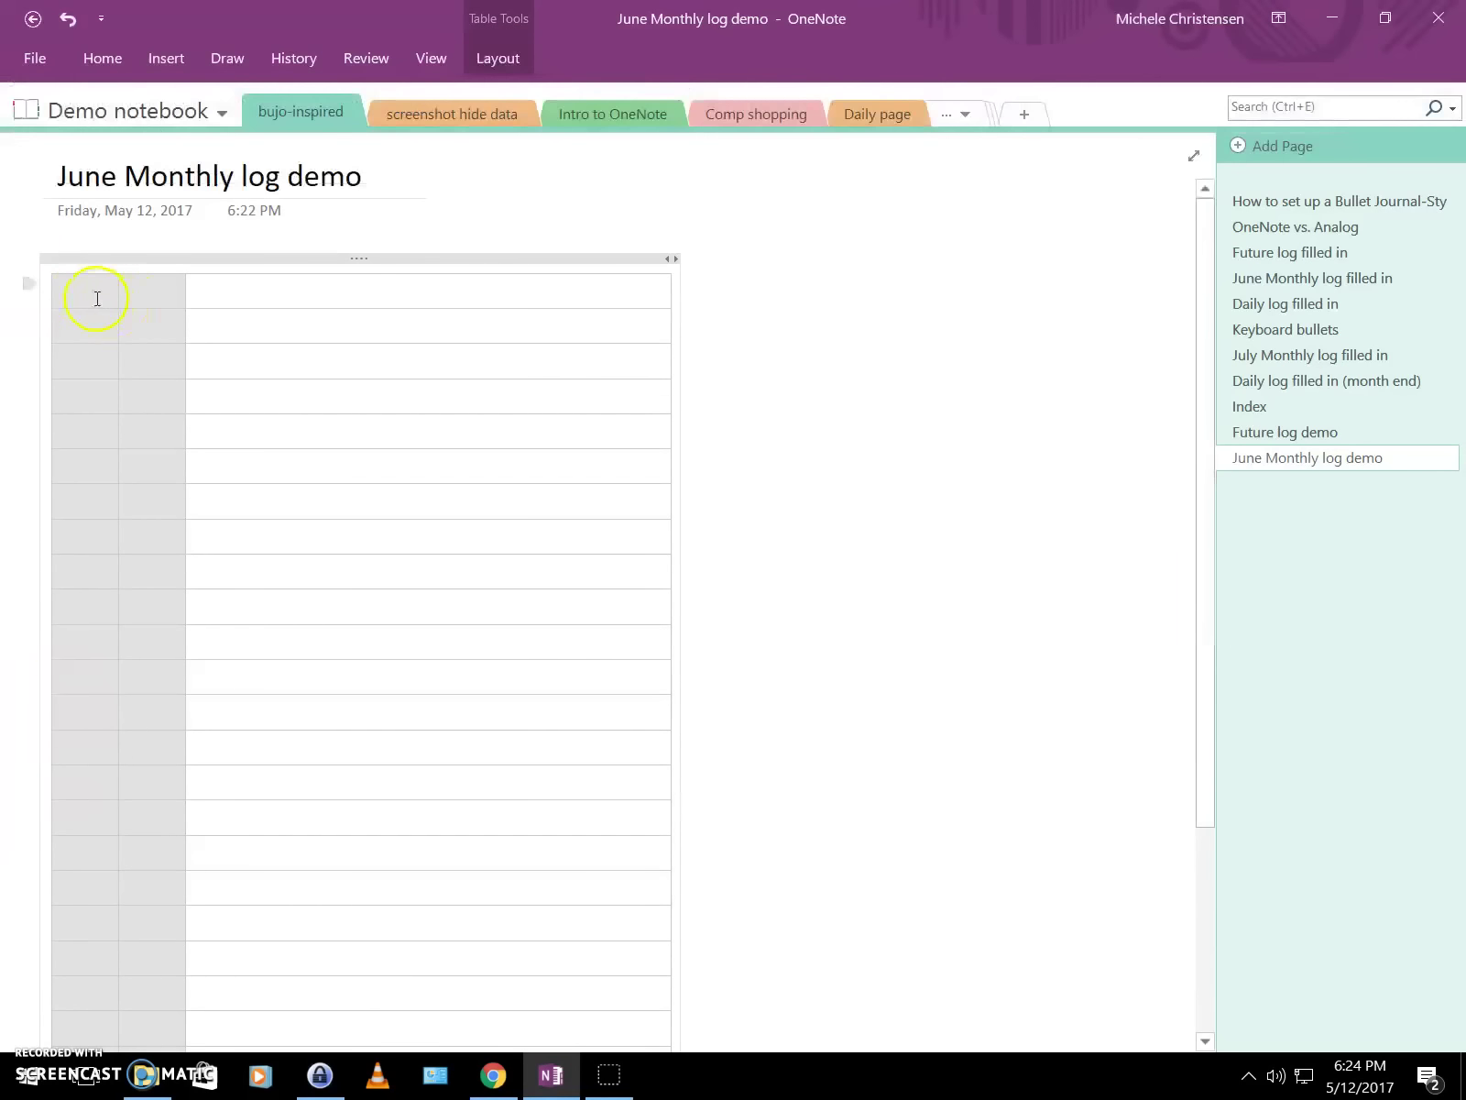
Number the first column's cells from 1 to 9 going down, starting in the top row.
left_click(97, 299)
type("1")
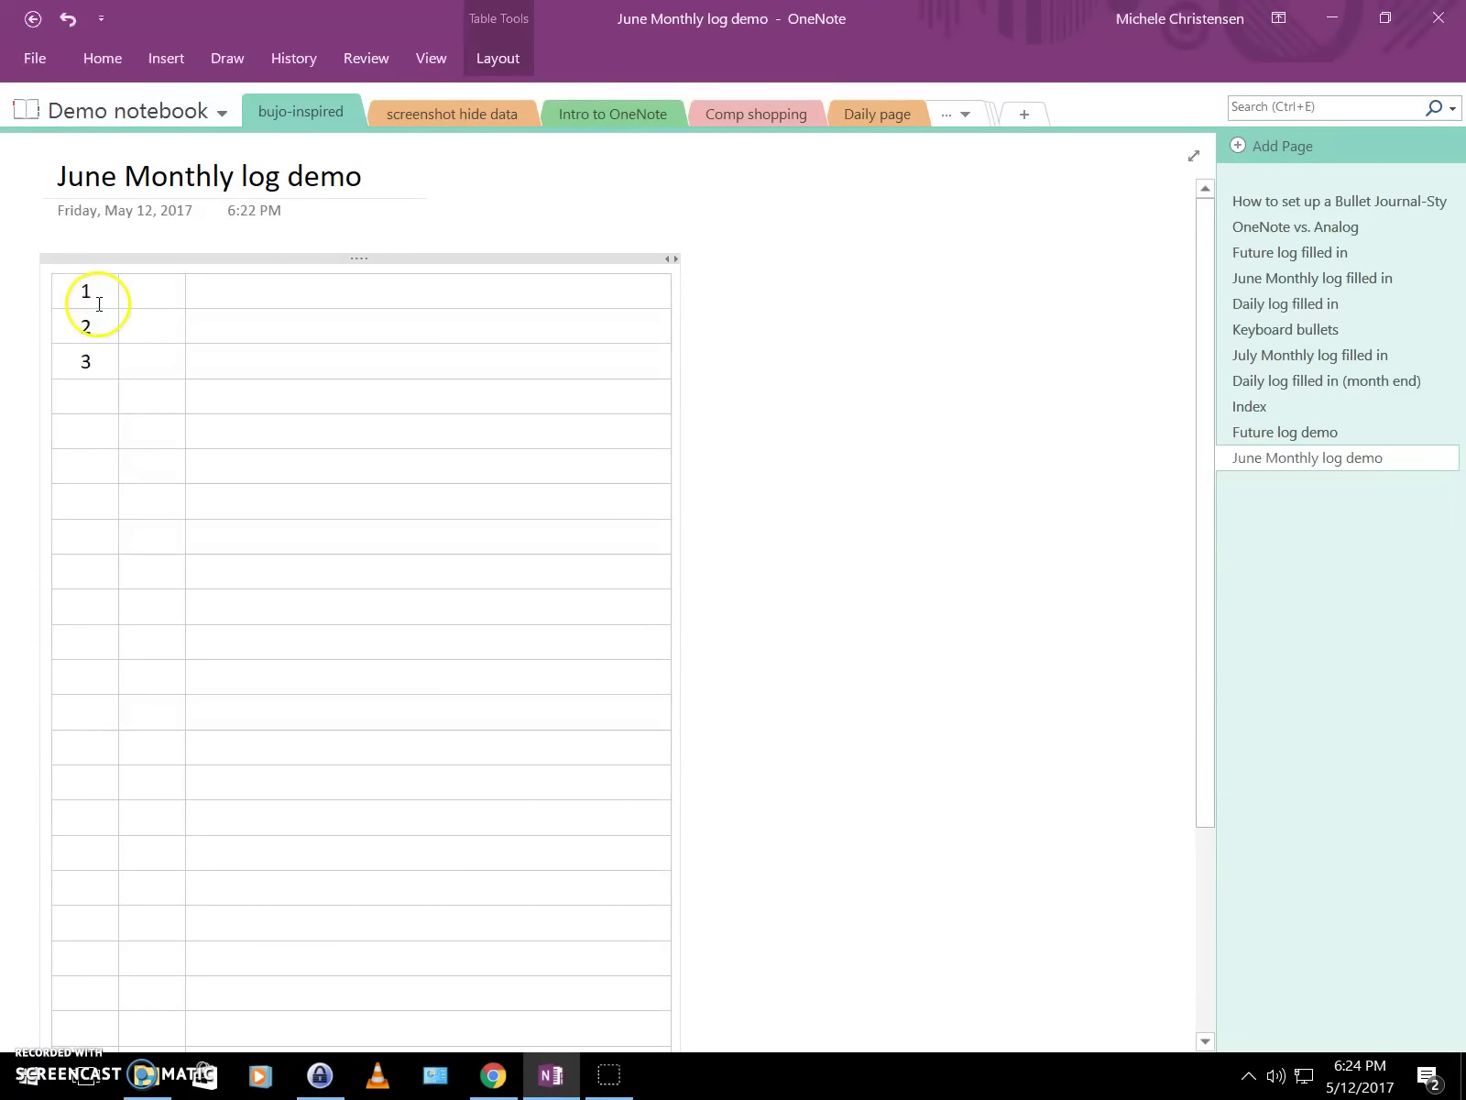
type("8")
key("Down")
type("9")
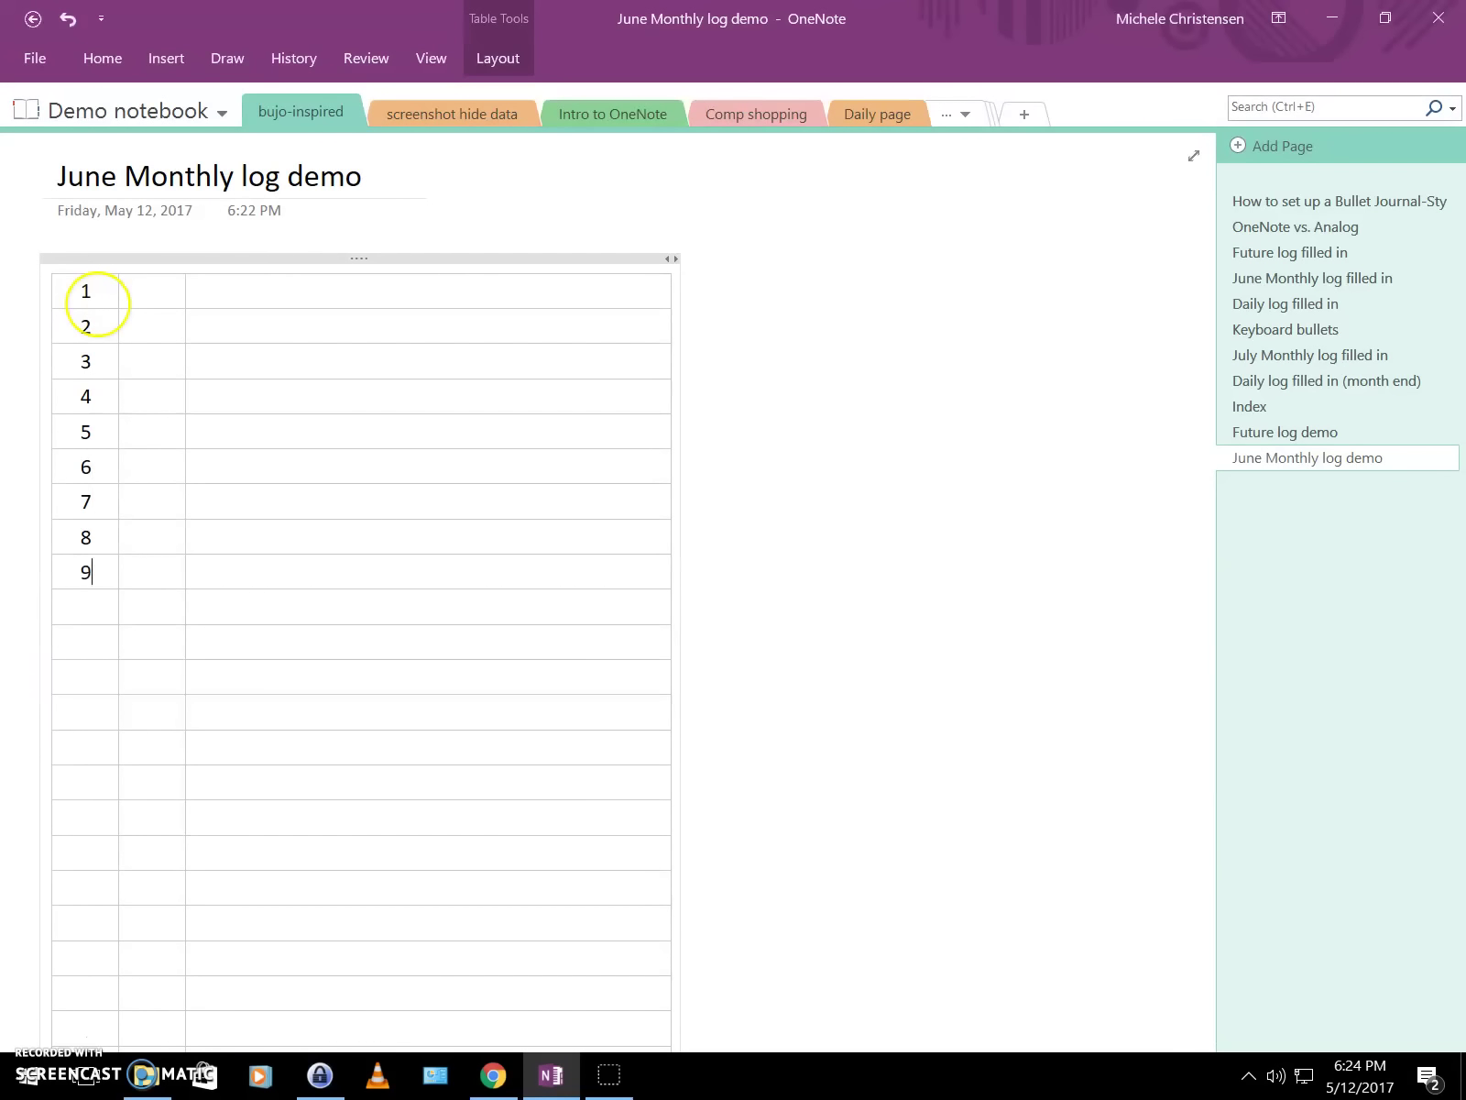
Enter the weekday initials t, f, s, s, m, t down the second column beside dates 1 to 6.
left_click(144, 298)
type("t")
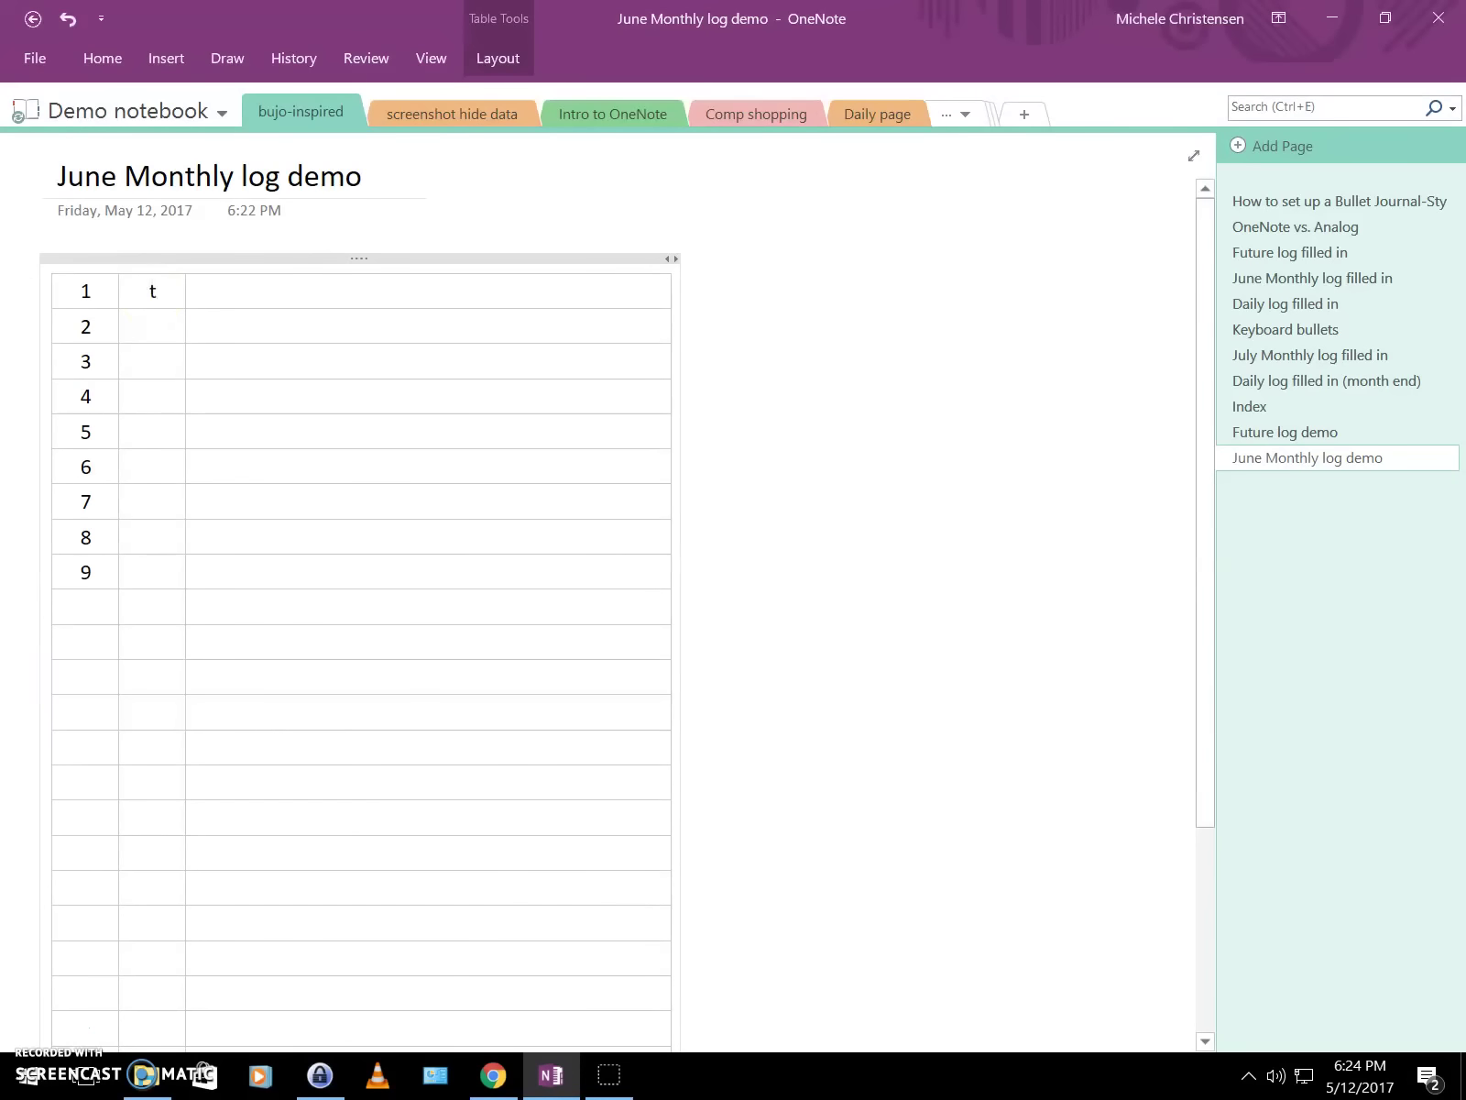
key("Down")
type("f")
key("Down")
type("s")
key("Down")
type("s")
key("Down")
type("m")
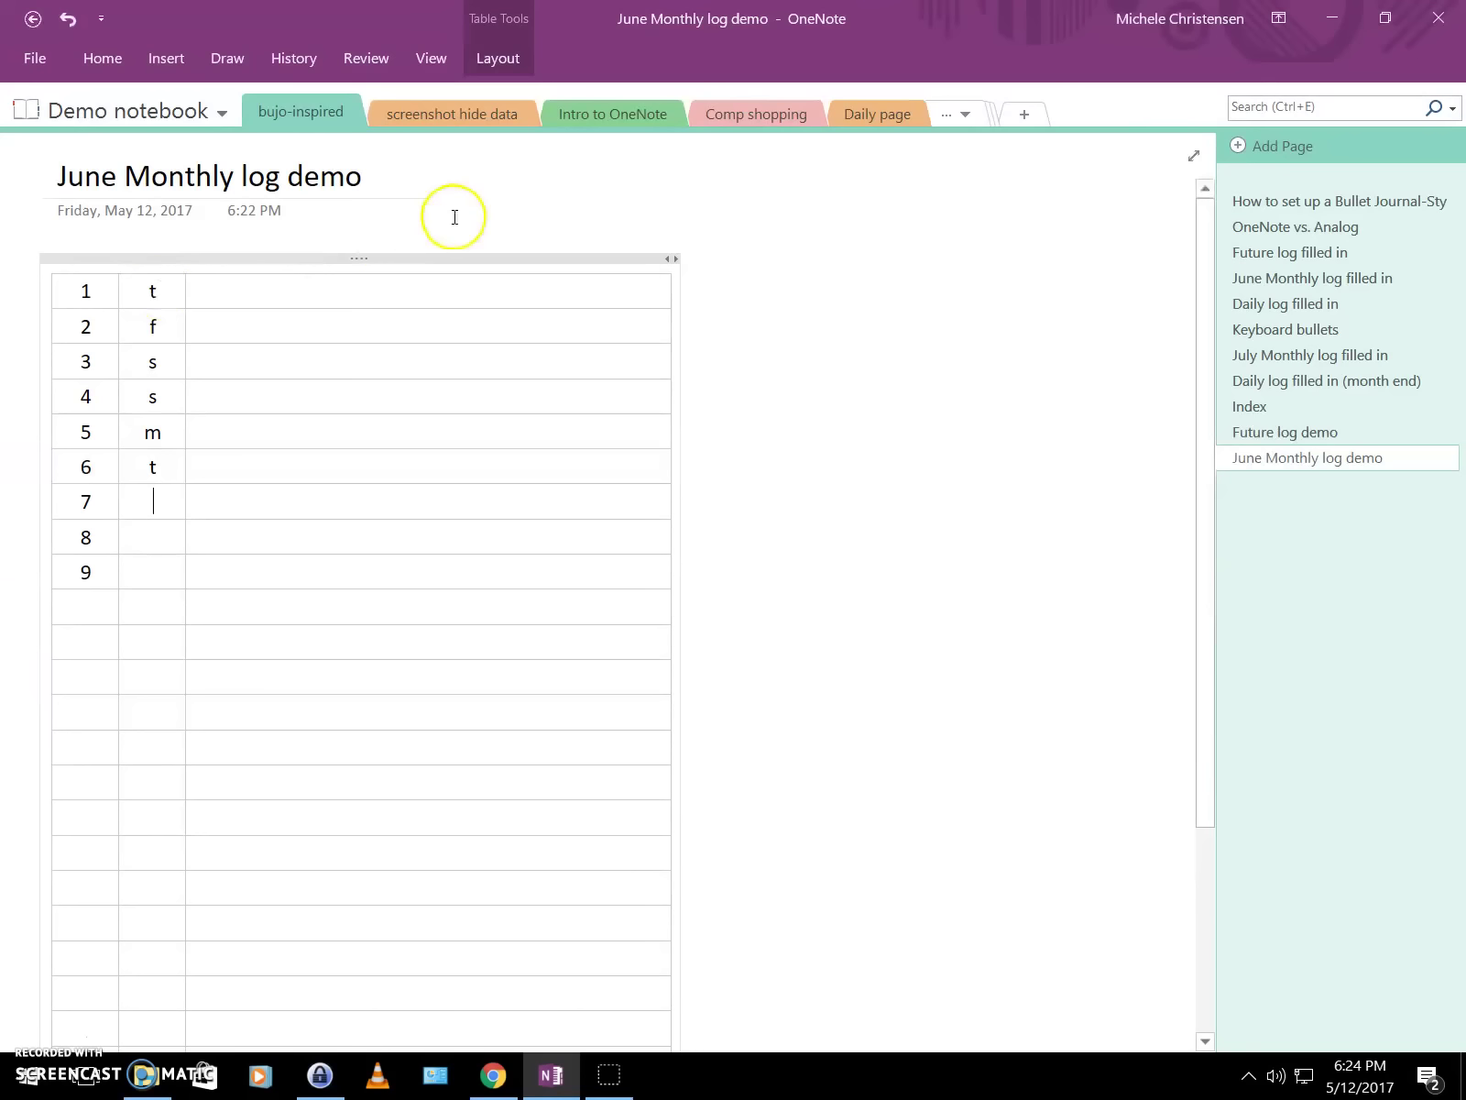
left_click(299, 299)
Open the June Monthly log filled in page and examine its completed calendar and June tasks list.
left_click(1239, 280)
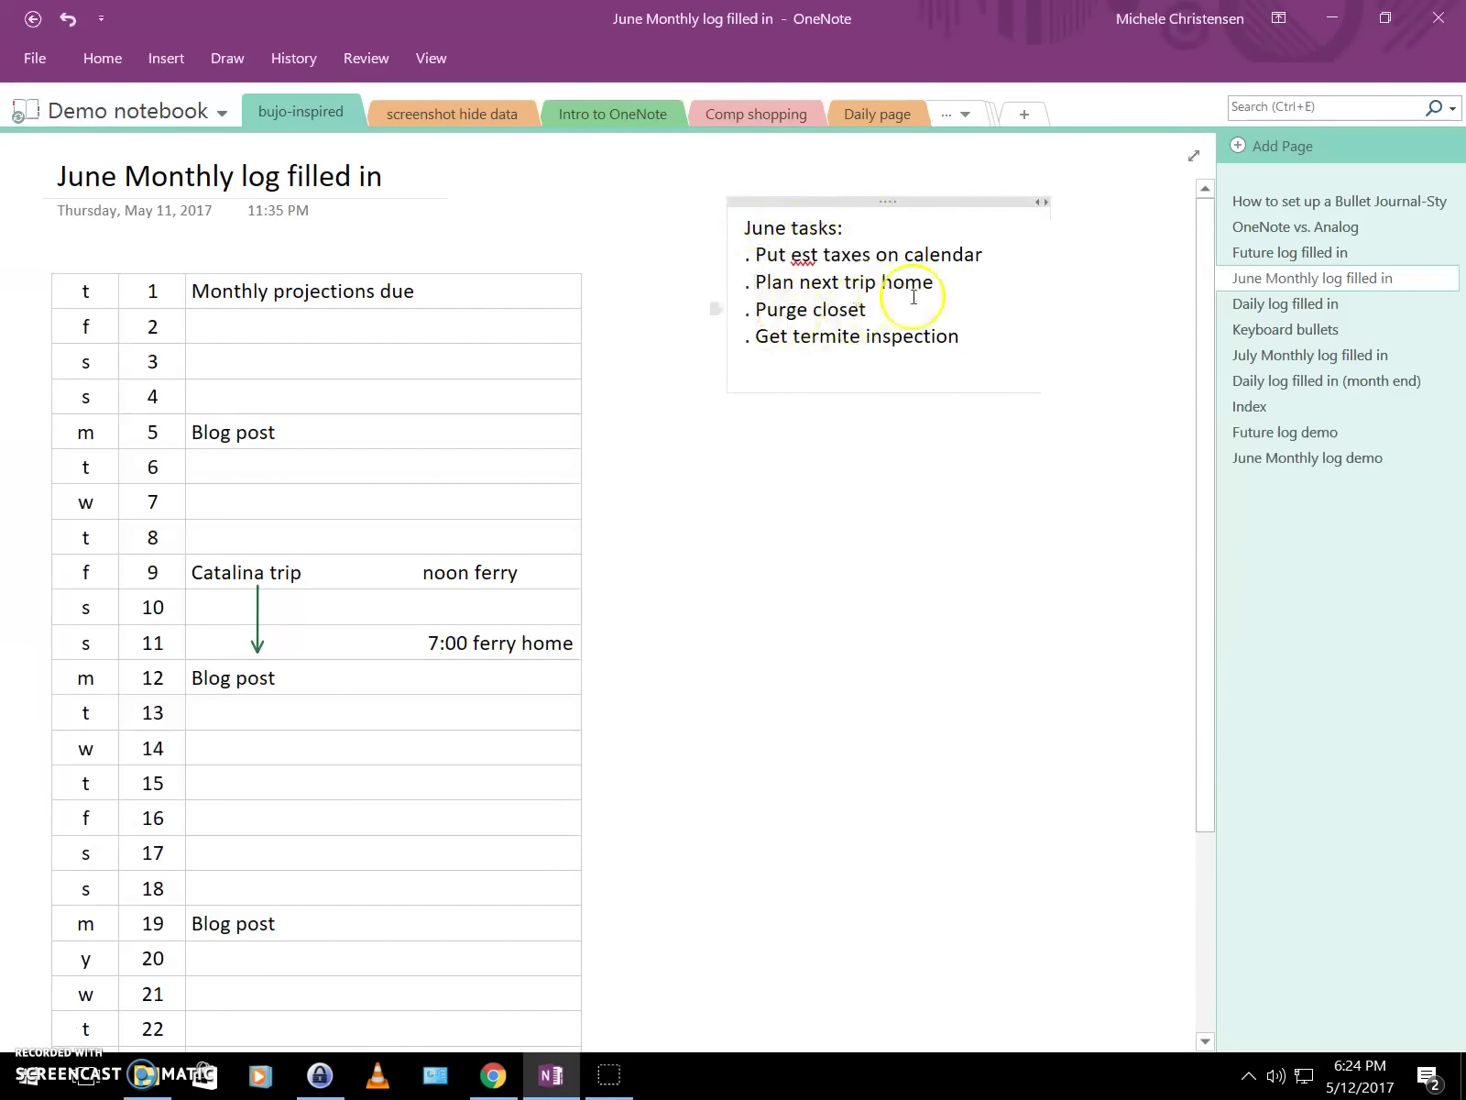
left_click(801, 293)
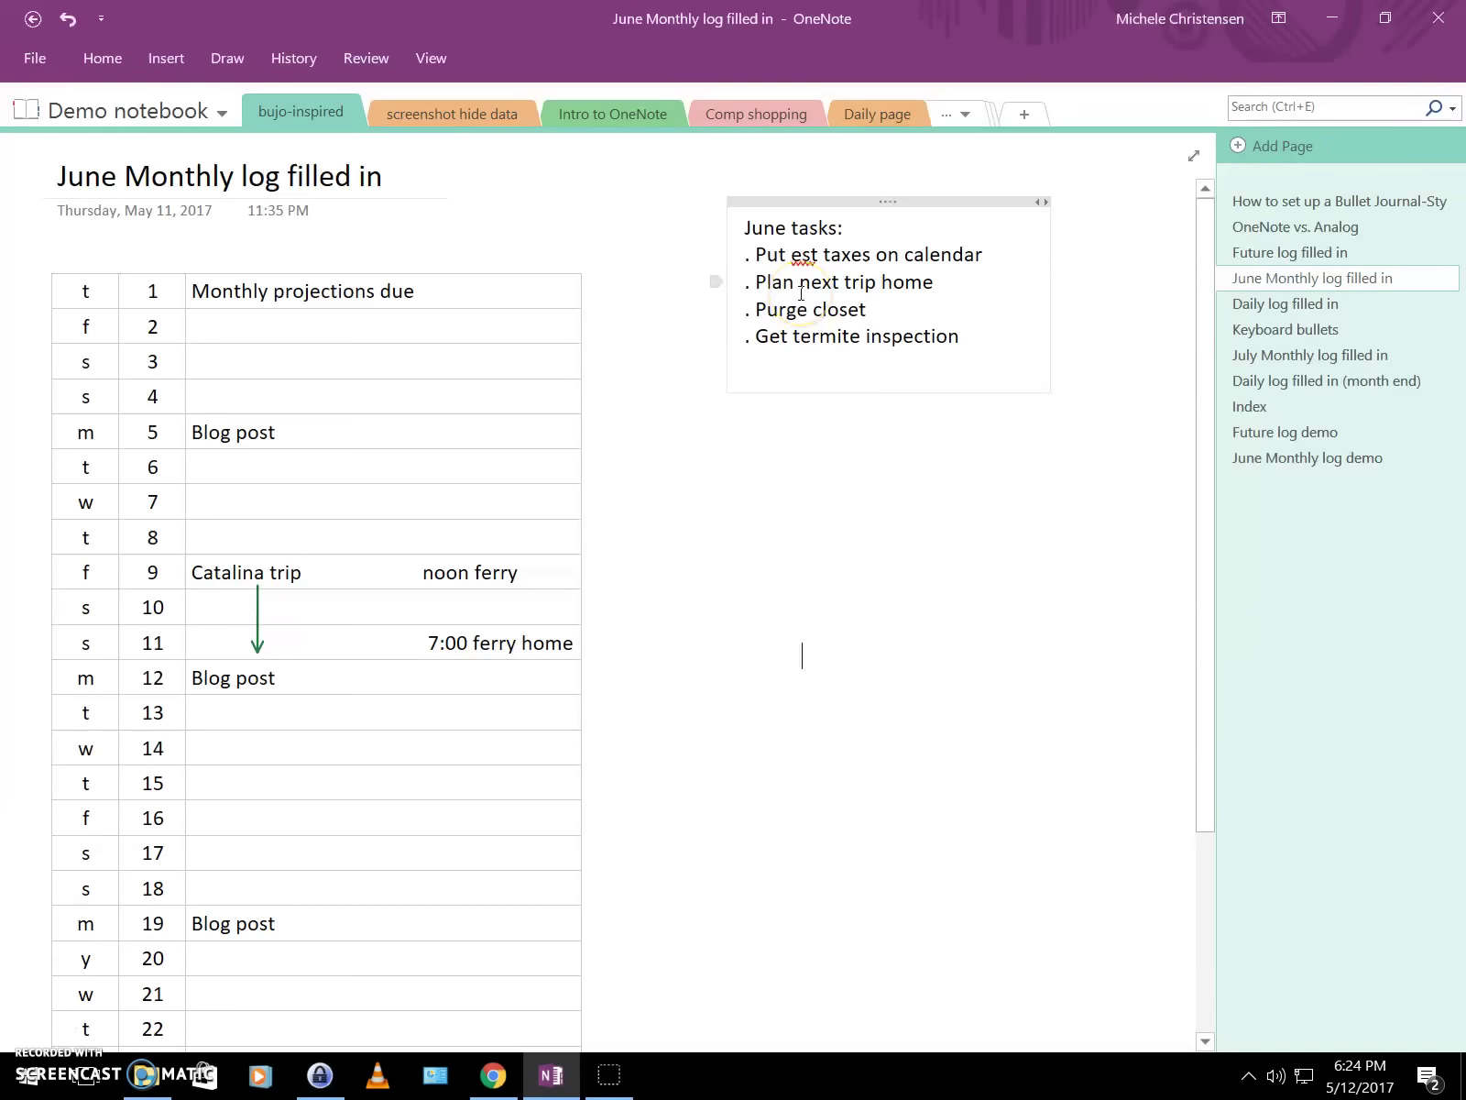
left_click(761, 261)
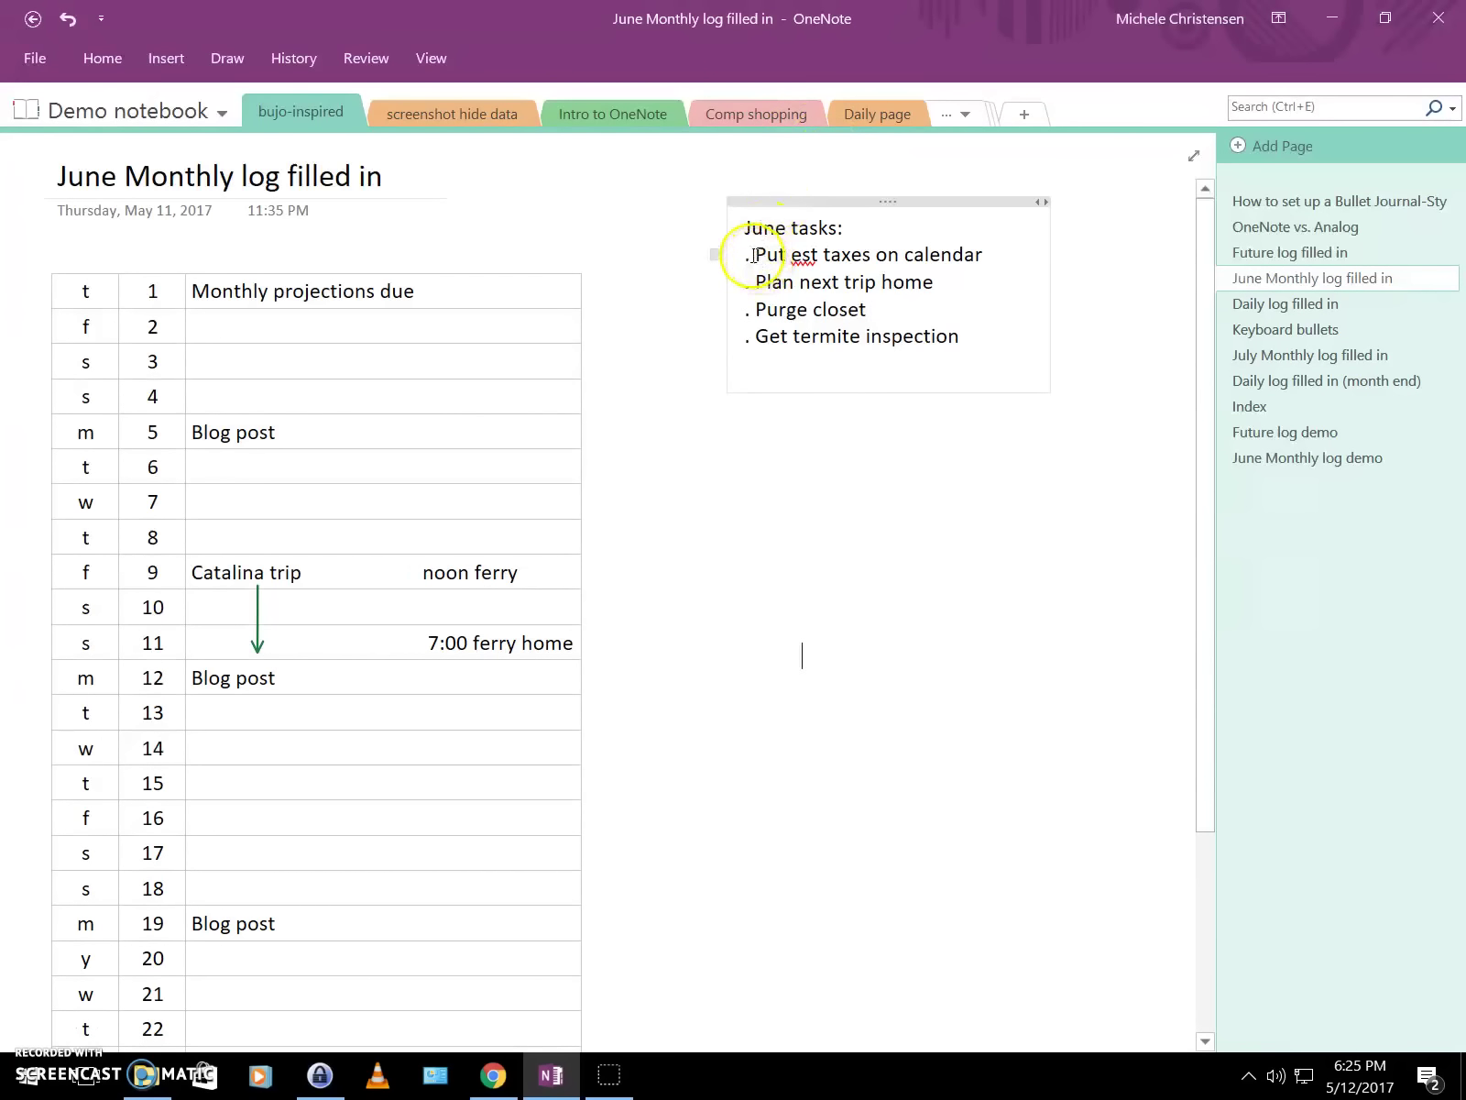
left_click(747, 256)
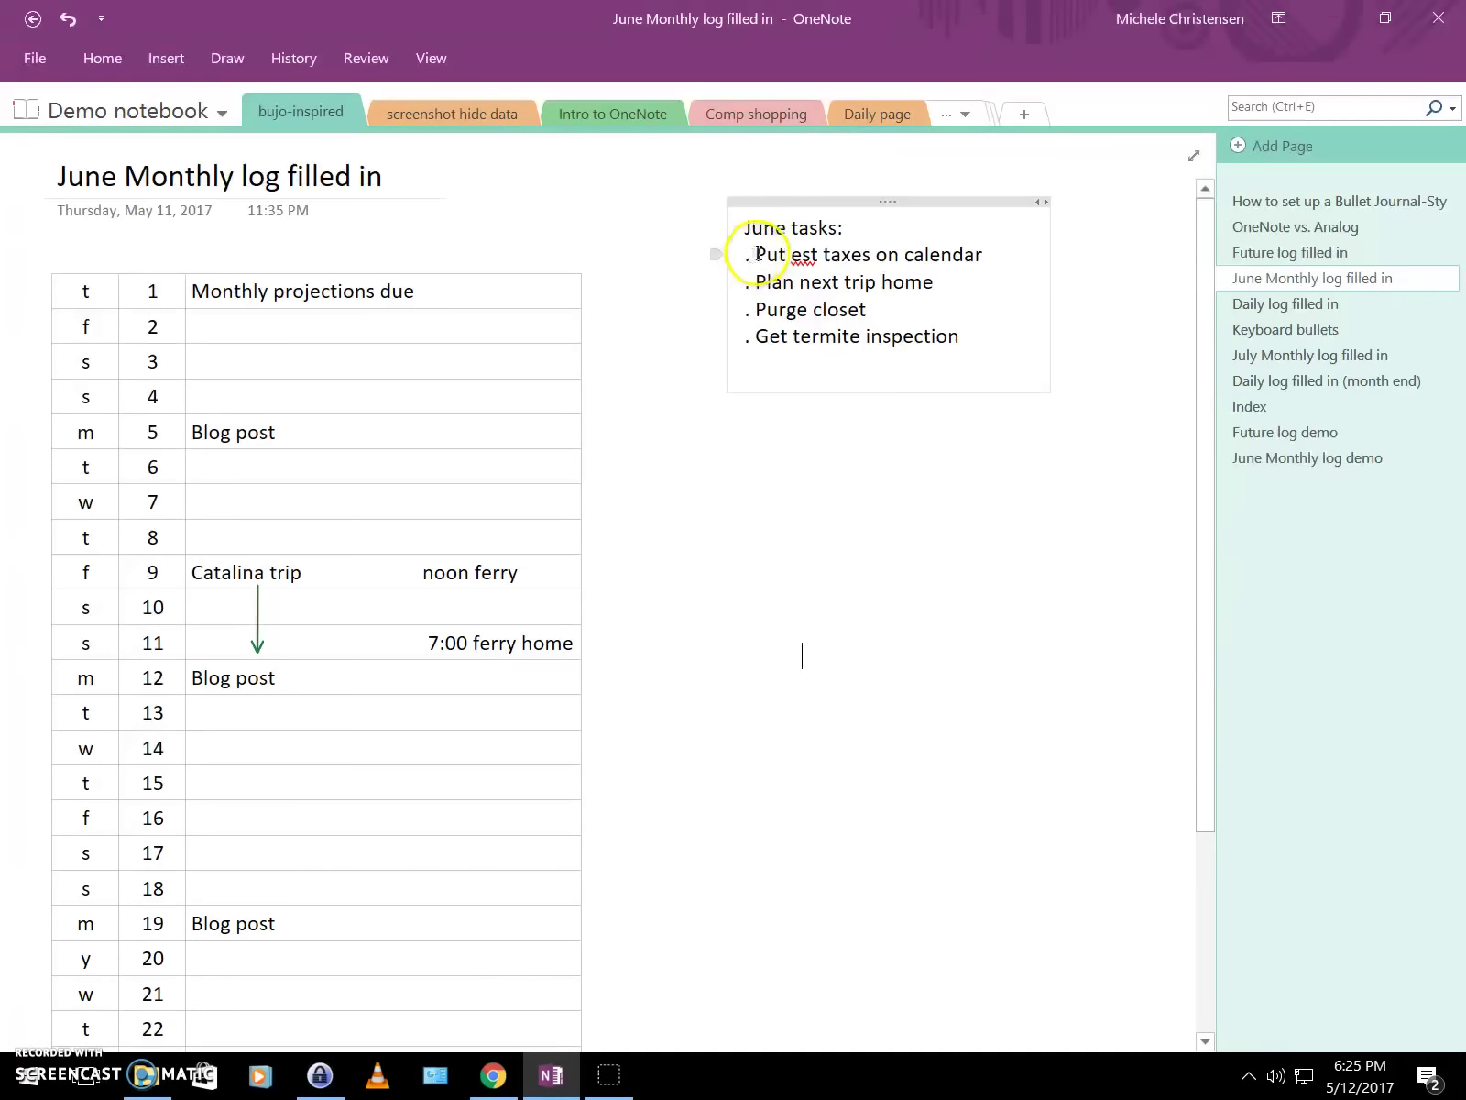
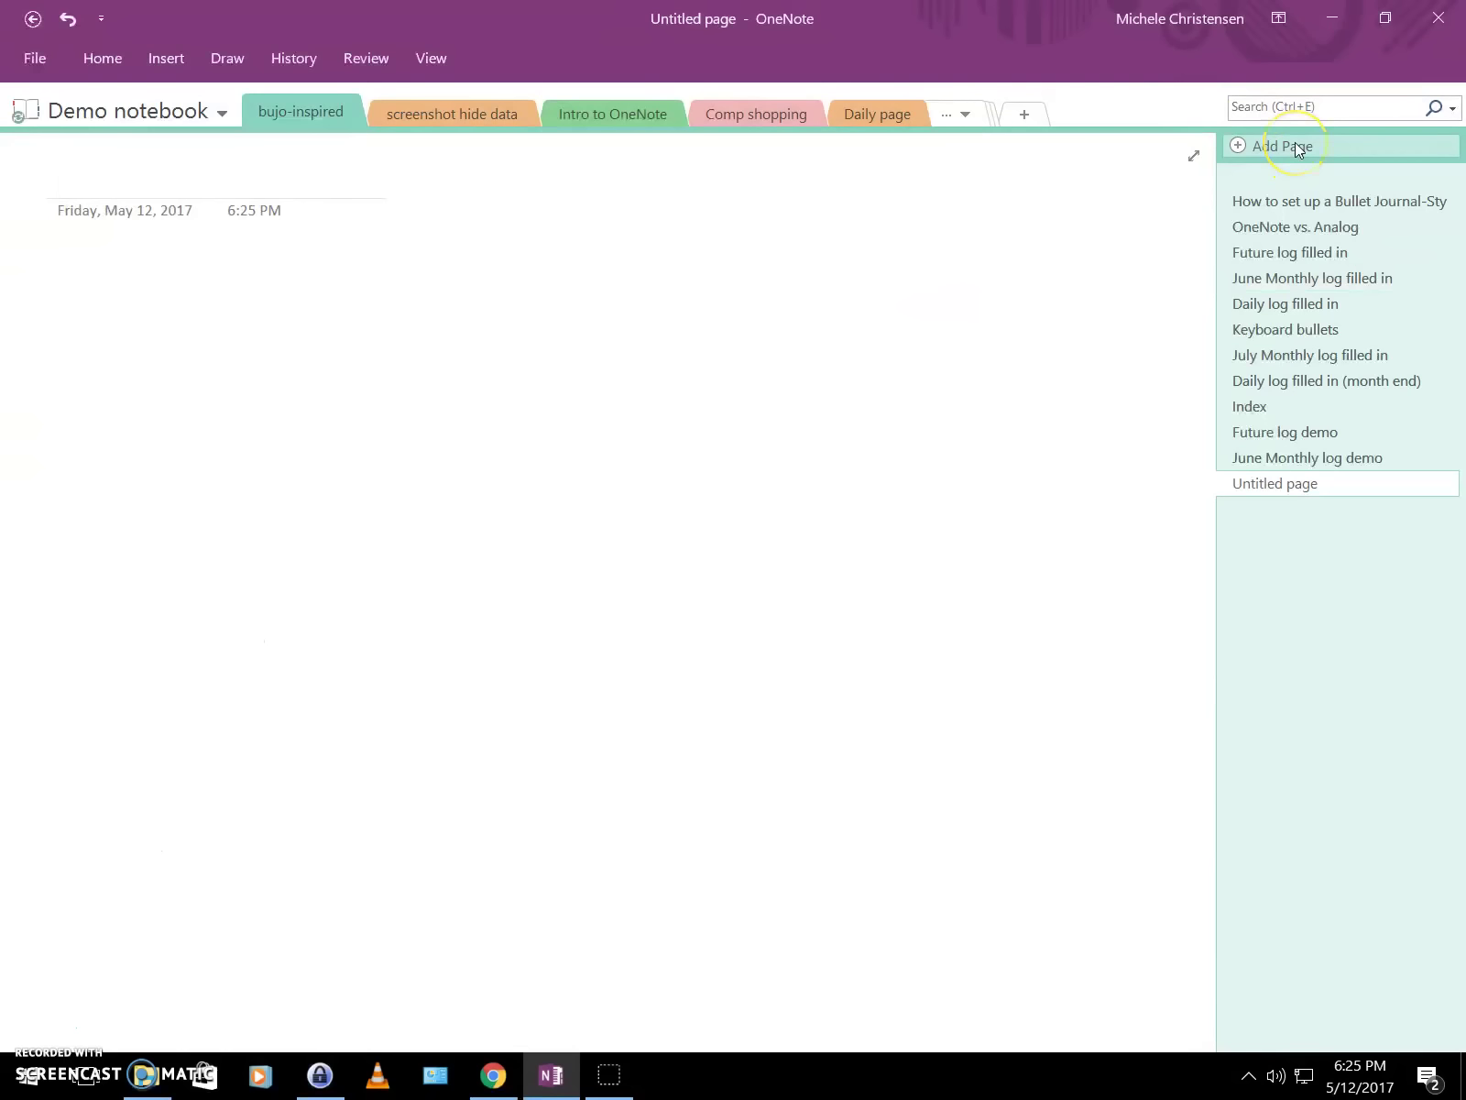
Add a new page to the bujo-inspired section and title it Daily log demo.
type("Daily l")
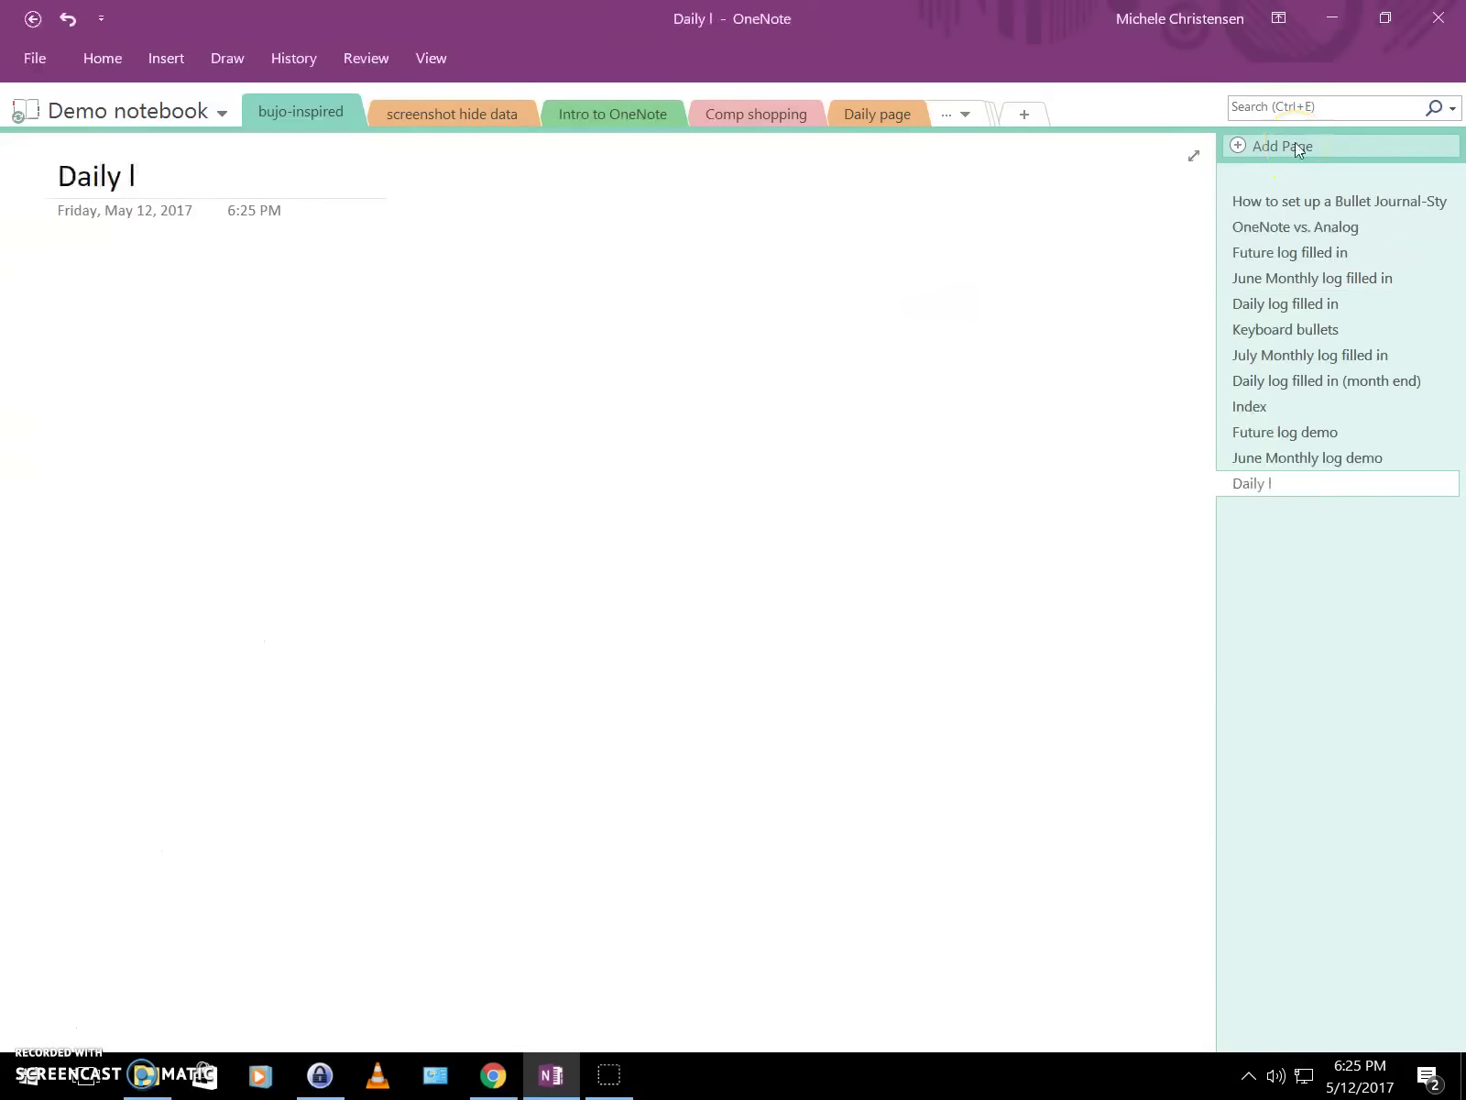
type("og demo")
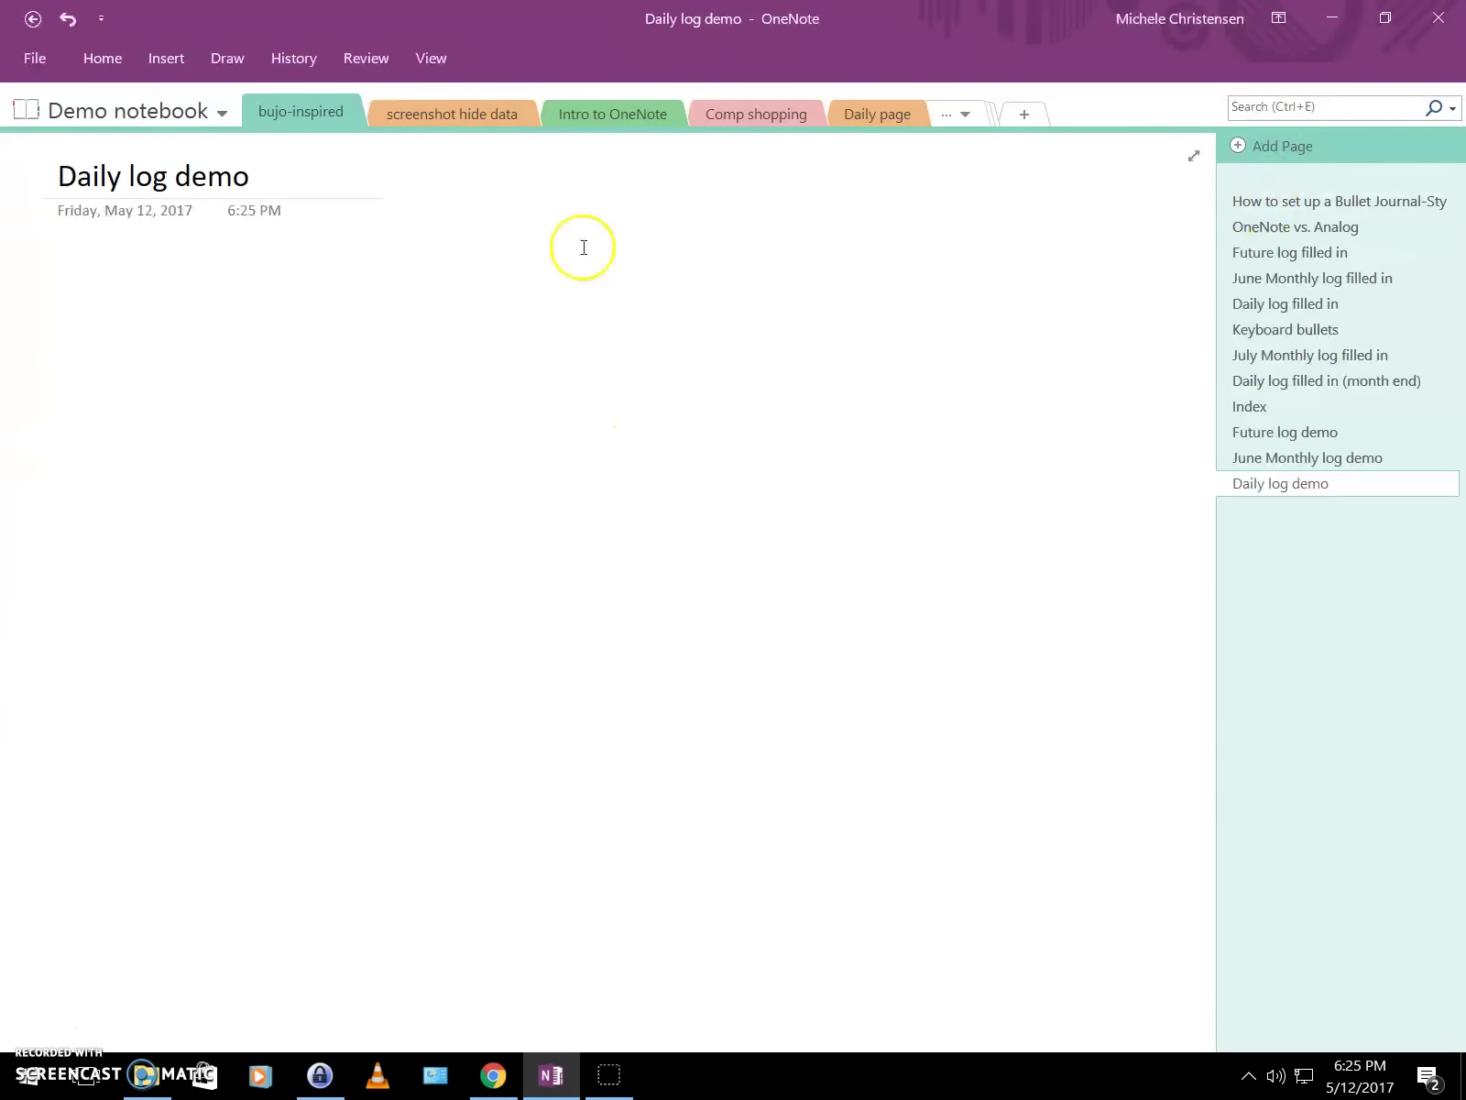
Draw a straight blue line down the middle of the Daily log demo page to divide it into two halves.
left_click(220, 59)
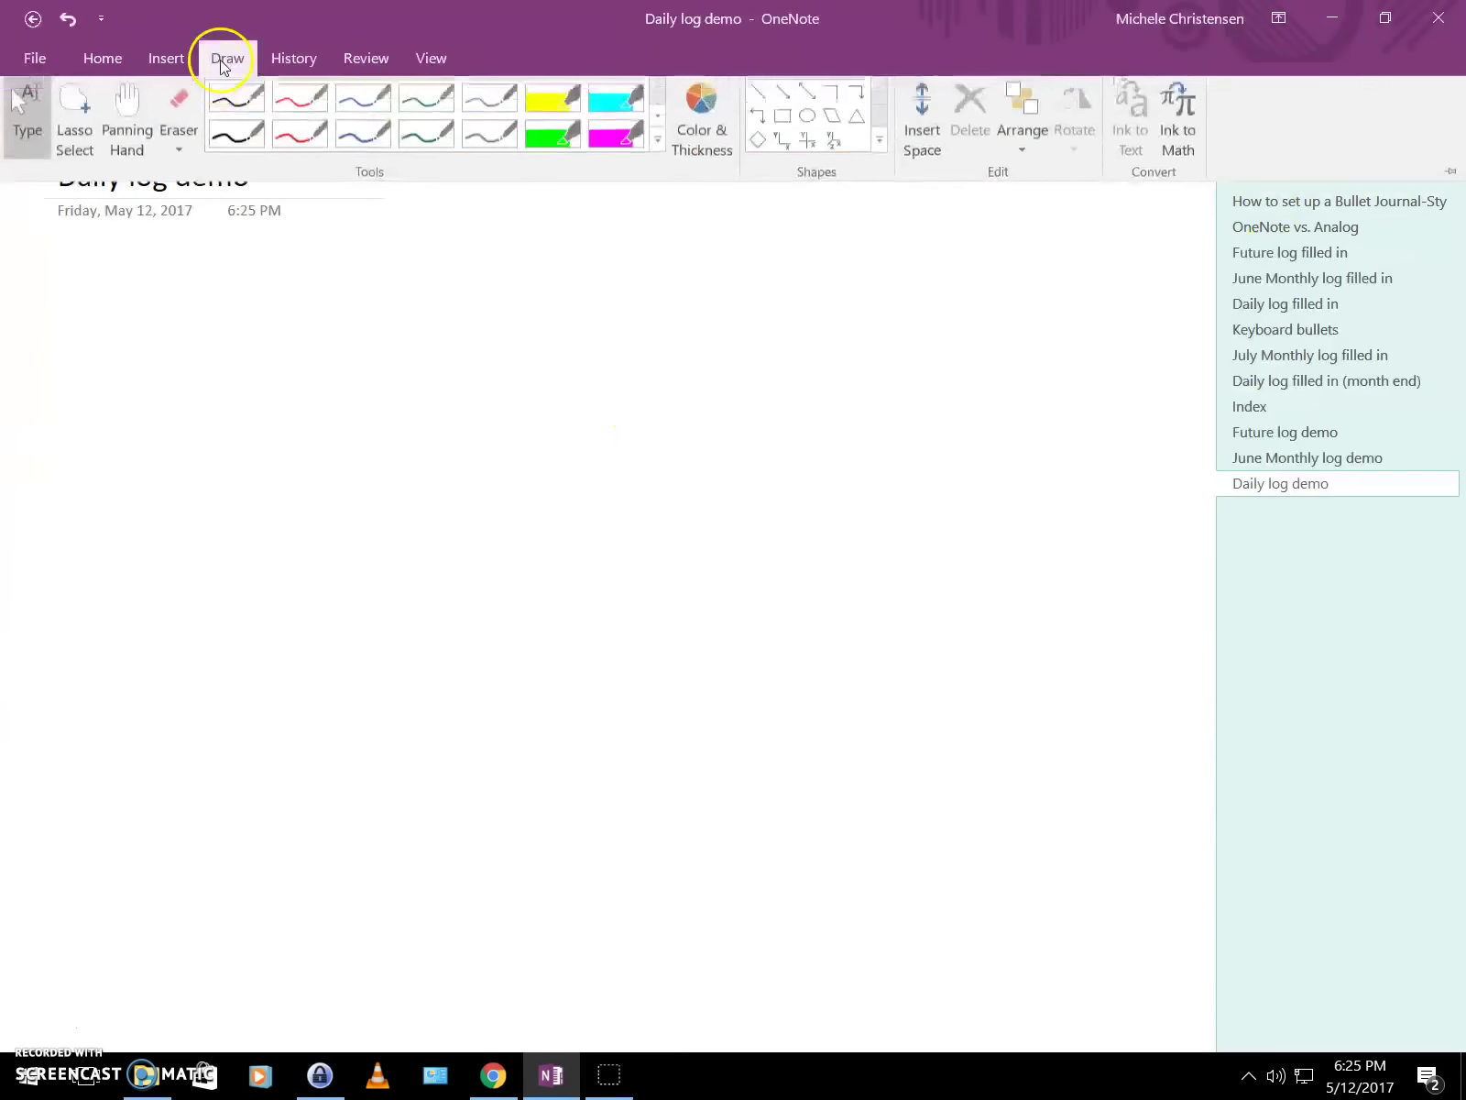
left_click(363, 137)
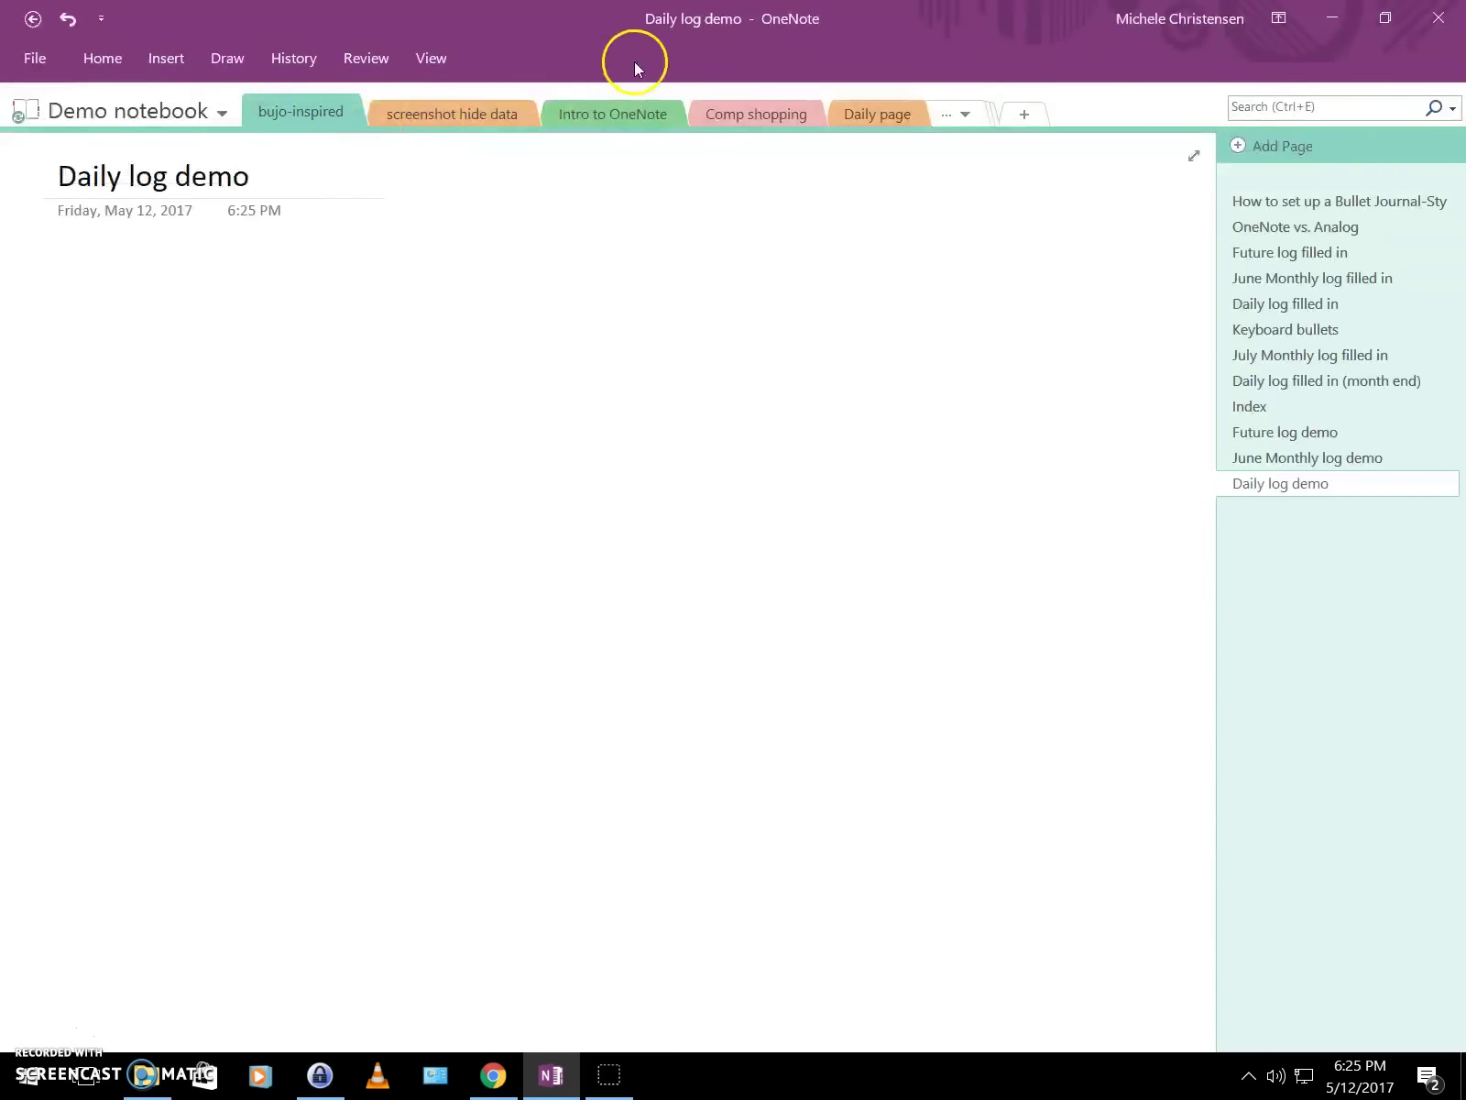
left_click(223, 55)
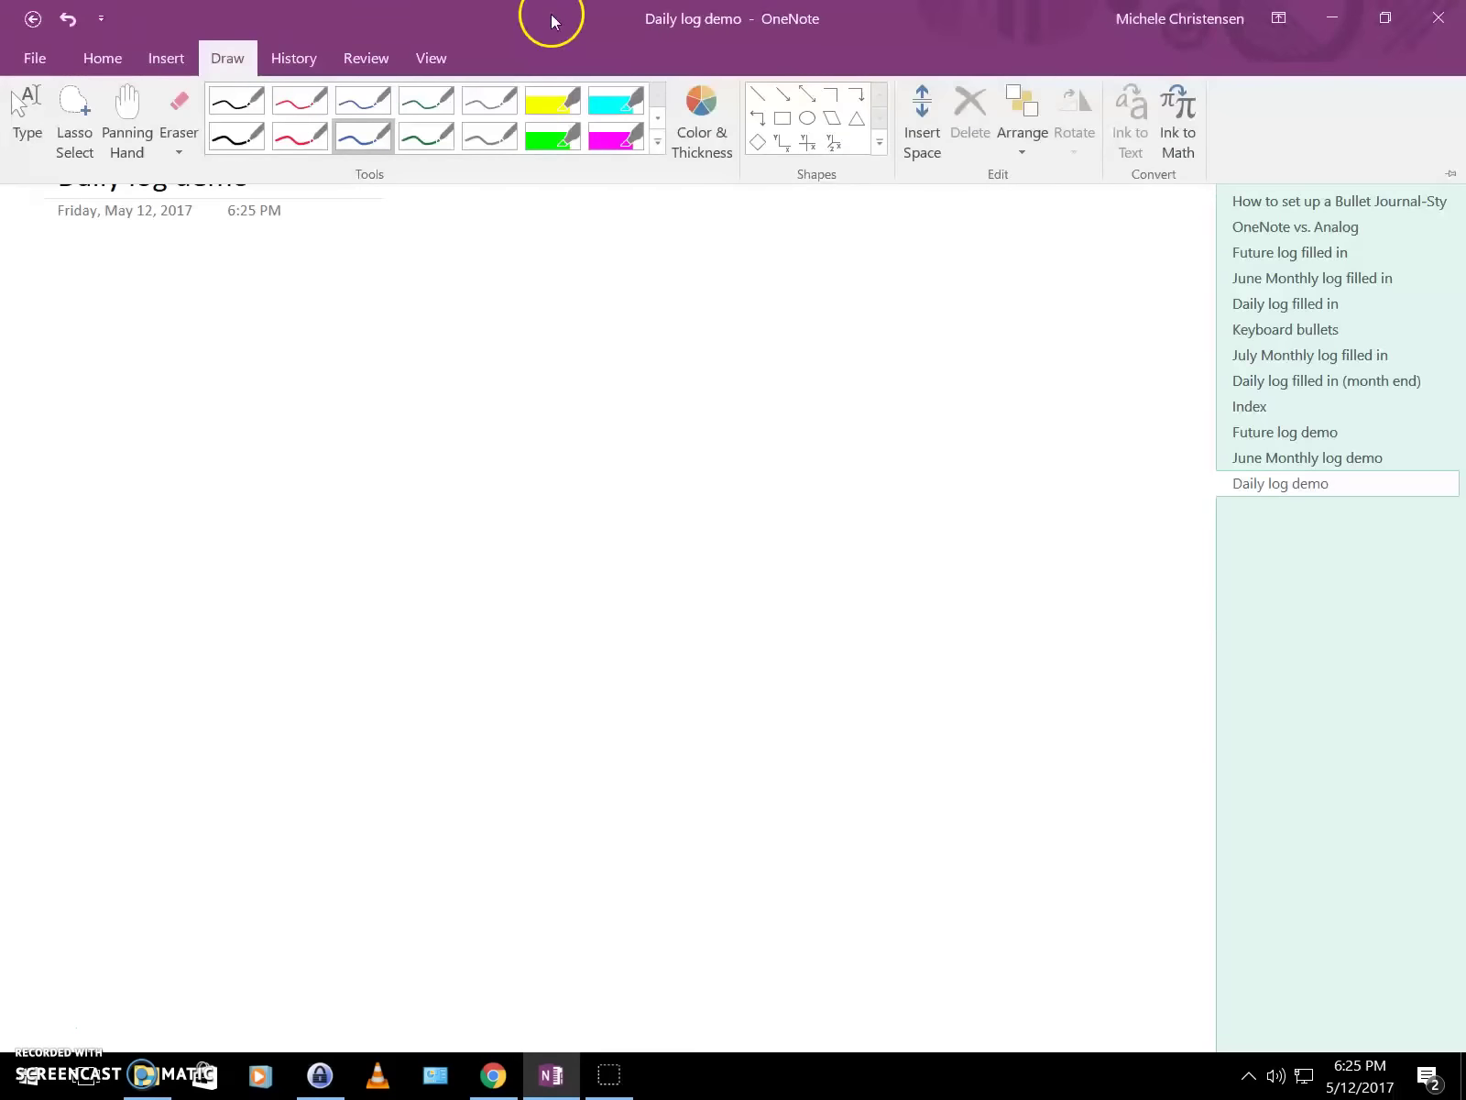
left_click(759, 96)
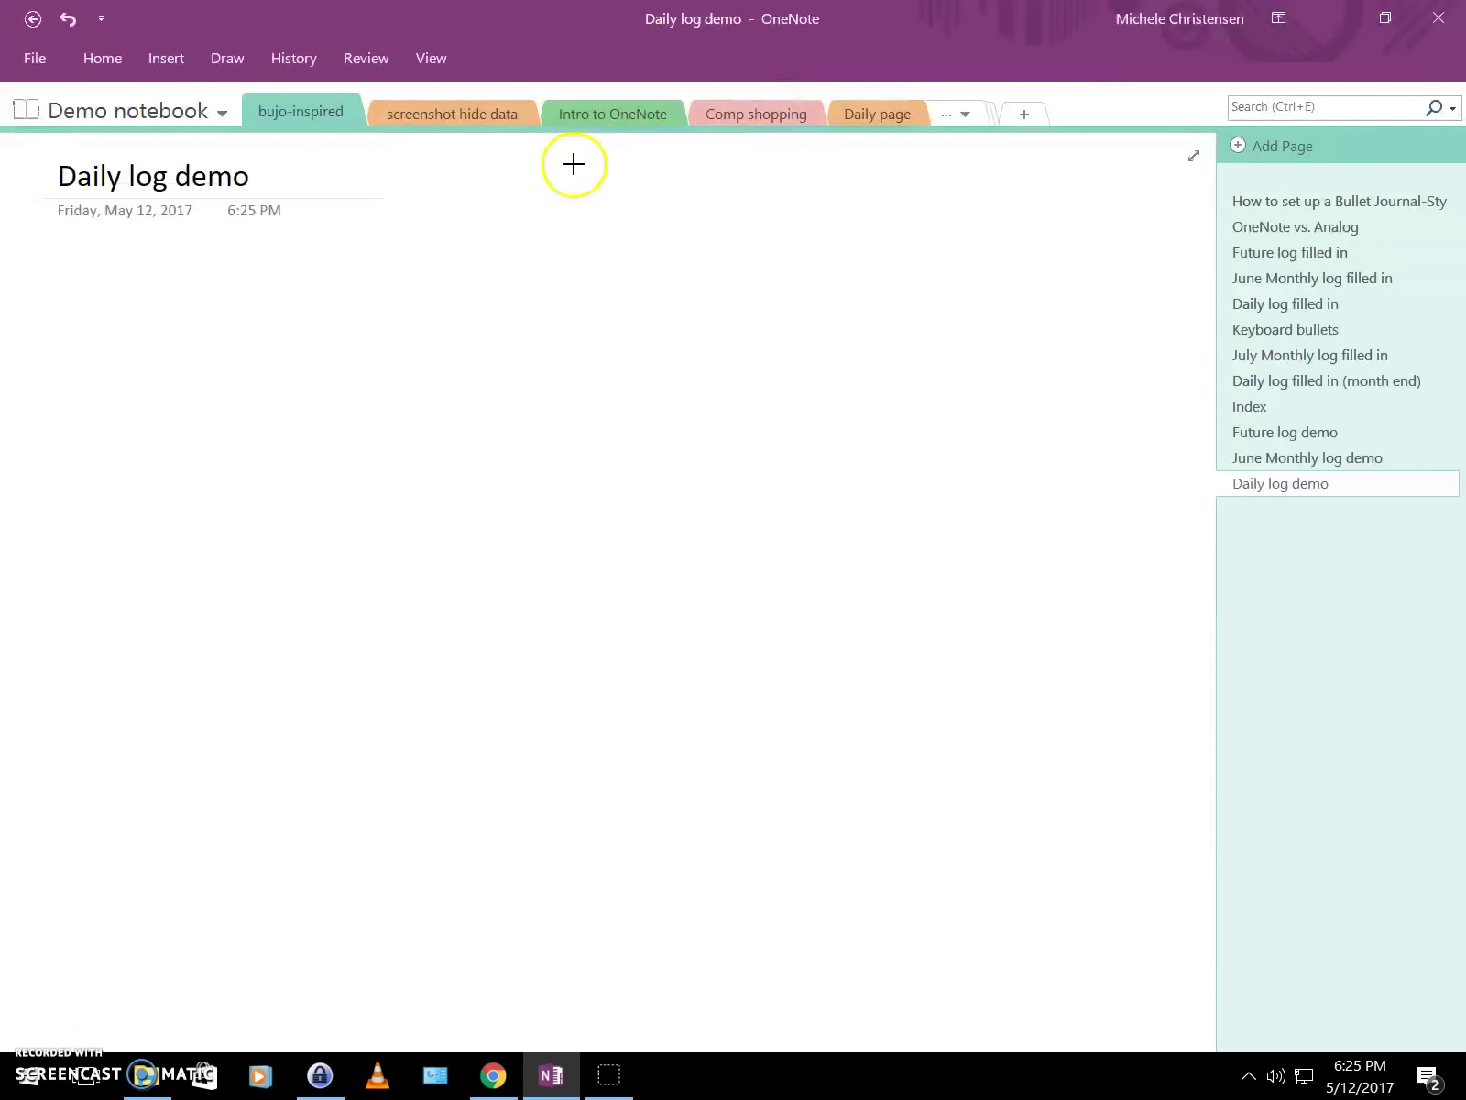
mouse_move(573, 156)
left_mouse_down()
mouse_move(543, 590)
mouse_move(589, 861)
mouse_move(583, 1018)
left_mouse_up()
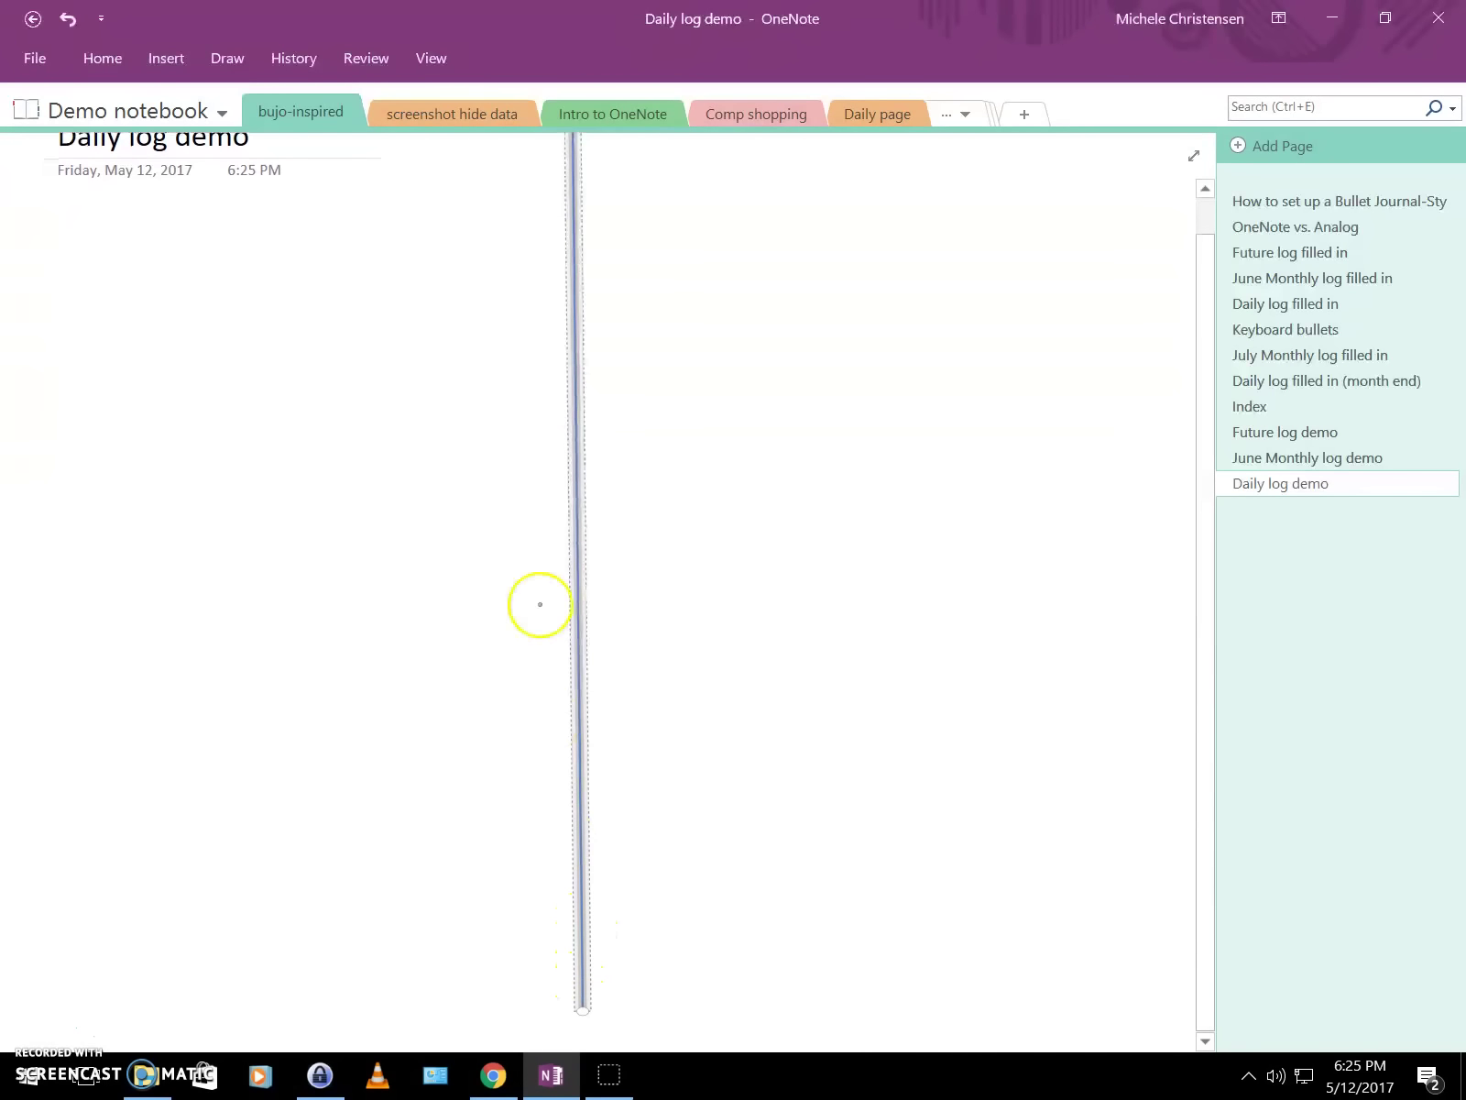
left_click_drag(1197, 271, 1185, 187)
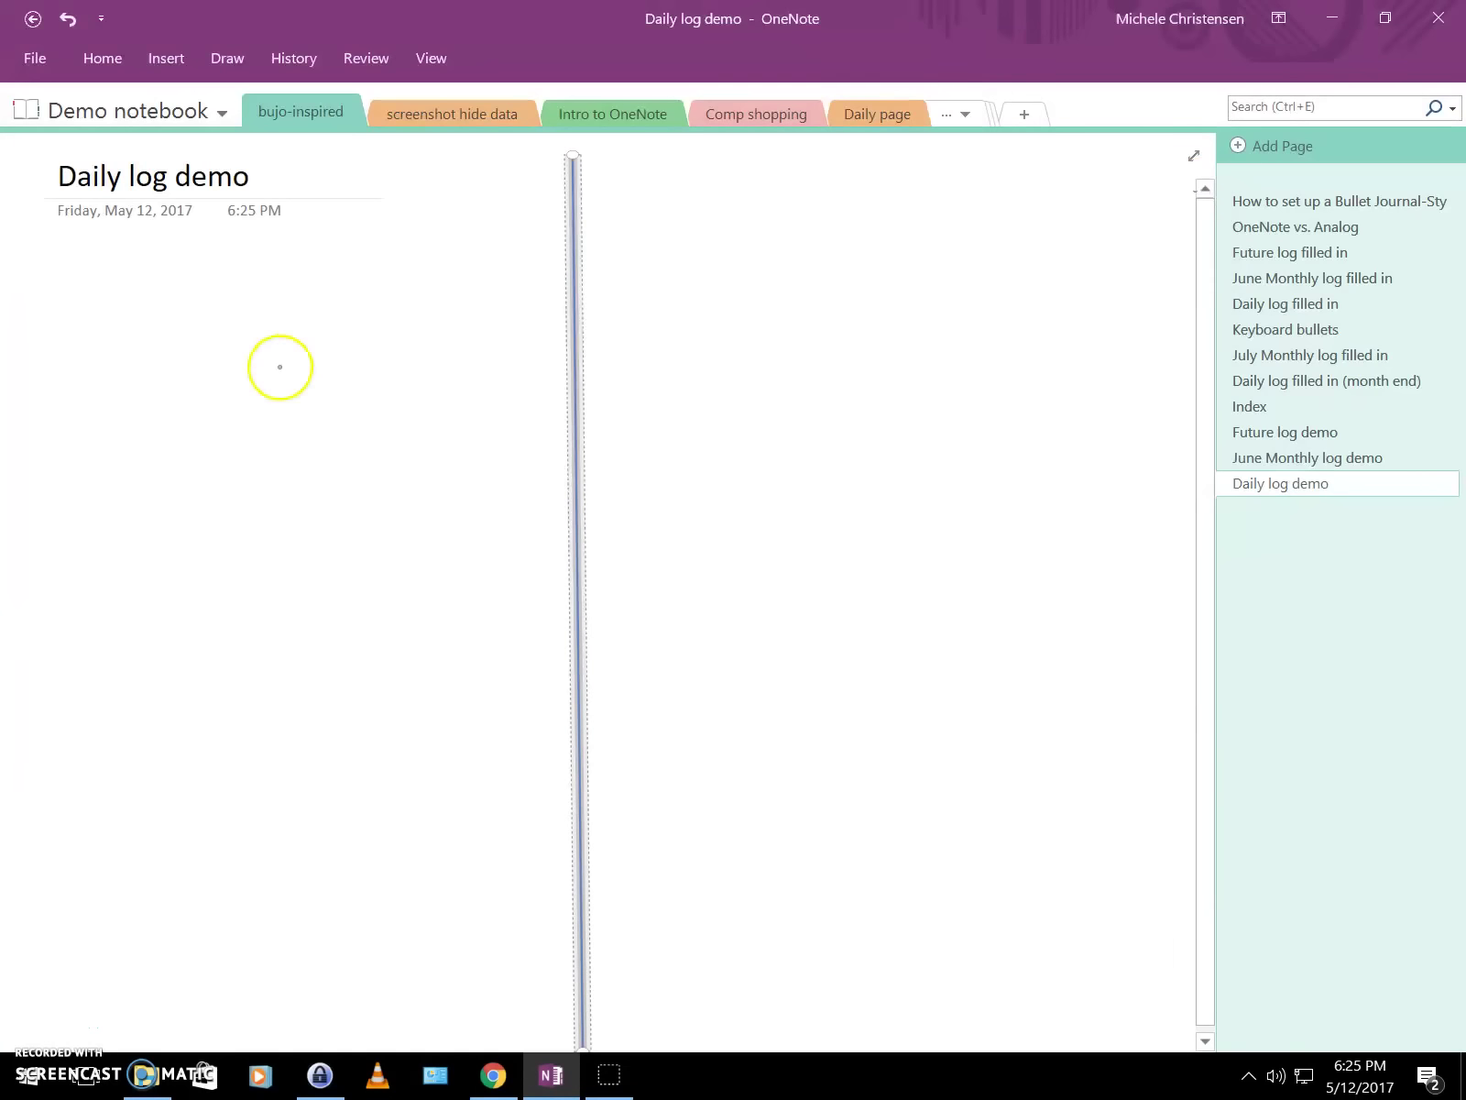
left_click(77, 258)
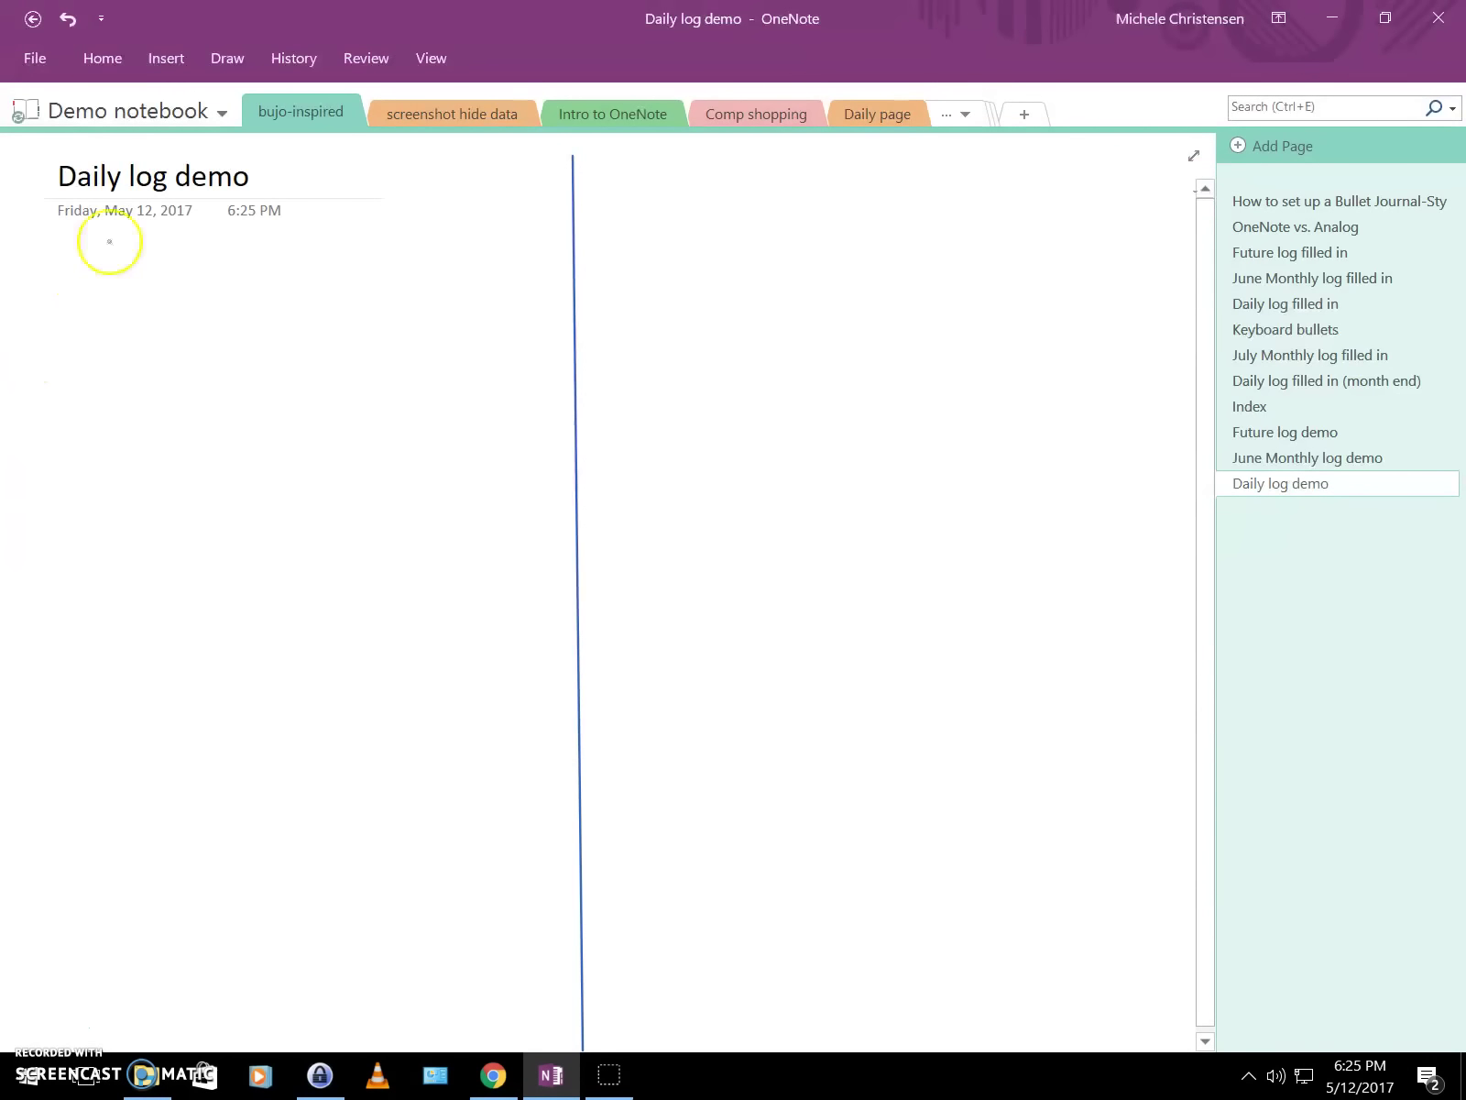
Enter the date heading "Thursday June 1, 2017 -" below the title on the Daily log demo page, followed by a blank line.
left_click(41, 260)
type("Thursday Juen")
key("BackSpace")
key("BackSpace")
type("ne1")
key("BackSpace")
type("1, 2017 -")
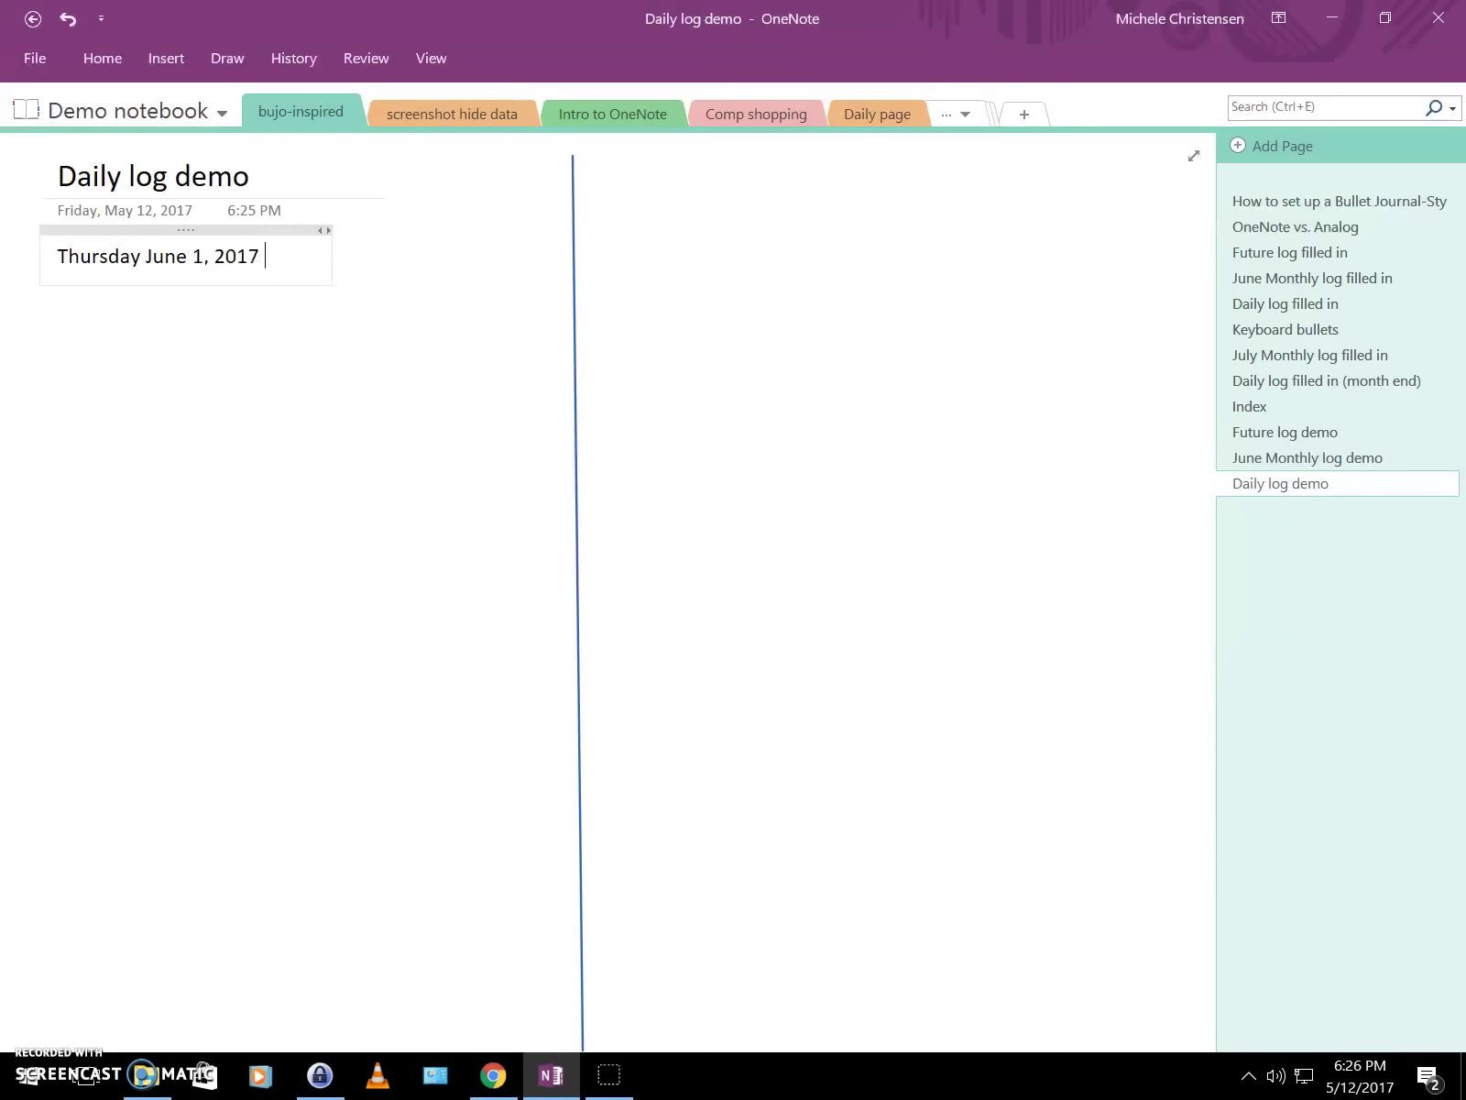
key("Return")
key("Return")
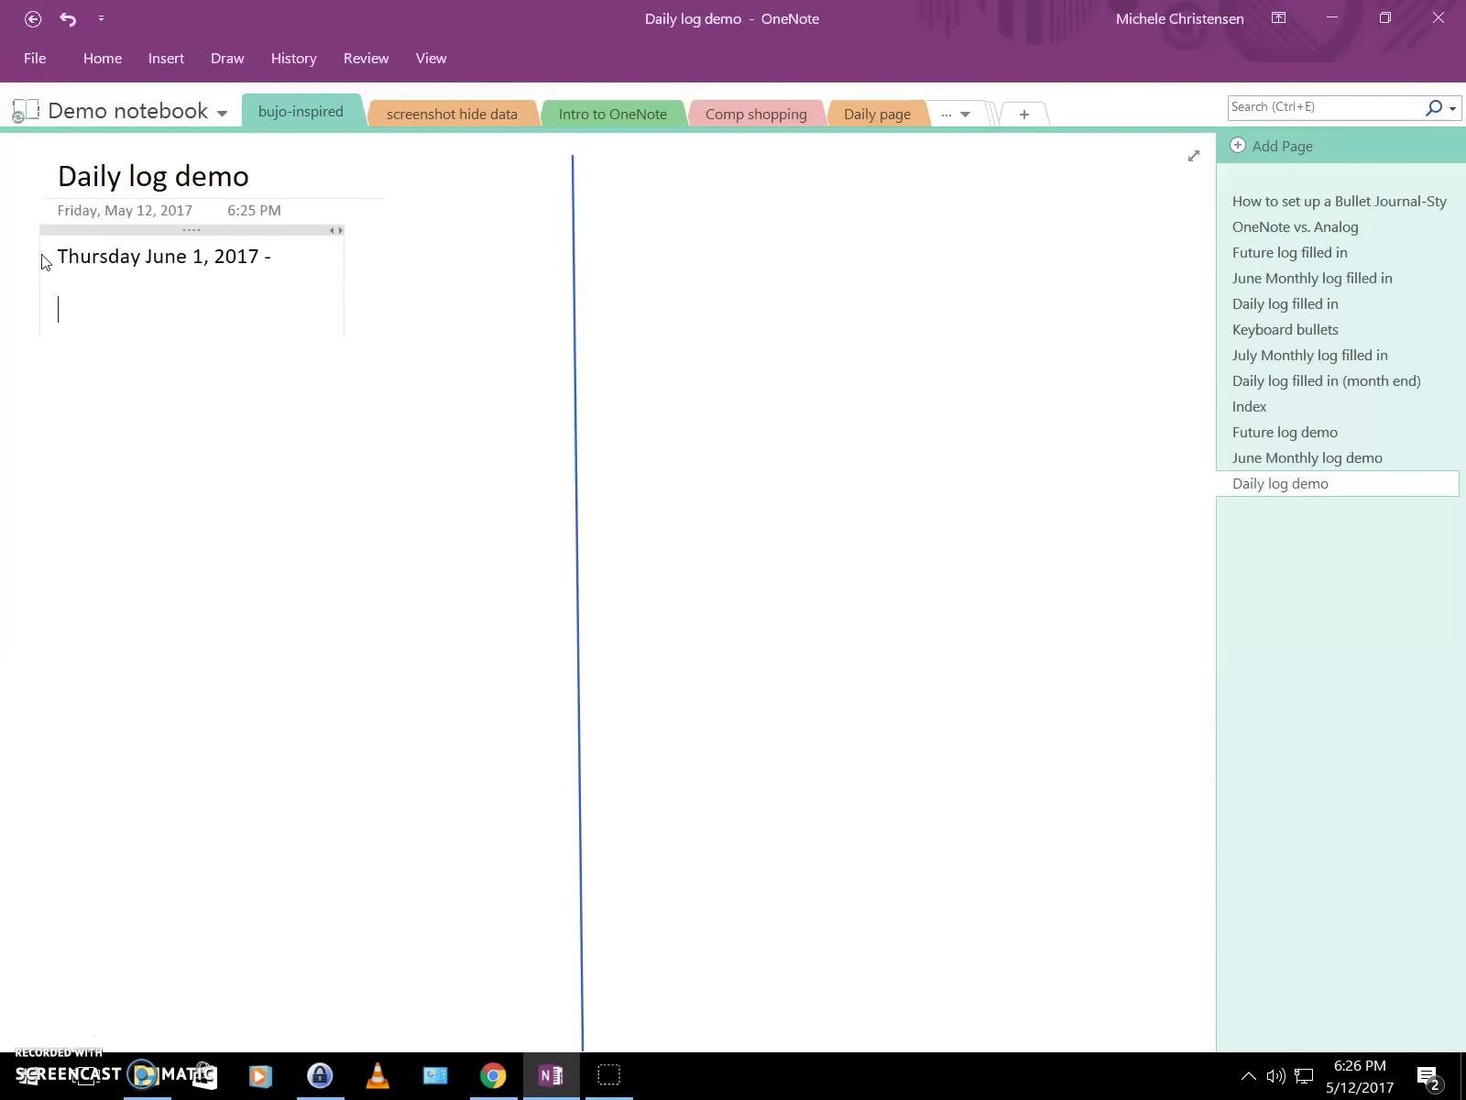
Add the task ". Pick up groceries" and the note "- July will be very hot" under the June 1 heading.
type(". pick up")
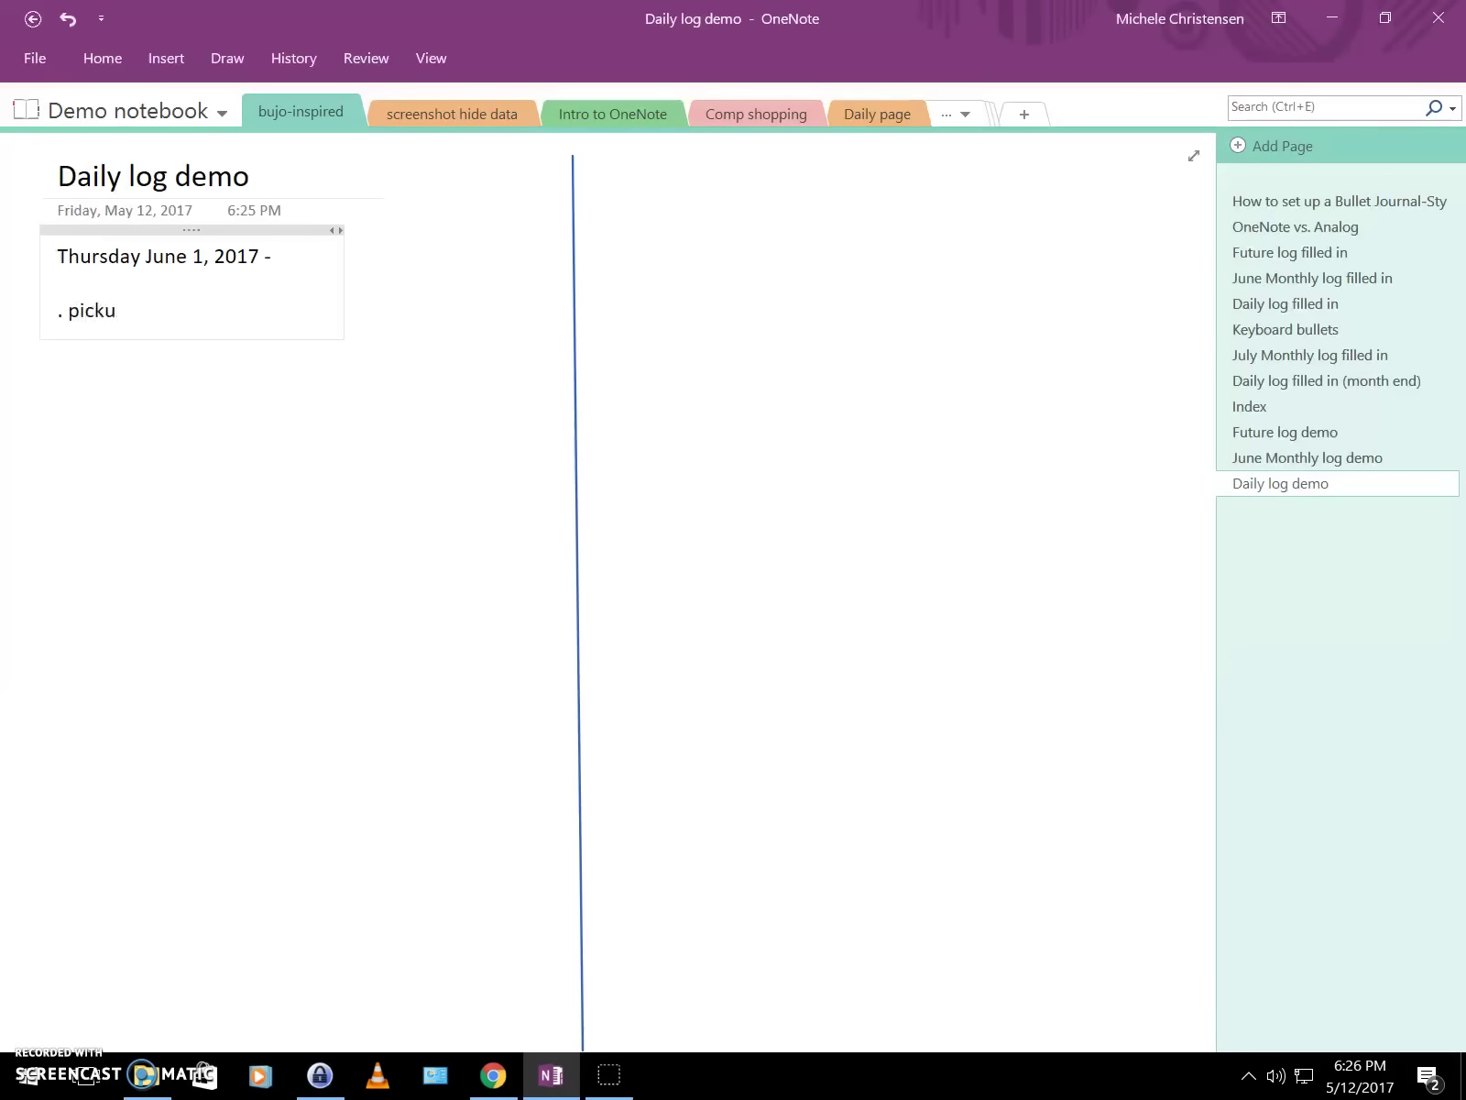
type(" groceries")
key("Return")
type("- ")
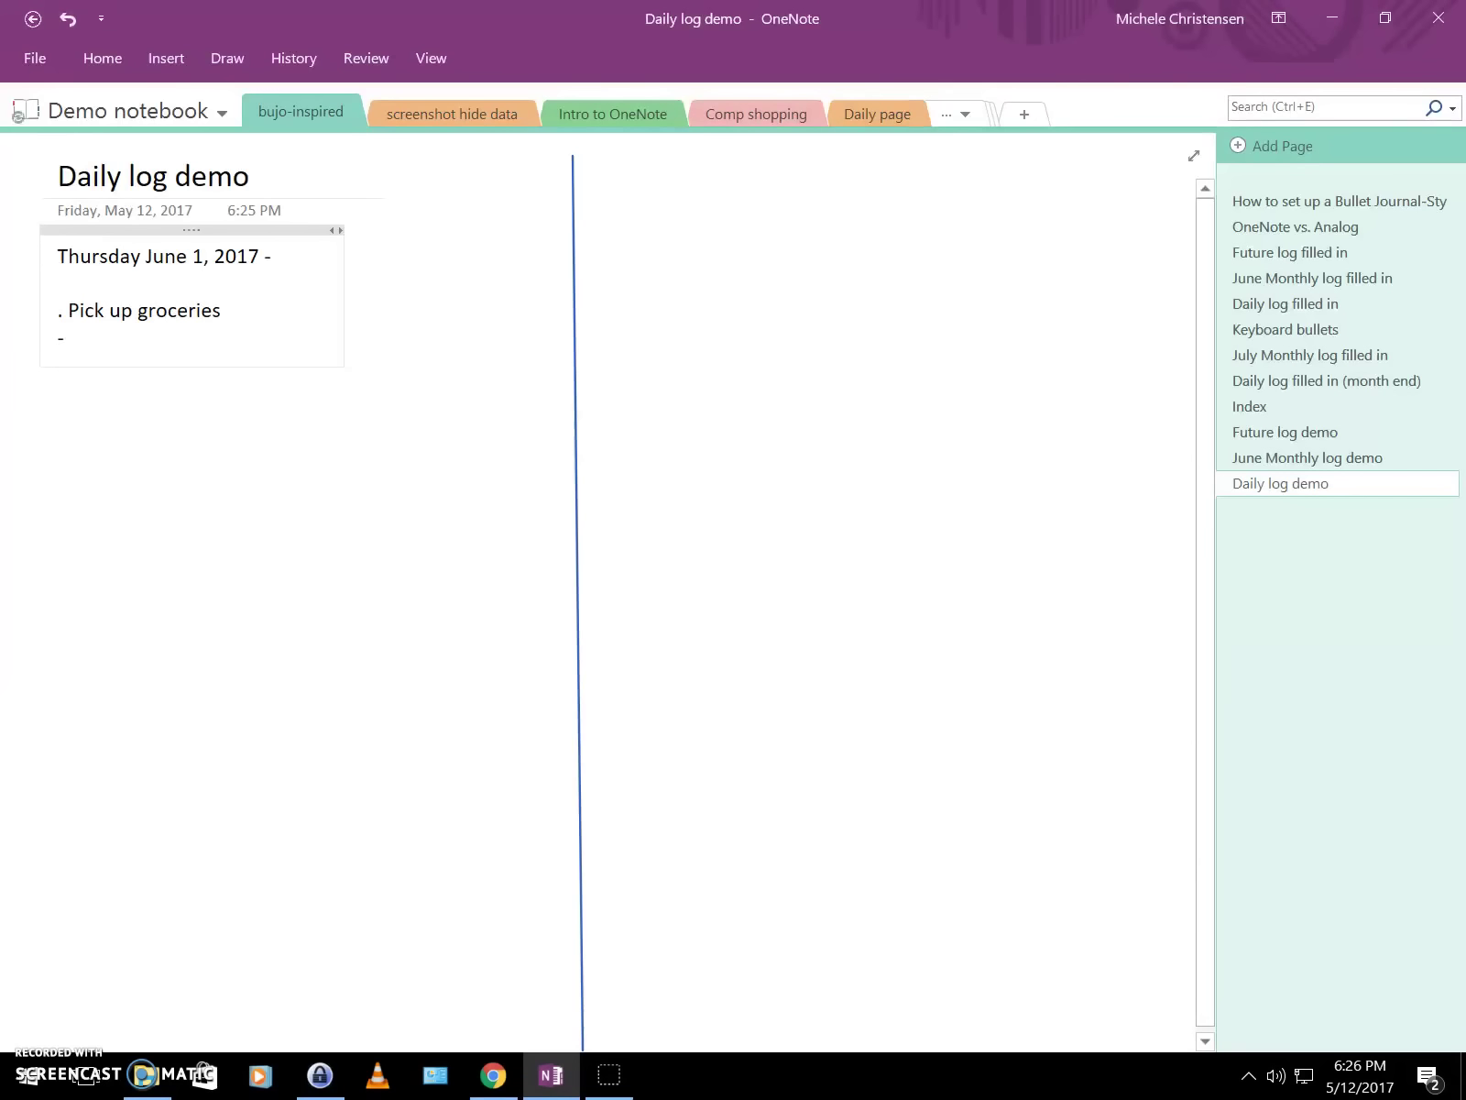
type("July w")
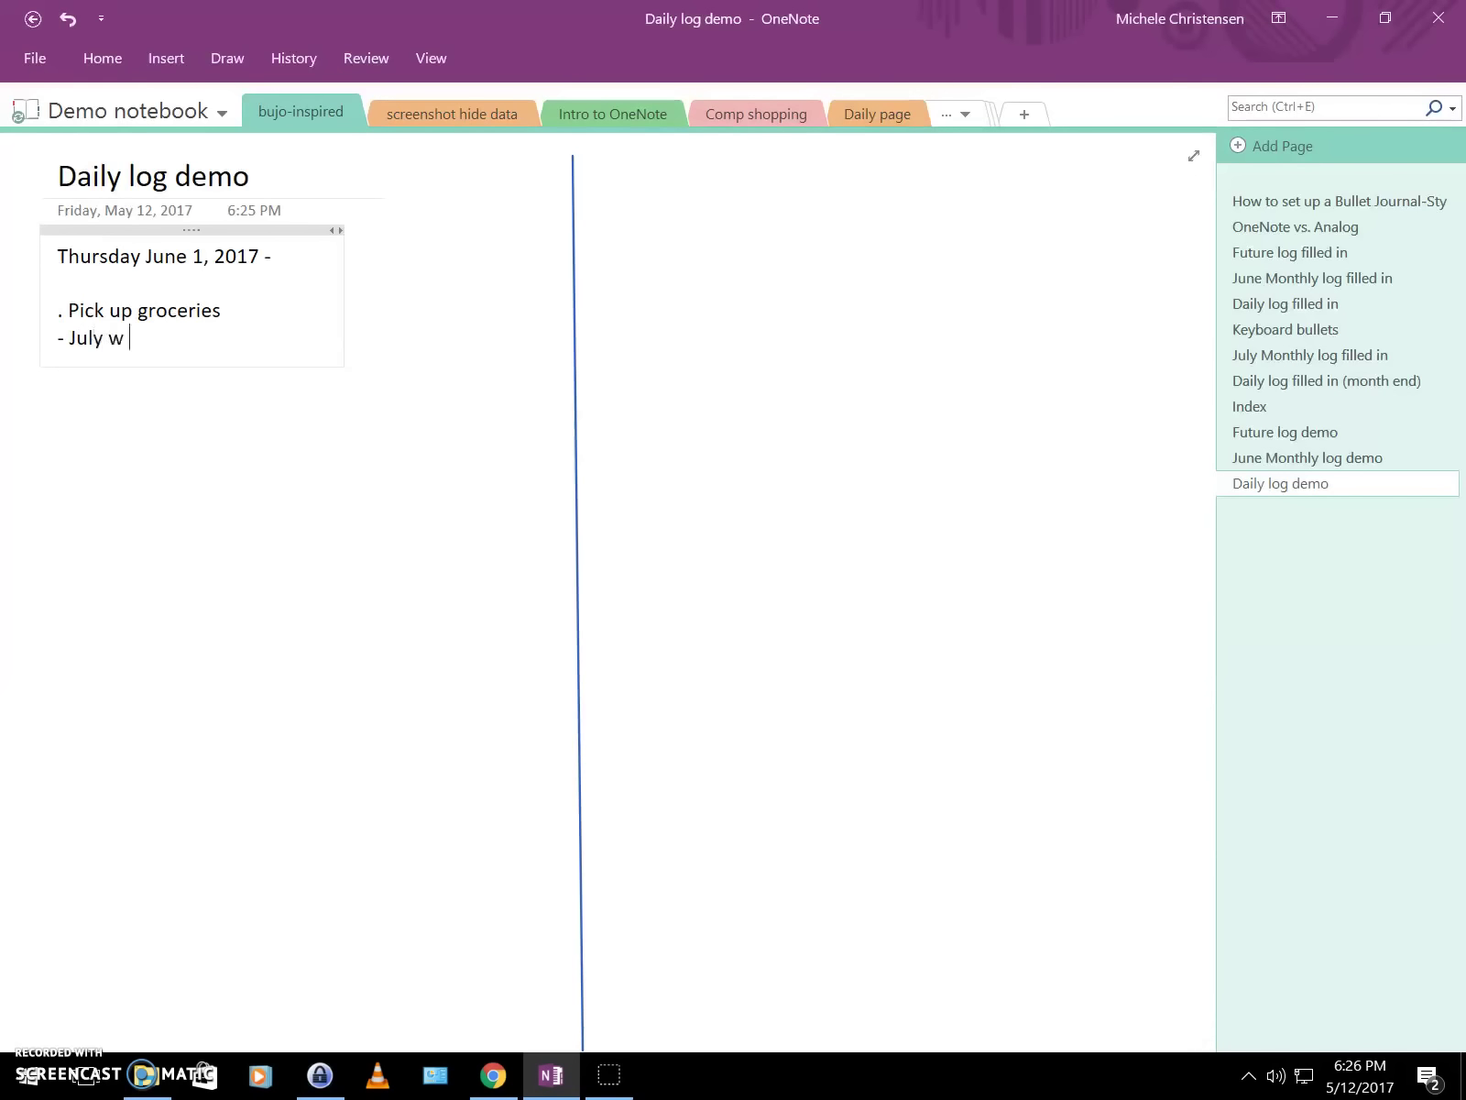
type("ill be very hot")
key("Return")
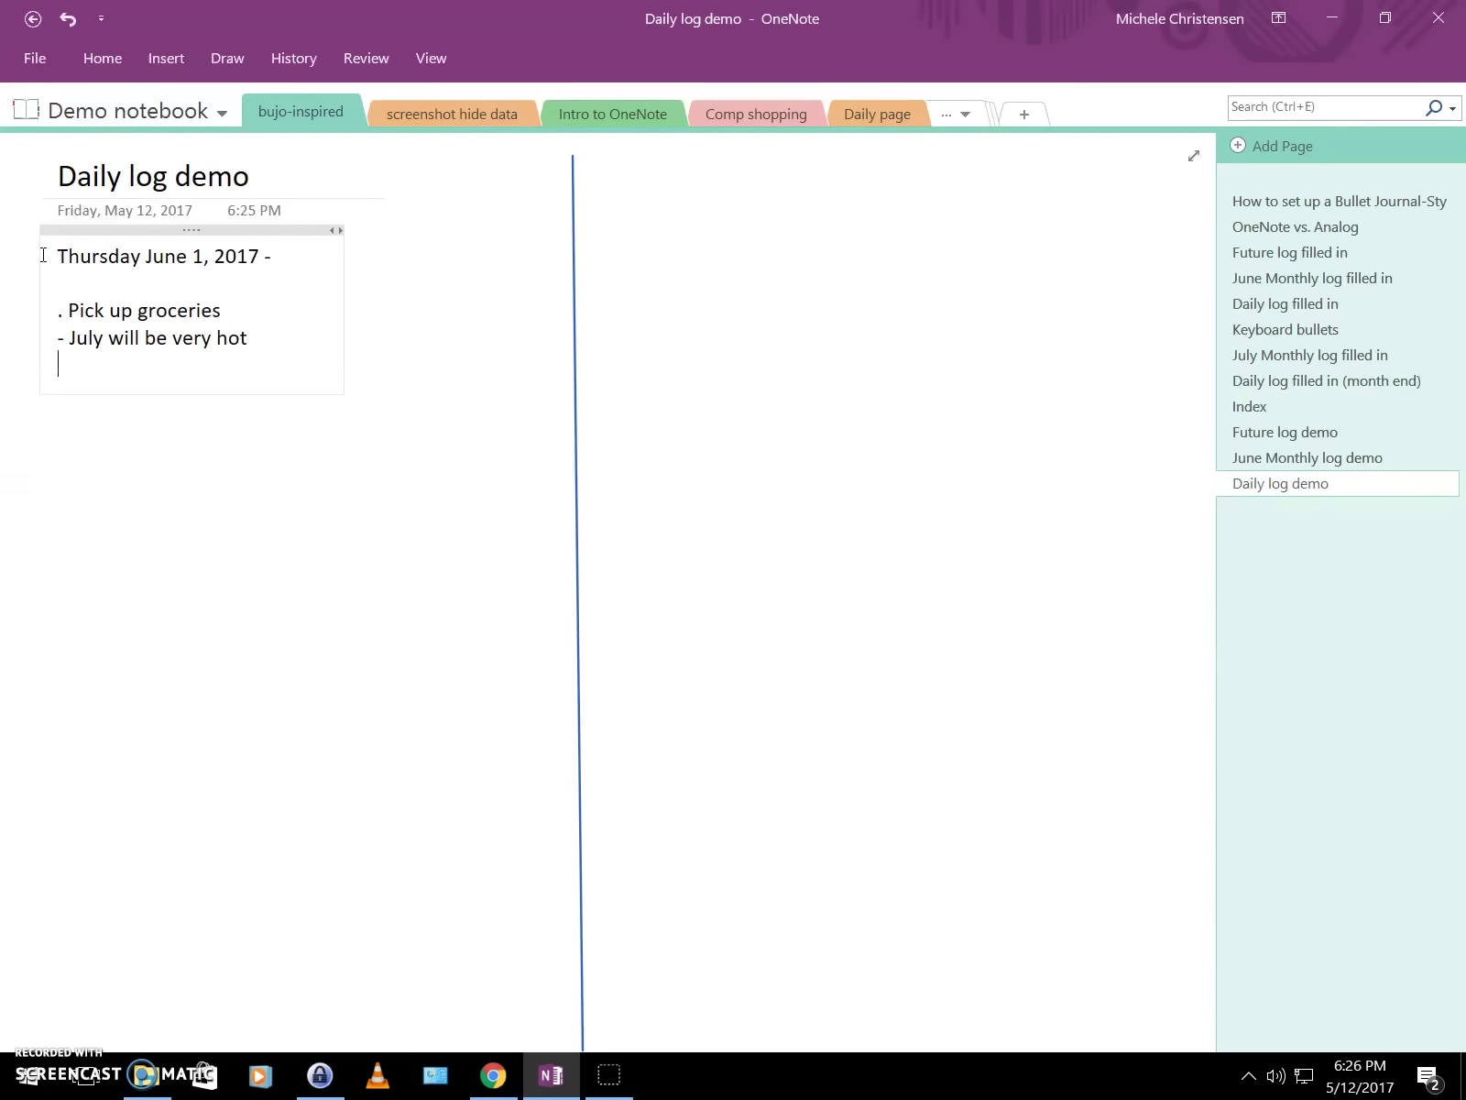
Add the event entry "O luncheon August 18th" below the July weather note.
type("o")
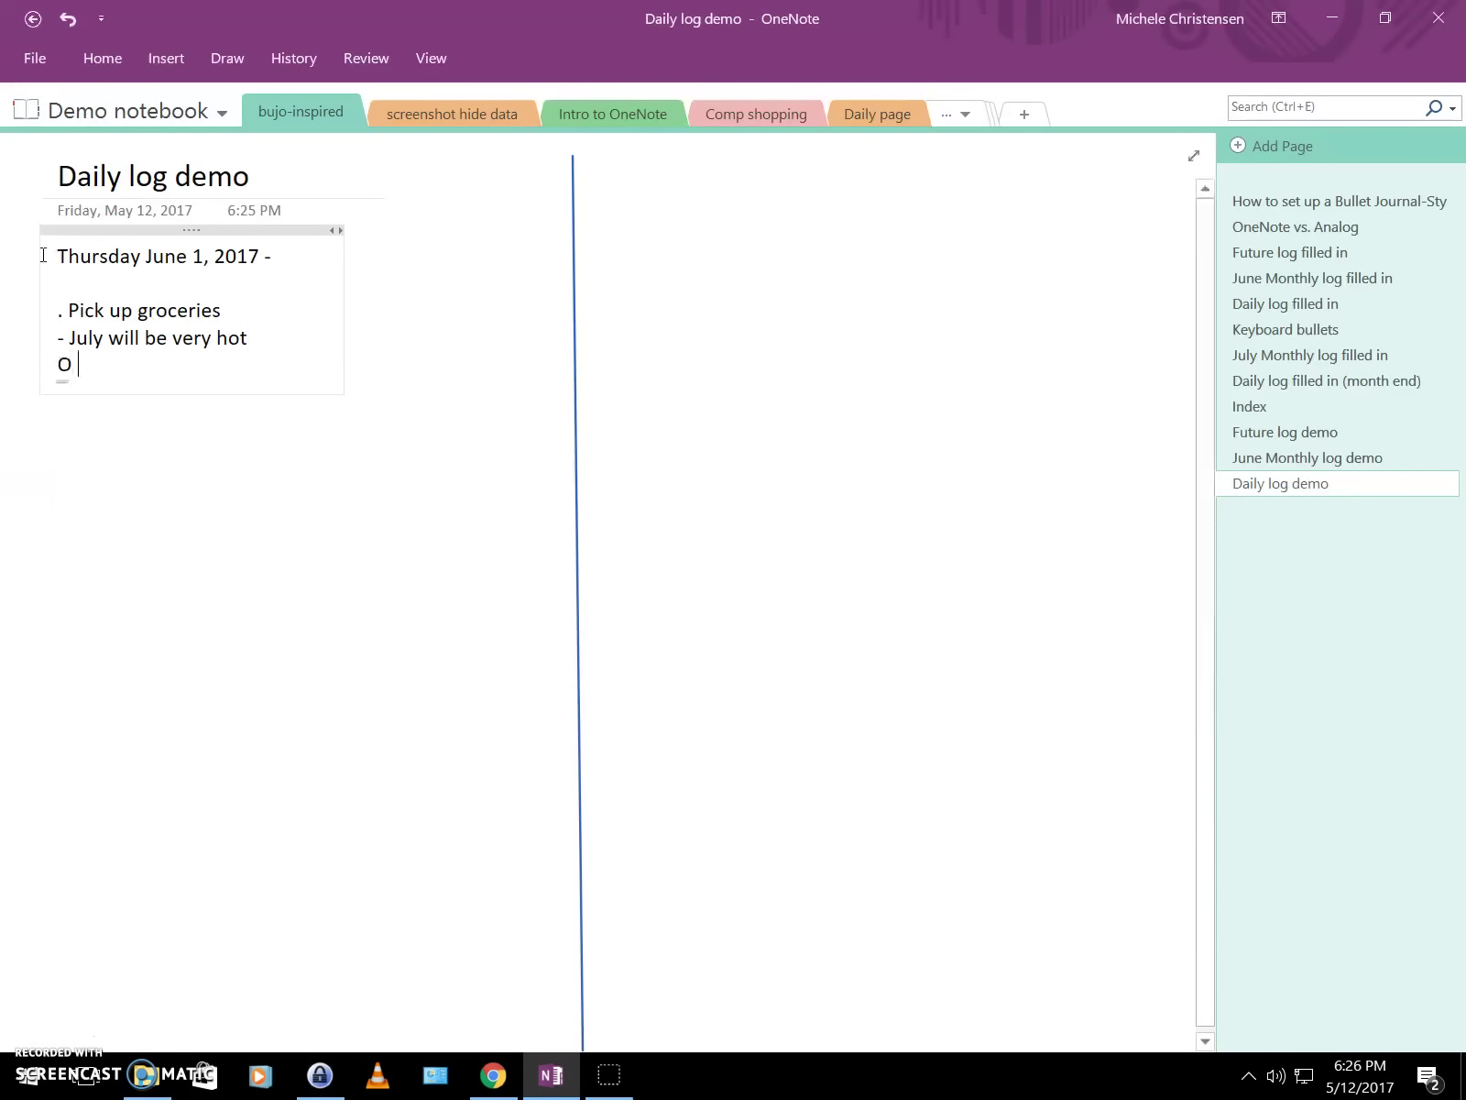
type(" luncheon")
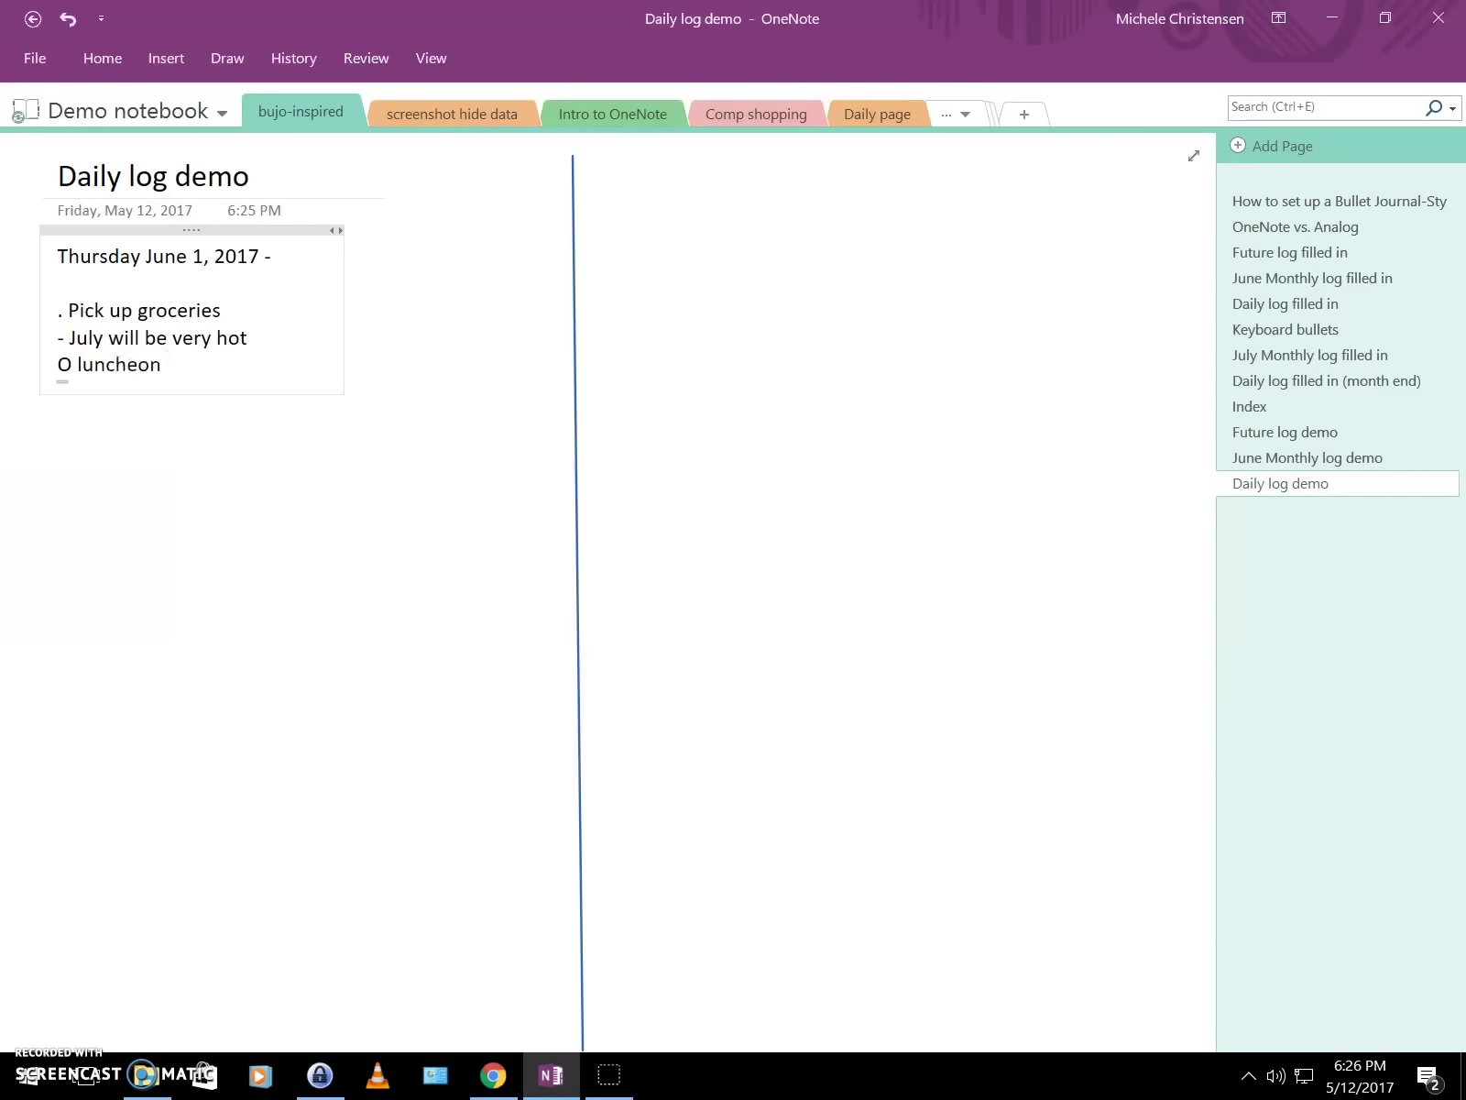
type(" j")
key("BackSpace")
type("August 18th")
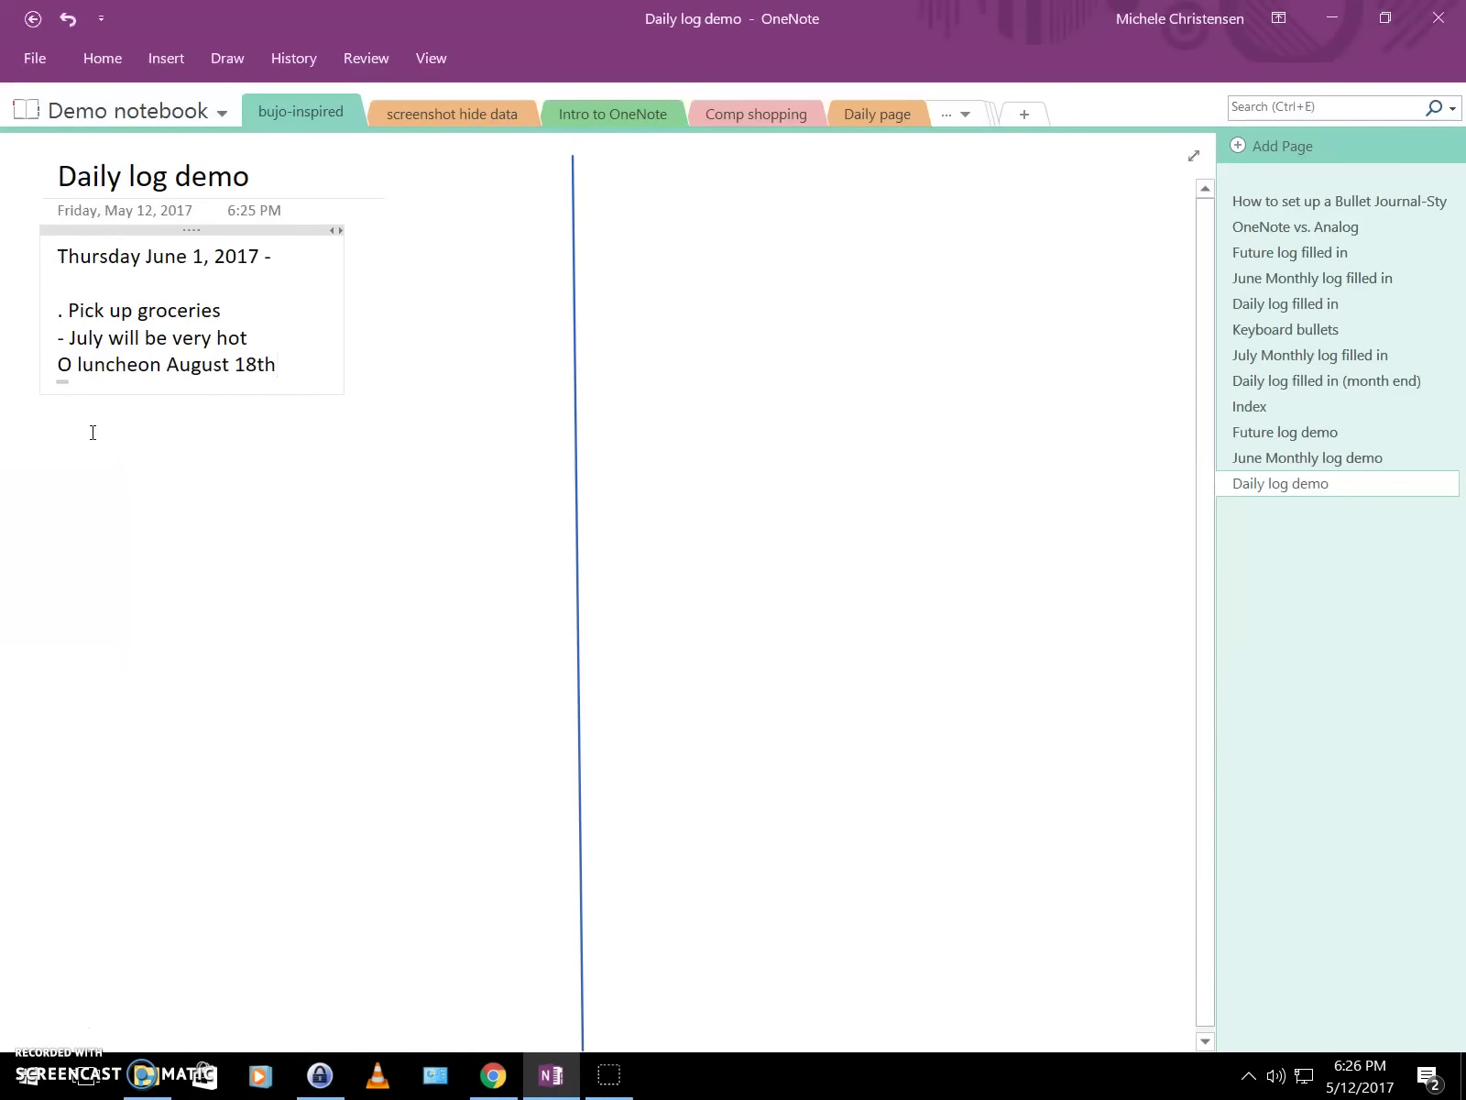
On the Daily log filled in page, replace the dots before "Pick up dry cleaning" and "Grocery shop" with x and X.
left_click(1291, 305)
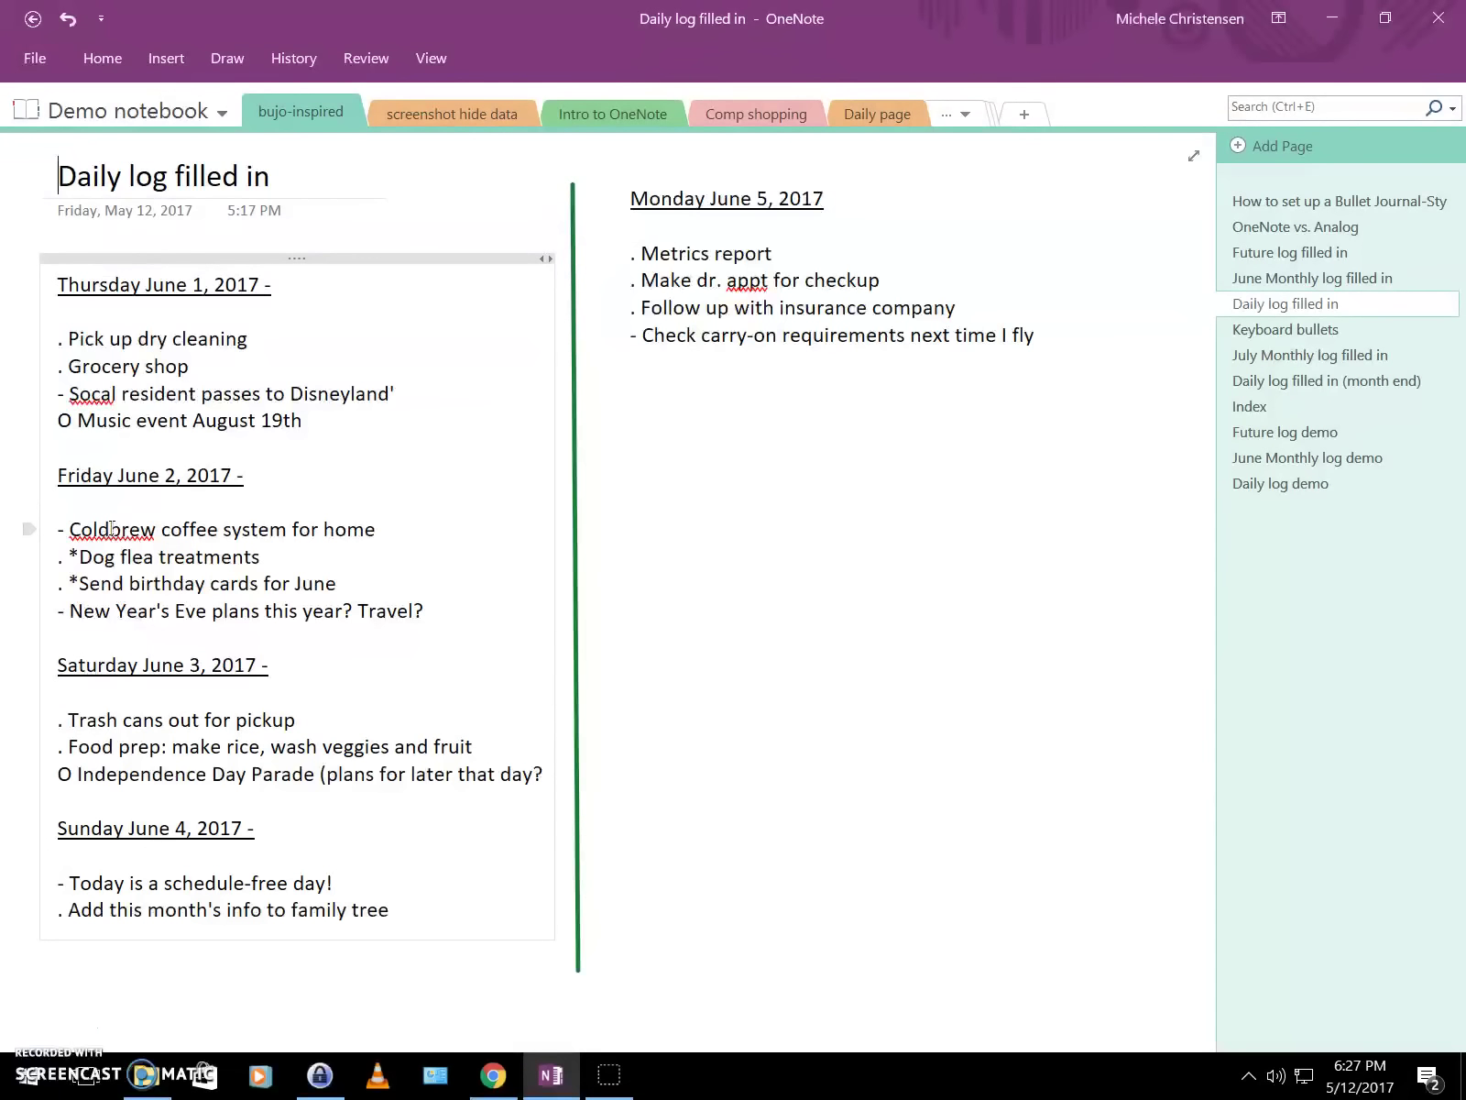
left_click(64, 338)
key("BackSpace")
type("x")
key("Down")
key("BackSpace")
type("X")
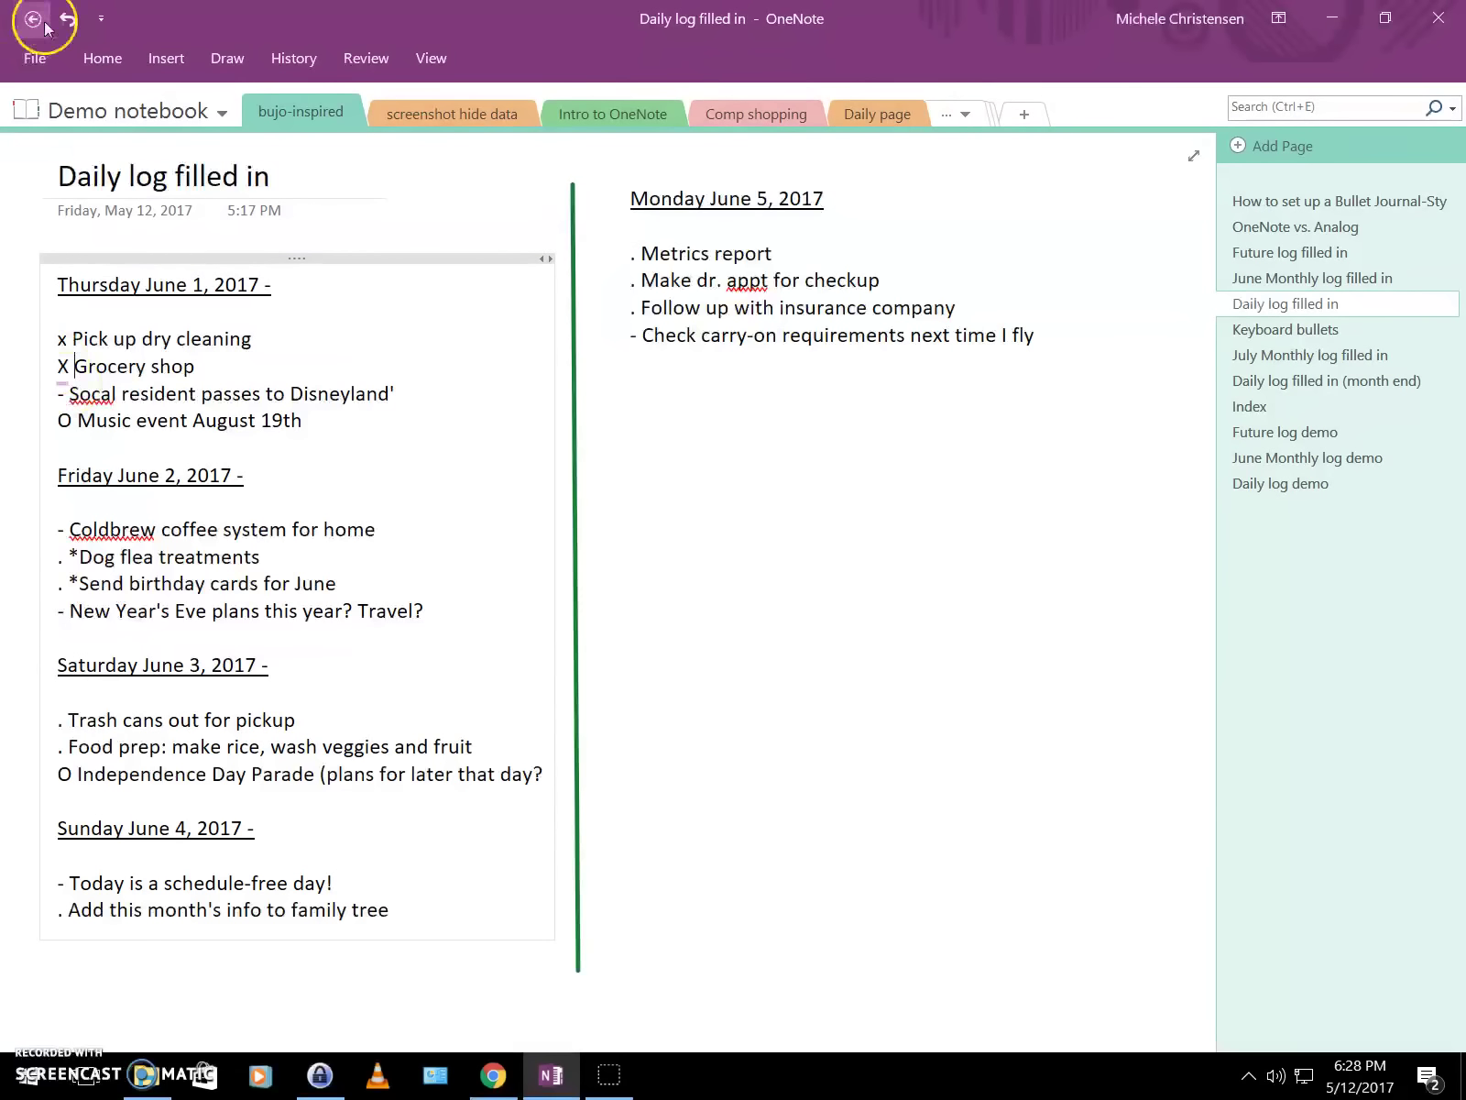
Examine the available note tags and the bullet library as alternatives to keyboard bullets, without applying any.
left_click(103, 58)
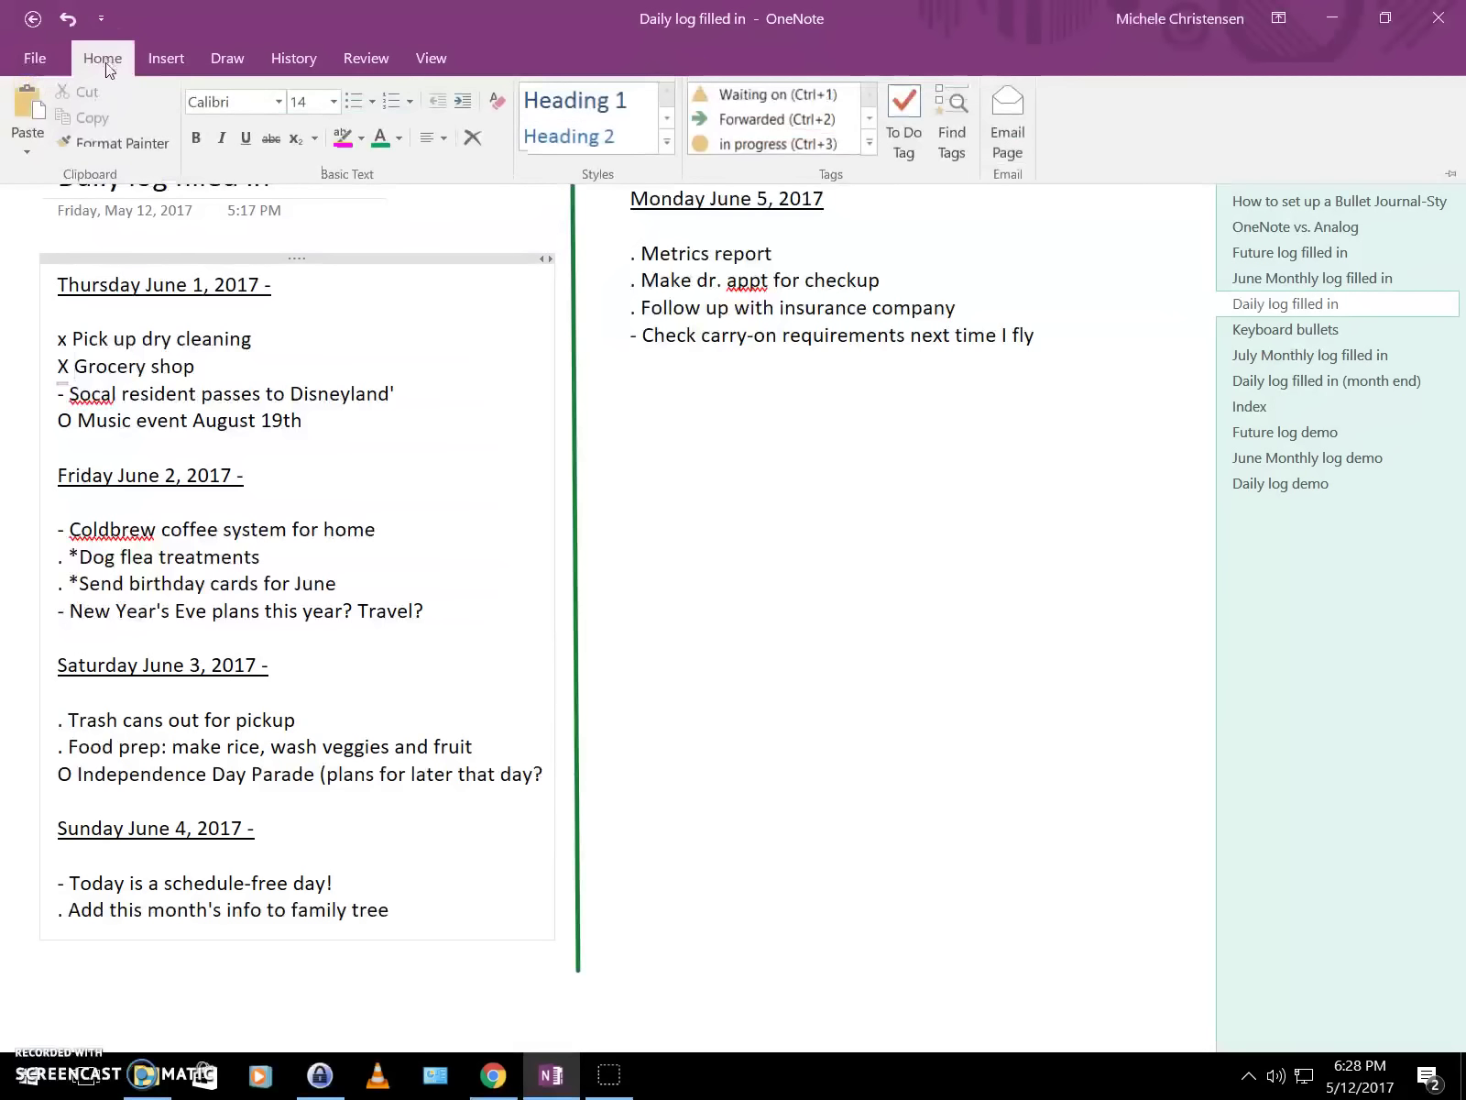
left_click(869, 144)
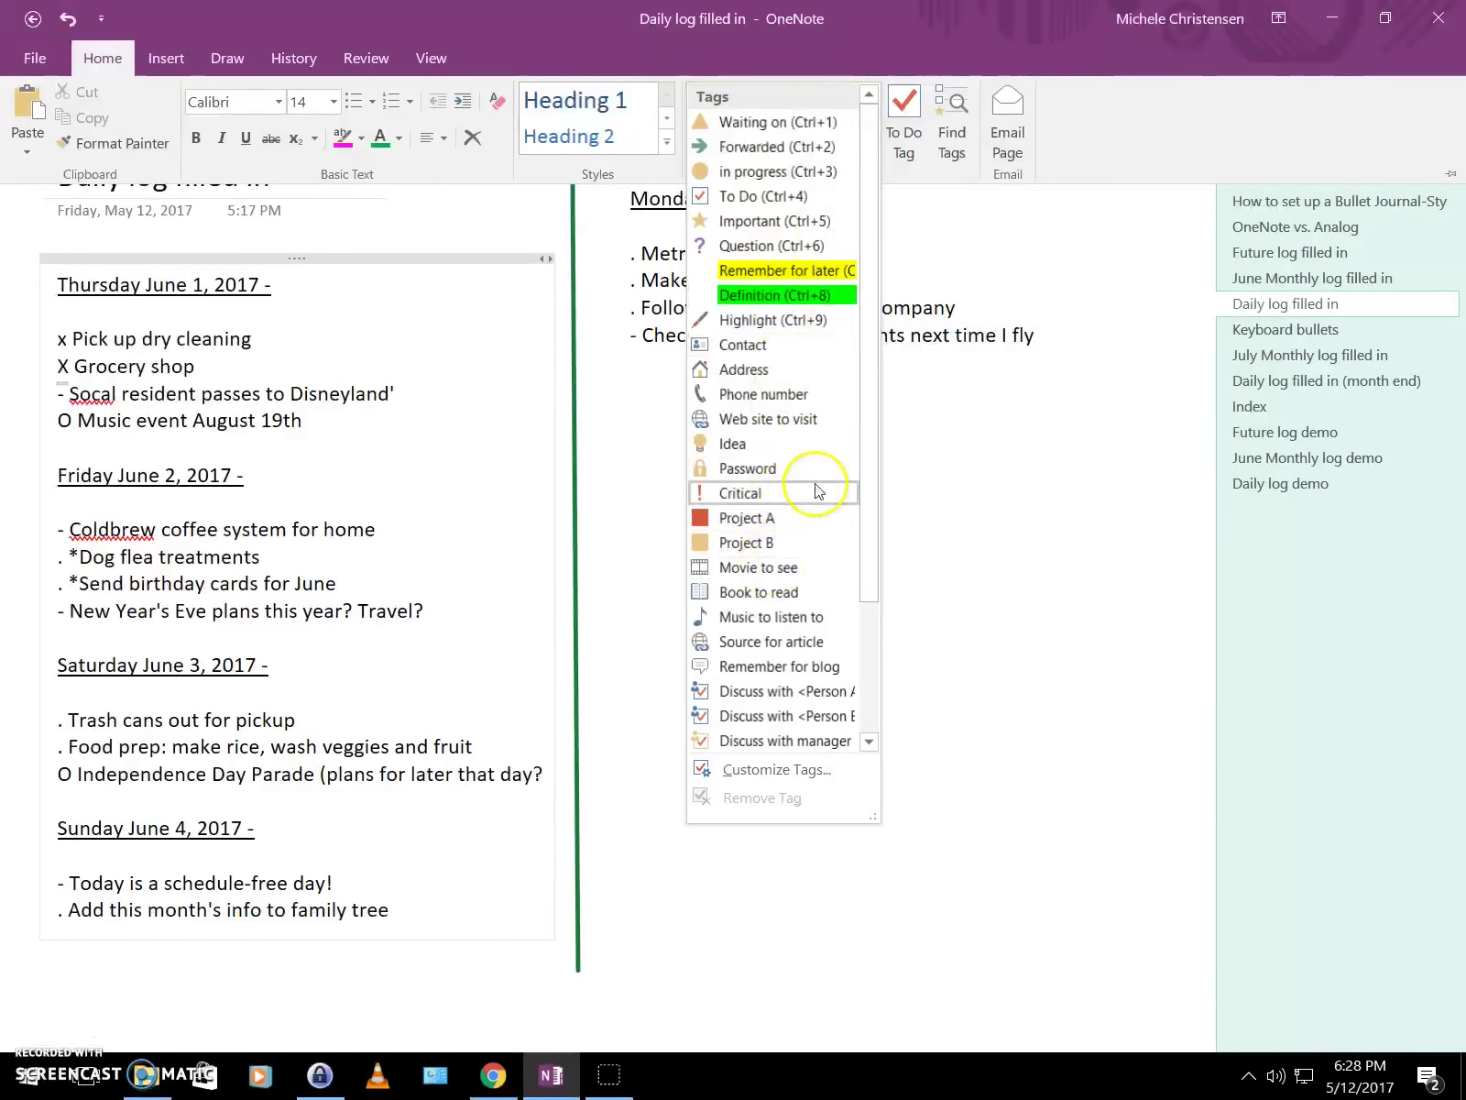
left_click_drag(874, 462, 861, 343)
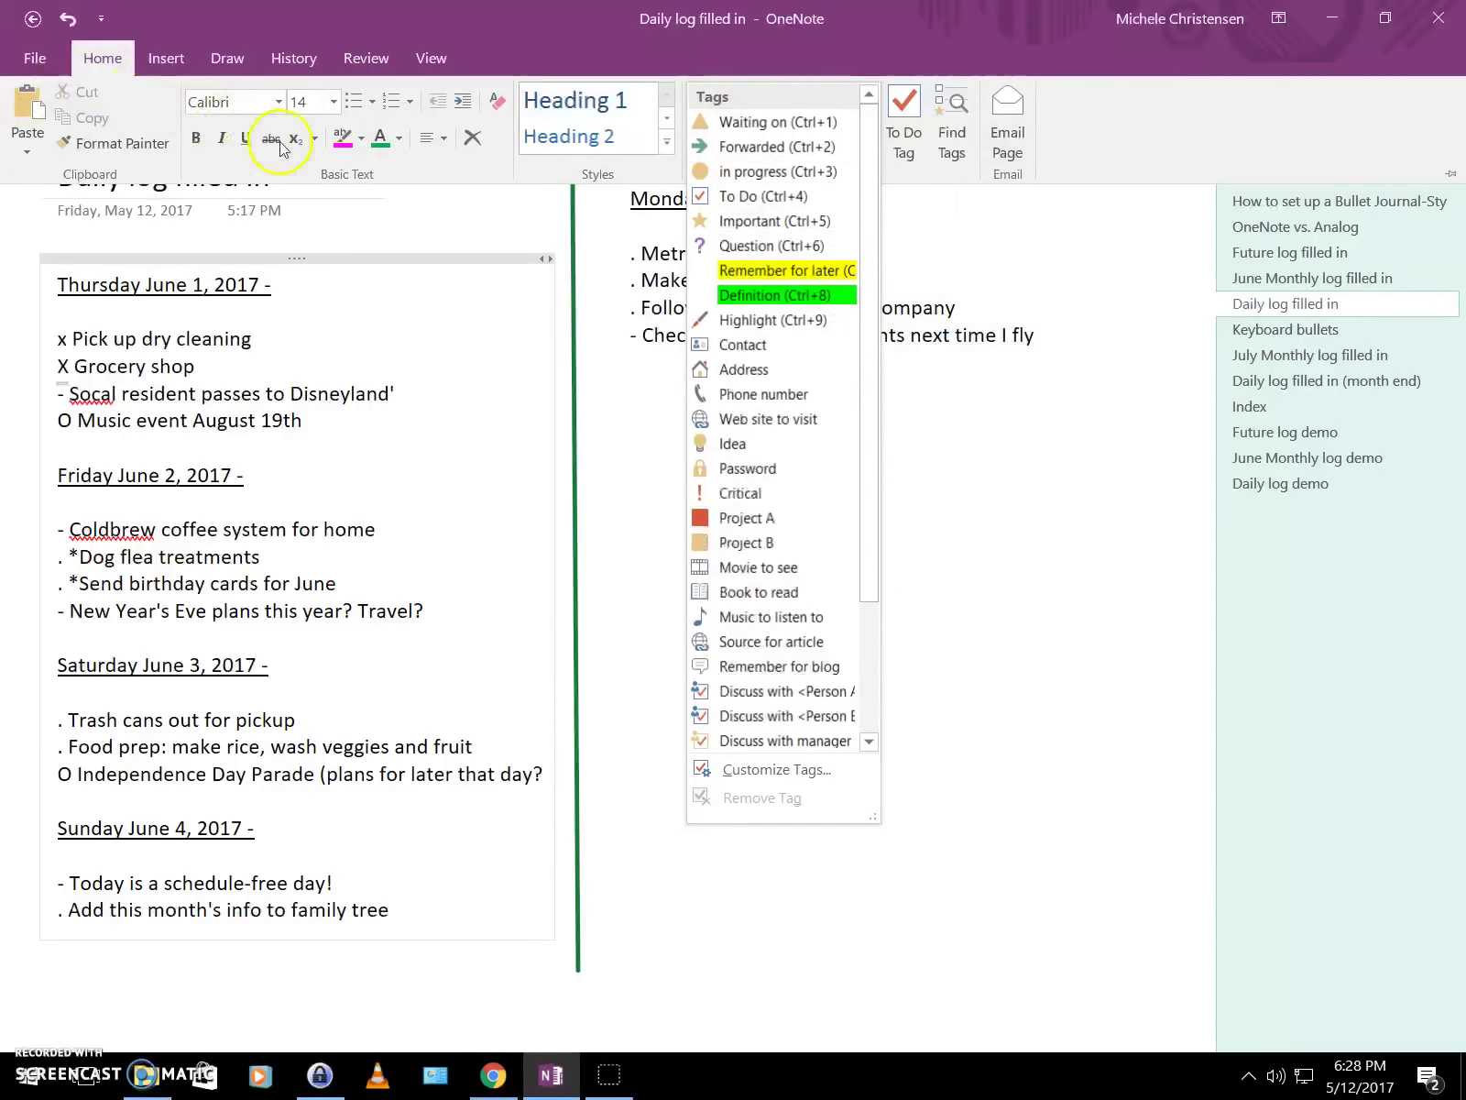
left_click(373, 101)
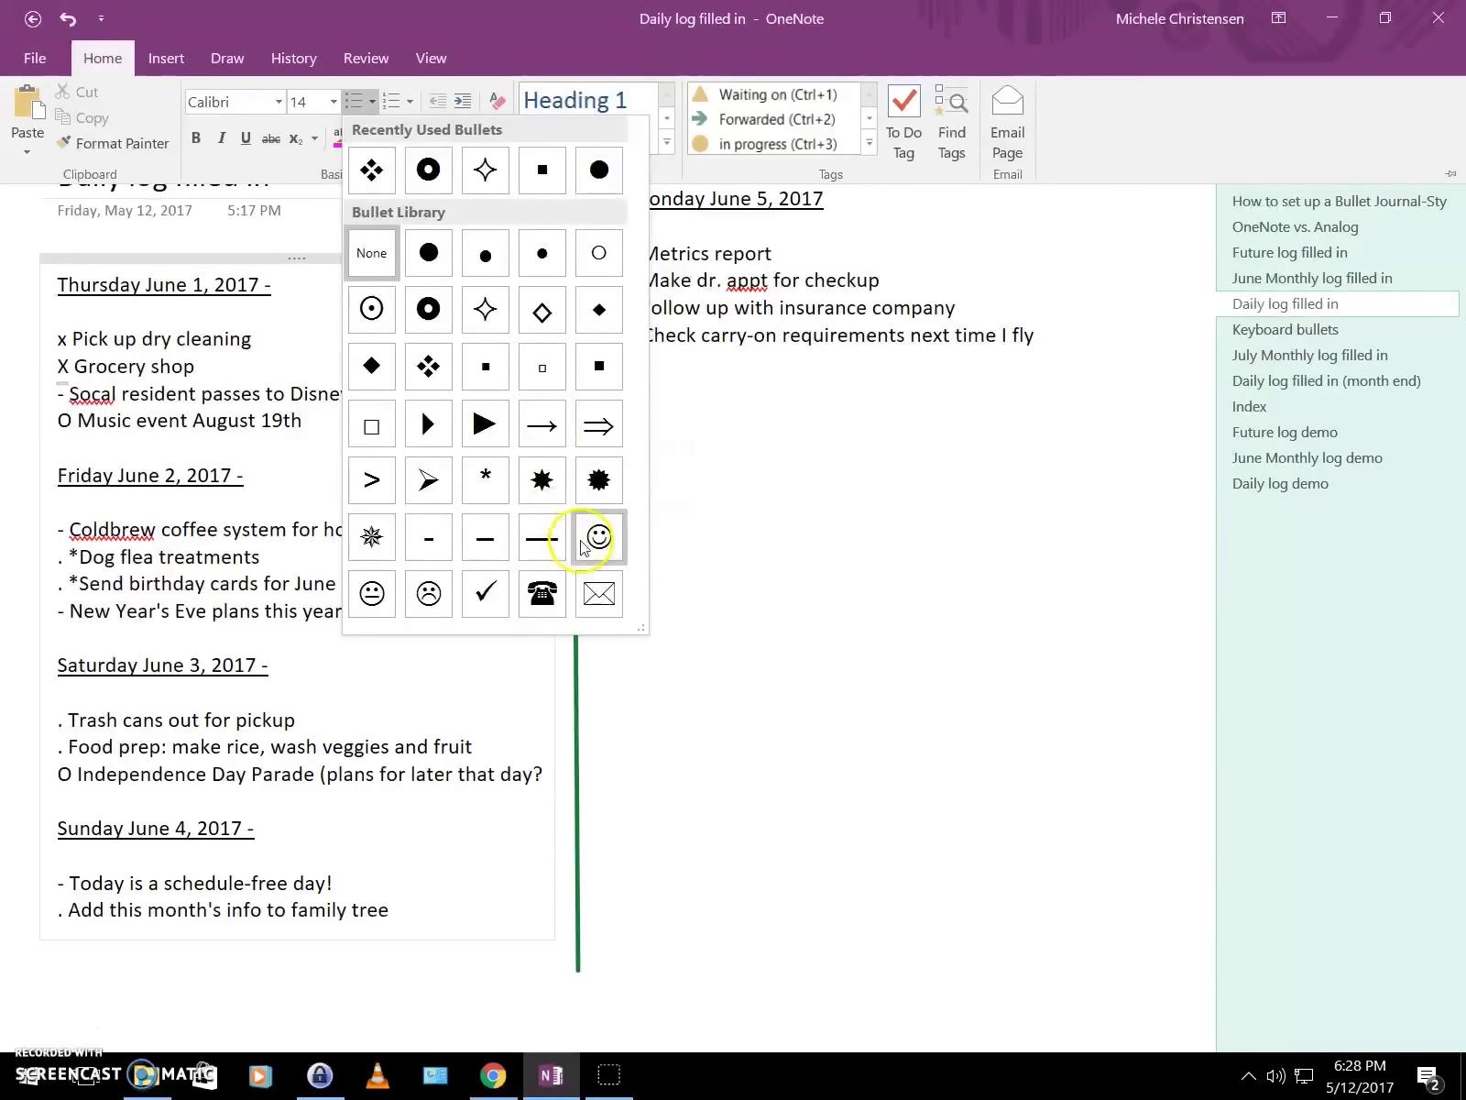
left_click(774, 595)
left_click(611, 397)
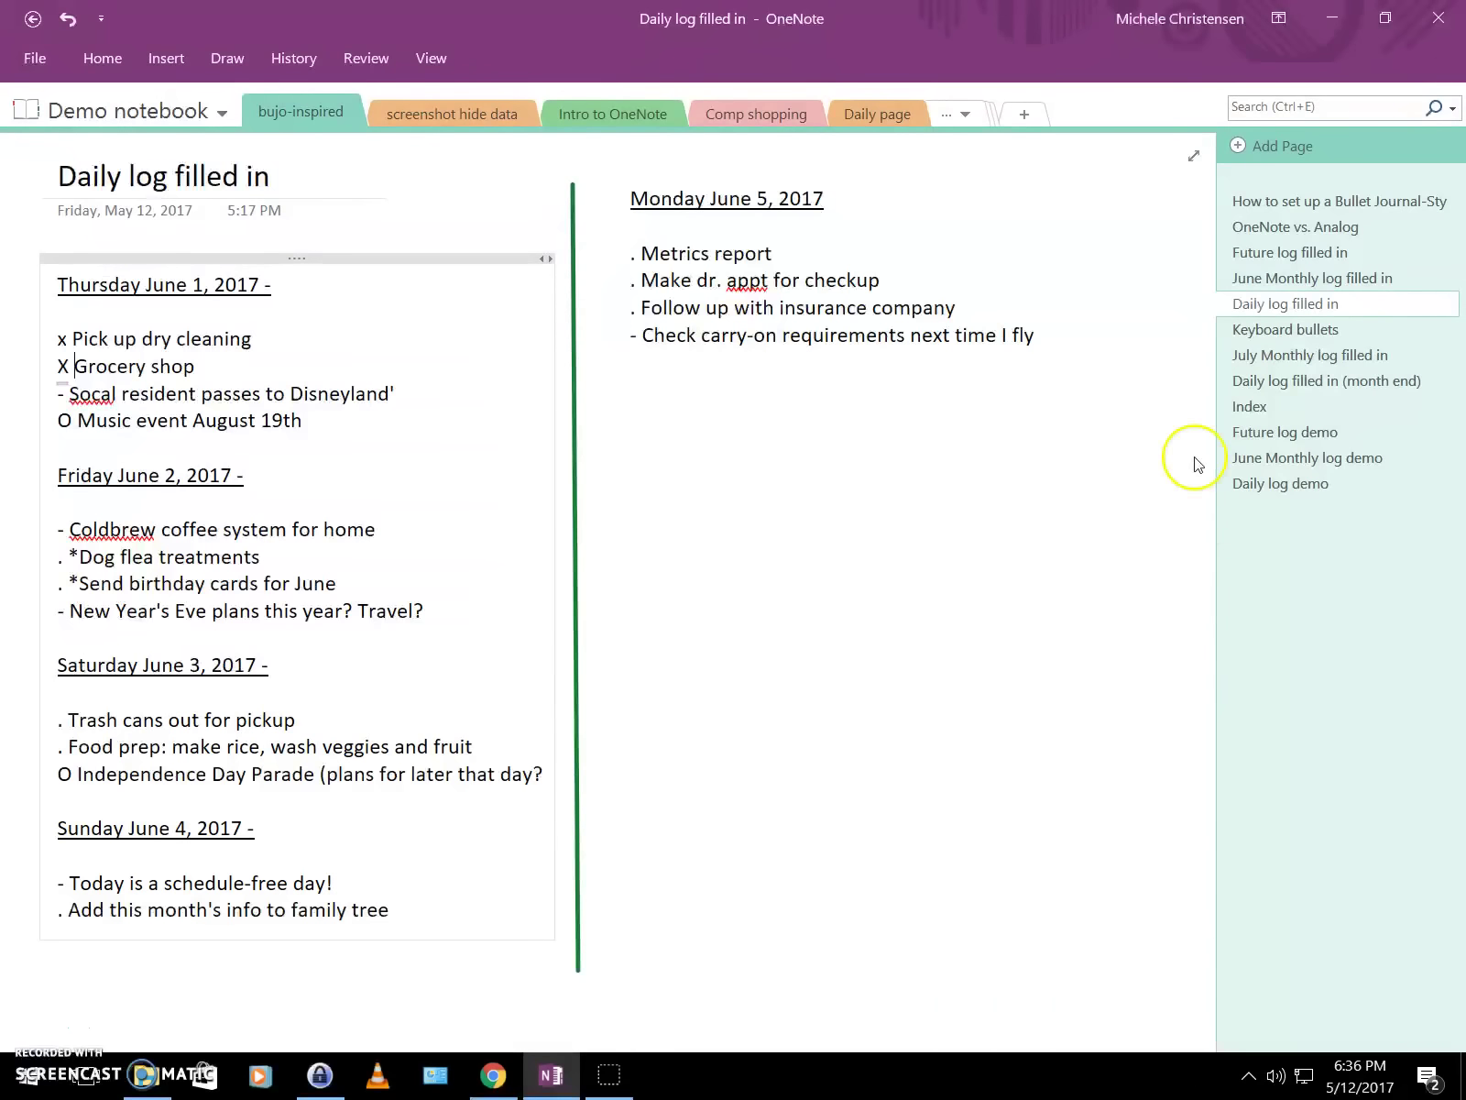
Review the calendar and July tasks on the July Monthly log filled in page, then return to the Daily log filled in page.
left_click(1269, 357)
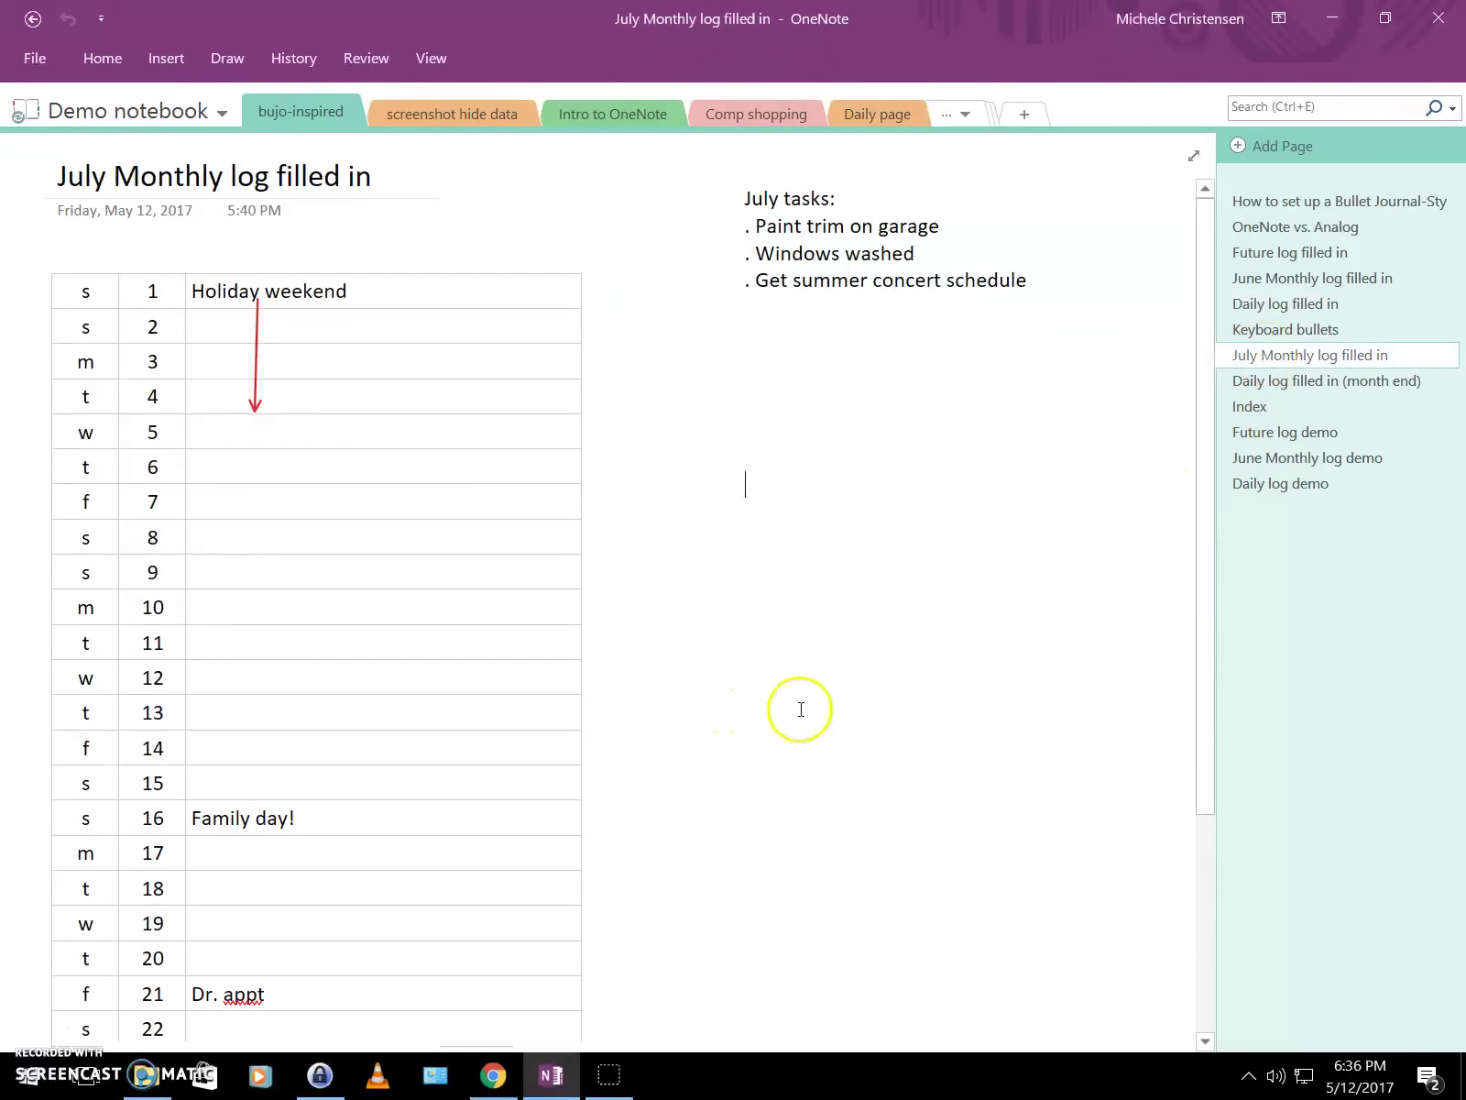
left_click_drag(1204, 369, 1211, 294)
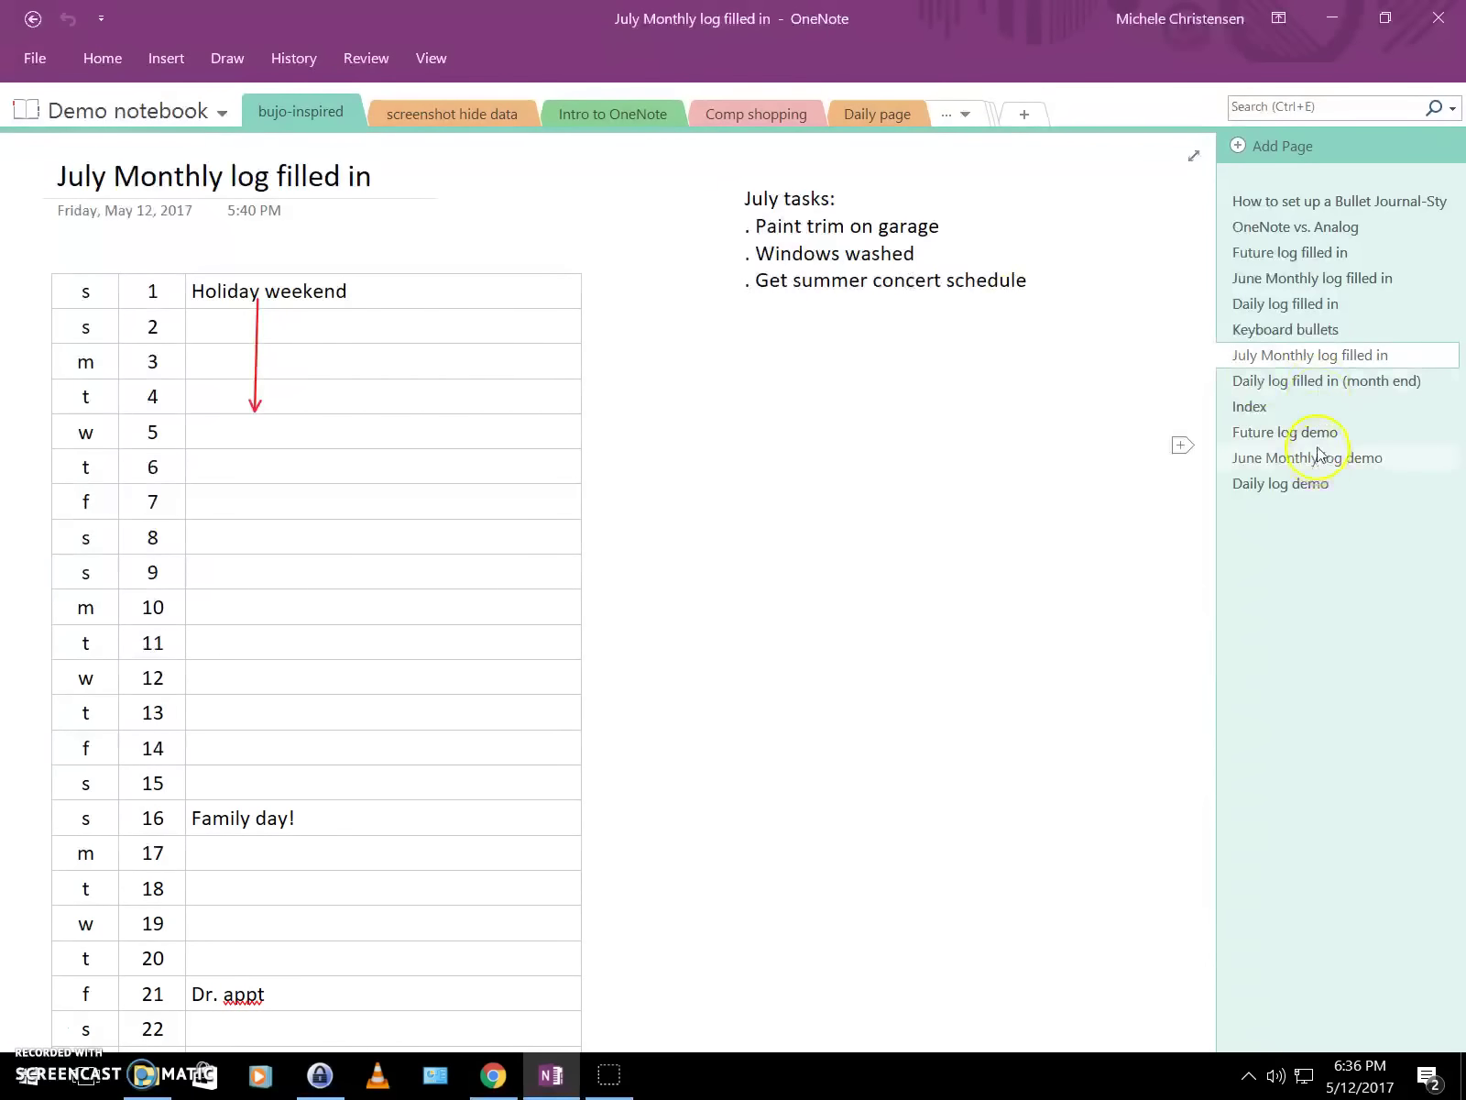
left_click(1321, 304)
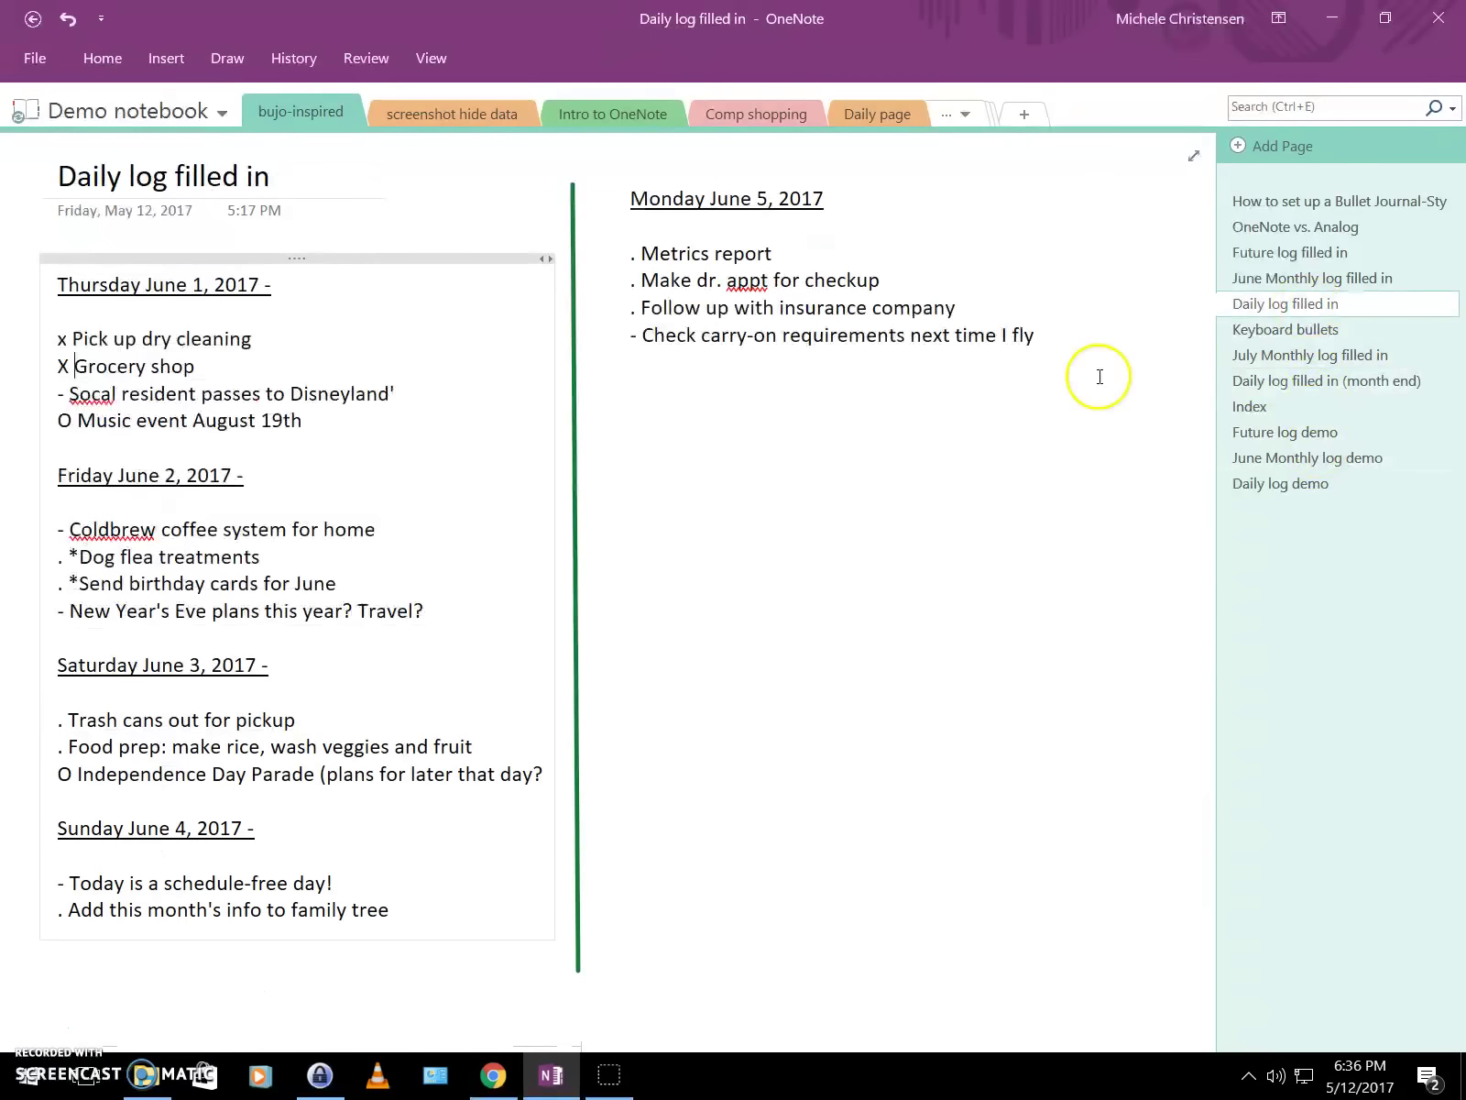
On the Daily log filled in (month end) page, replace the dot before "Add this month's info to family tree" with >.
left_click(1323, 382)
left_click(1032, 514)
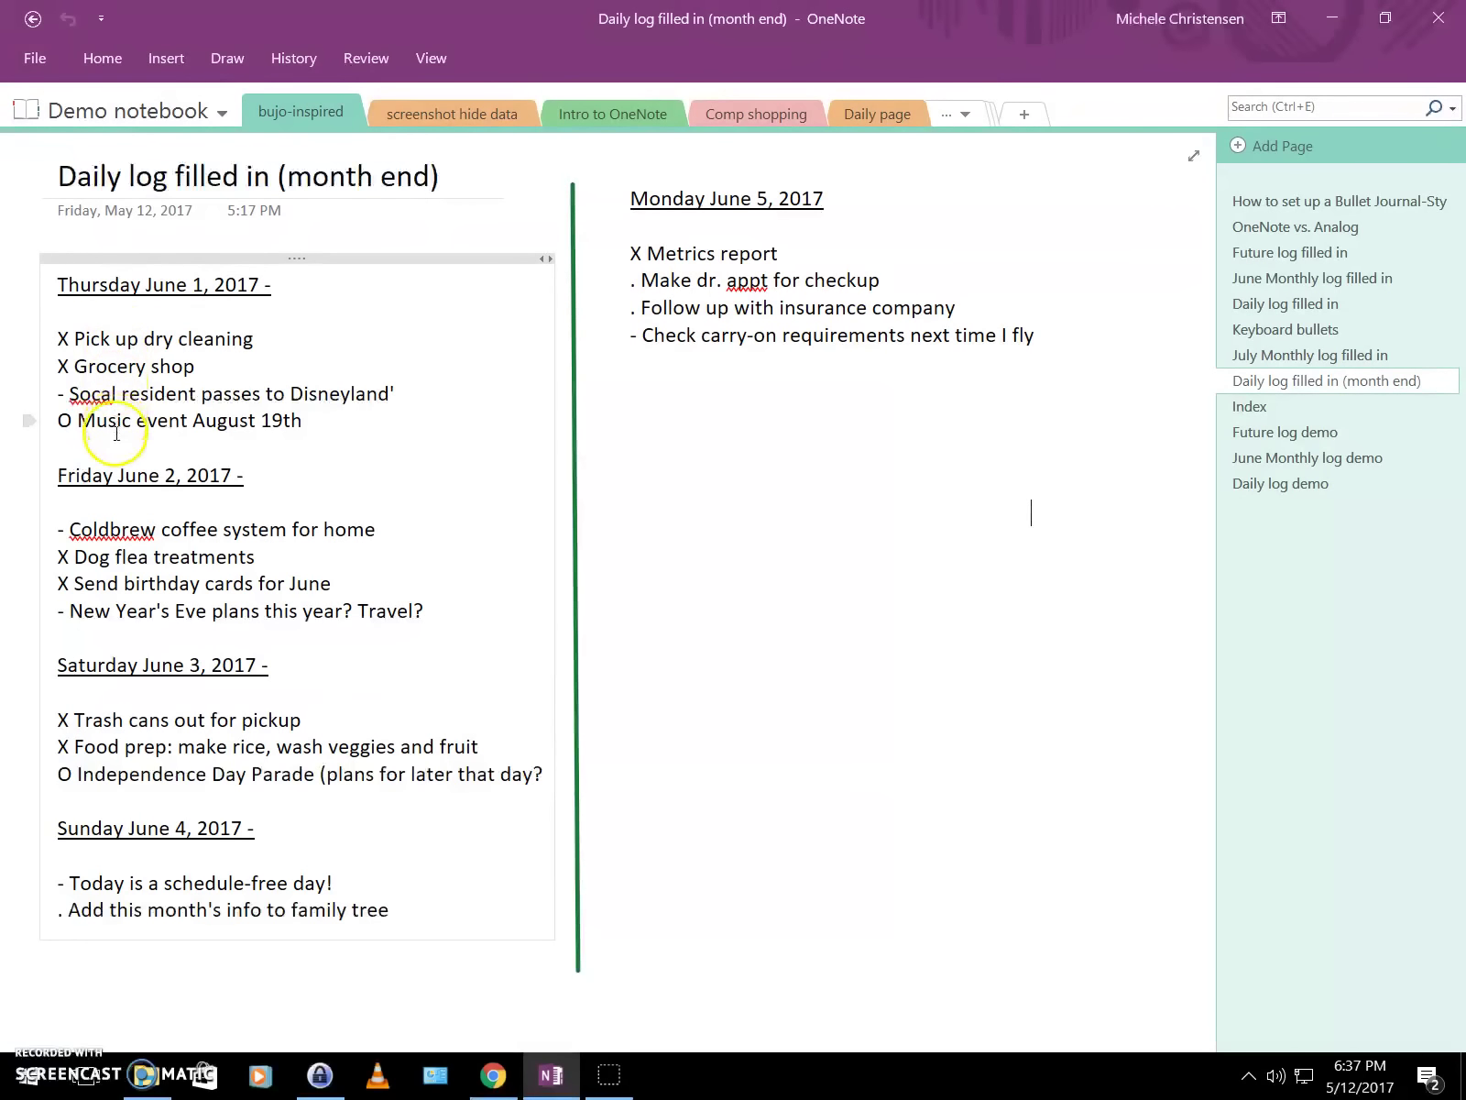
left_click(70, 910)
key("BackSpace")
key("BackSpace")
type(".")
key("BackSpace")
type(">")
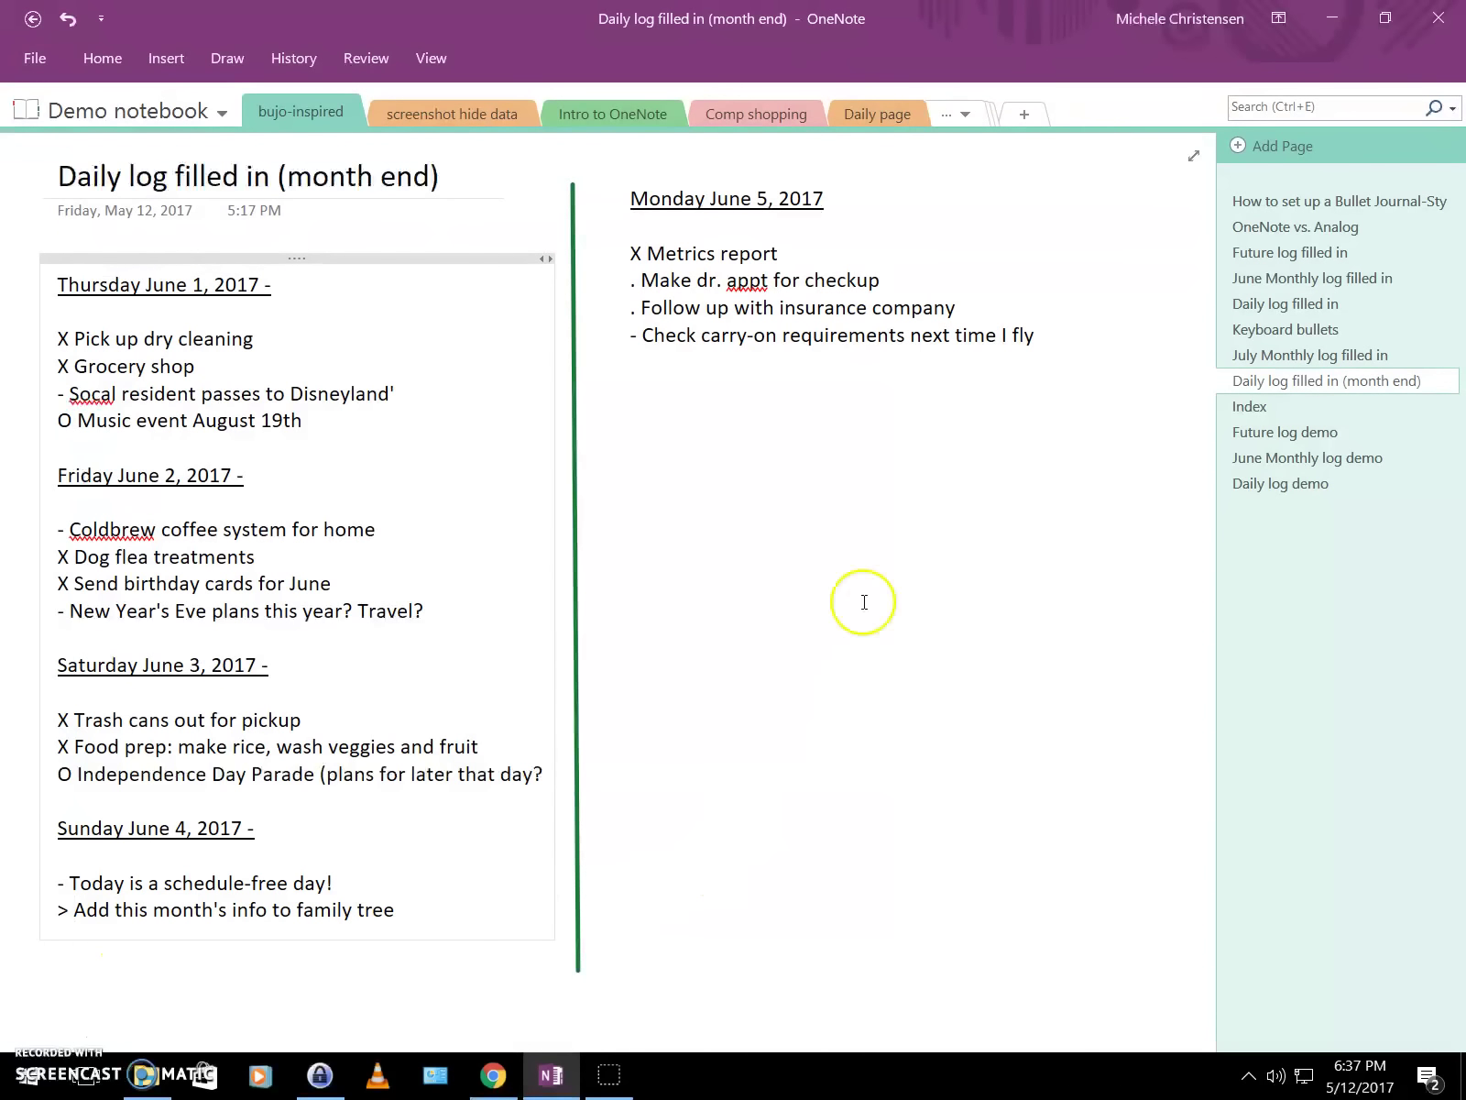
Add ". Add June data to family tree" at the end of the July tasks on the July Monthly log filled in page.
left_click(1237, 357)
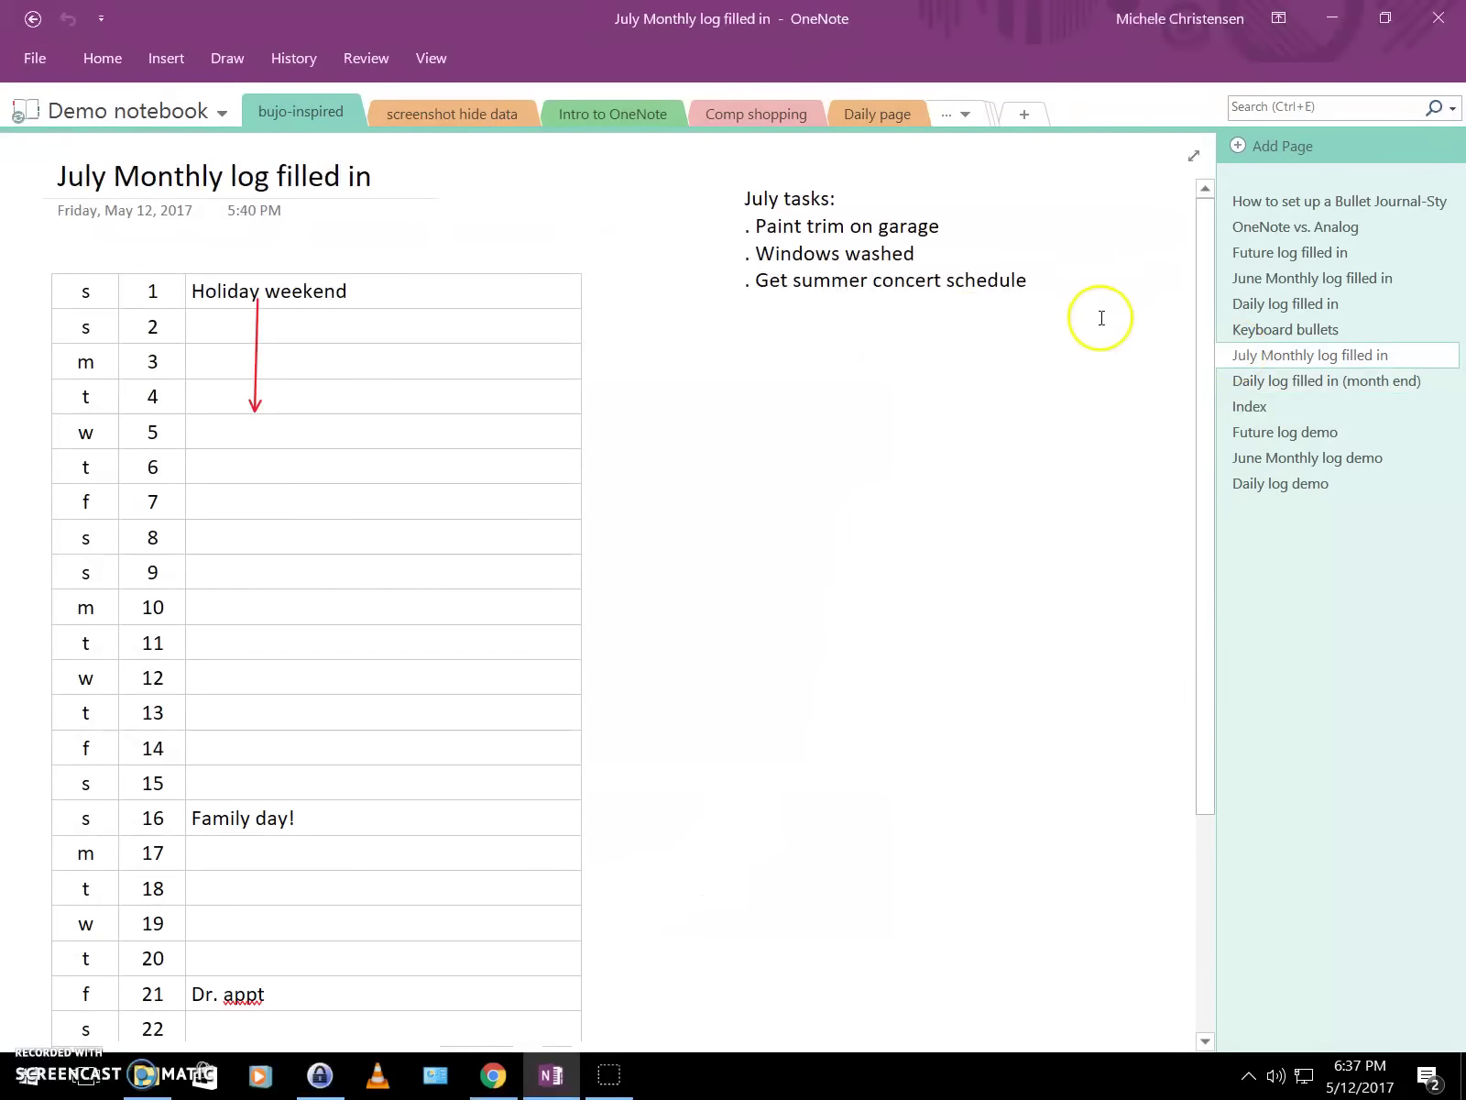
left_click(1050, 280)
key("Return")
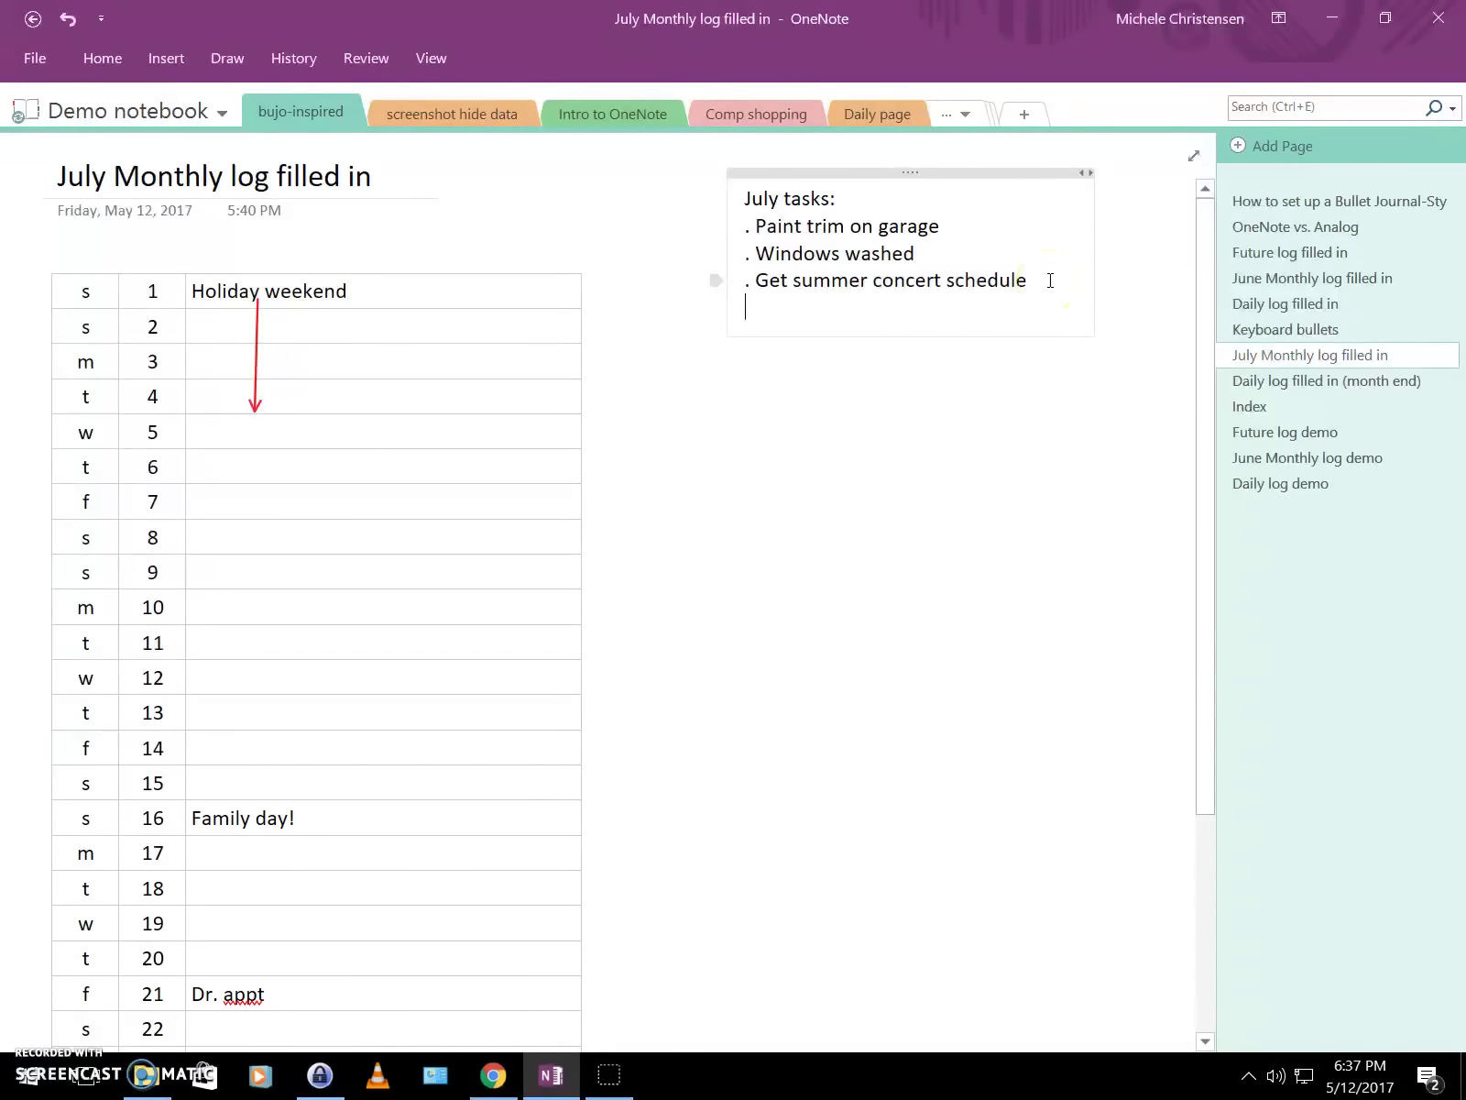
type(". ")
type("Add j")
type("une da")
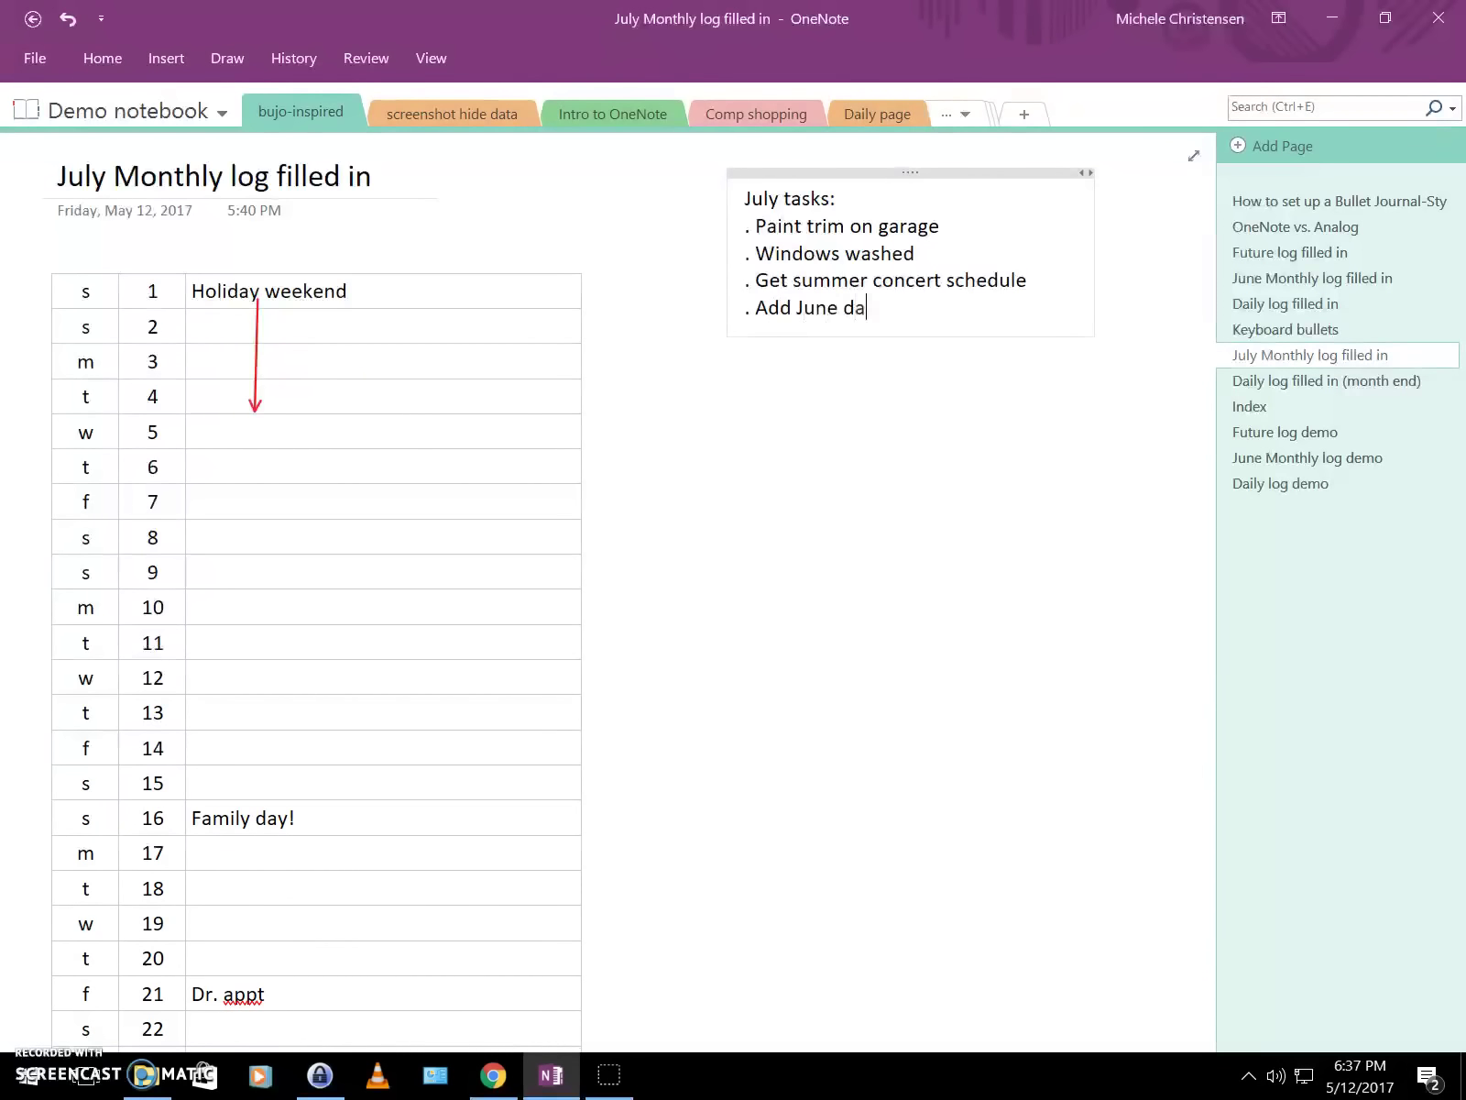
type("ta to family tree")
On the Daily log filled in (month end) page, replace the dot before "Make dr. appt for checkup" with >.
left_click(1274, 380)
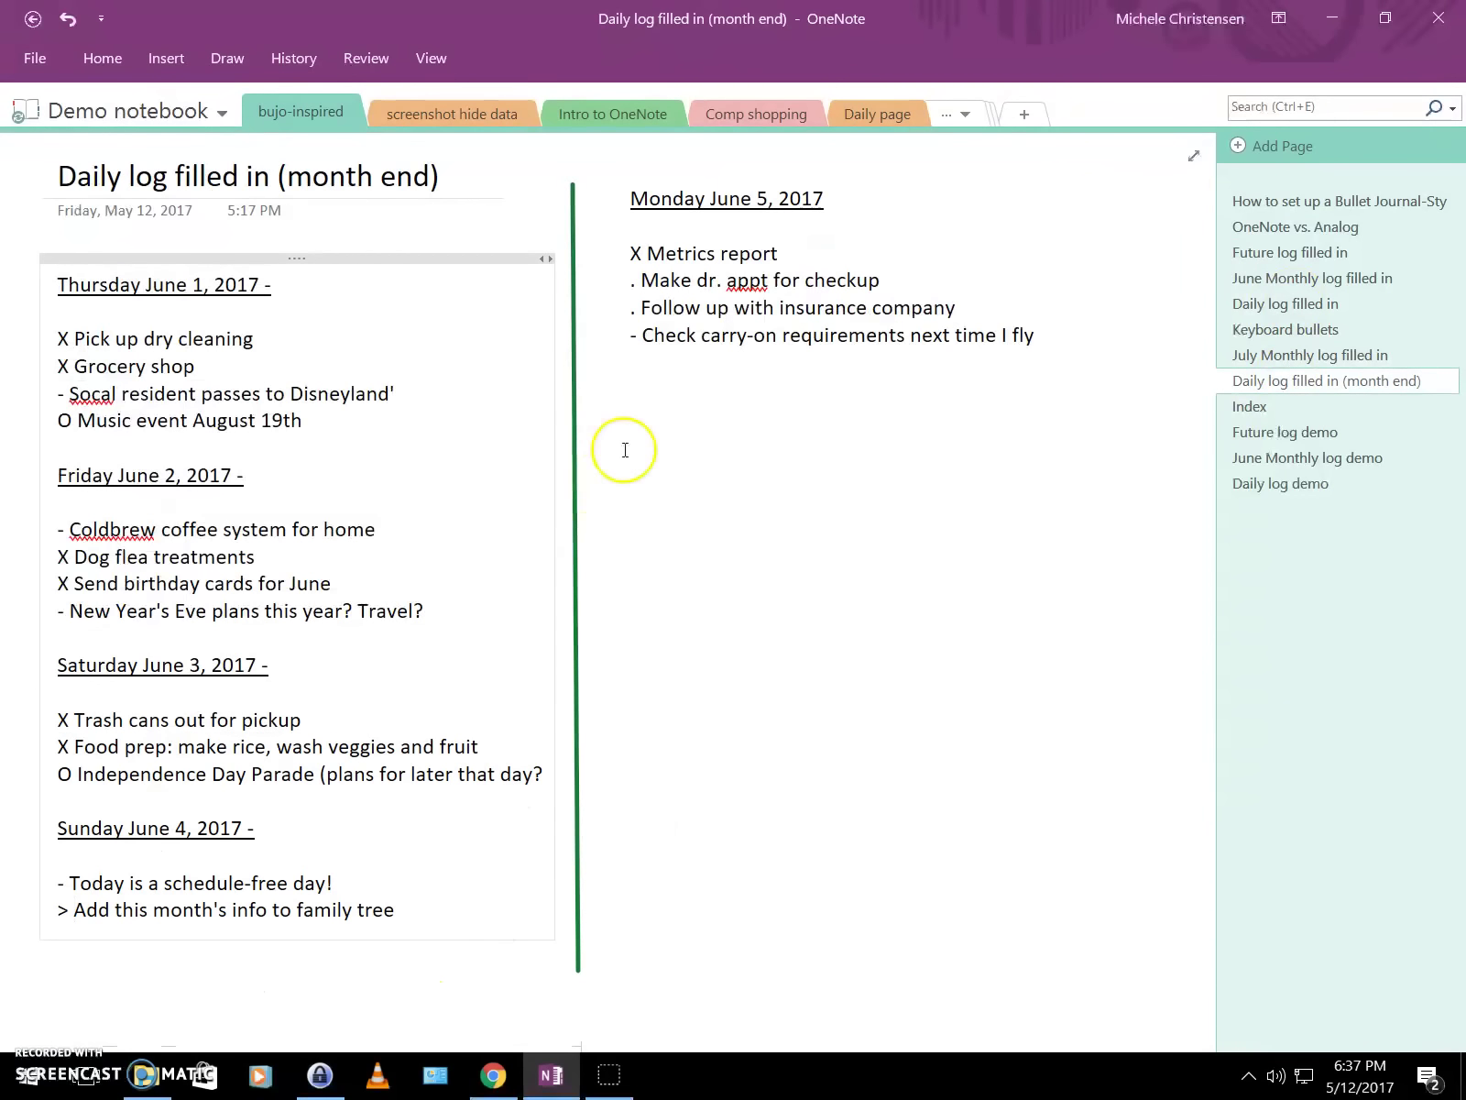
left_click(642, 280)
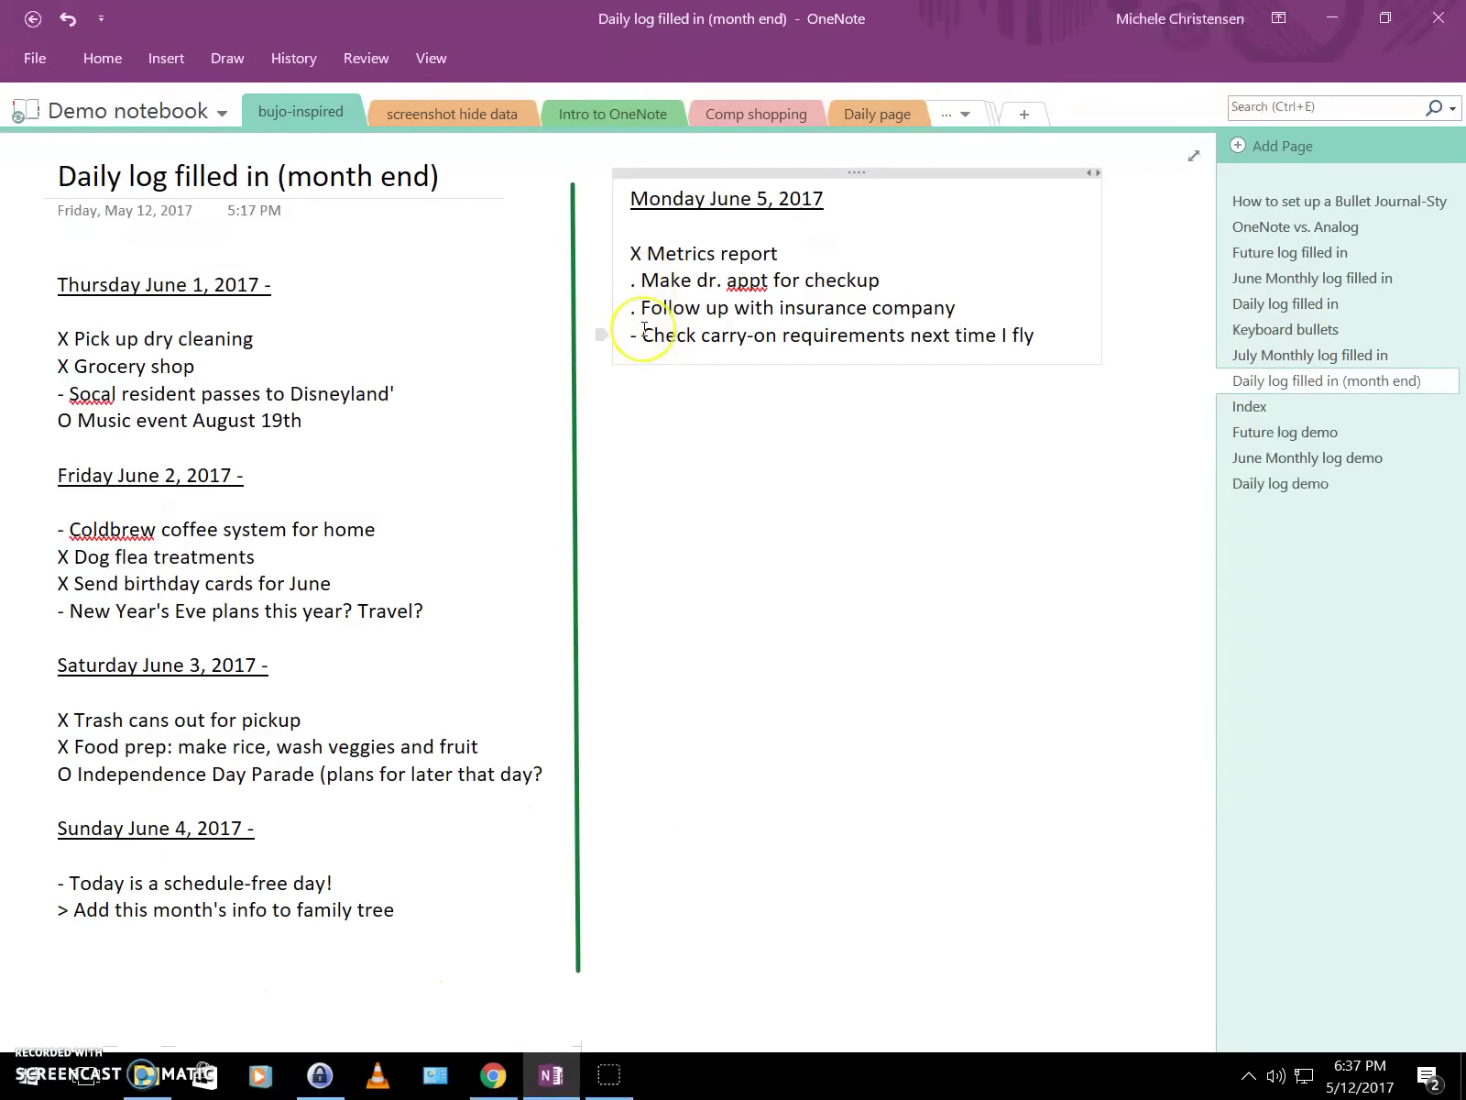
key("BackSpace")
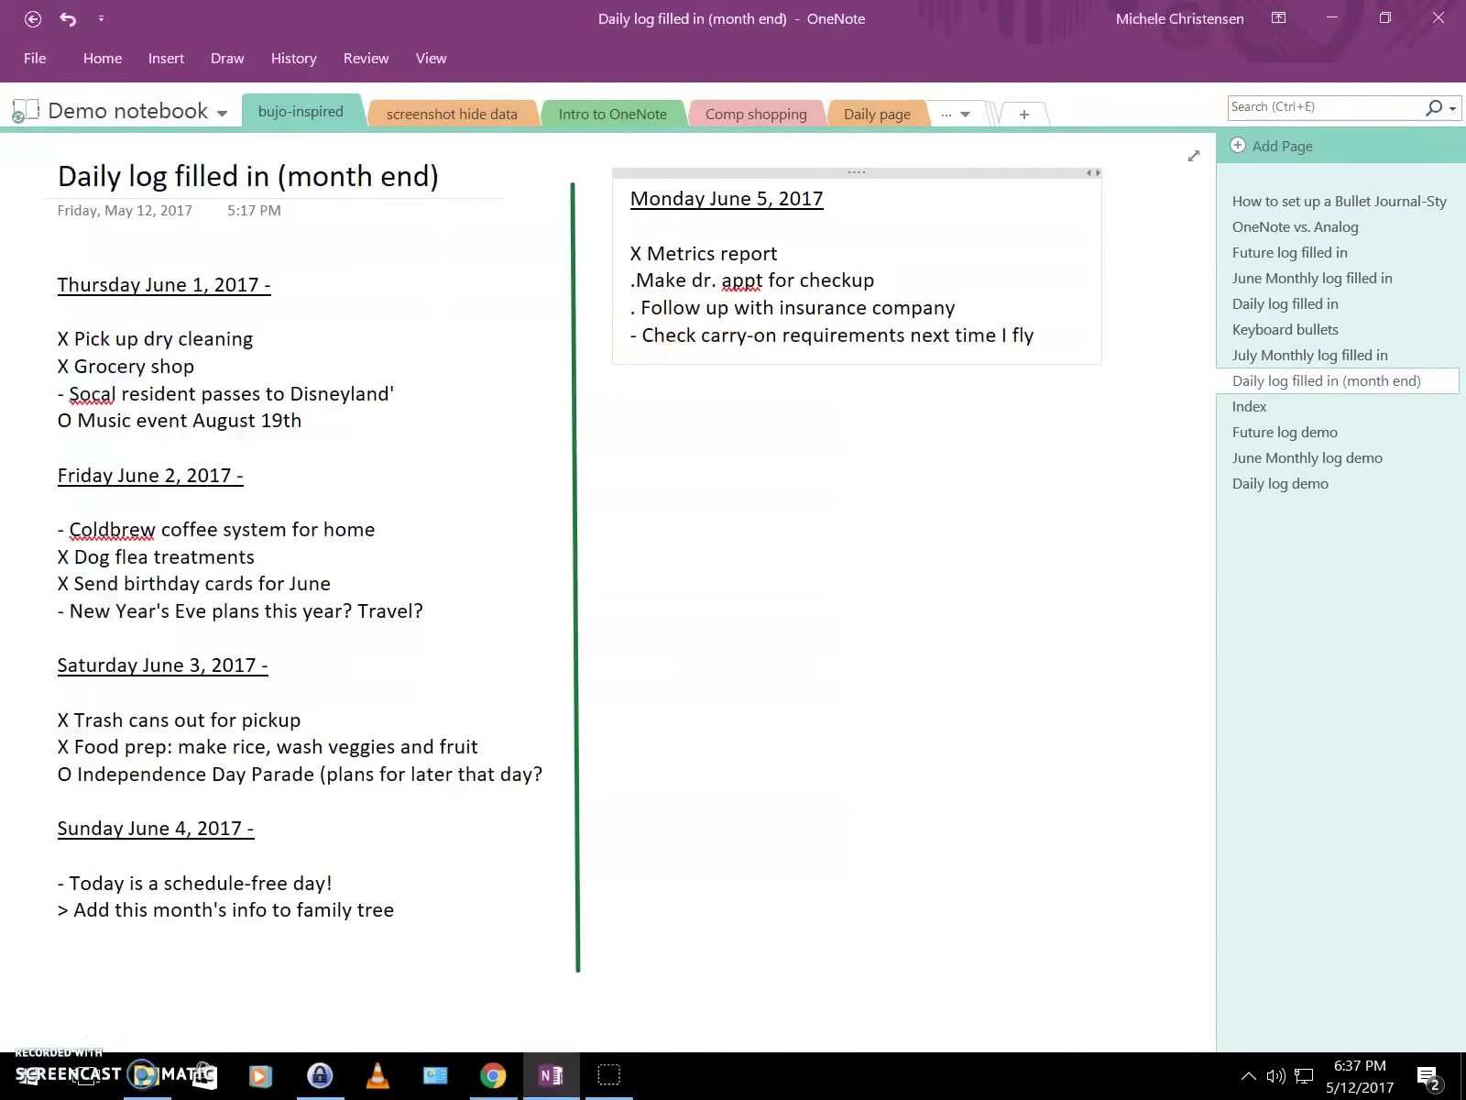
key("BackSpace")
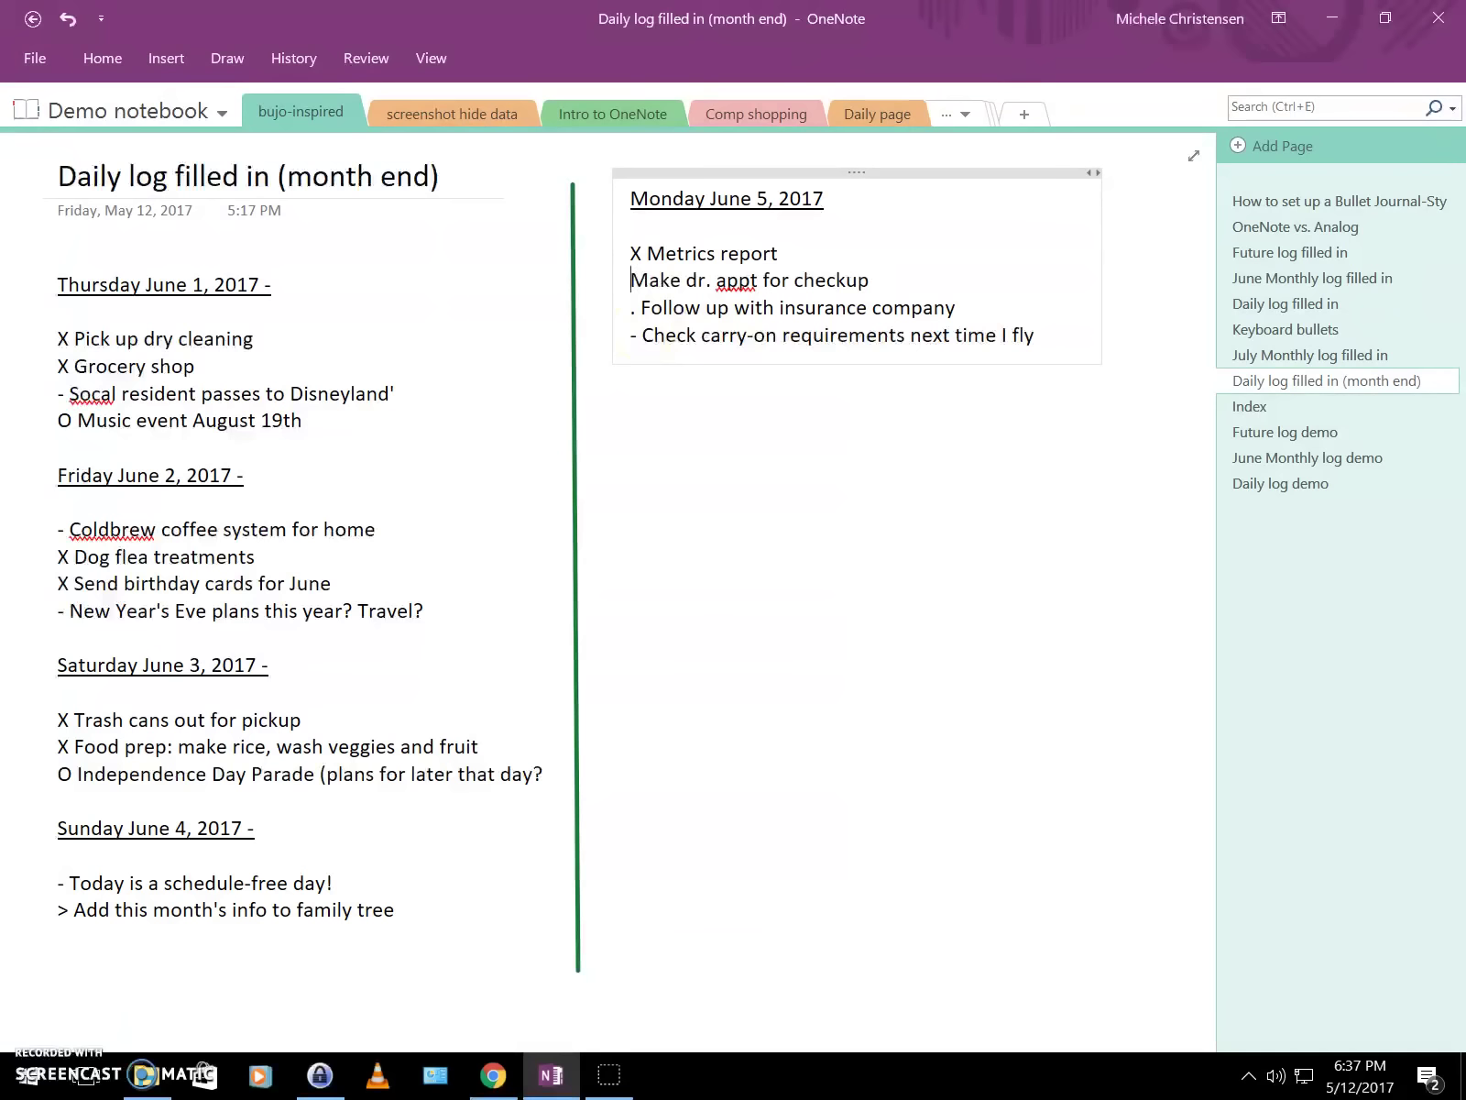
type(">")
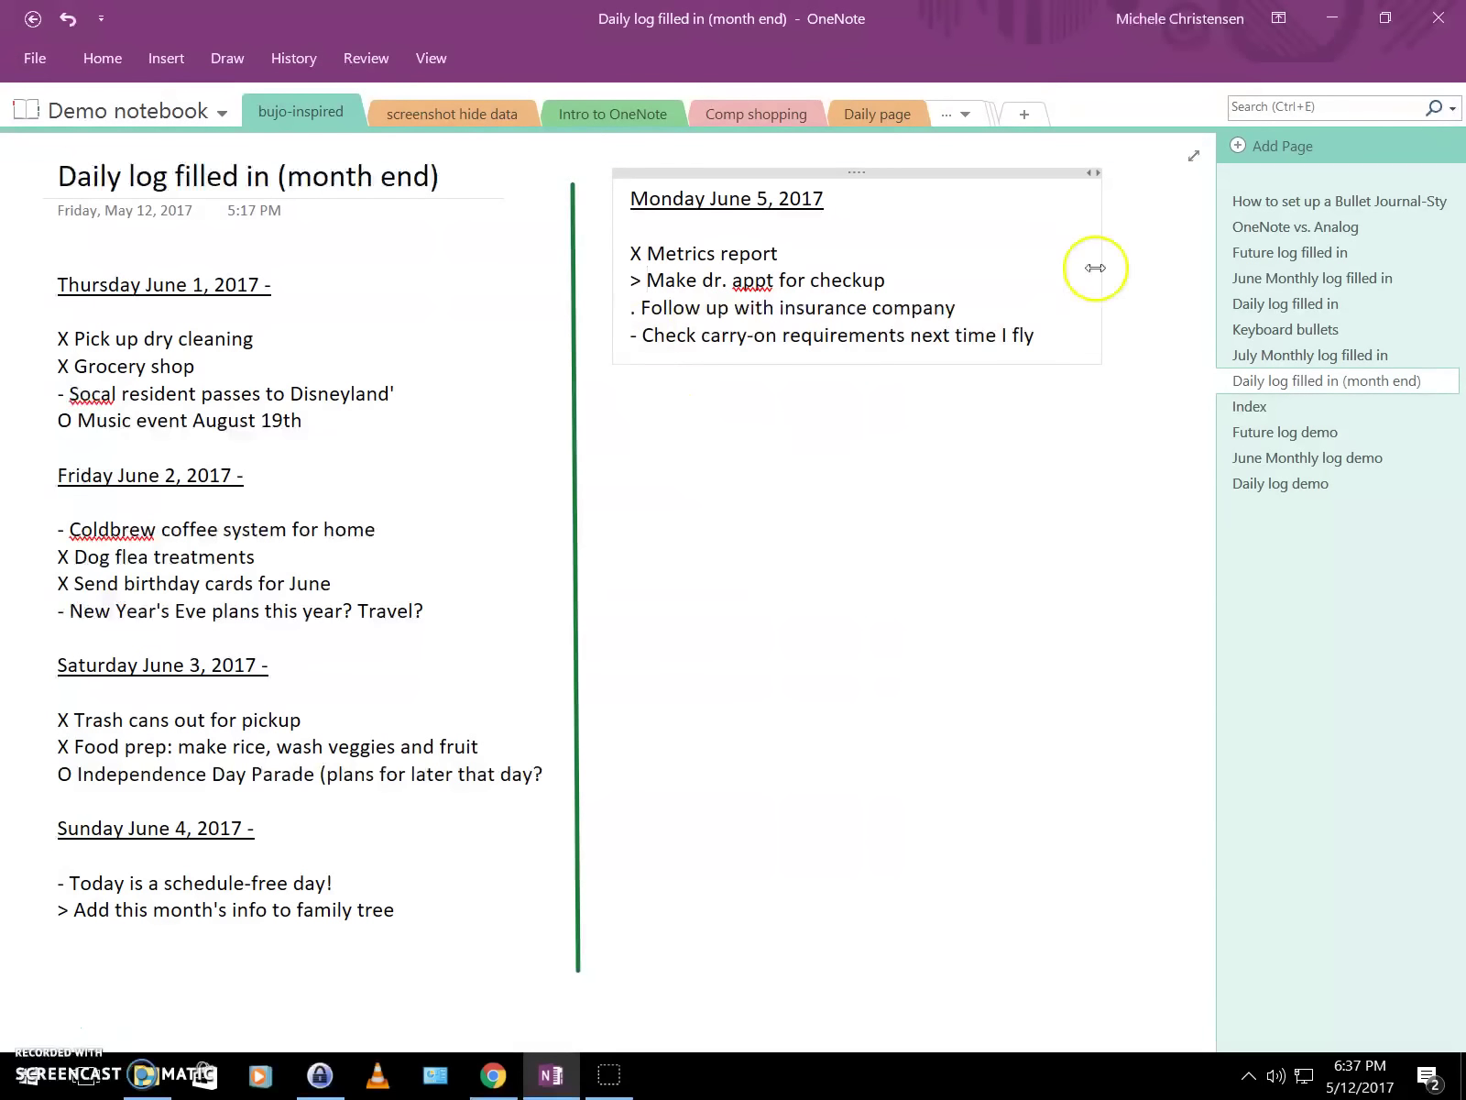
Add ". Make Dr. appt for checkup" to the end of the July tasks list on the July Monthly log filled in page.
left_click(1268, 355)
key("Return")
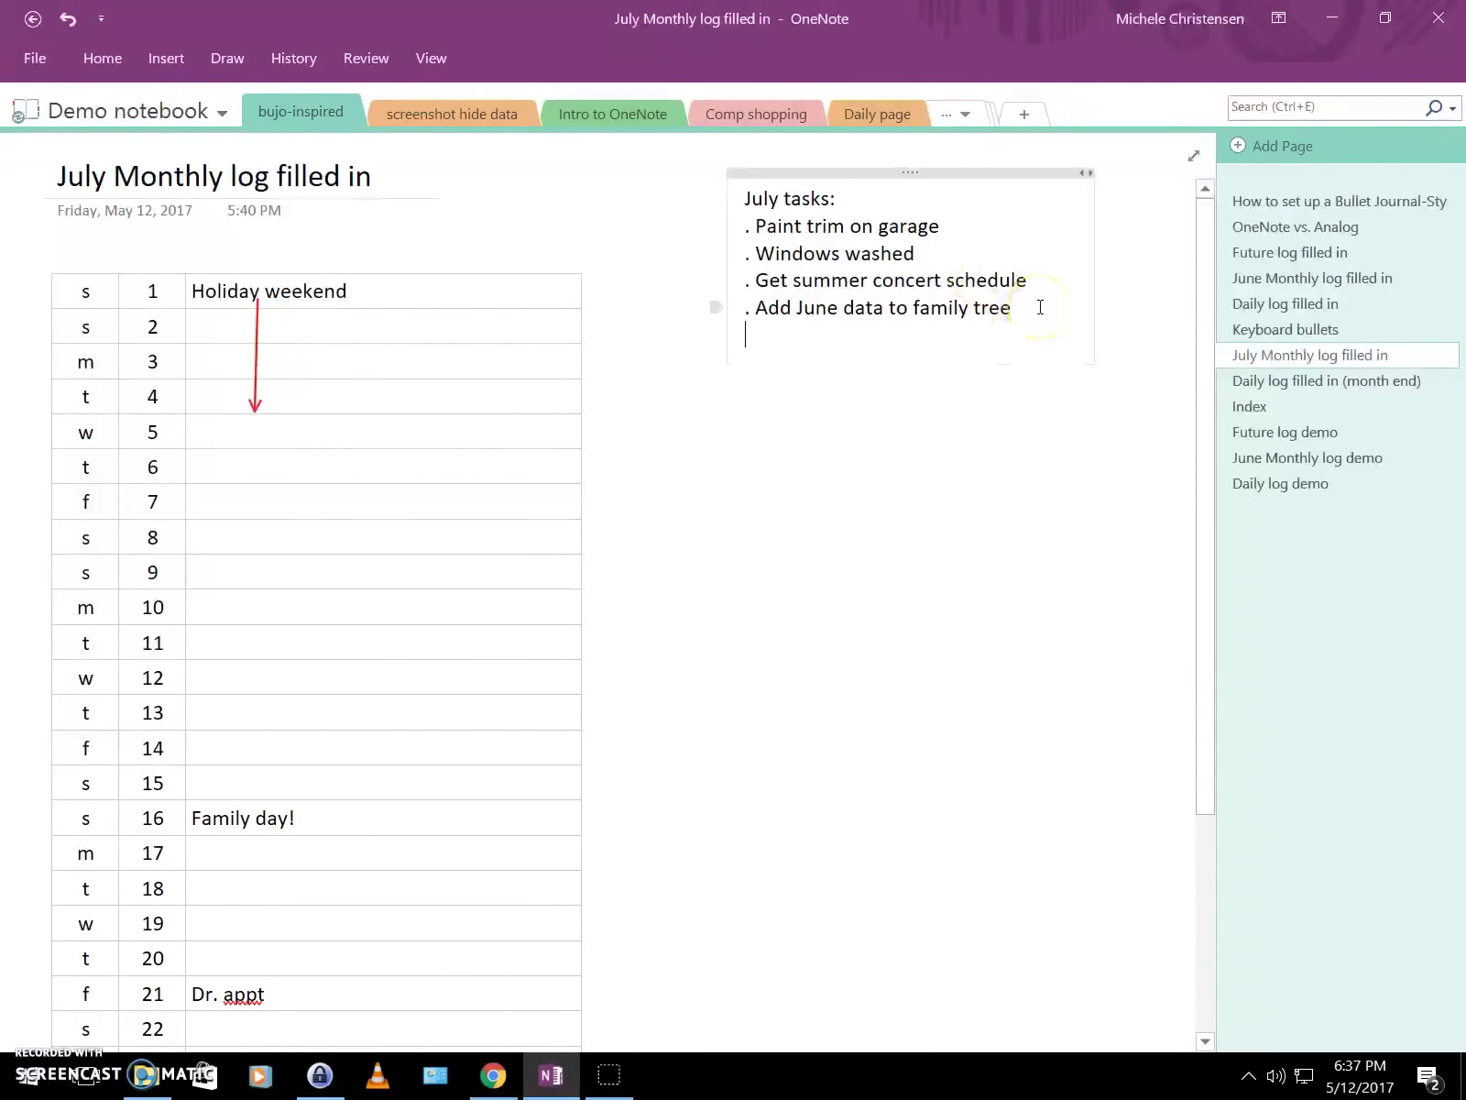
type(". Make d")
key("BackSpace")
type("Dr. appt")
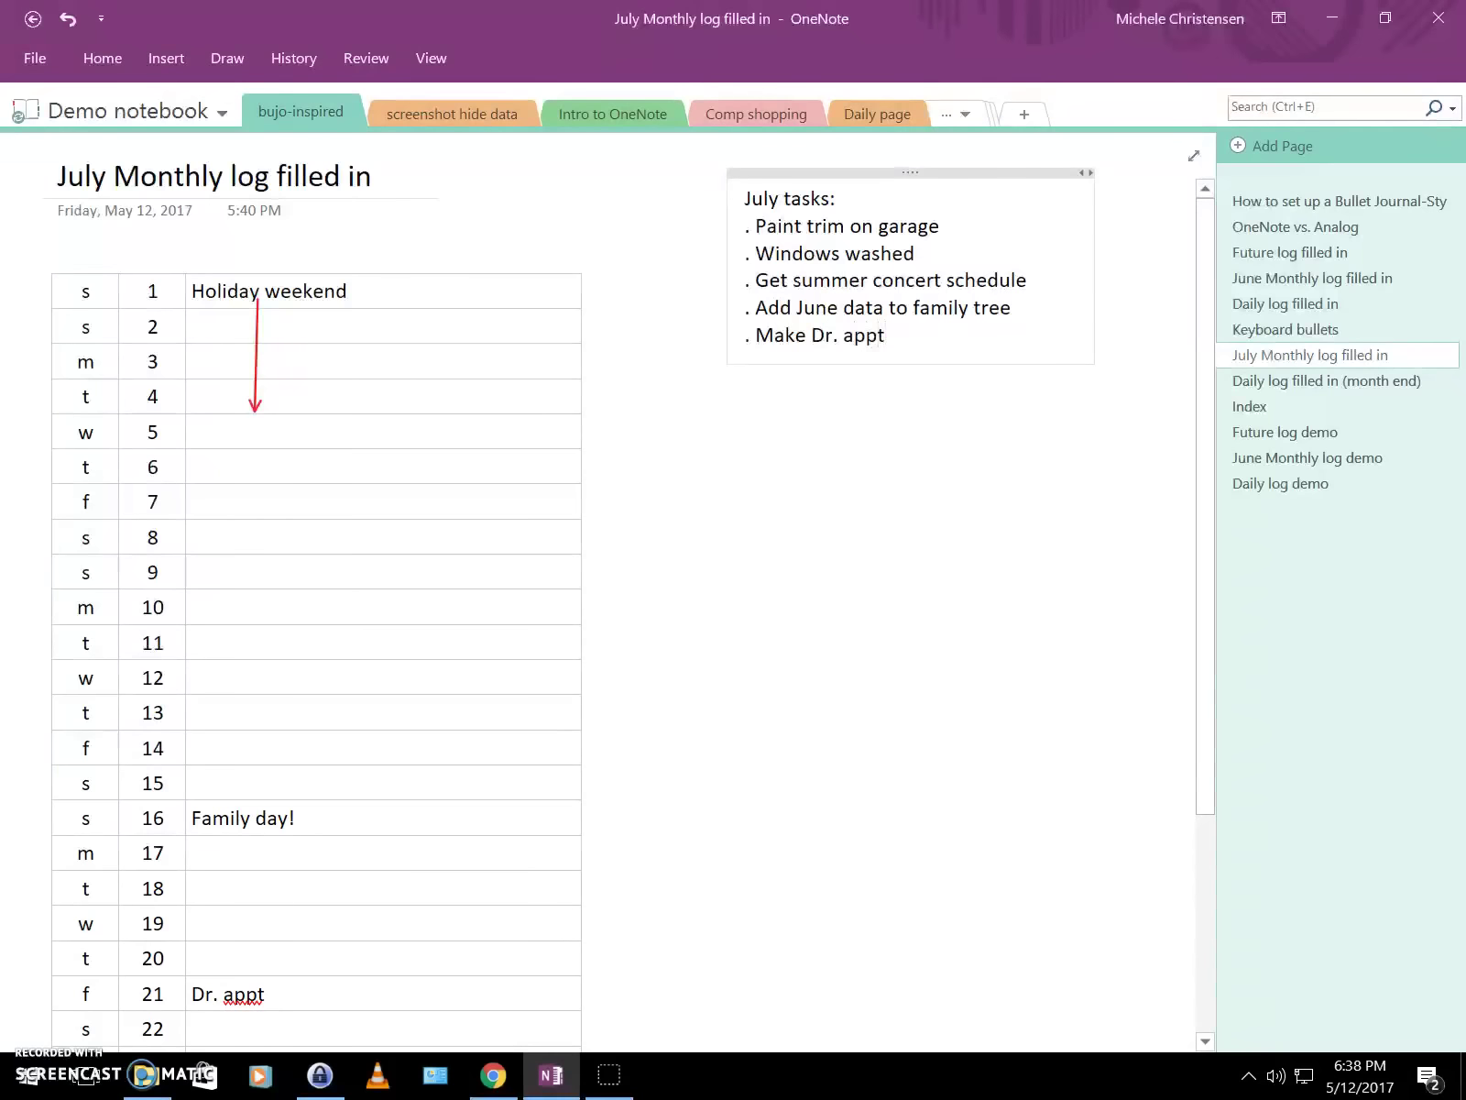
type(" for checkup")
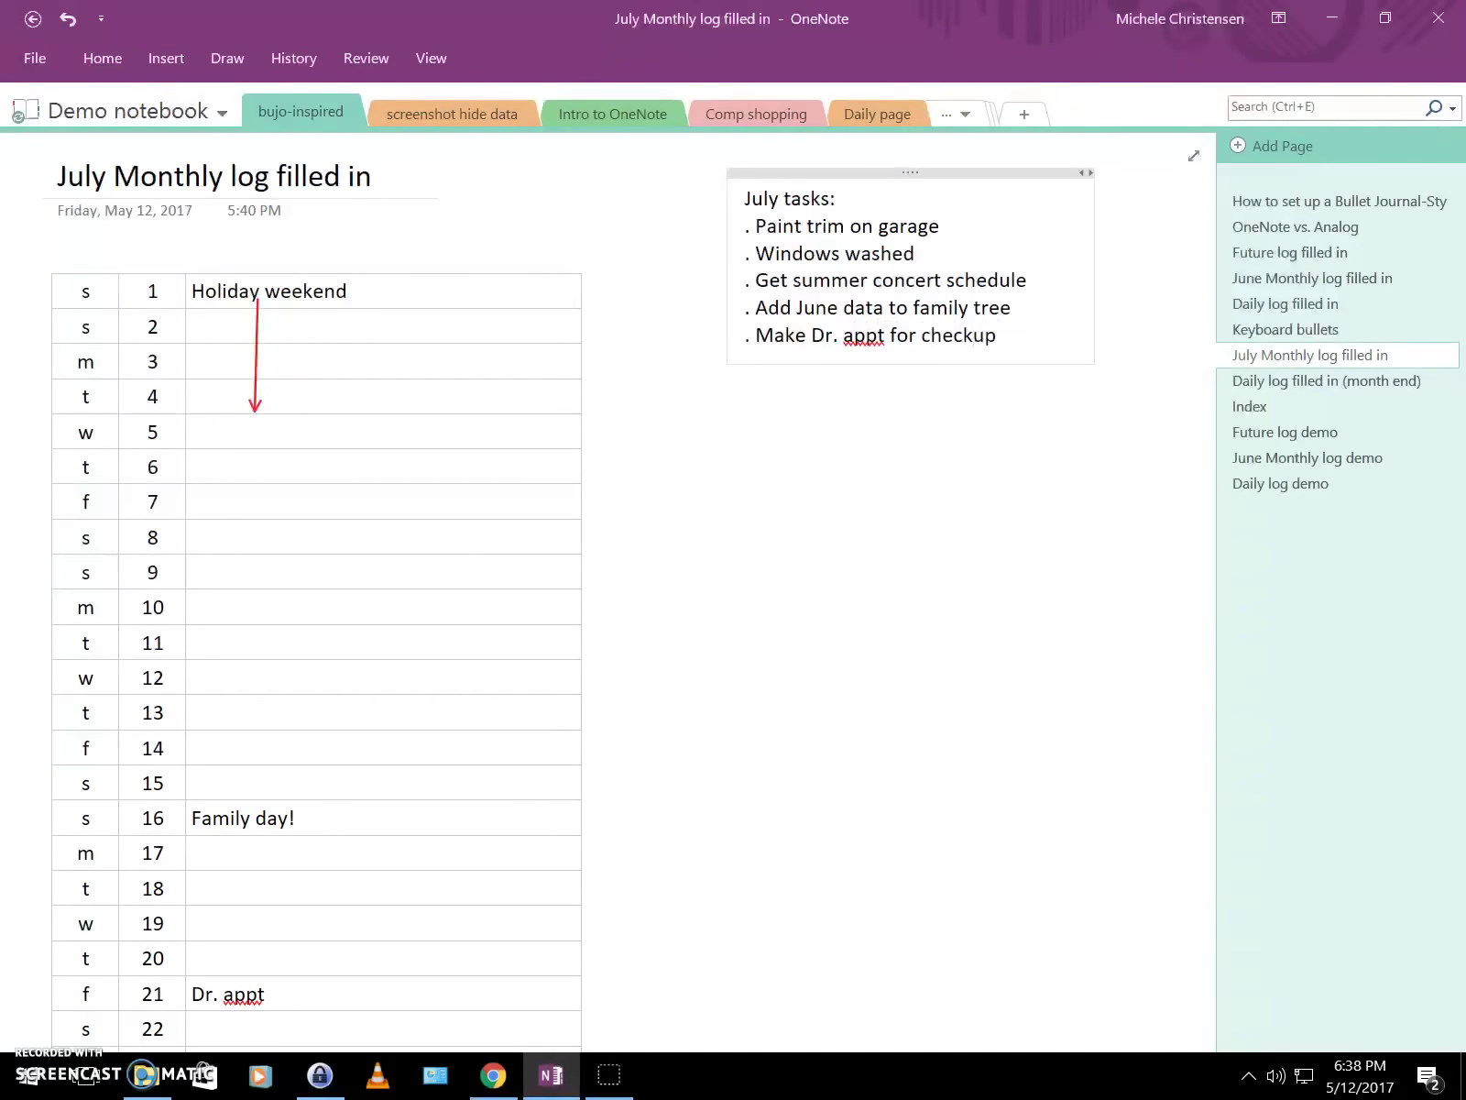
On the Daily log filled in (month end) page, strike through the "Follow up with insurance company" task.
left_click(1267, 382)
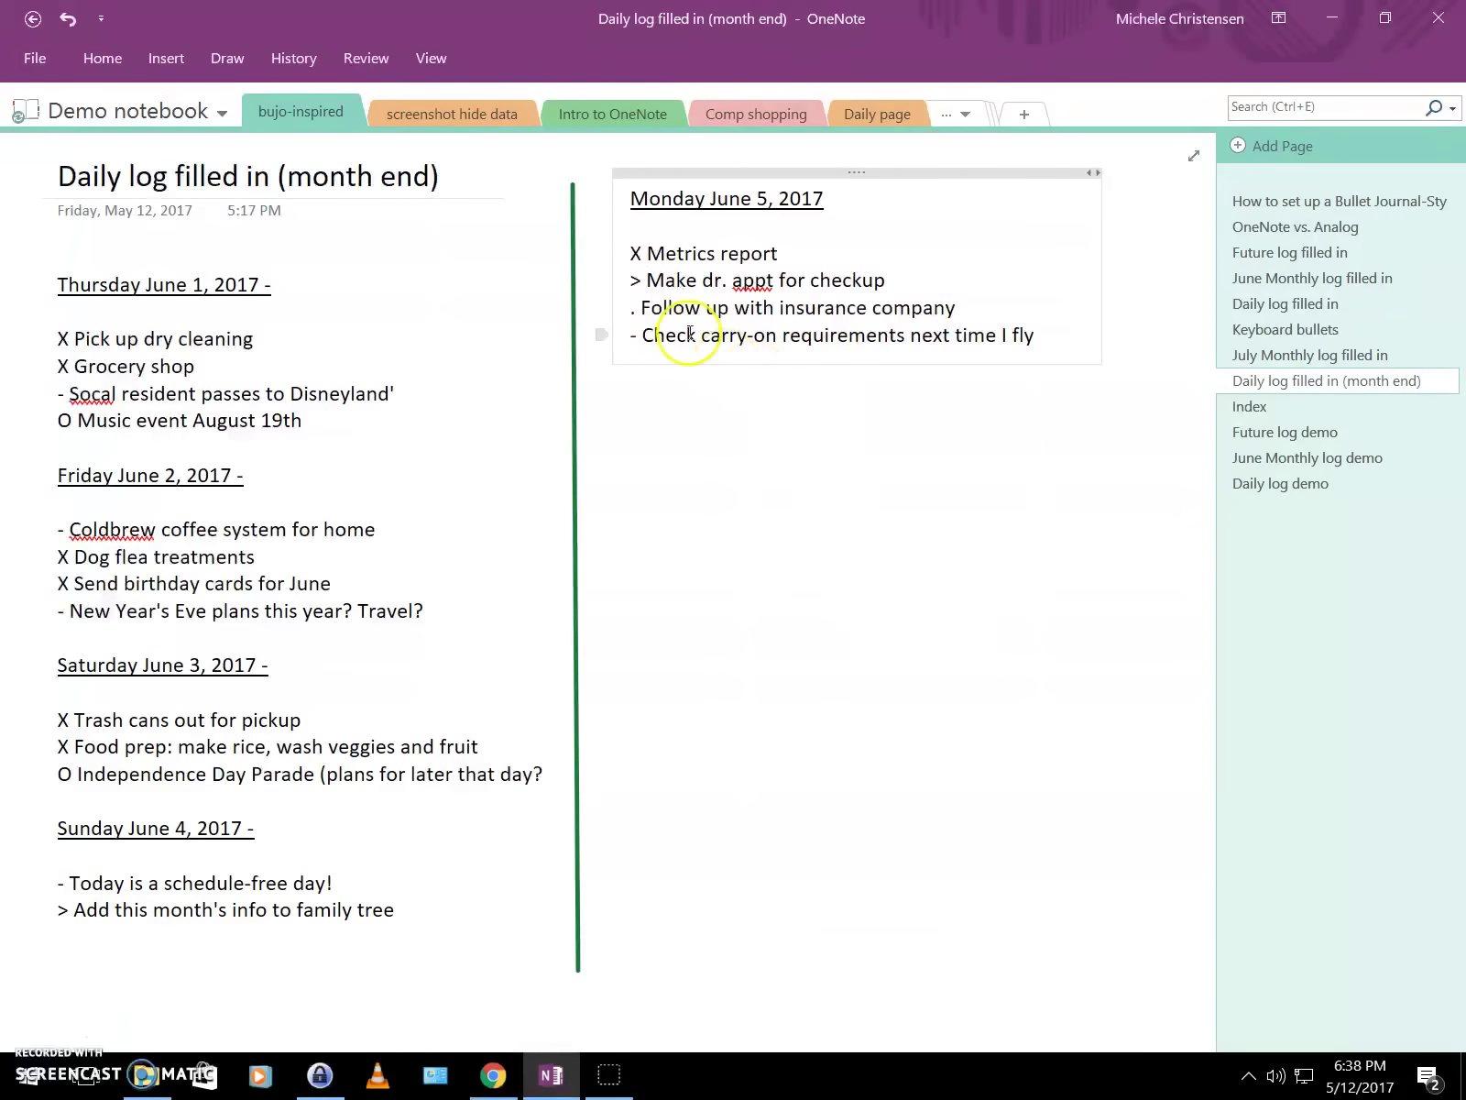
left_click_drag(640, 312, 964, 307)
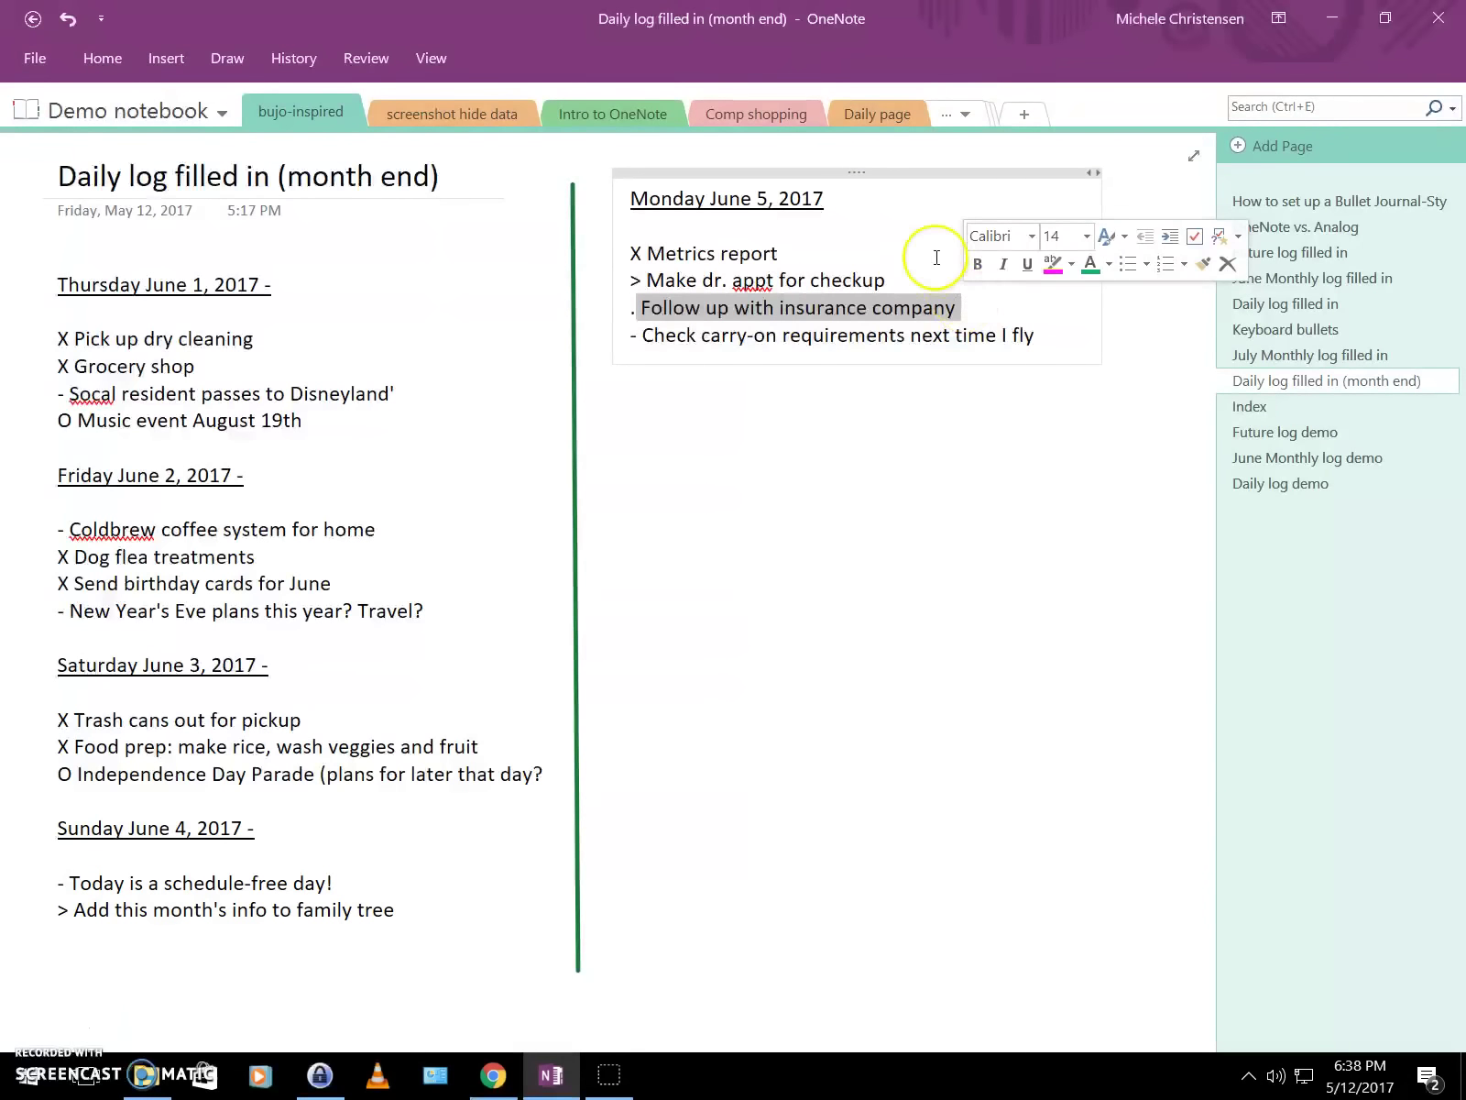
left_click(103, 58)
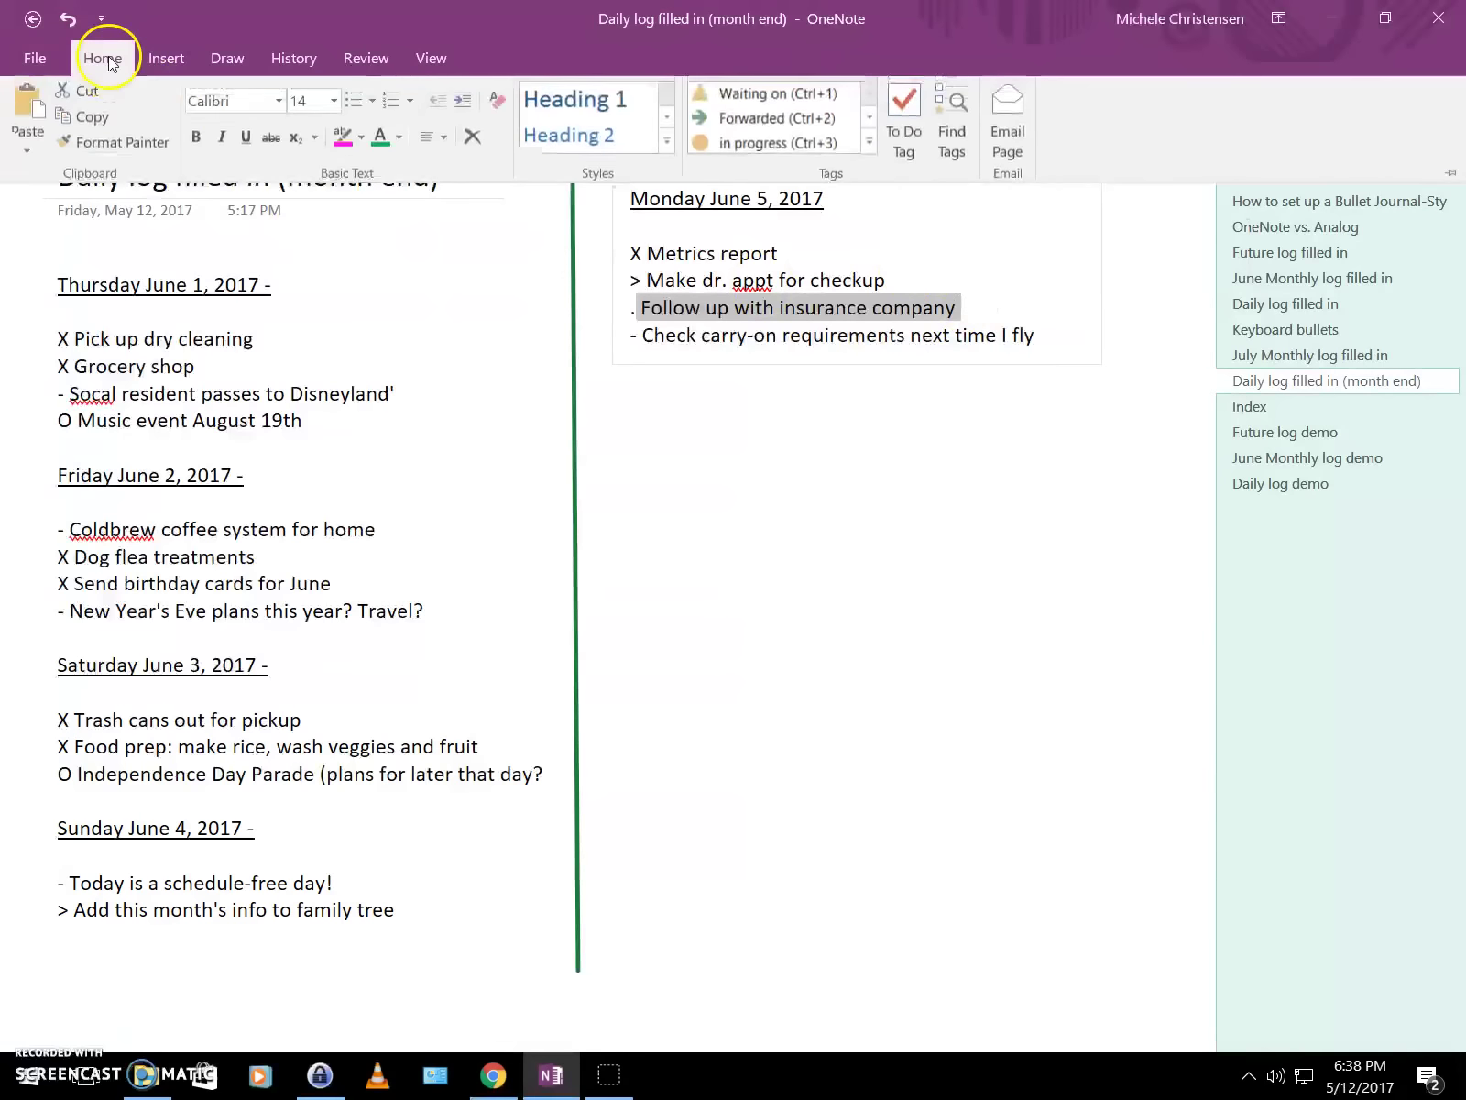
left_click(272, 139)
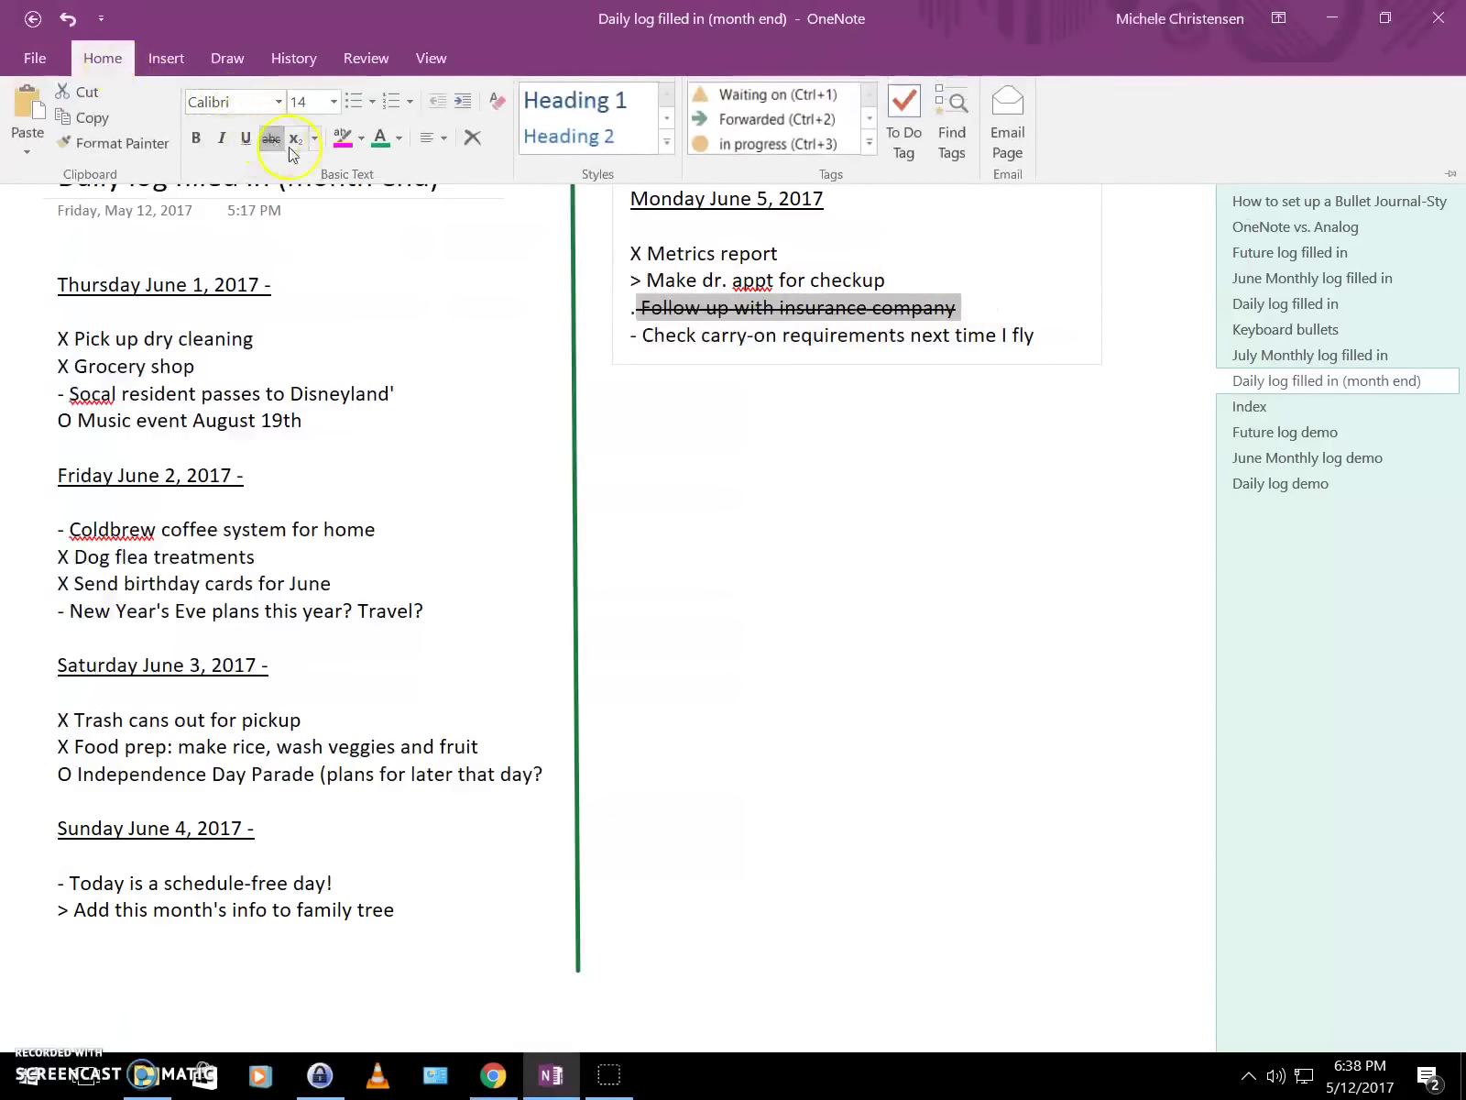
left_click(706, 441)
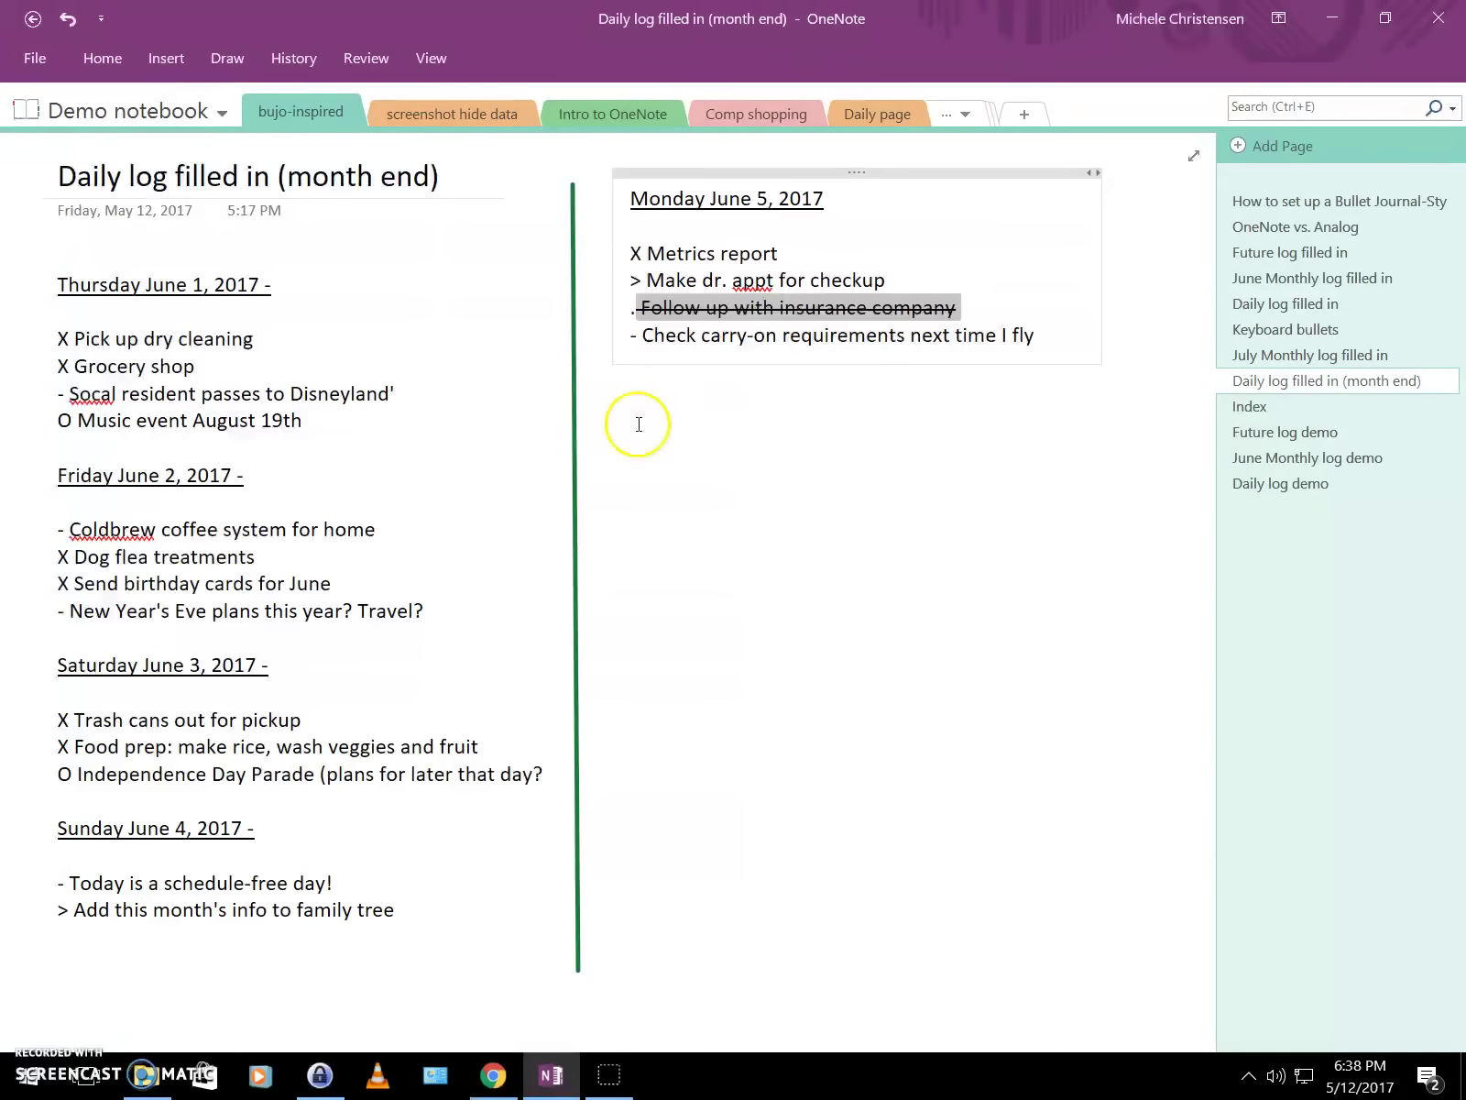
Add the line "< put on future log" below the carry-on requirements note in the Monday June 5, 2017 entries.
left_click(1045, 330)
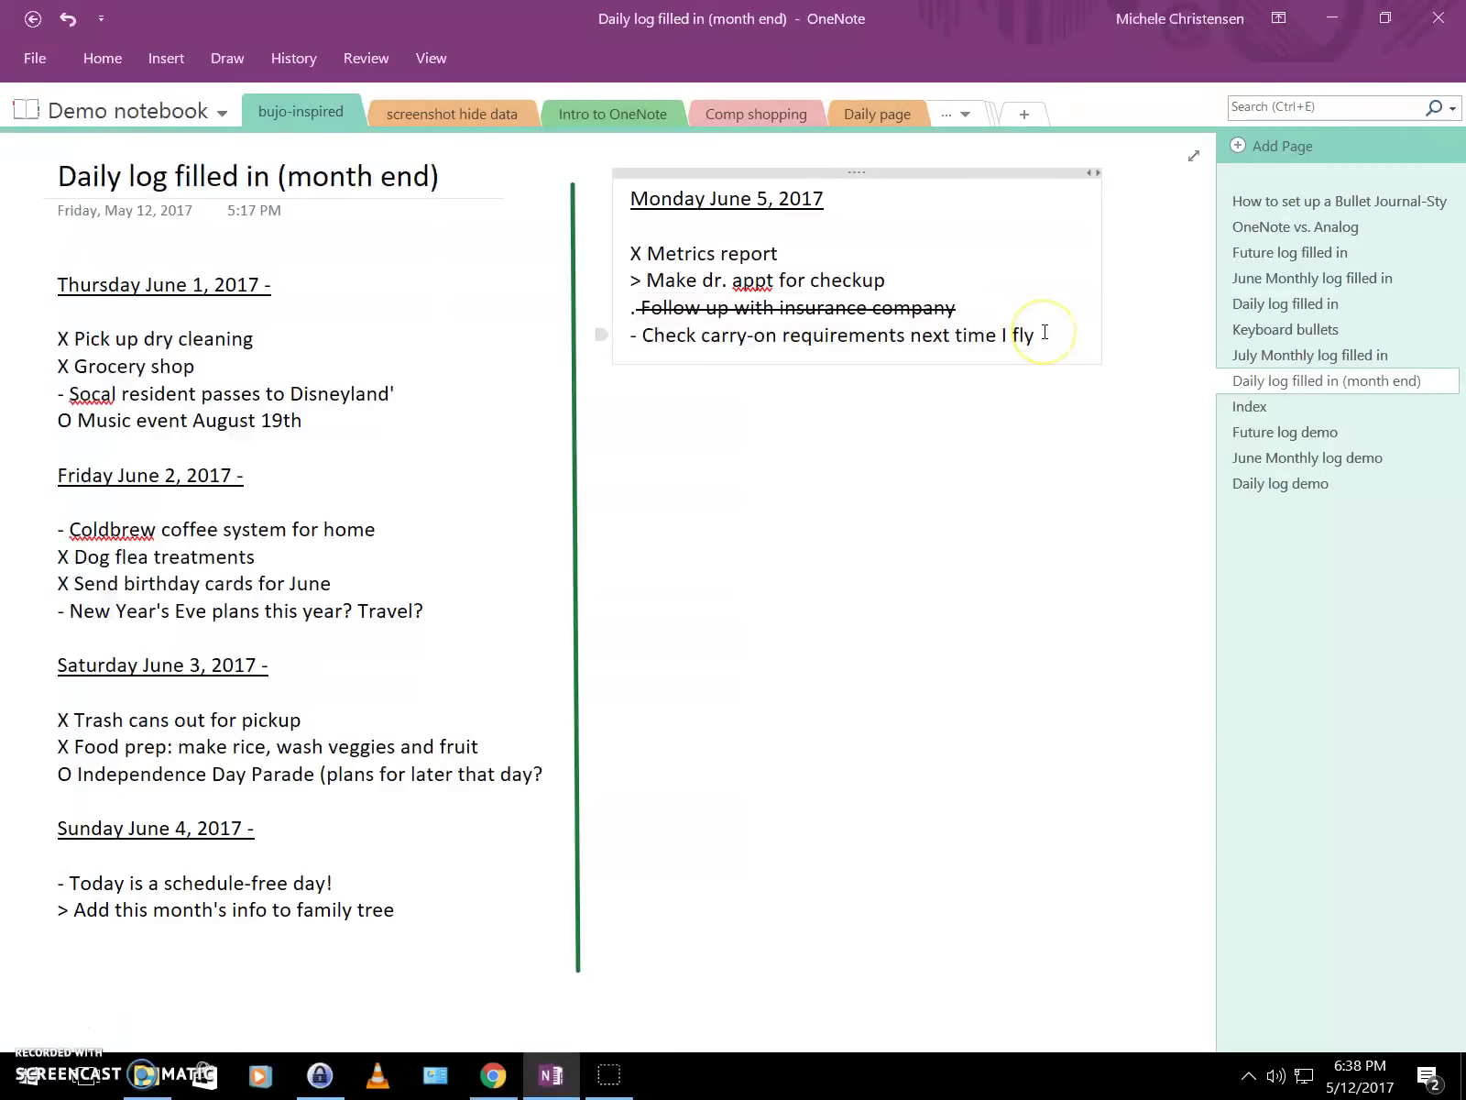
key("Return")
type("<")
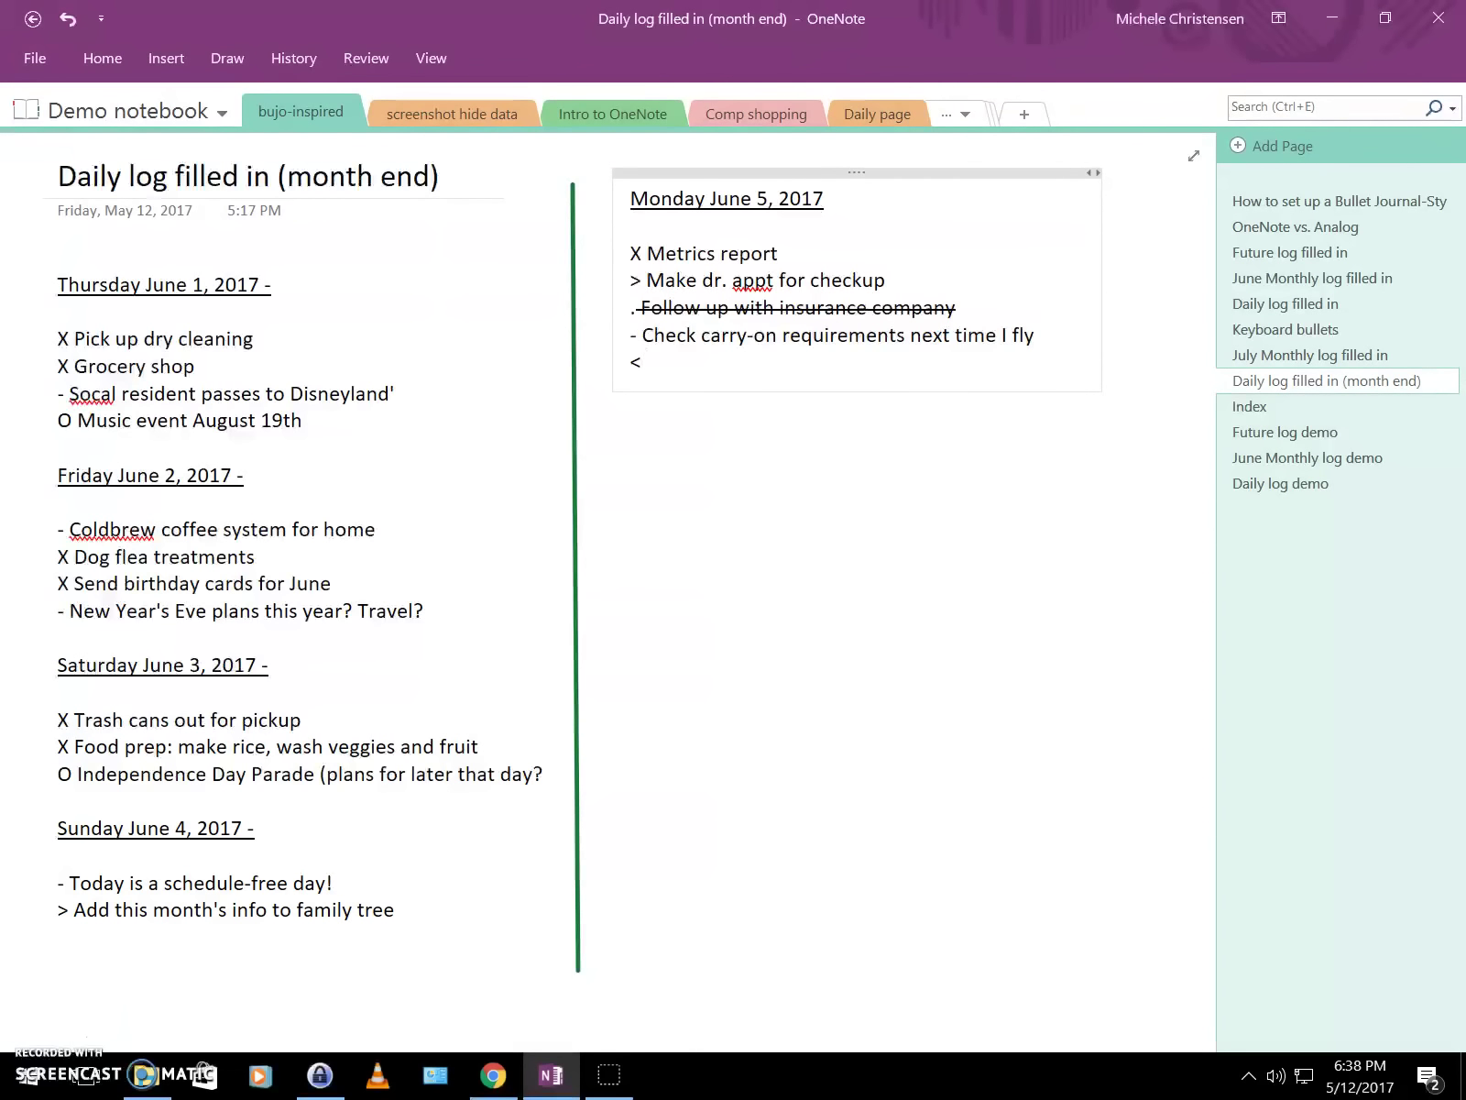
type(" put on future log")
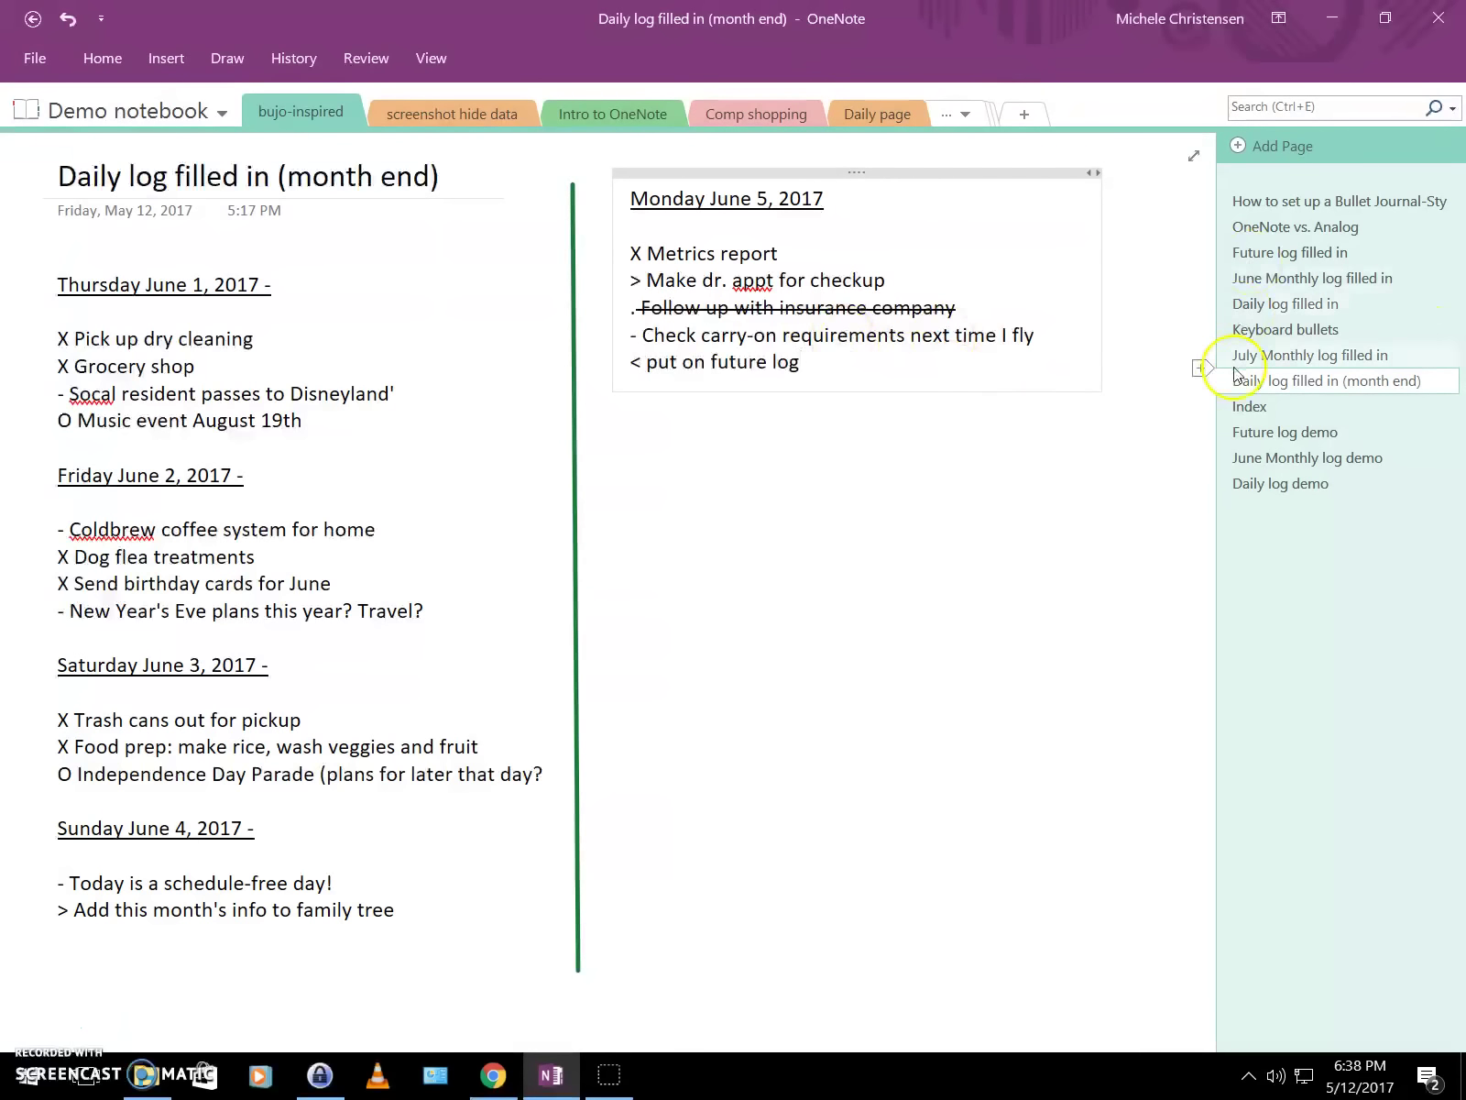
On the Index page, add a link to the bujo-inspired section's Daily log filled in (month end) page below the existing links.
left_click(1246, 406)
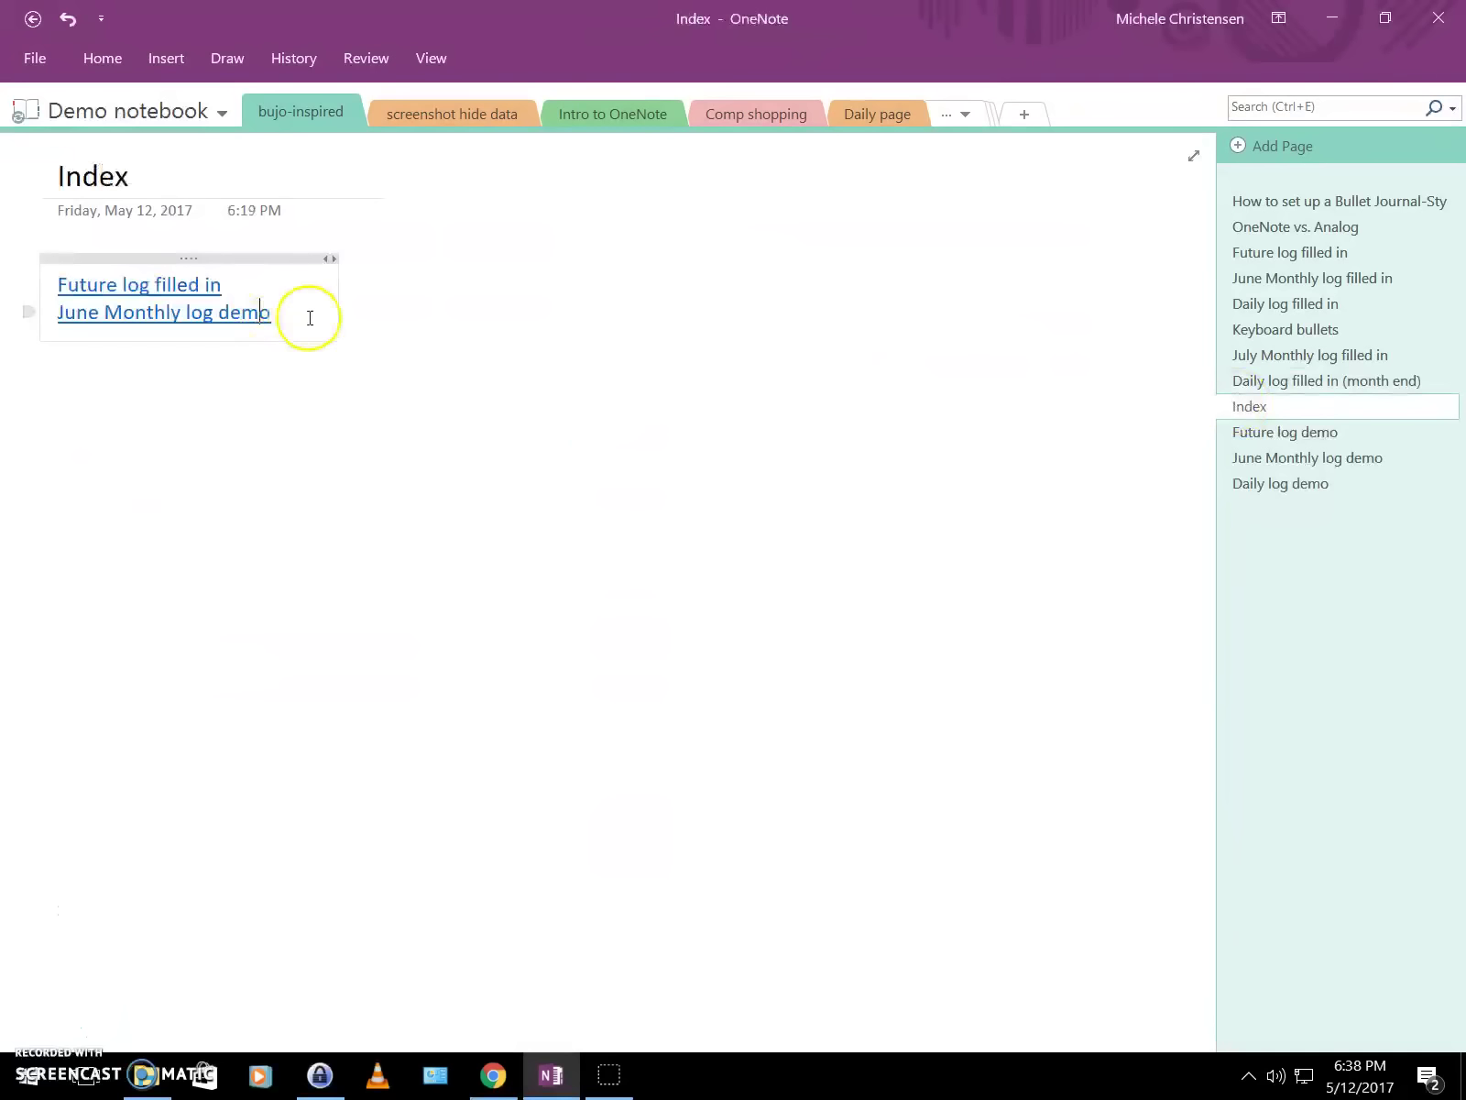
left_click(281, 320)
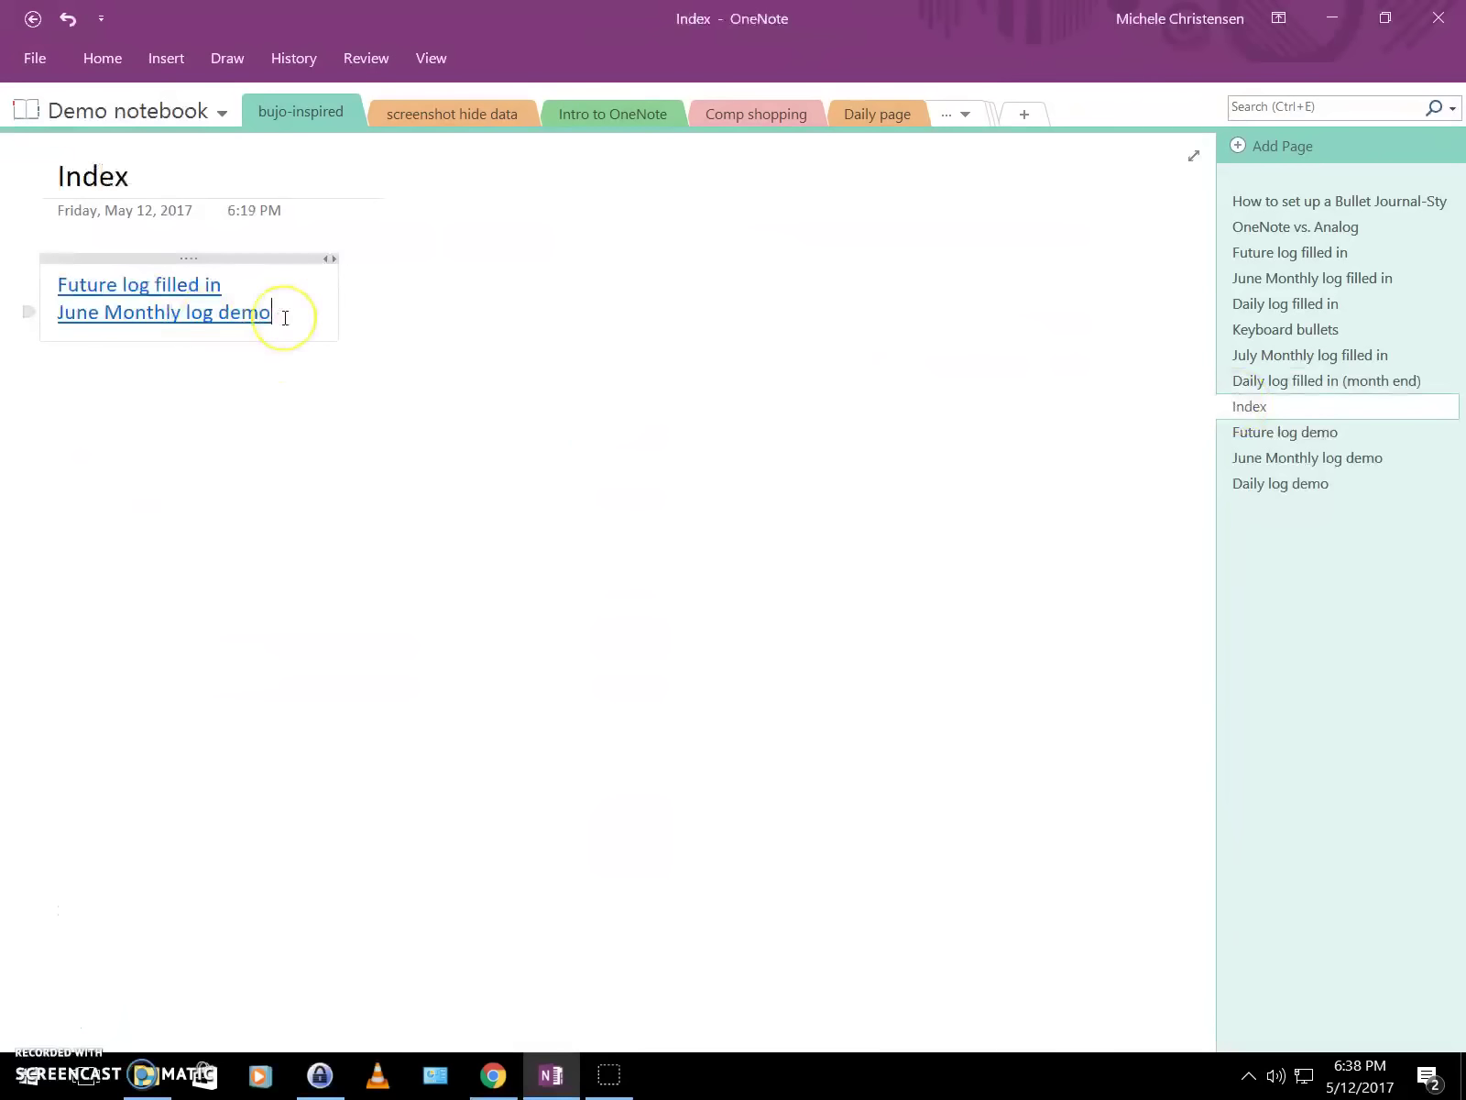
key("Return")
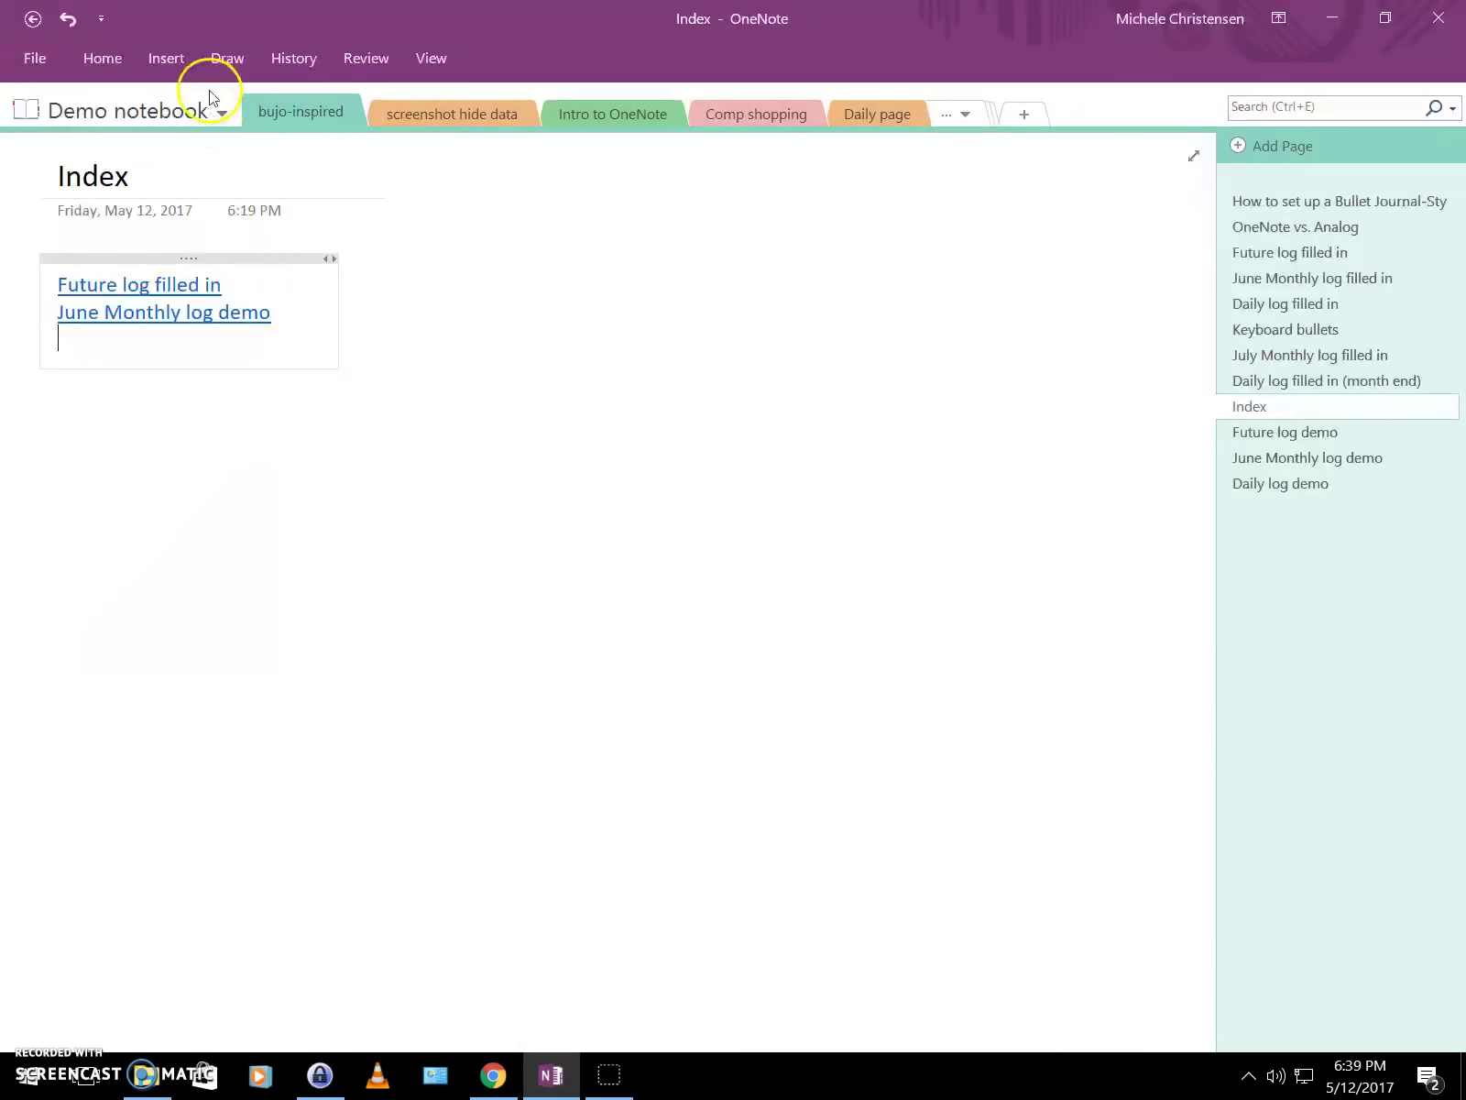
left_click(165, 58)
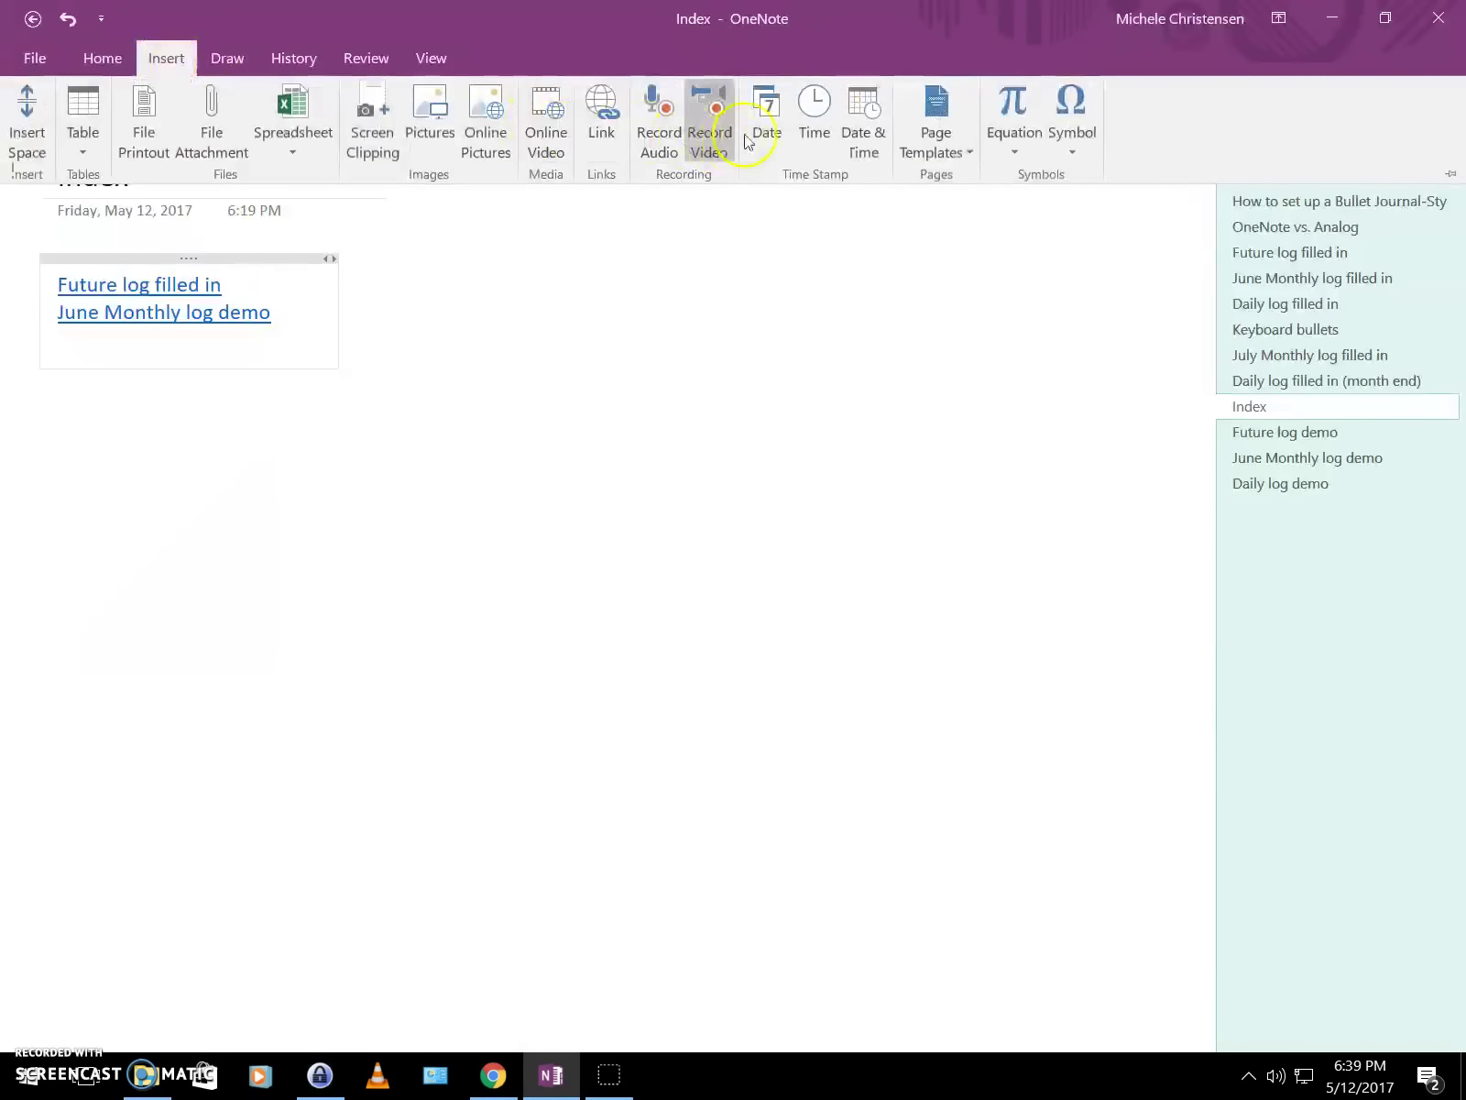
left_click(601, 133)
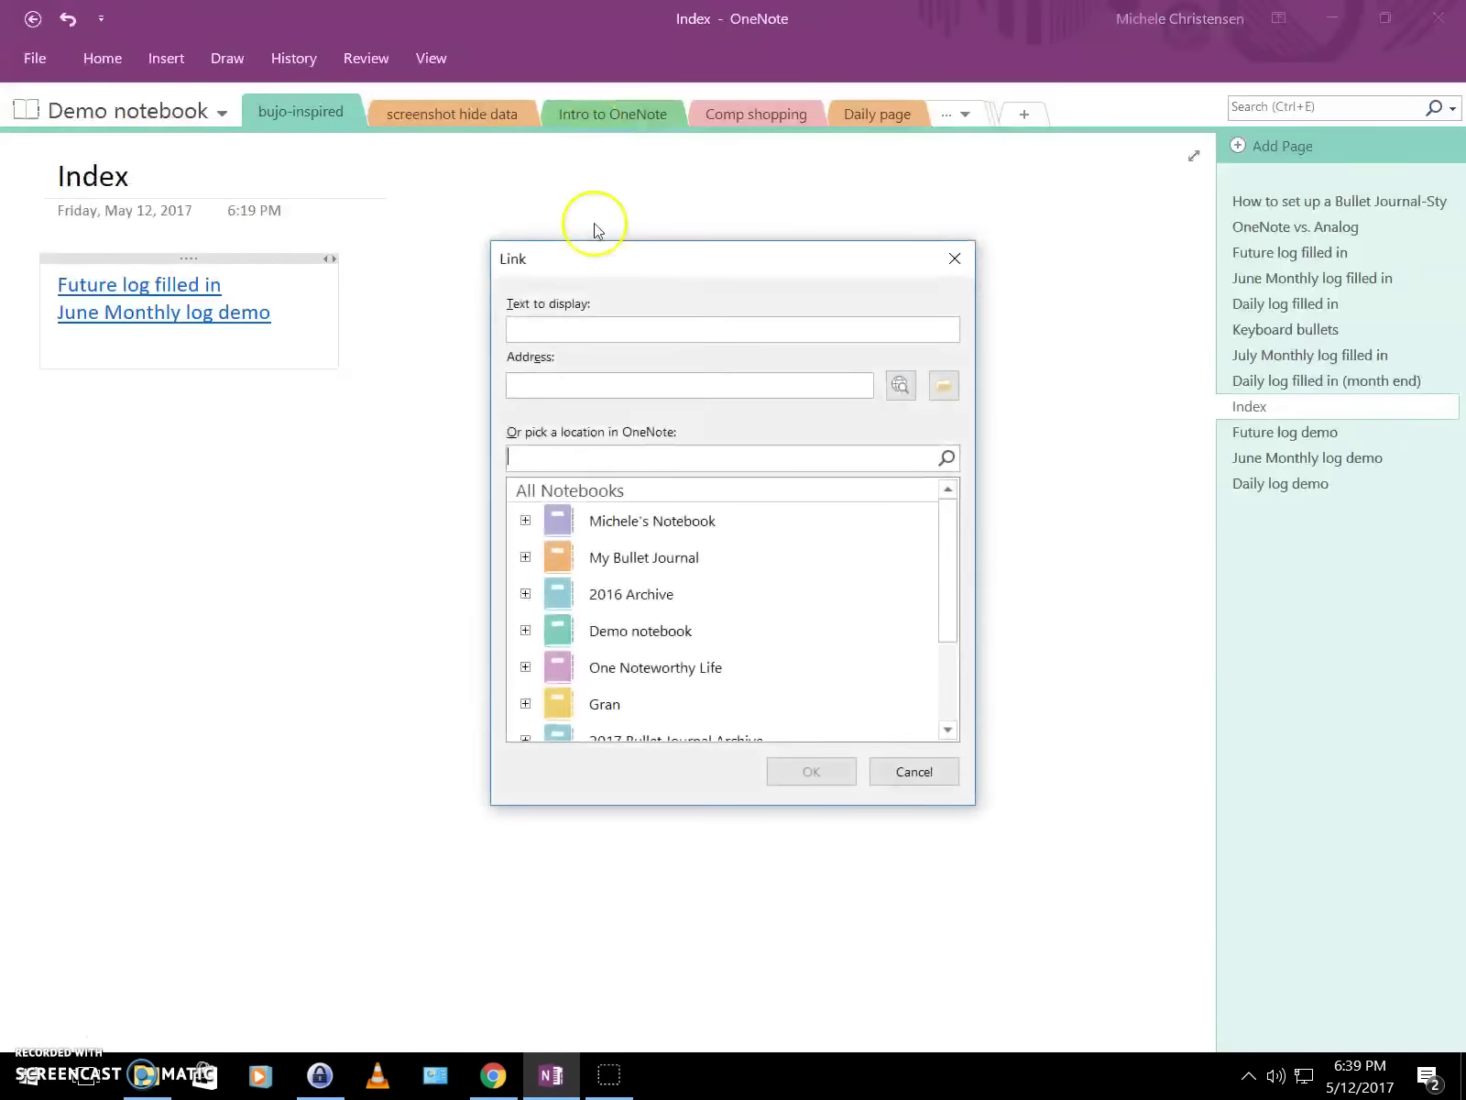
left_click(527, 632)
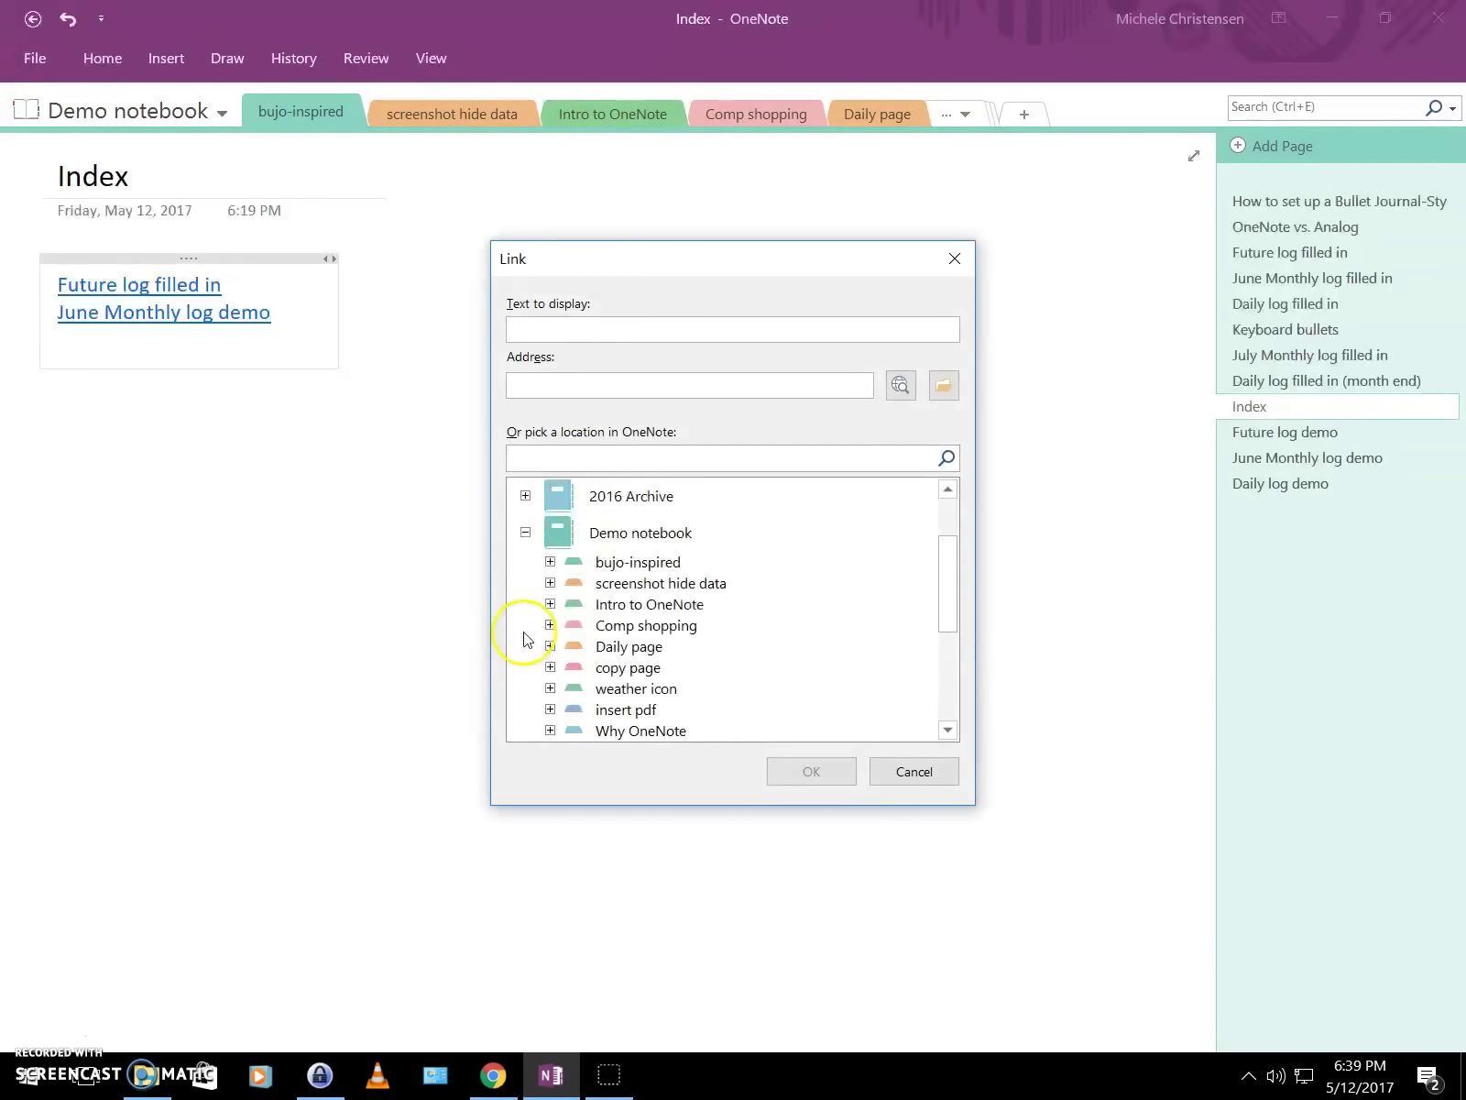
left_click(550, 562)
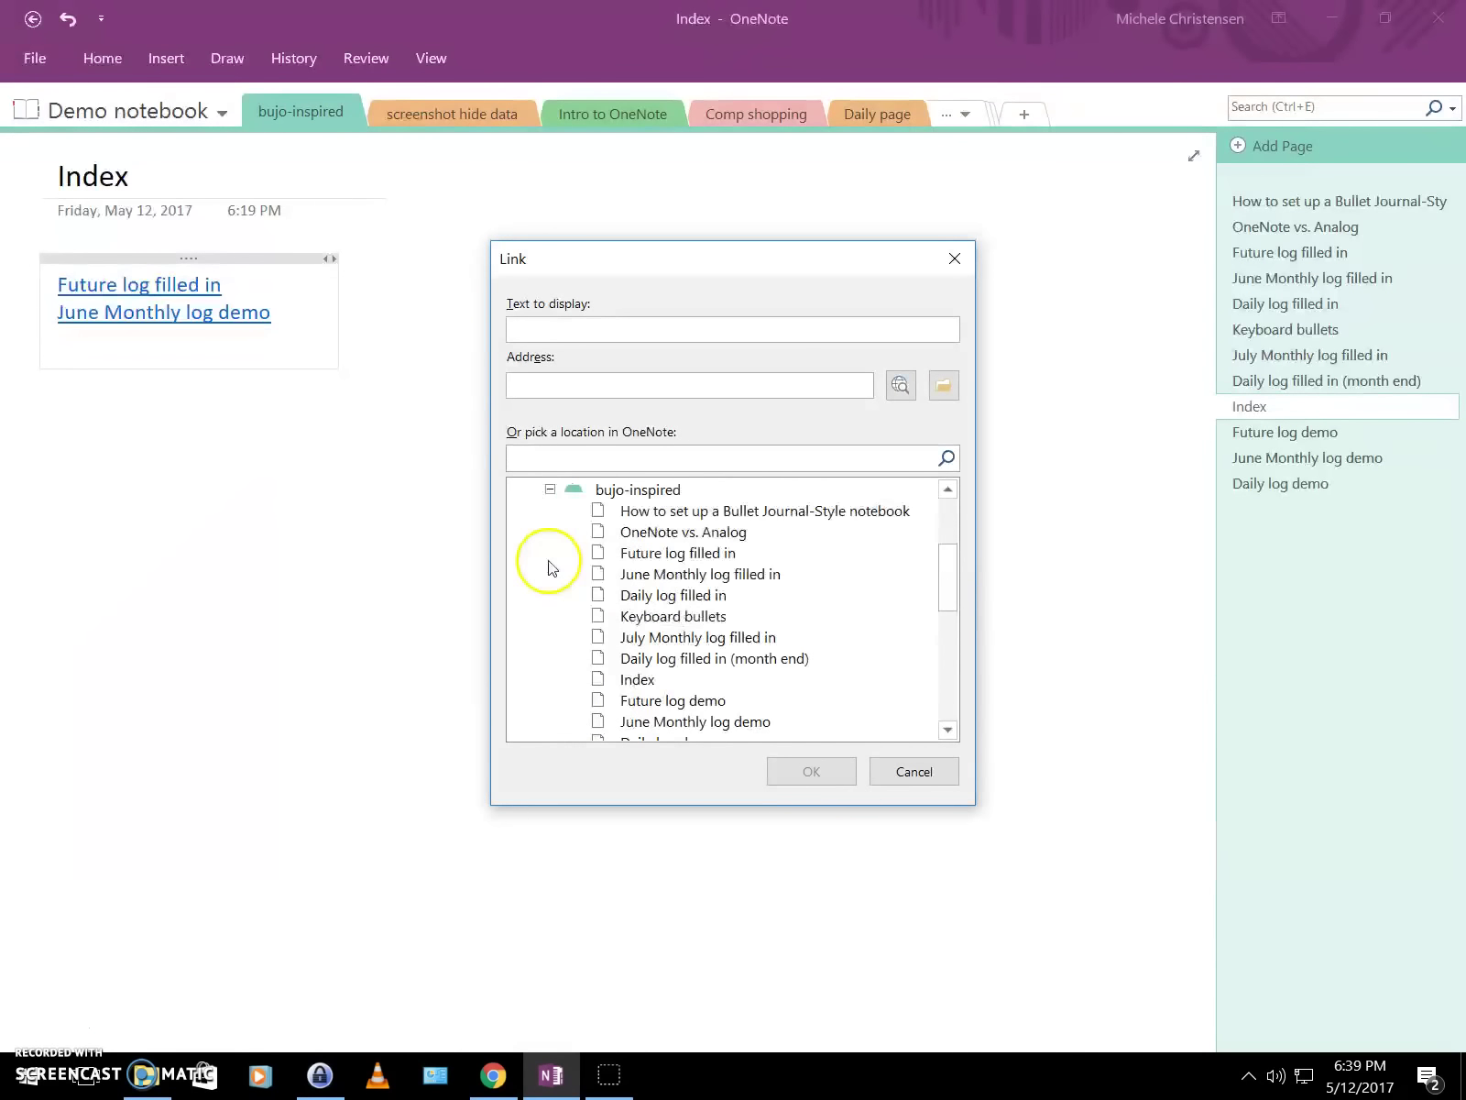
left_click(654, 658)
left_click(775, 772)
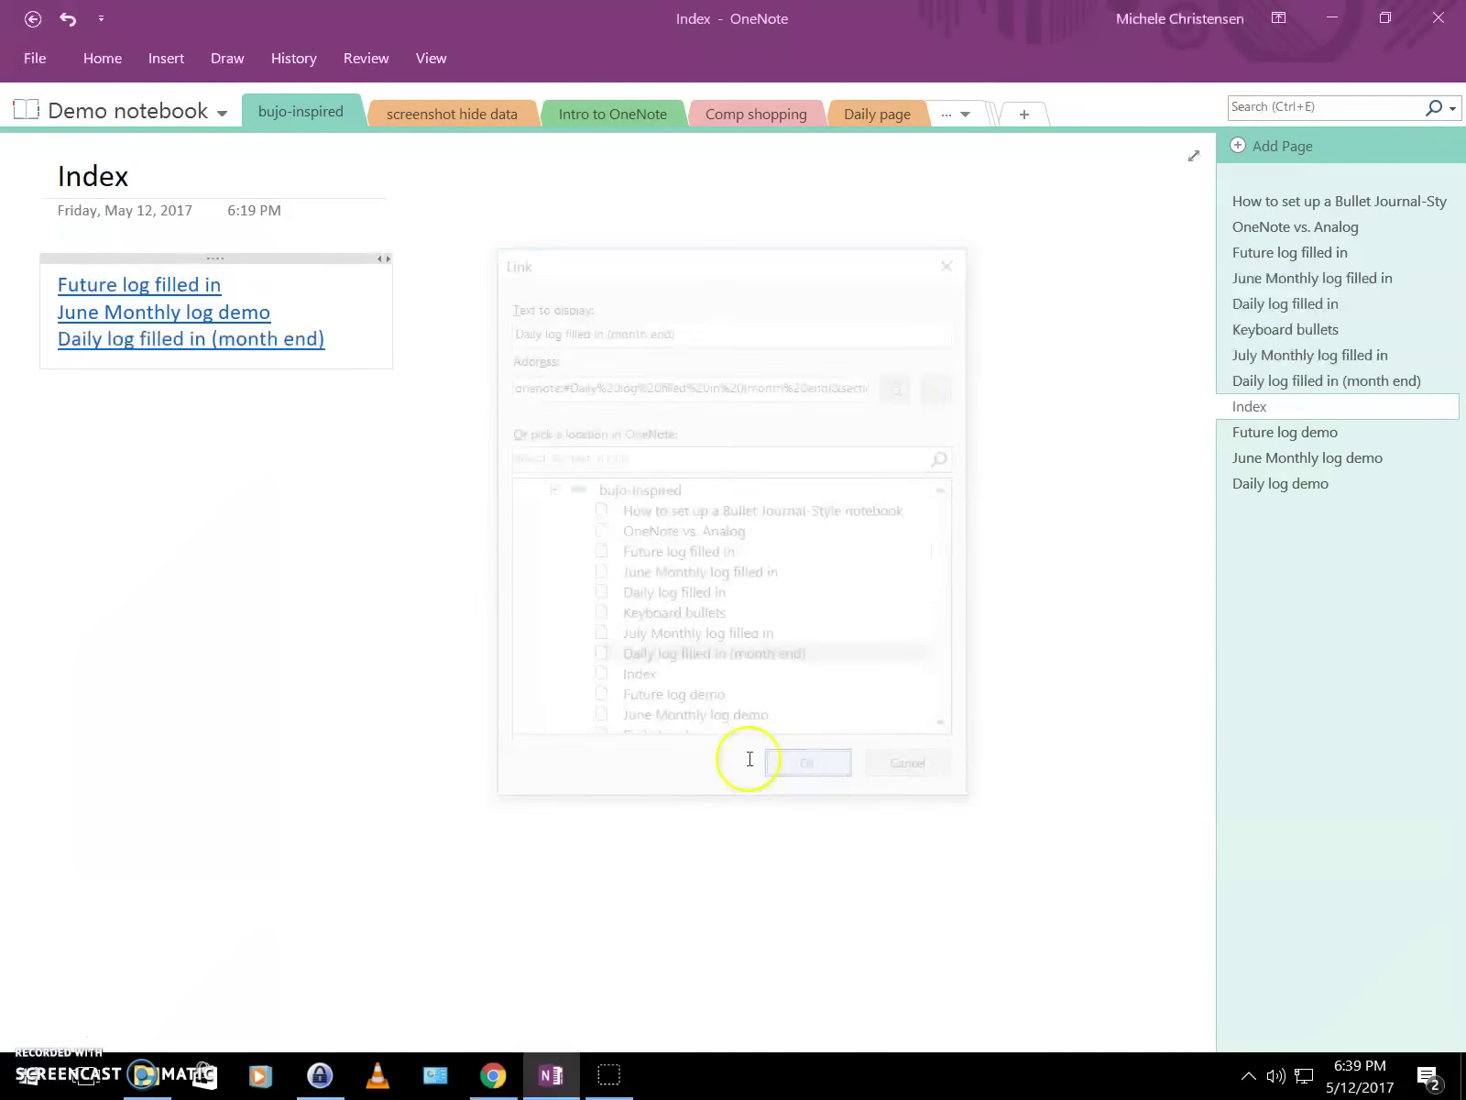
Add a link to the July Monthly log filled in page on a new line at the end of the Index list.
key("Return")
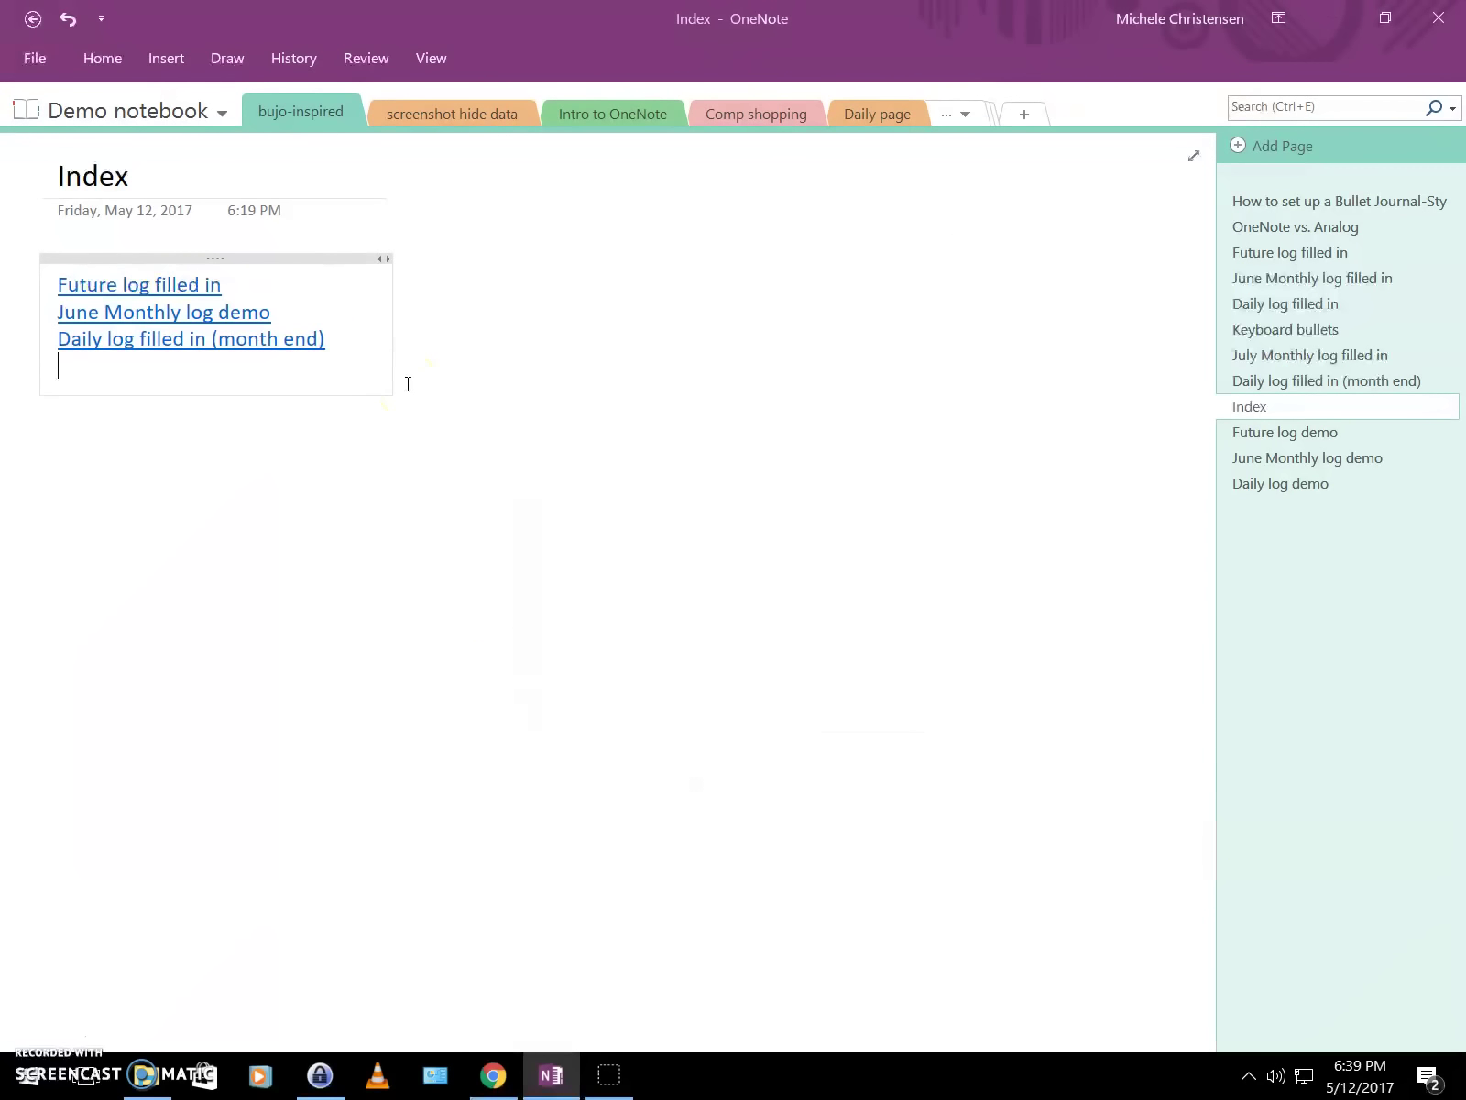
left_click(169, 56)
left_click(601, 119)
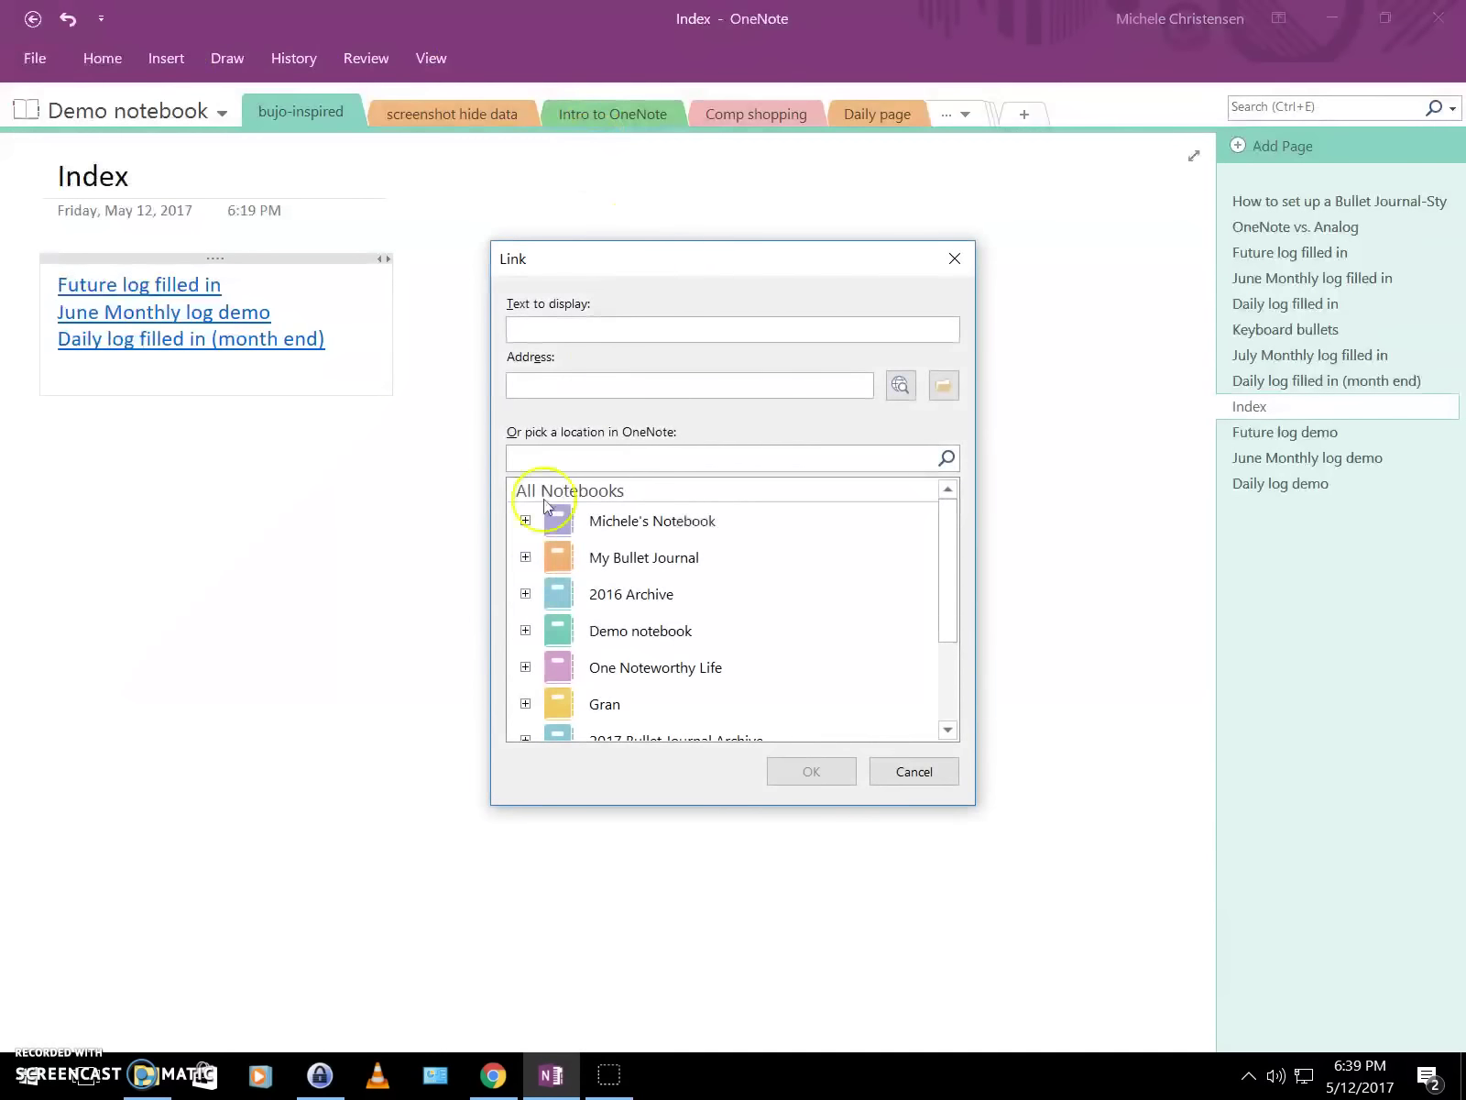
left_click(525, 631)
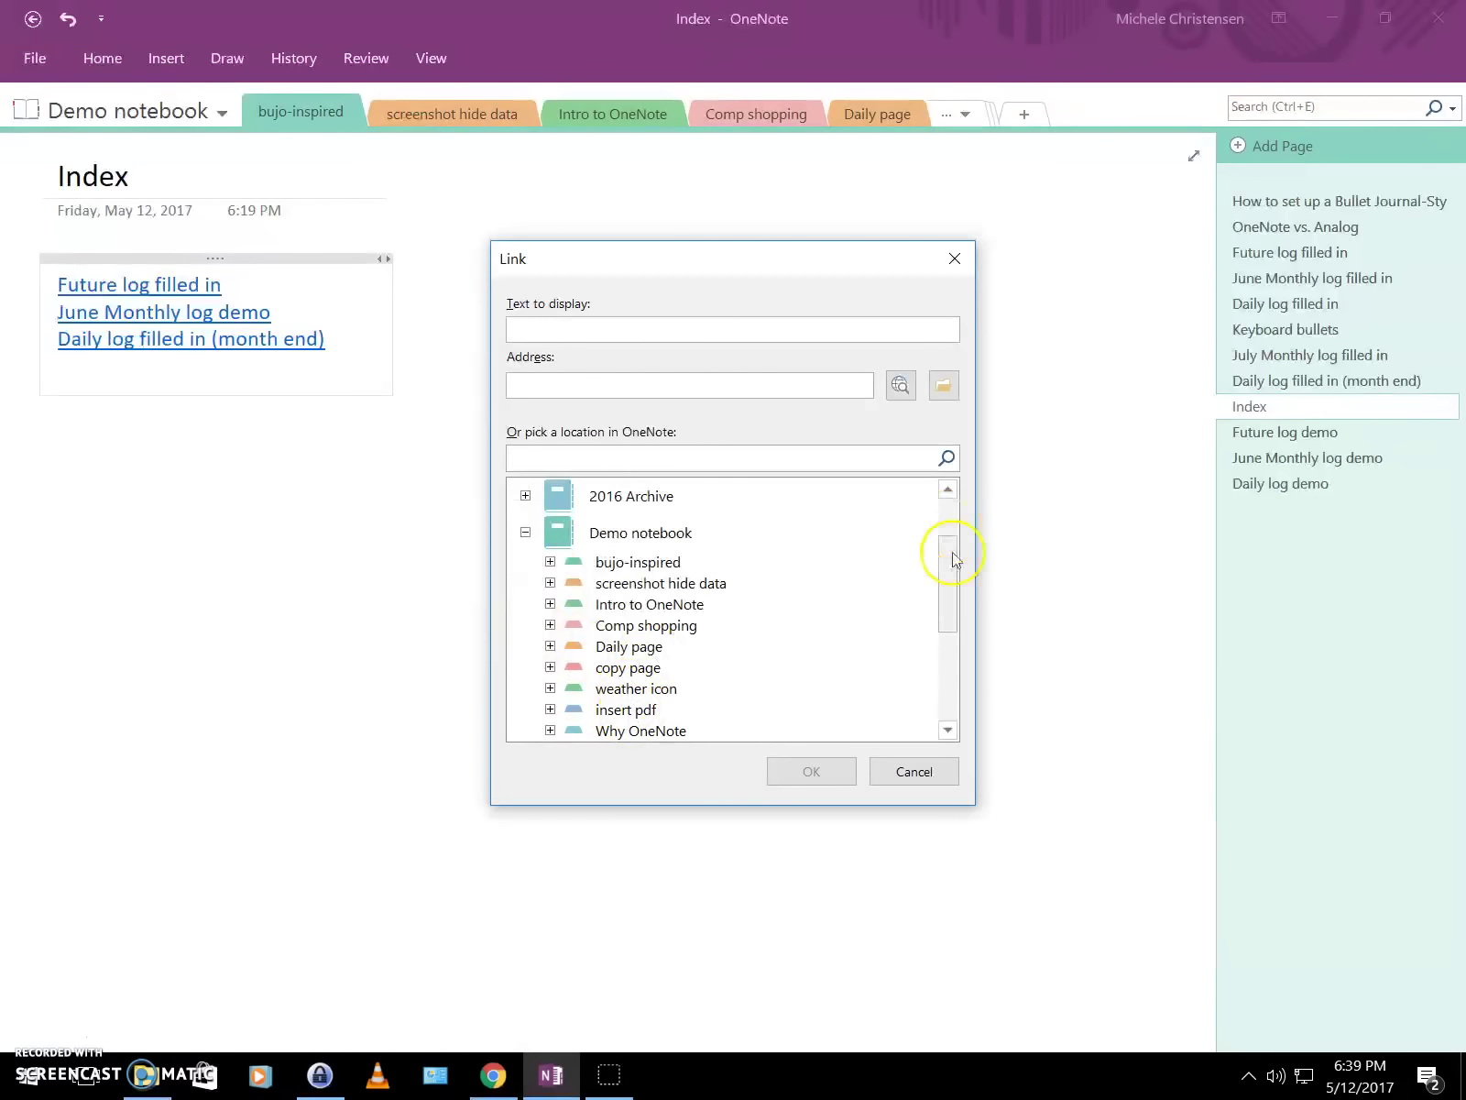
left_click_drag(950, 565, 950, 570)
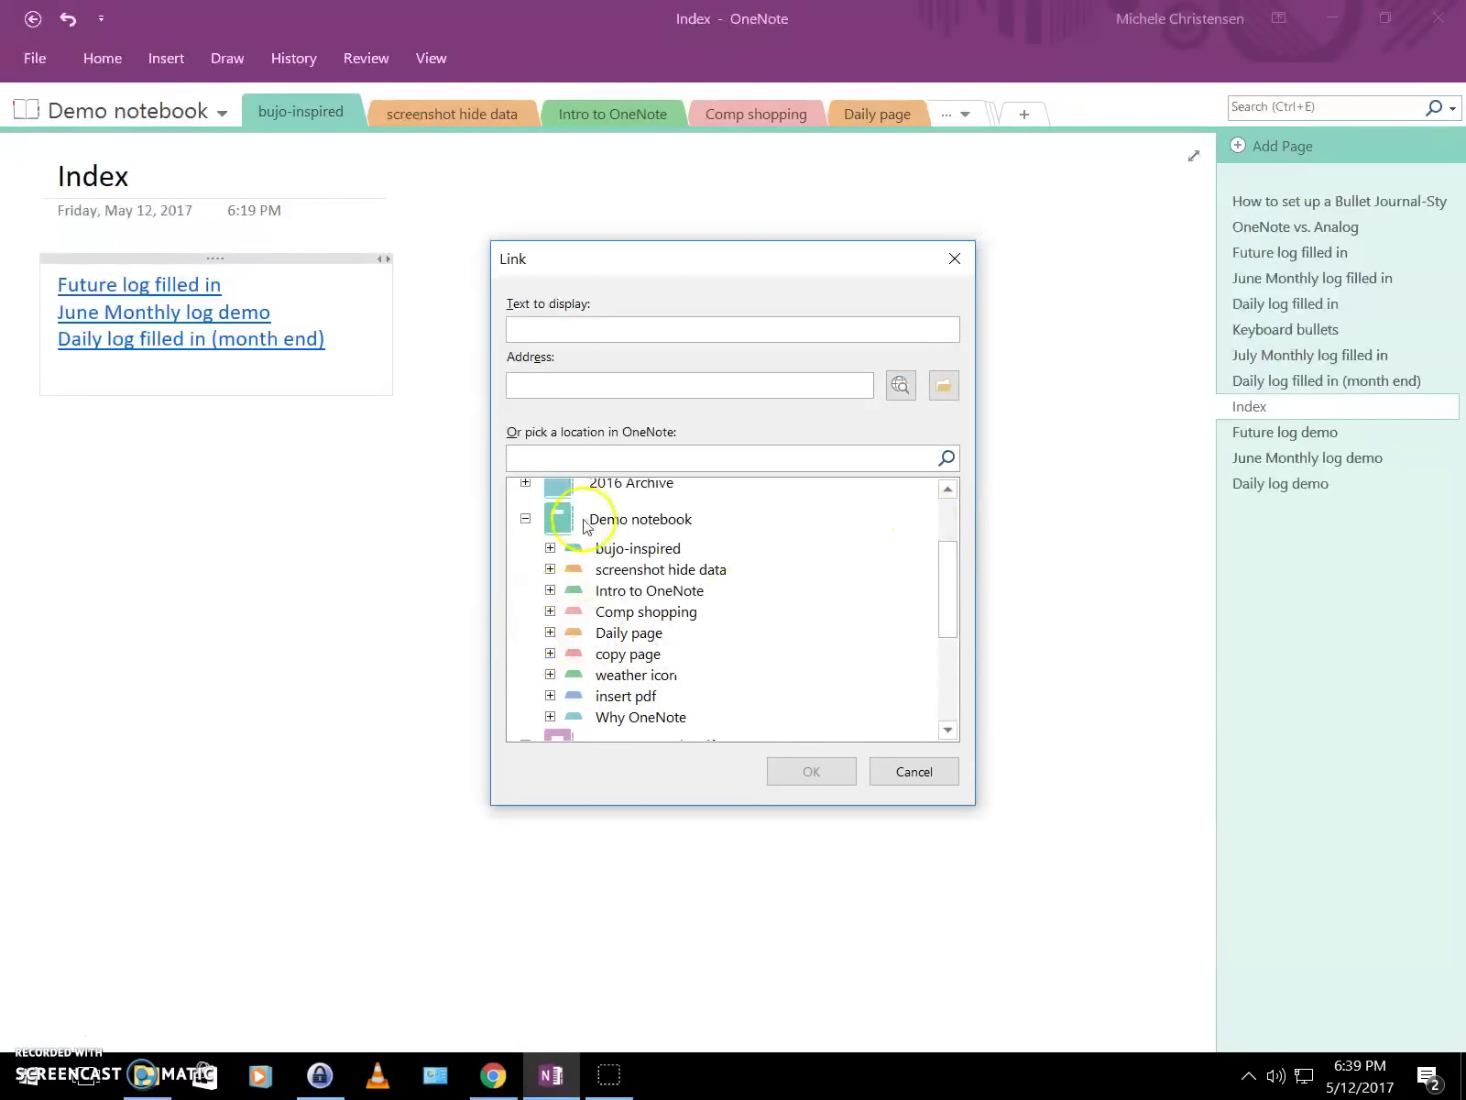
left_click(550, 548)
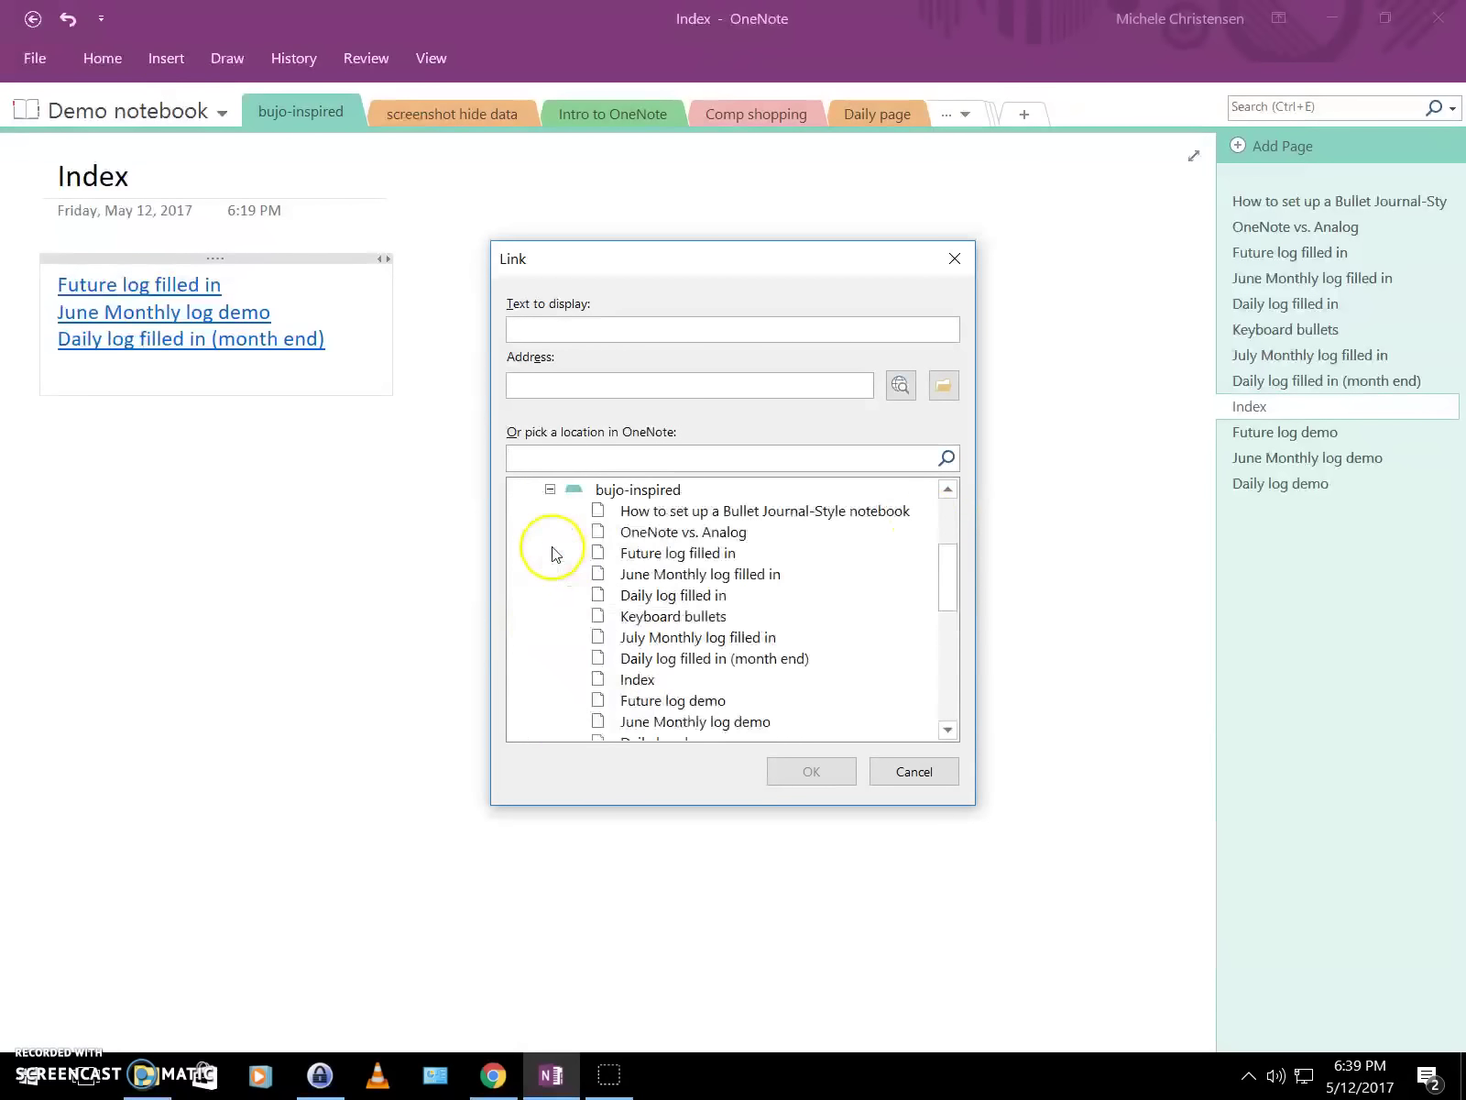
left_click(634, 641)
left_click(804, 770)
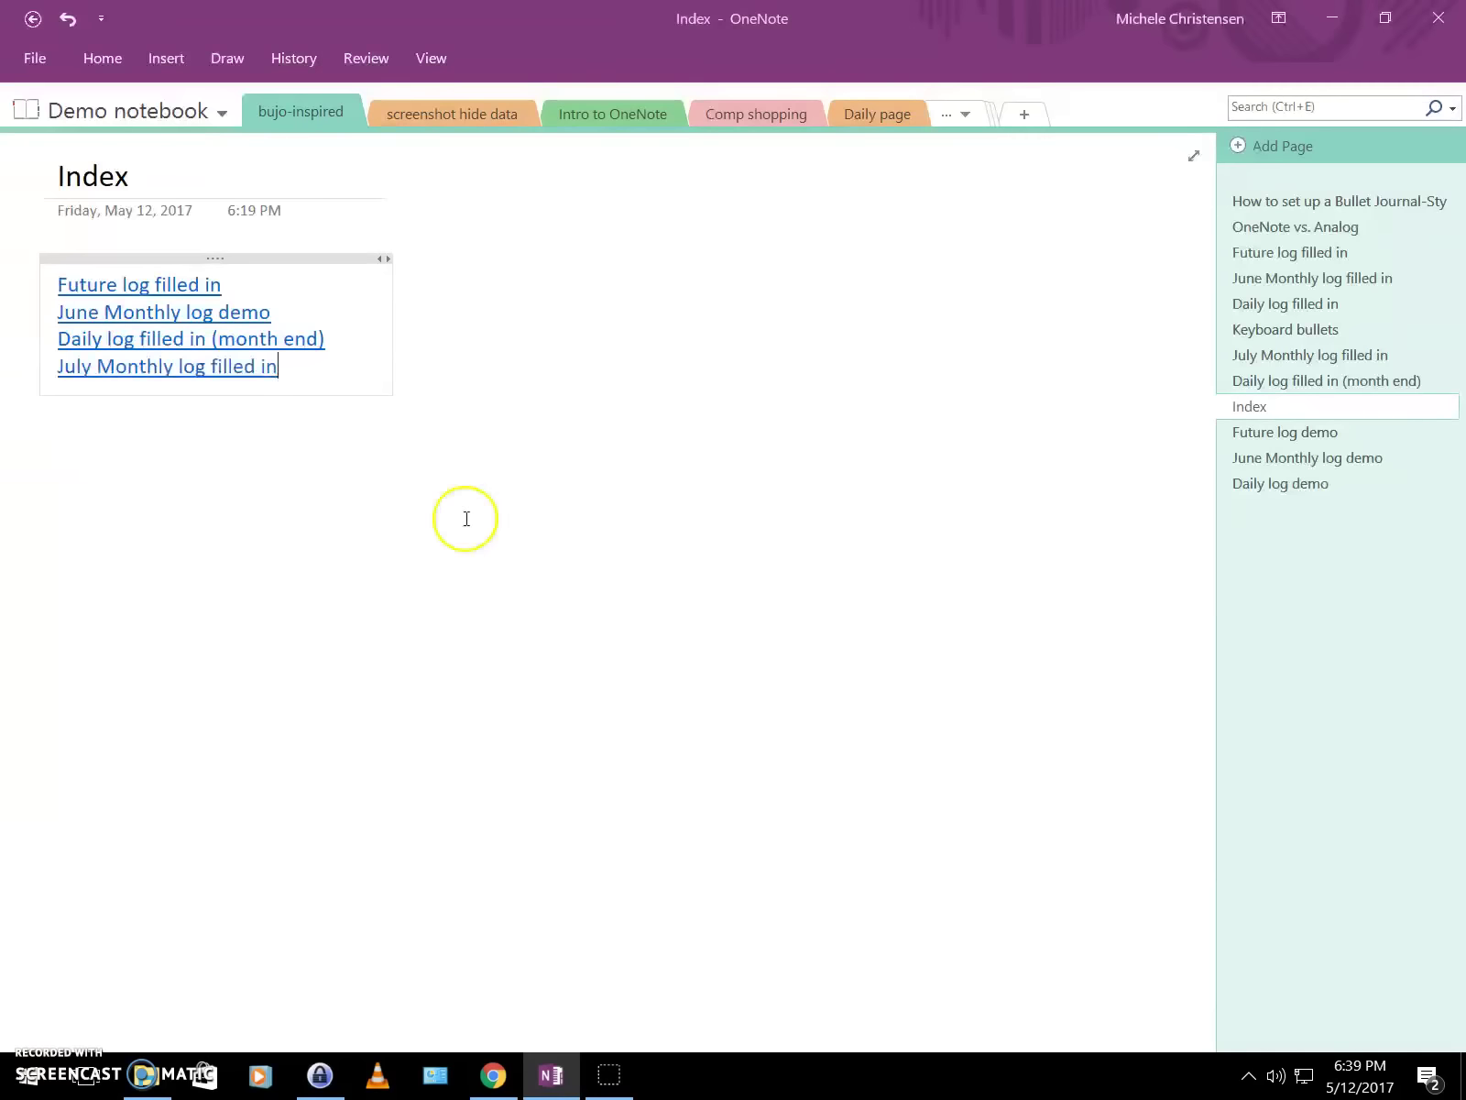
Create a new linked page from the Index by entering [[Time Management books]] on a new line below the July link.
key("Return")
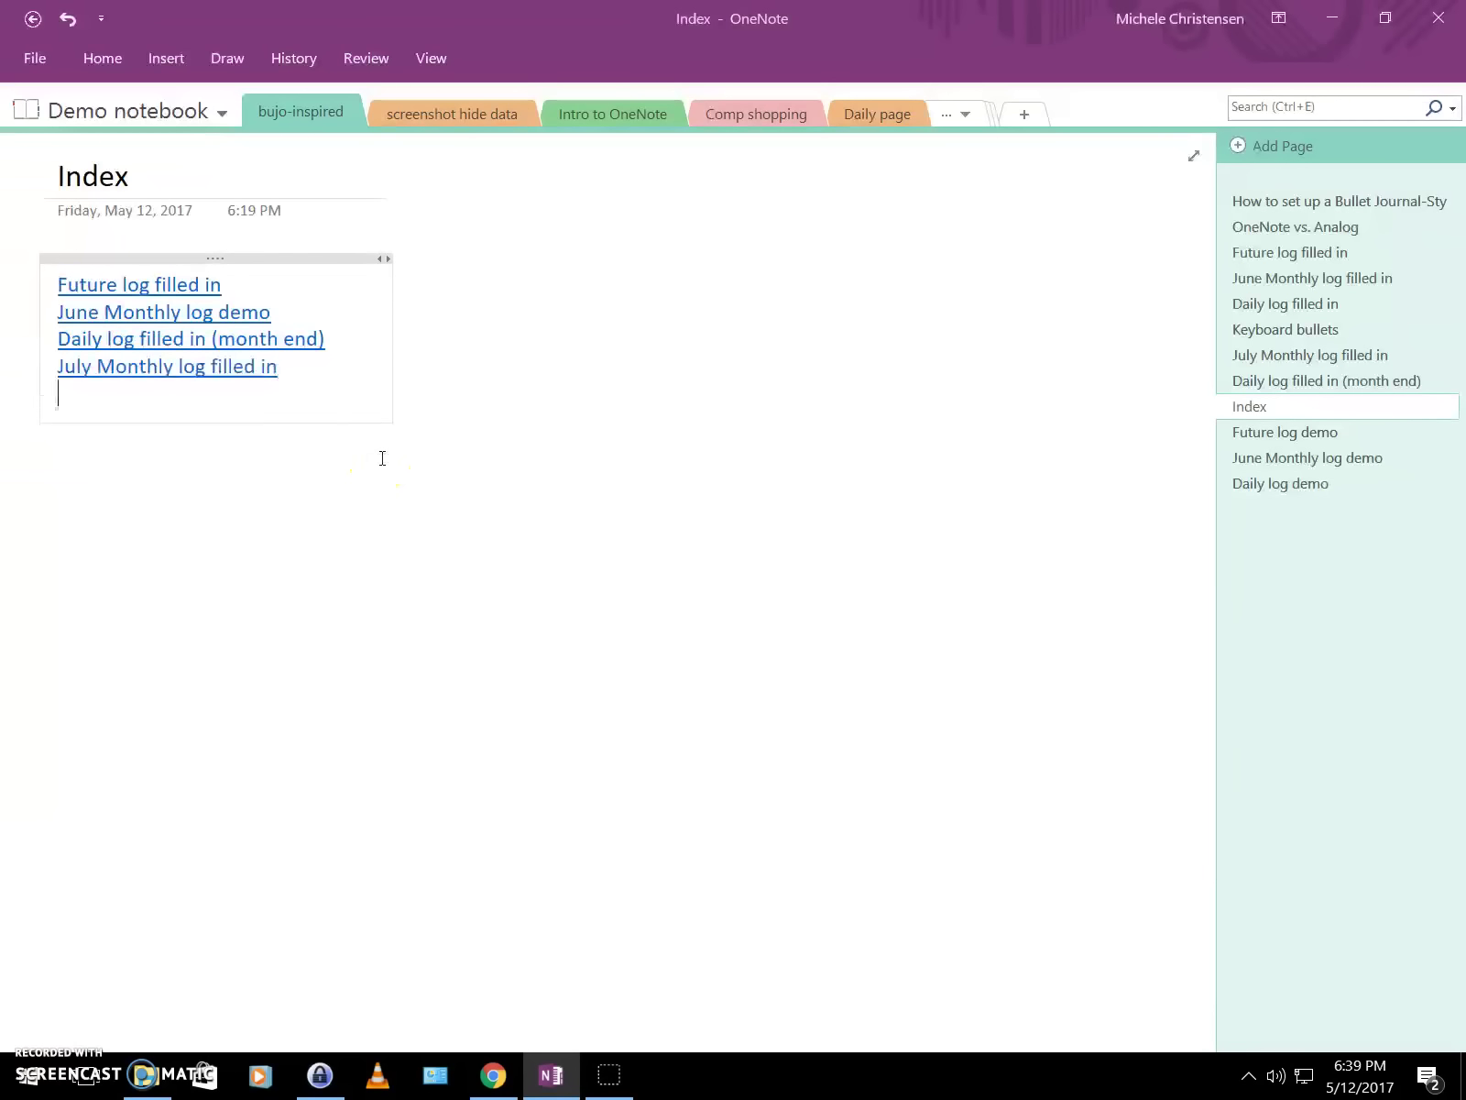
type("[[")
type("Time M")
type("anag")
key("BackSpace")
type("nagement books]]")
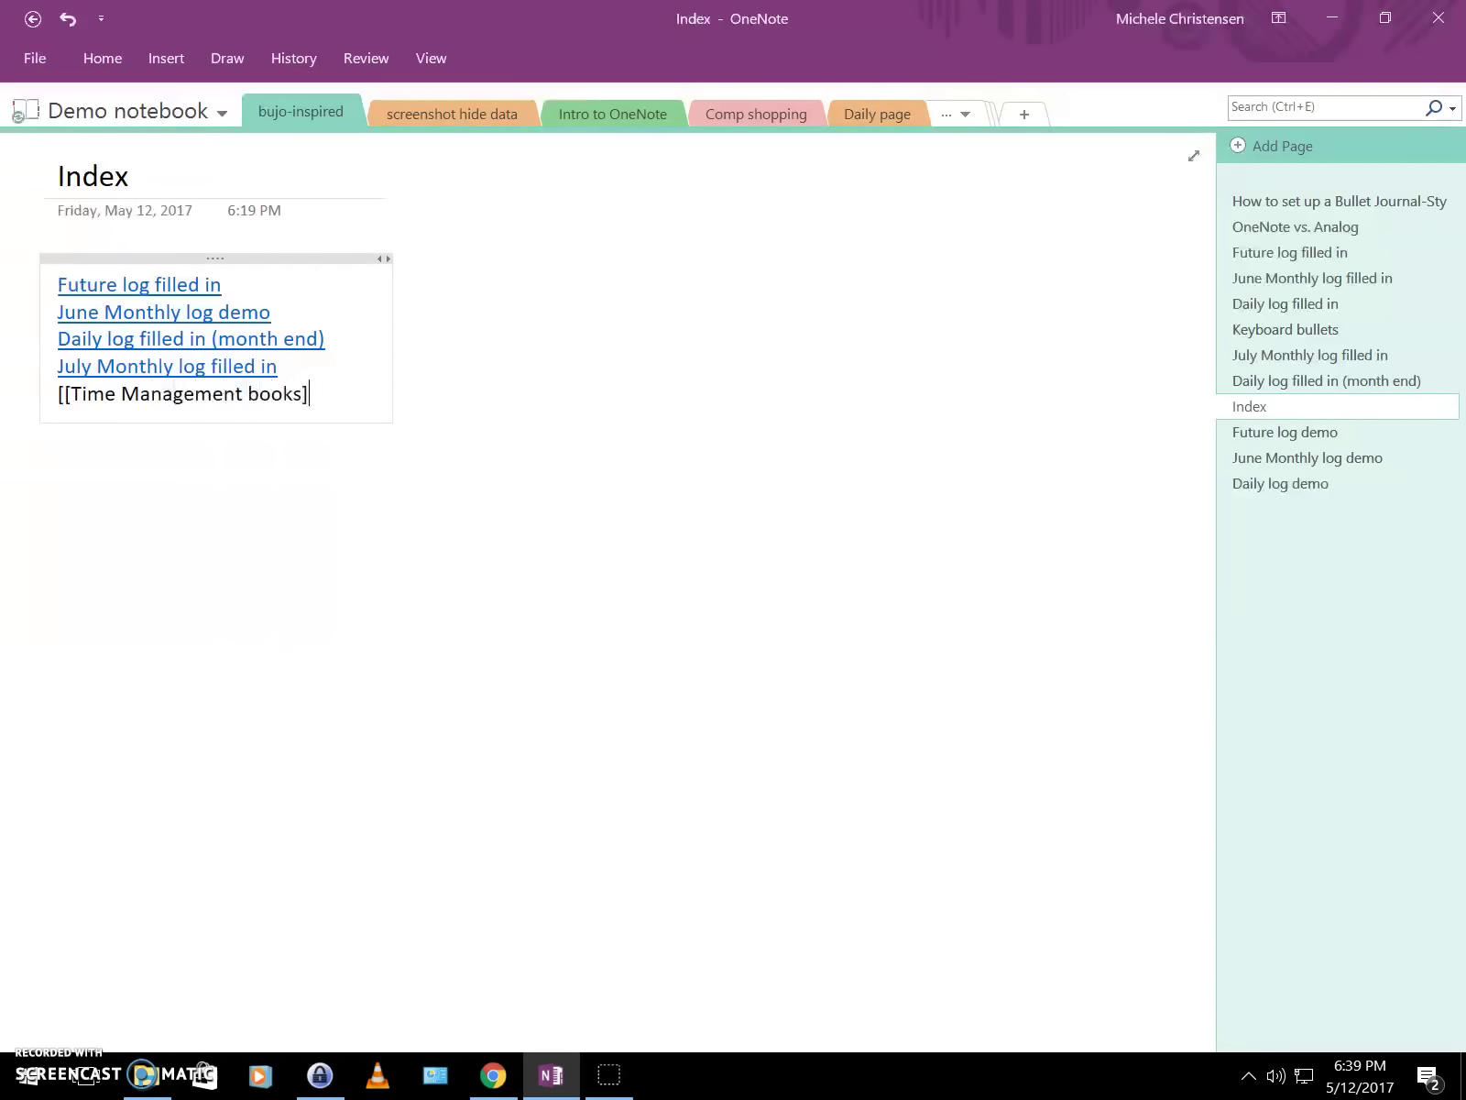
left_click(428, 566)
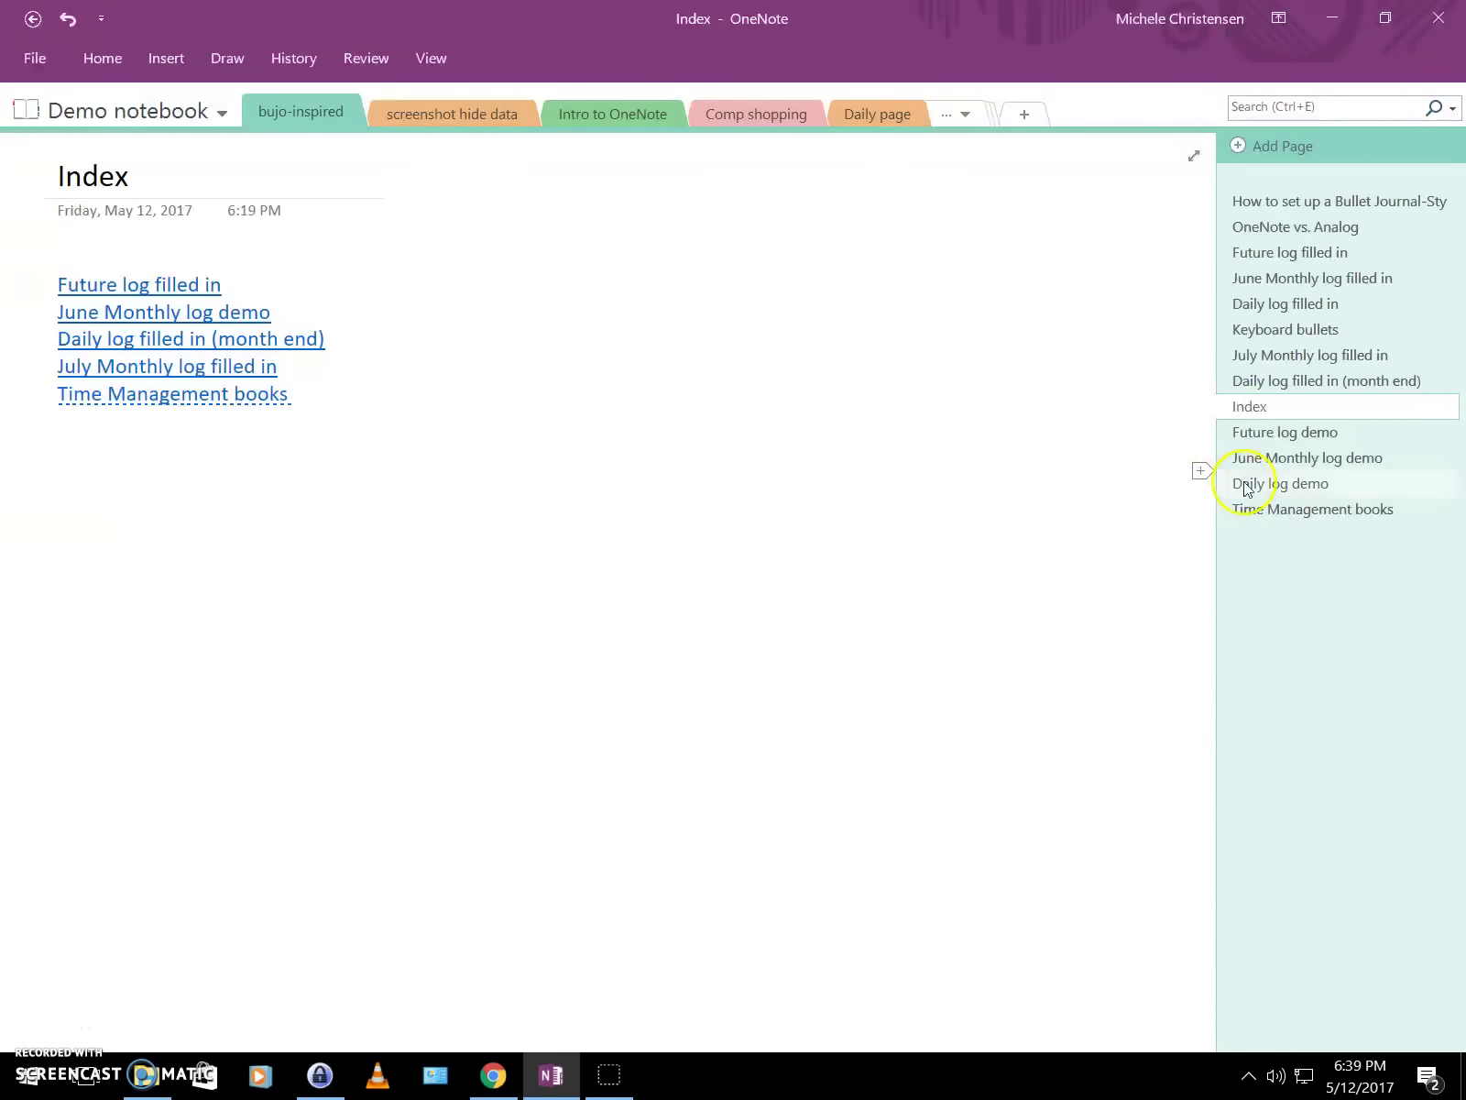
Open the Time Management books page and start a bulleted list with the medium solid round bullet below the title.
left_click(1252, 510)
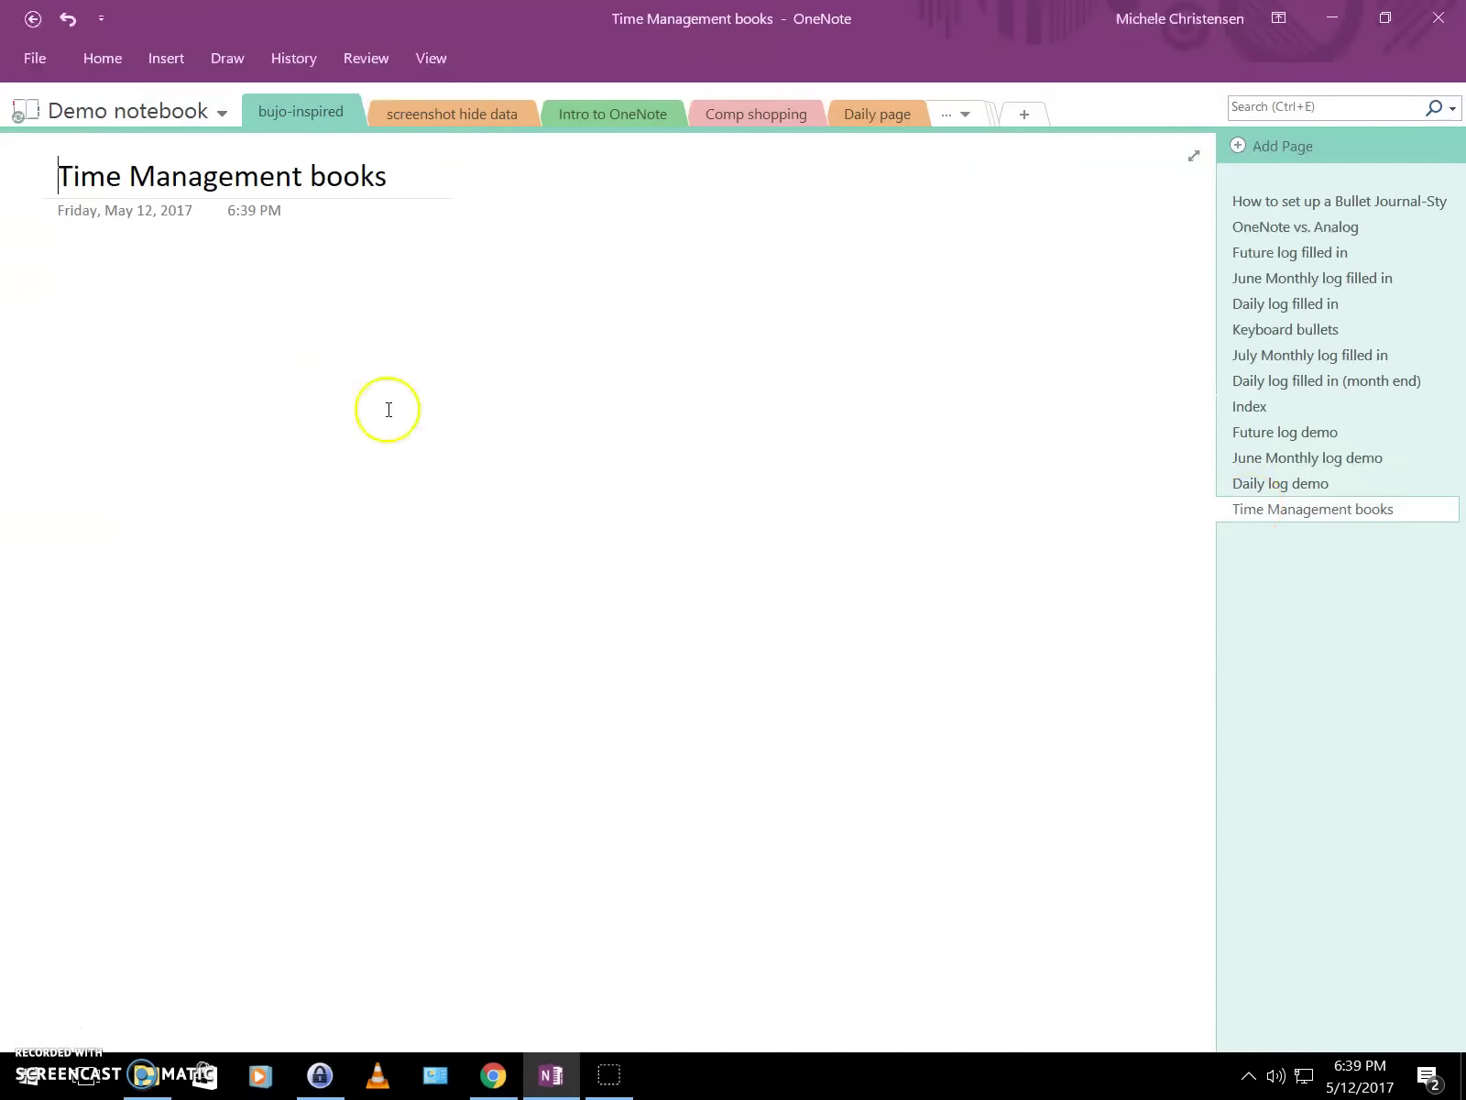
key("Return")
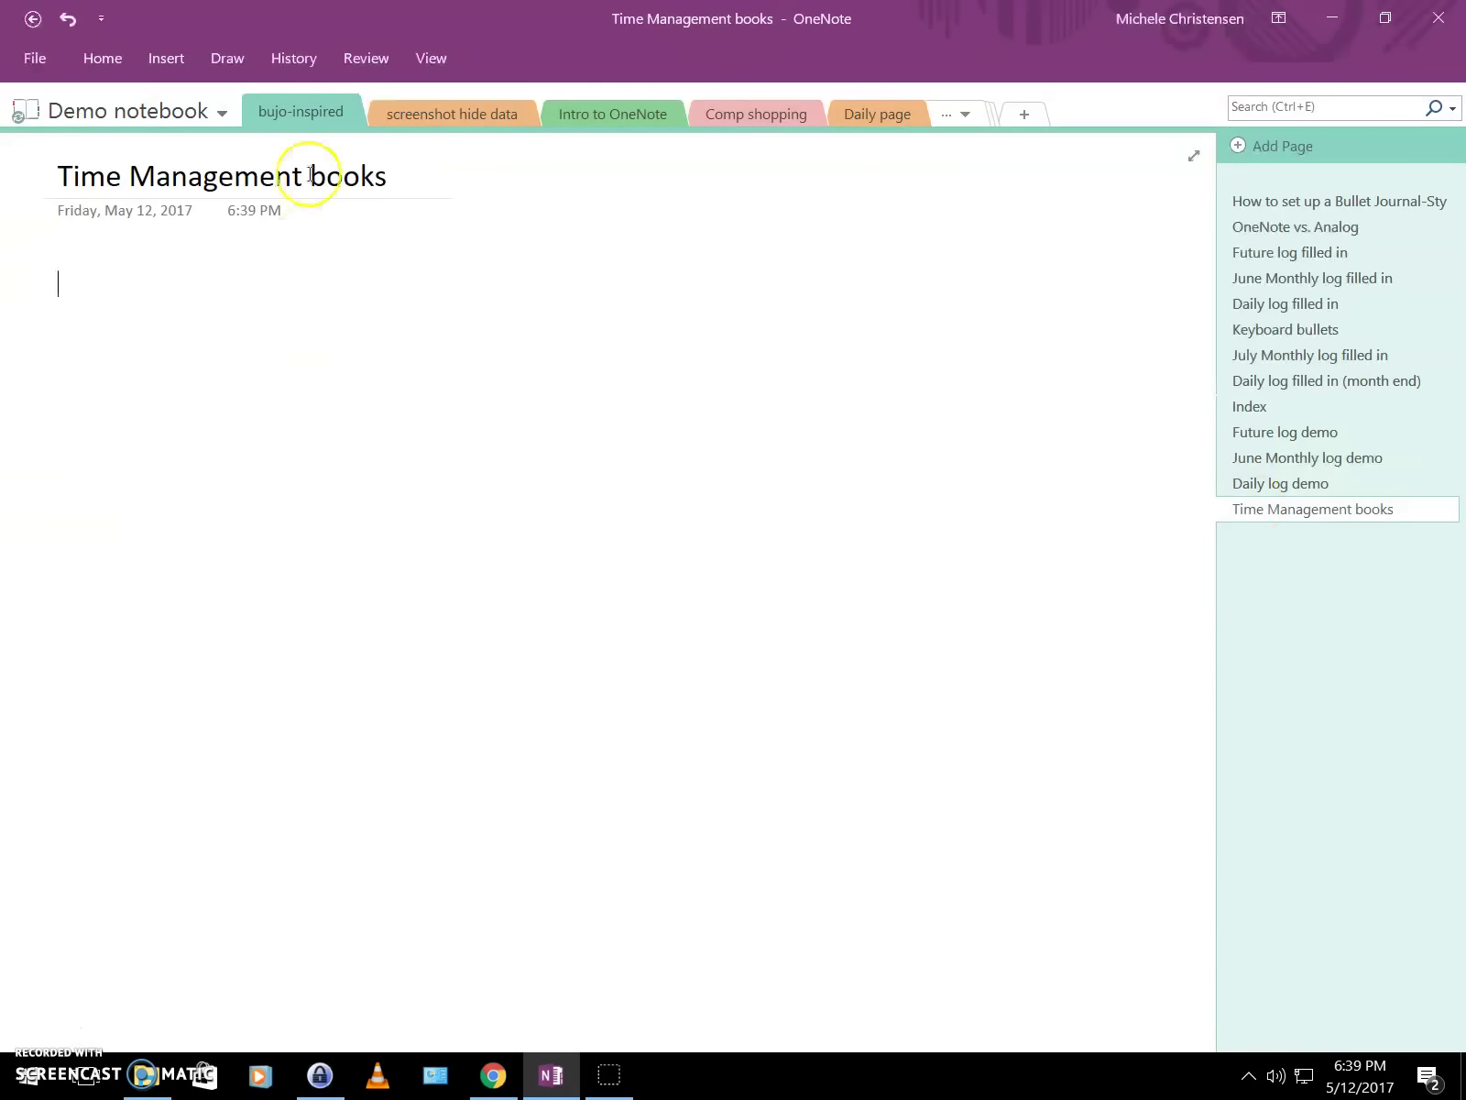
left_click(101, 57)
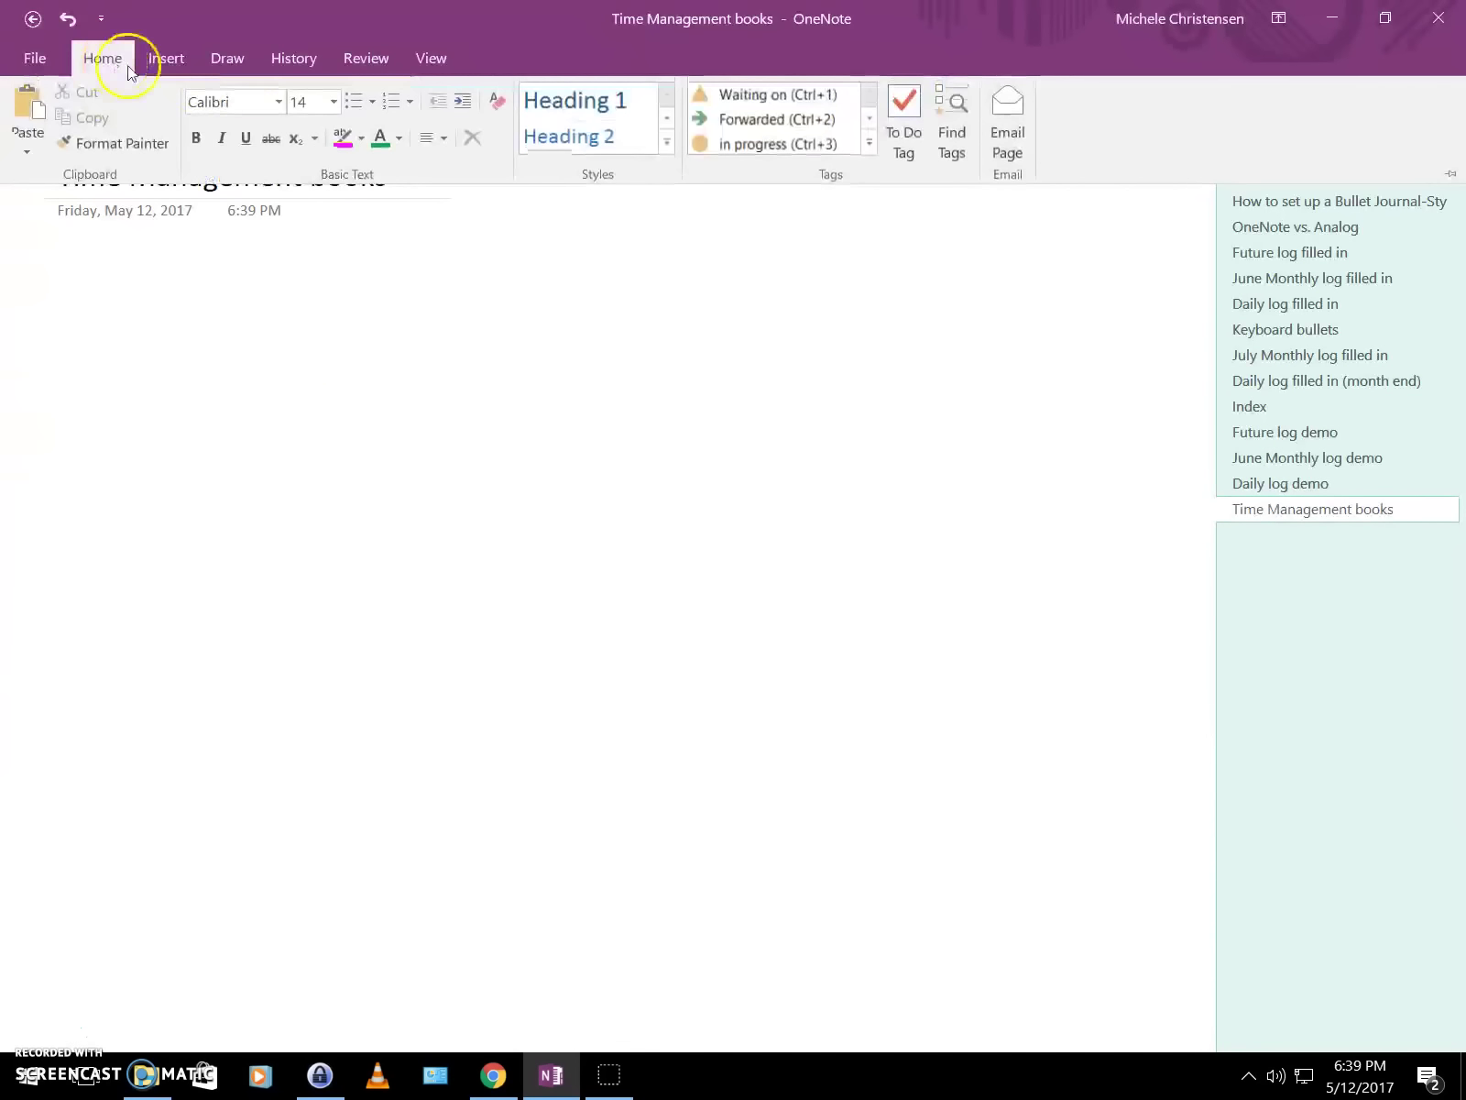
left_click(372, 102)
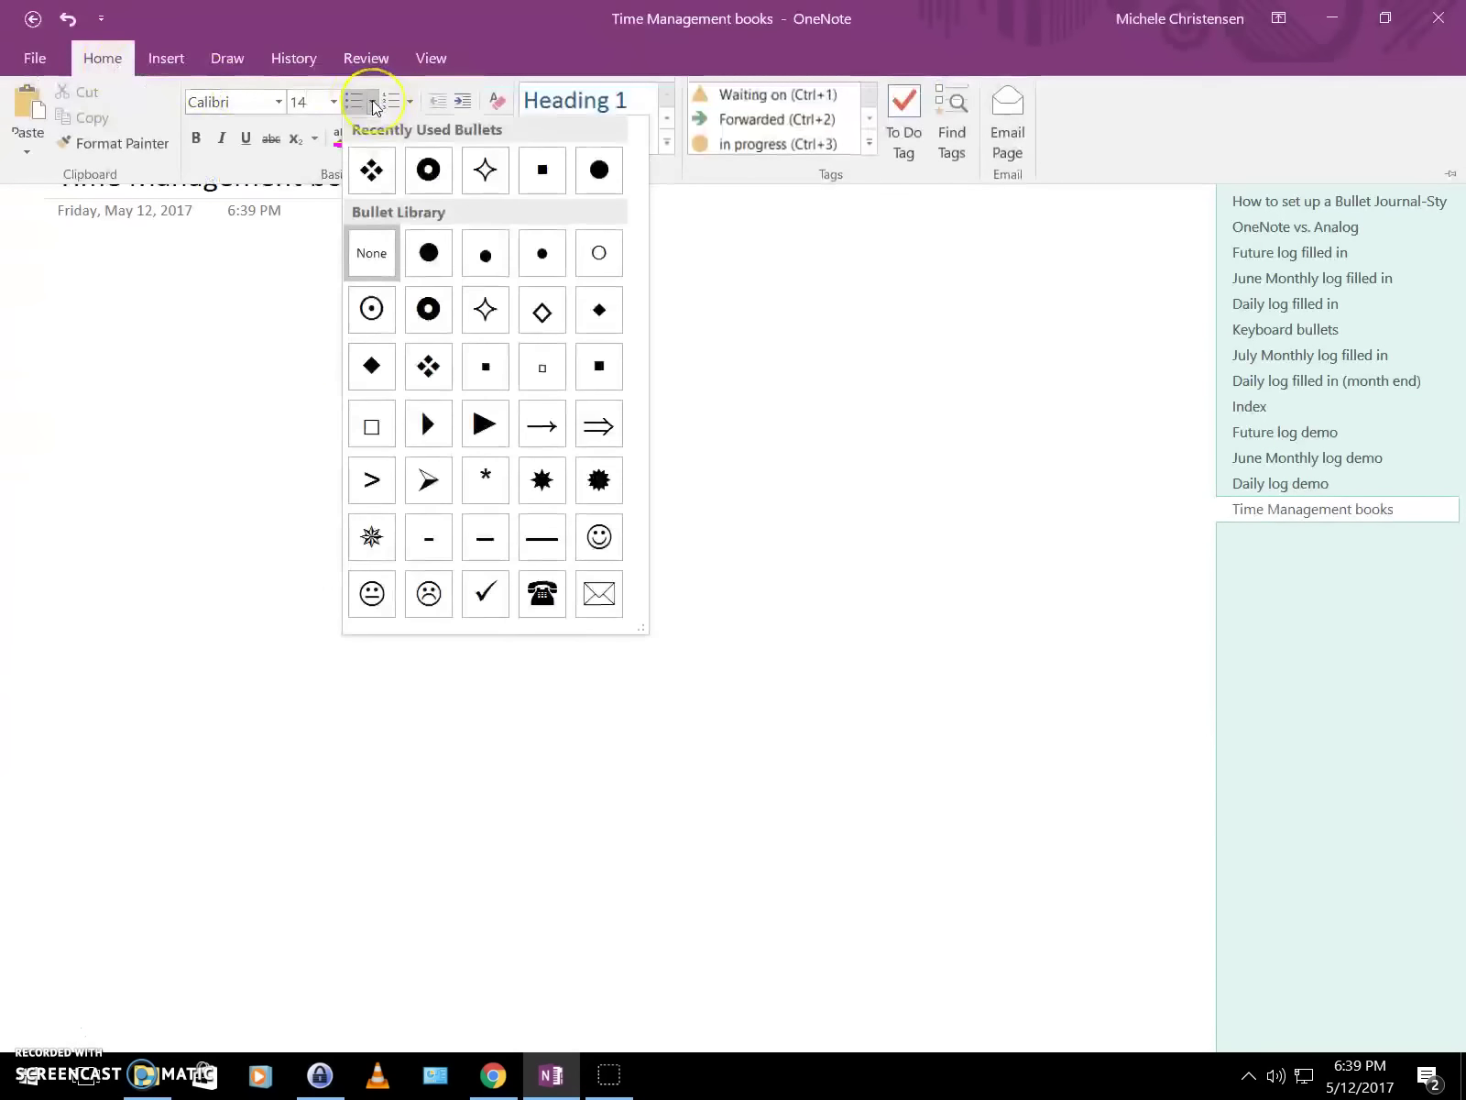
left_click(485, 259)
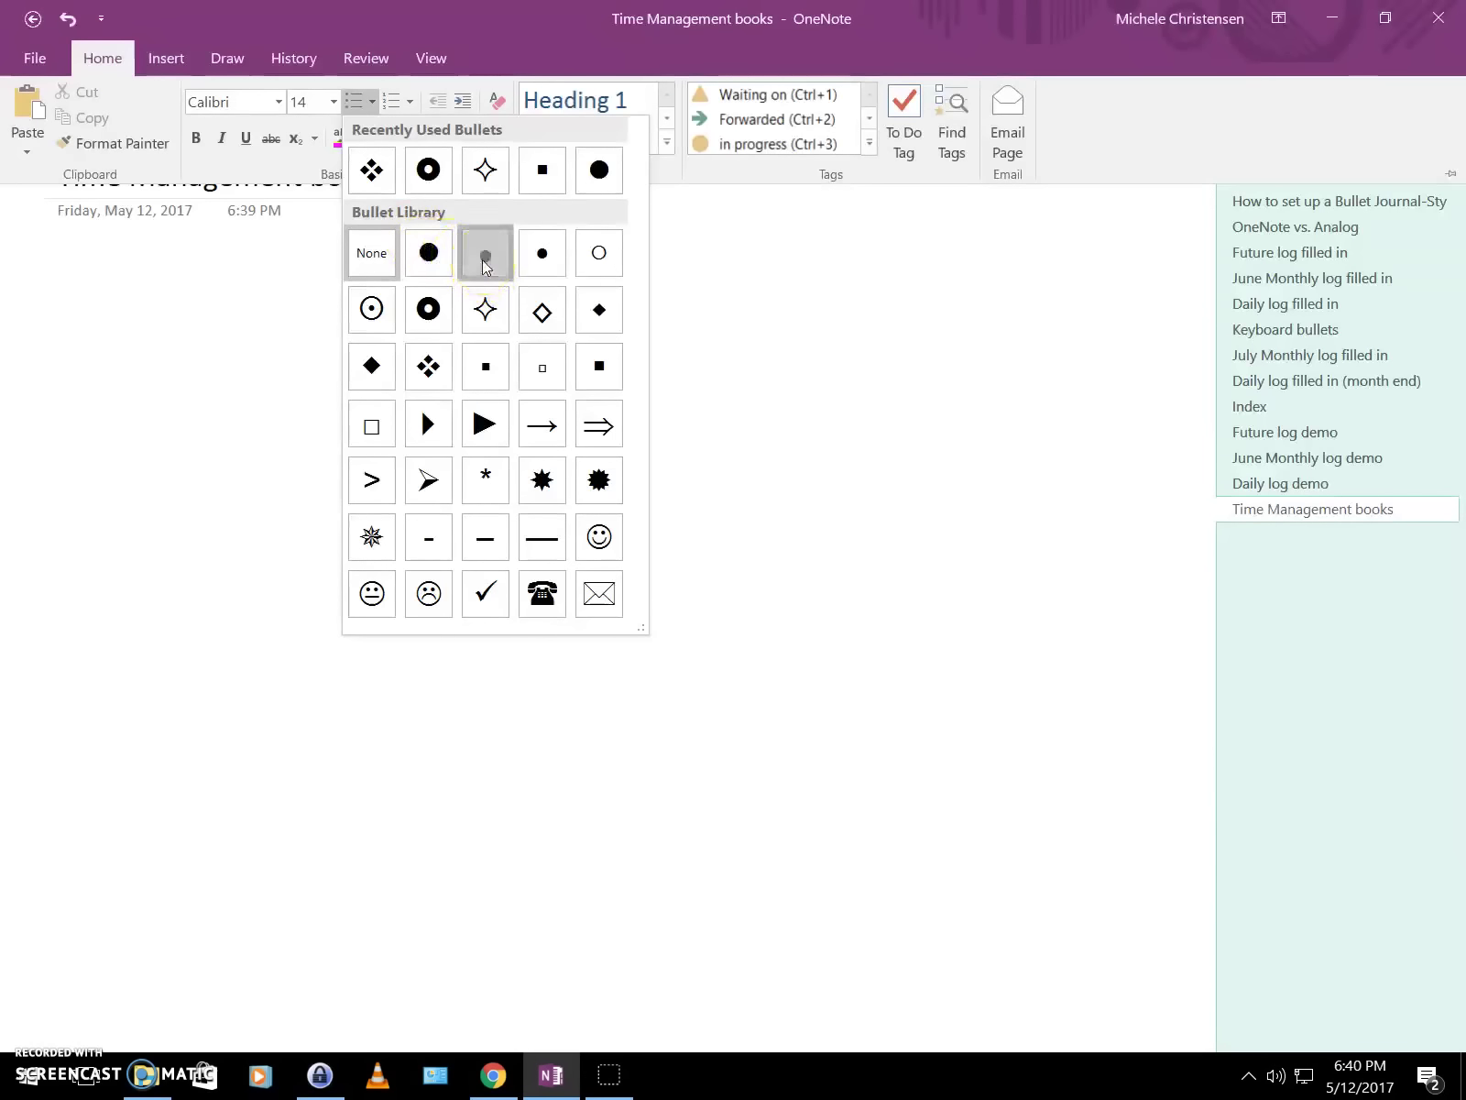
left_click(143, 280)
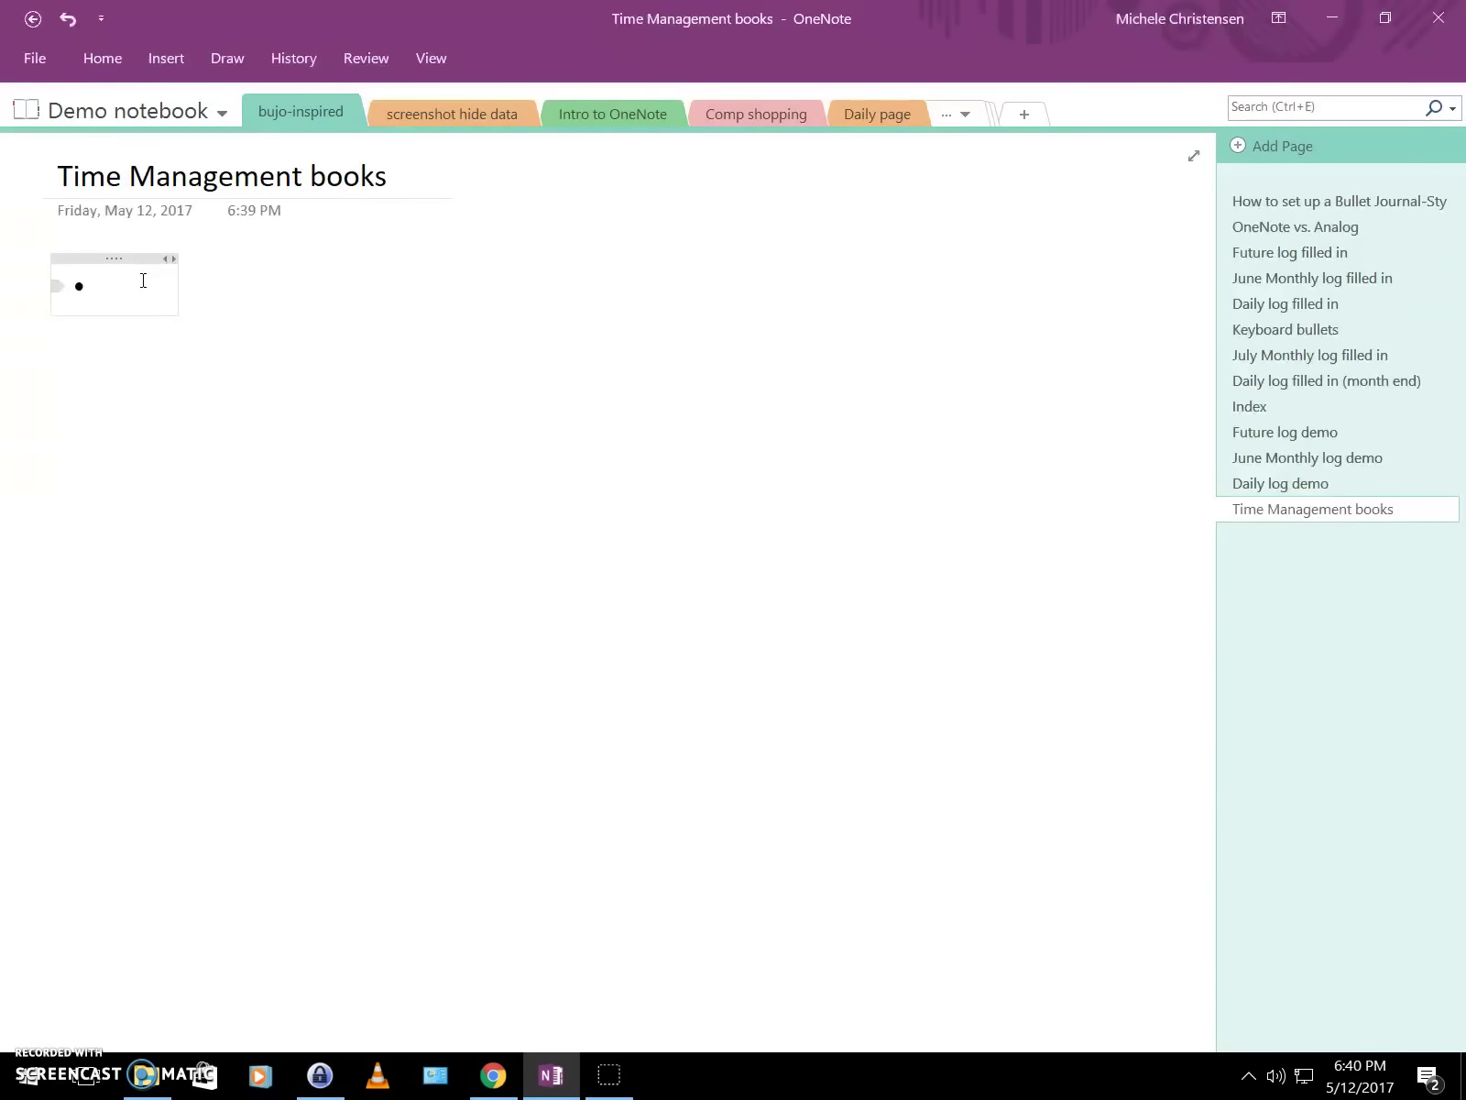
Enter "7 Habits of Highly Effective People" as the first item of the bulleted list.
type("7 Habits of Highly E")
key("BackSpace")
type("ffective peop")
key("BackSpace")
key("BackSpace")
key("BackSpace")
key("BackSpace")
type("People")
Add "Time Management from the Inside Out" as the second bullet item.
key("Return")
type("Time Manag")
type("ement from t")
type("he indise")
key("BackSpace")
key("BackSpace")
key("BackSpace")
key("BackSpace")
key("BackSpace")
key("BackSpace")
type("Inside Out")
Add "GTD (Getting Things Done) Updated version" as the third bullet item.
key("Return")
key("BackSpace")
key("BackSpace")
key("BackSpace")
key("Return")
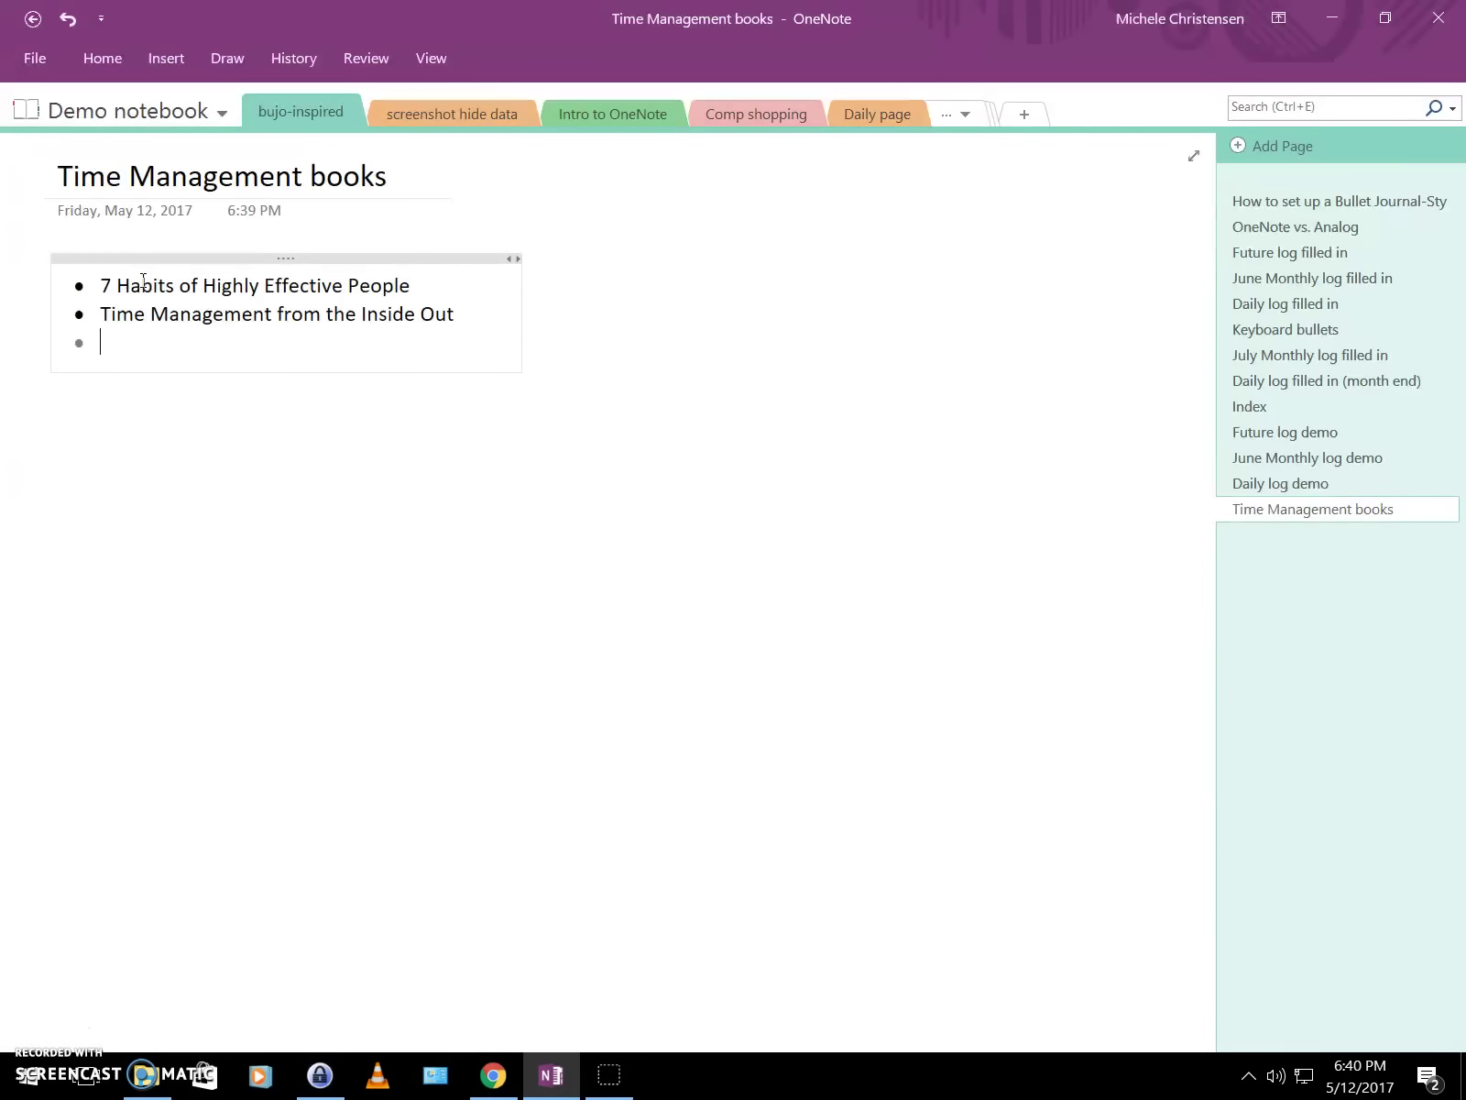
type("GTD (Getting Things Done")
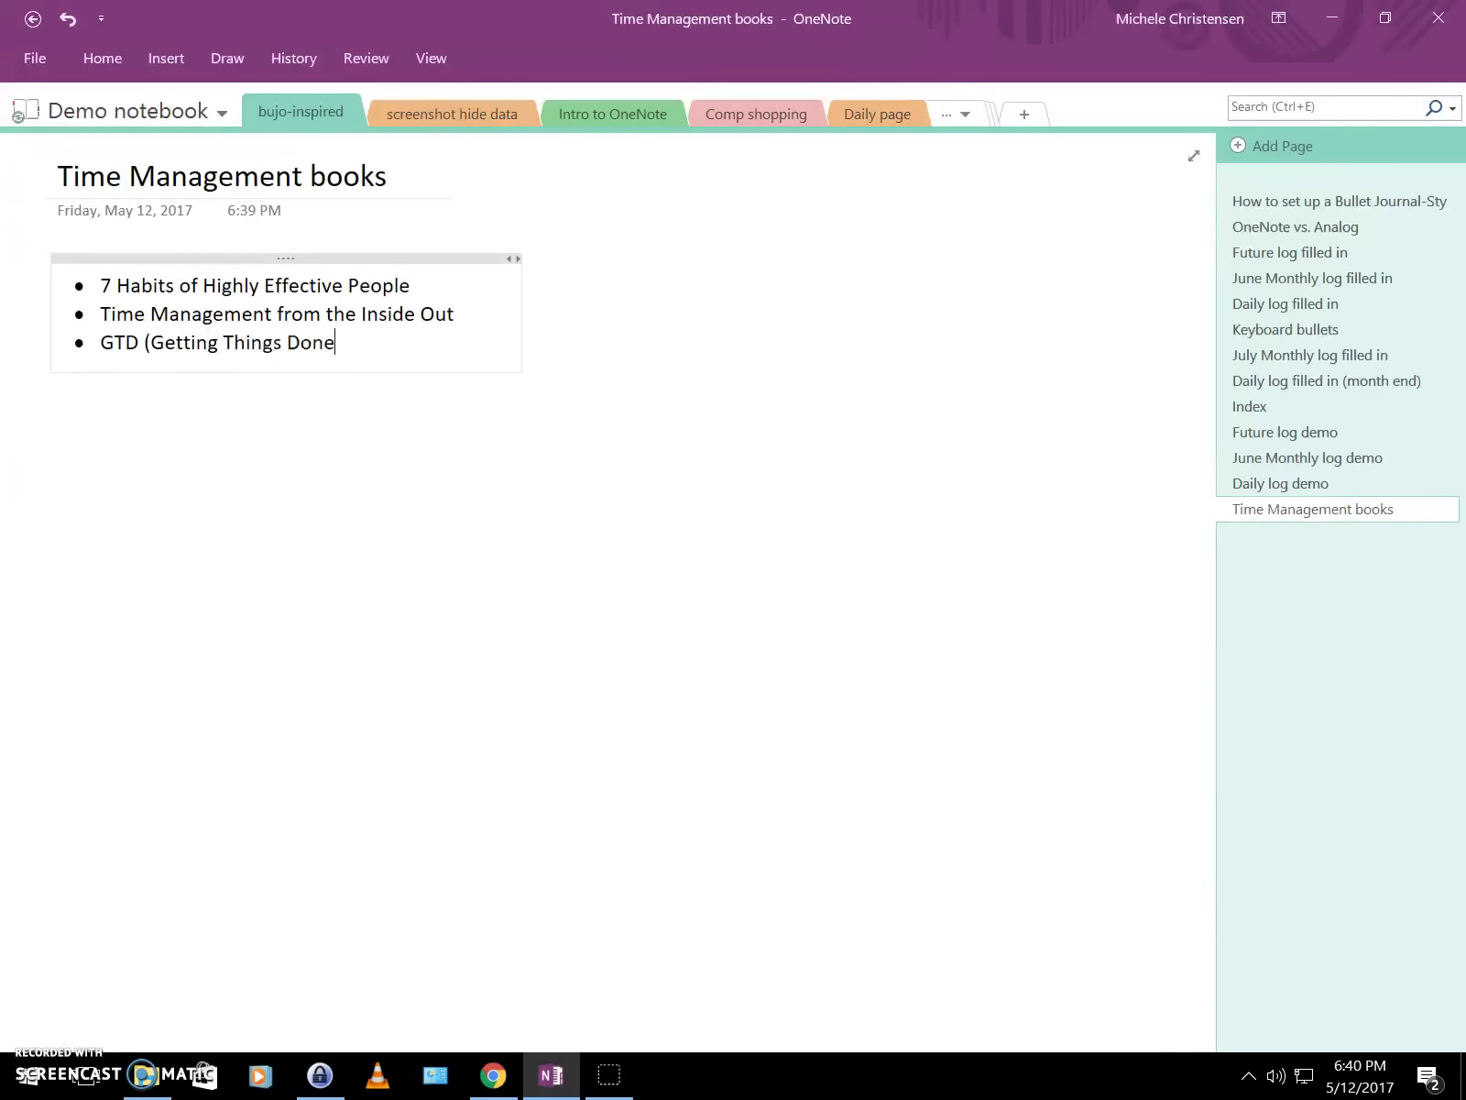
type(") Updated ve rsion")
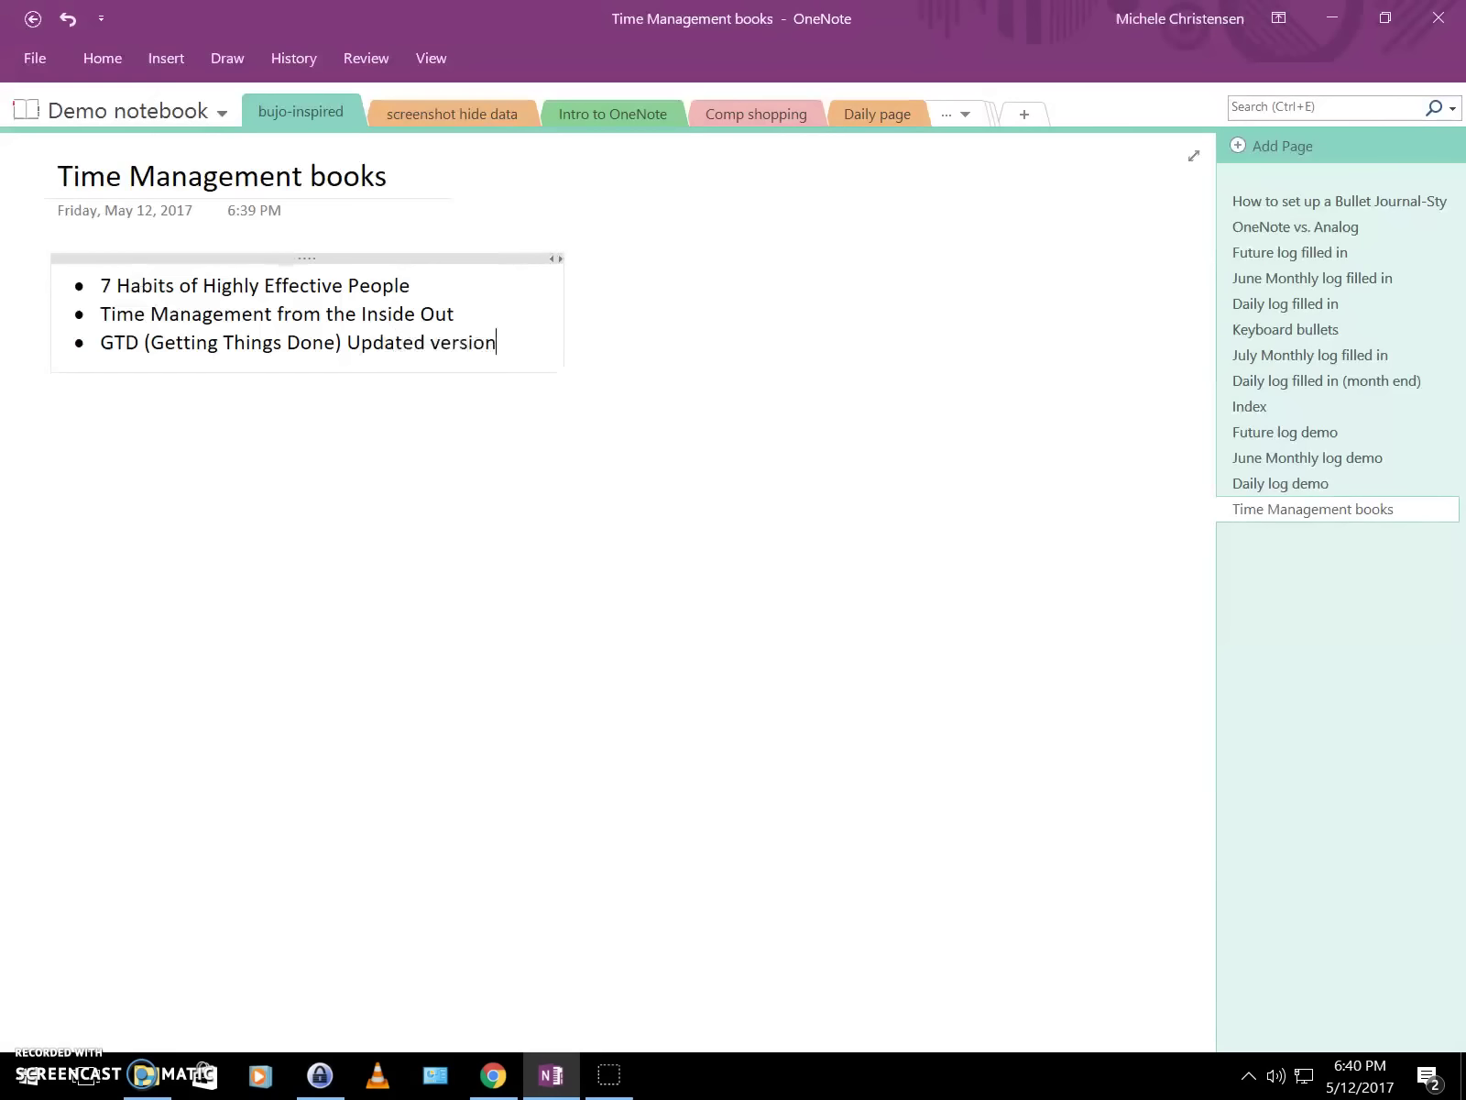
Add "Manage Your Day-To-Day" as the fourth bullet item and finish the book list.
key("Return")
type("Manage you")
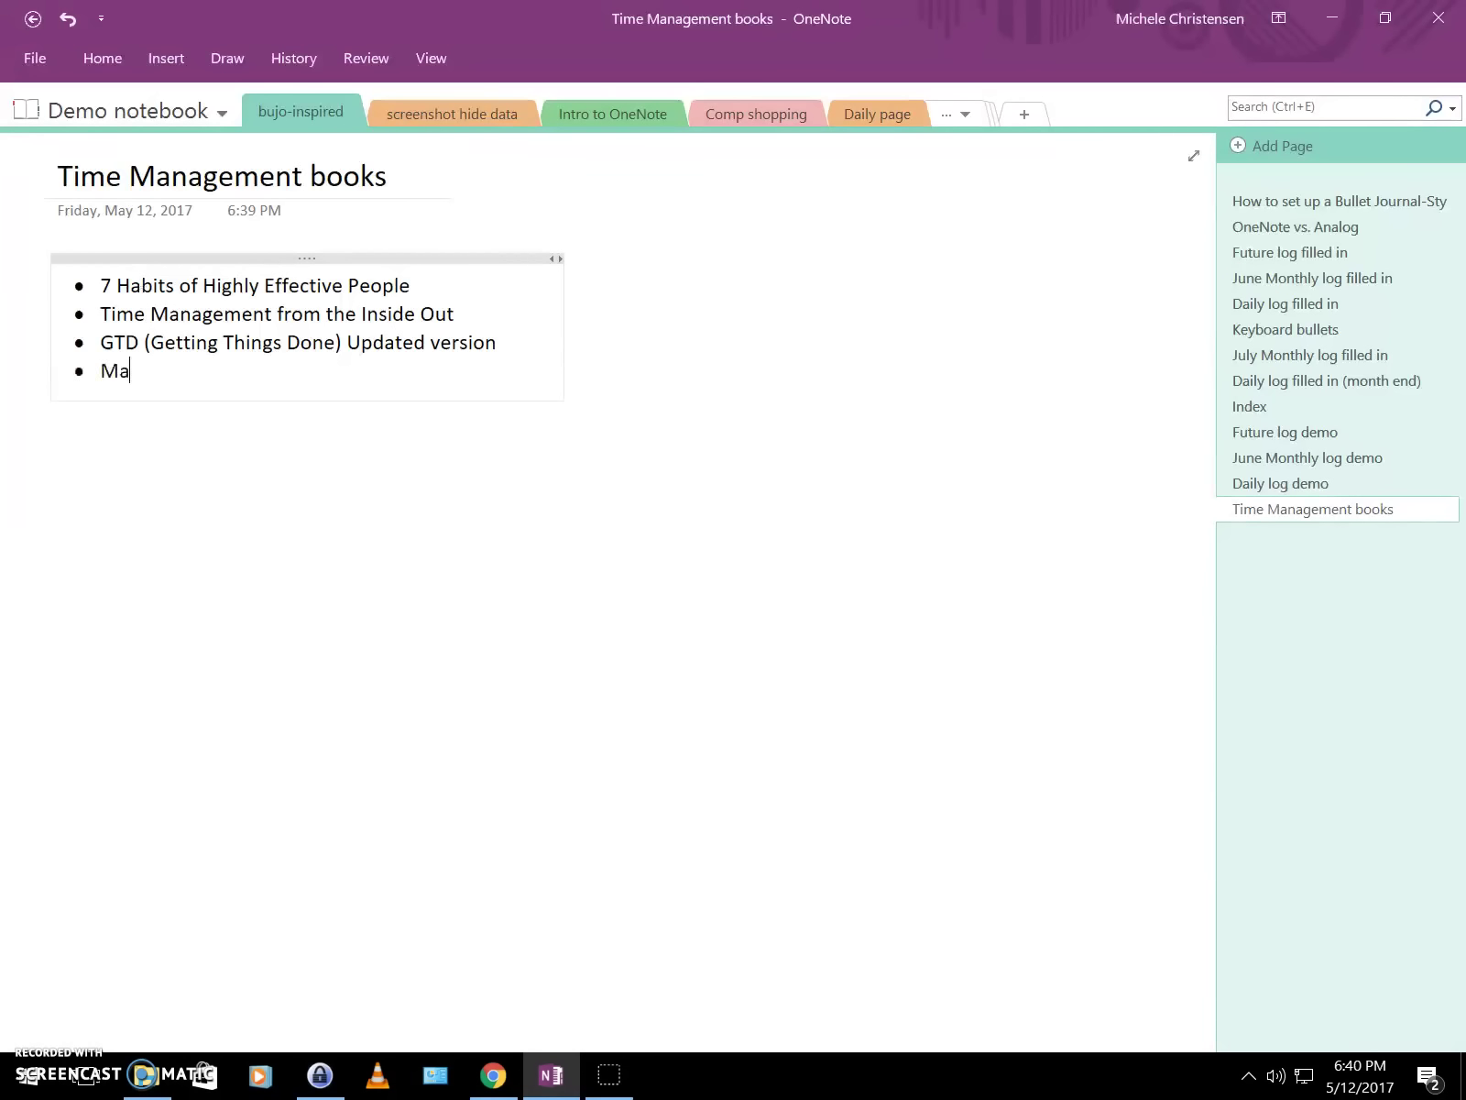
key("BackSpace")
key("BackSpace")
key("BackSpace")
type("Your Day-To-Day")
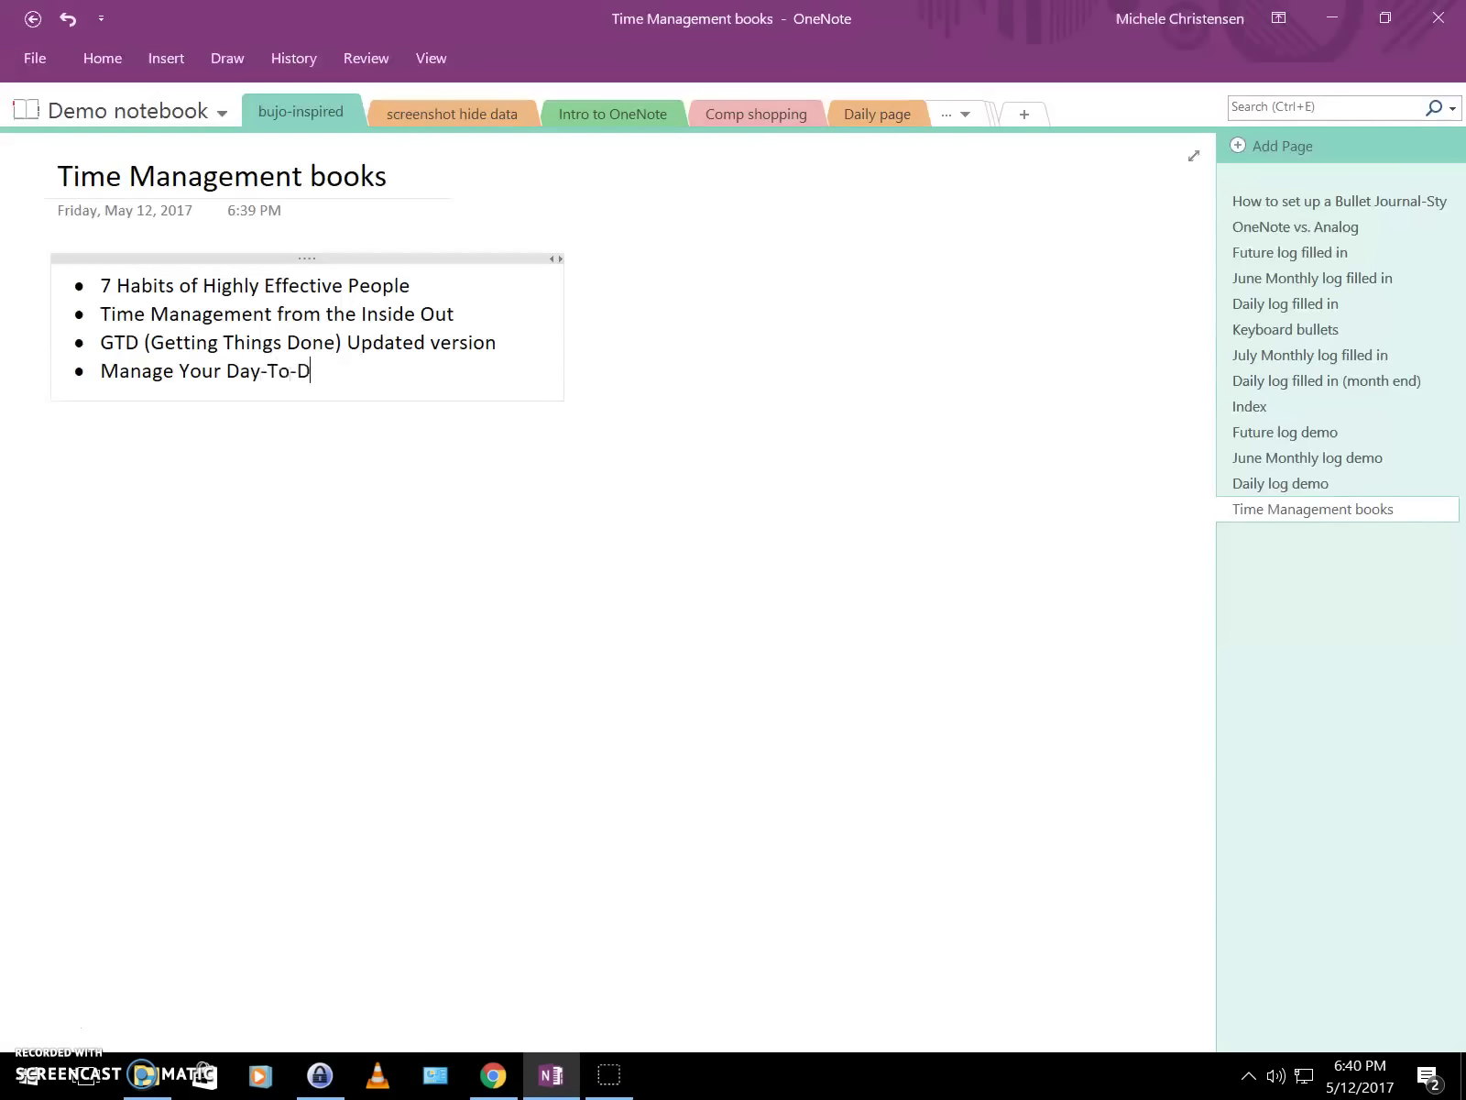
left_click(195, 524)
left_click(193, 530)
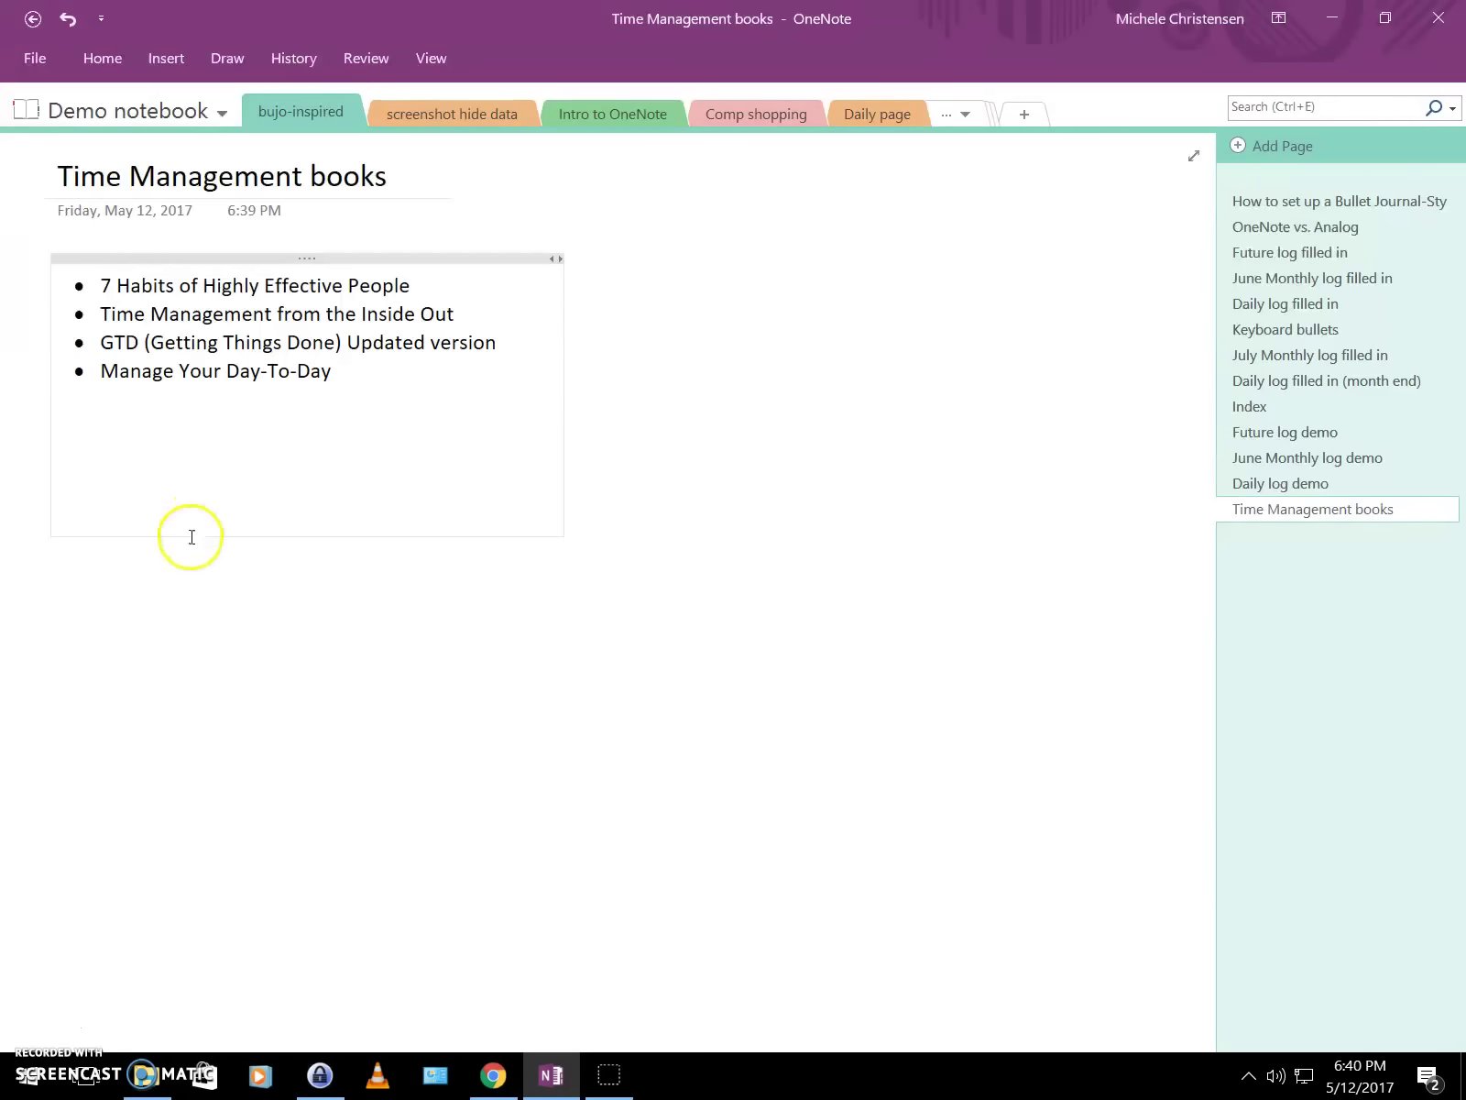